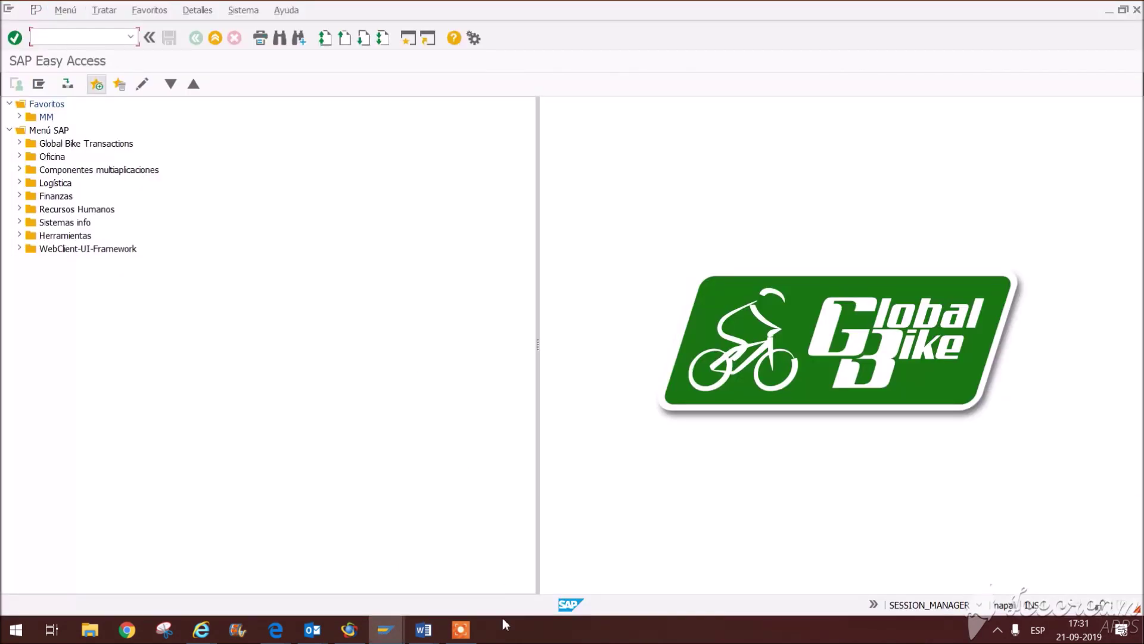
Step: In the Word task list, highlight the task about creating two new vendors
{"action": "left_click", "coordinate": [423, 629]}
{"action": "left_click", "coordinate": [583, 571]}
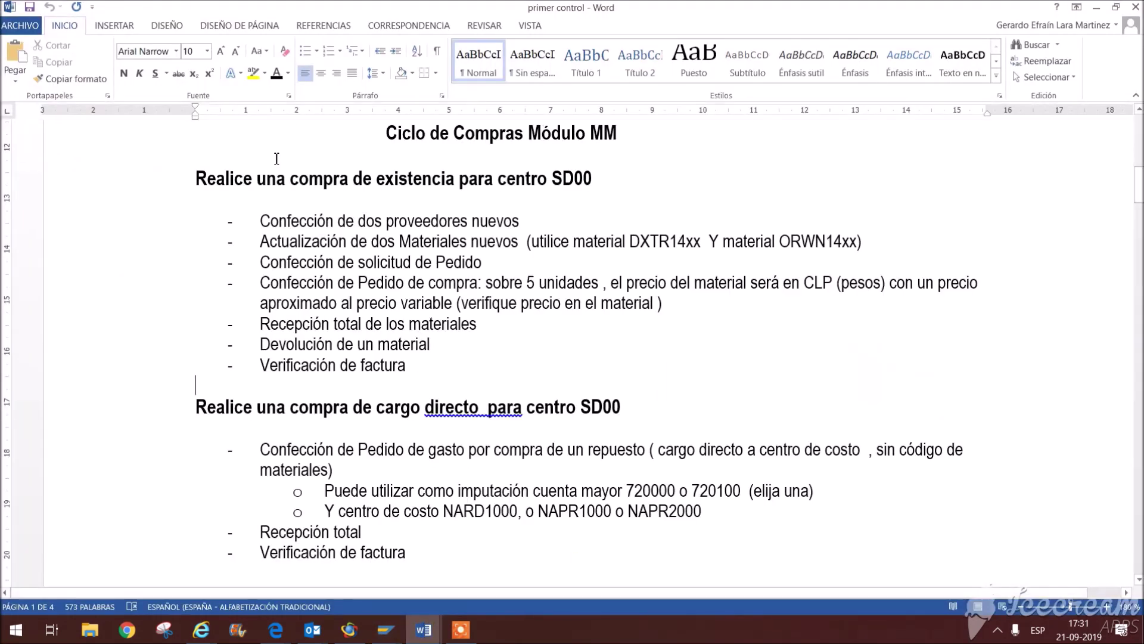
{"action": "left_click_drag", "start_coordinate": [262, 221], "coordinate": [590, 217]}
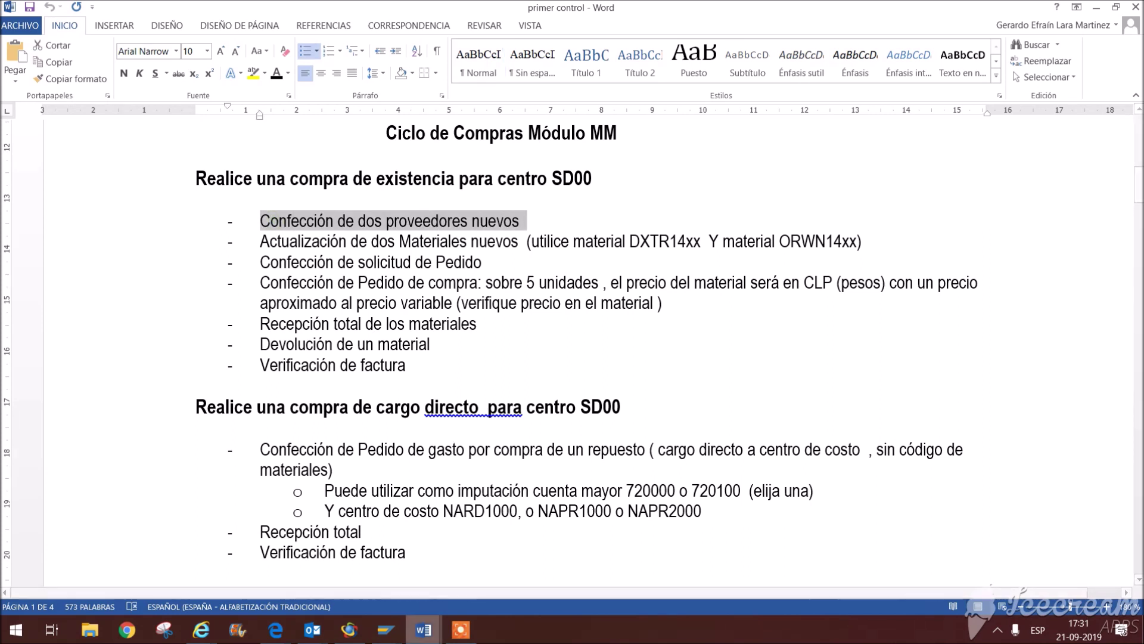
Step: Back in SAP Easy Access, launch transaction XK01 for central vendor creation
{"action": "left_click", "coordinate": [386, 629]}
{"action": "left_click", "coordinate": [447, 570]}
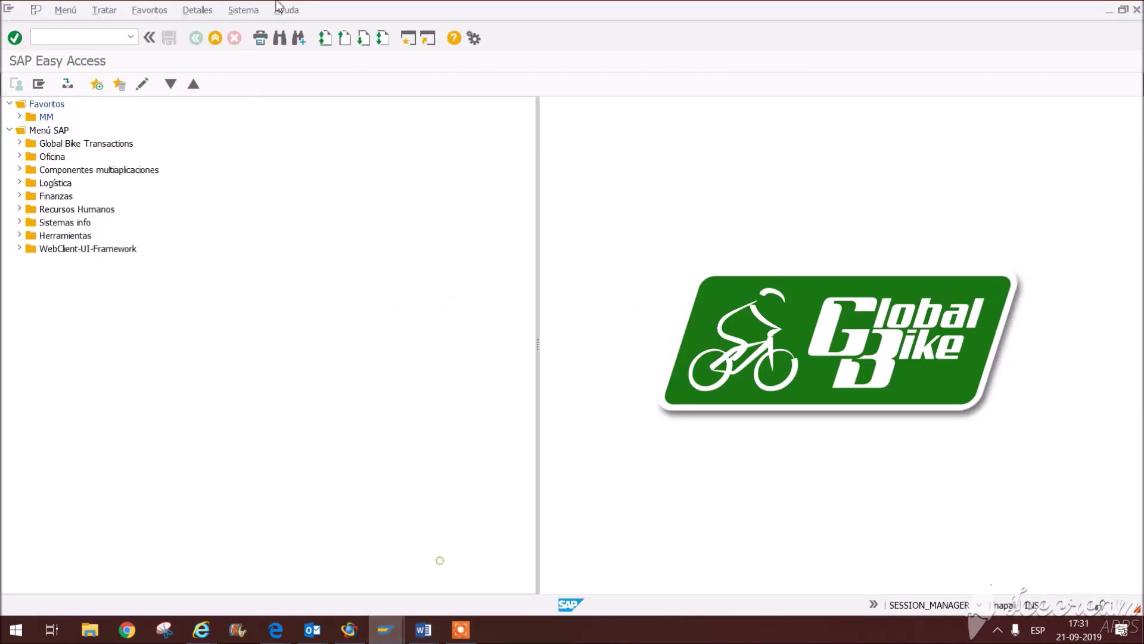
{"action": "left_click", "coordinate": [37, 37]}
{"action": "type", "text": "xk01"}
{"action": "key", "text": "Return"}
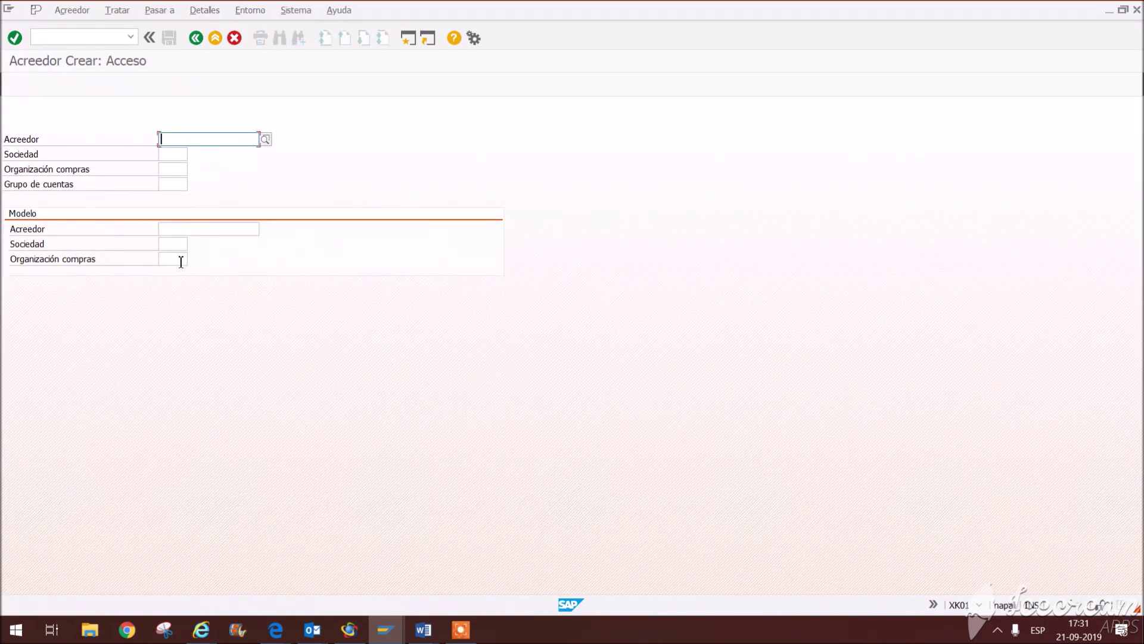
Step: Enter the existing reference vendor's number in the Modelo field
{"action": "left_click", "coordinate": [177, 230]}
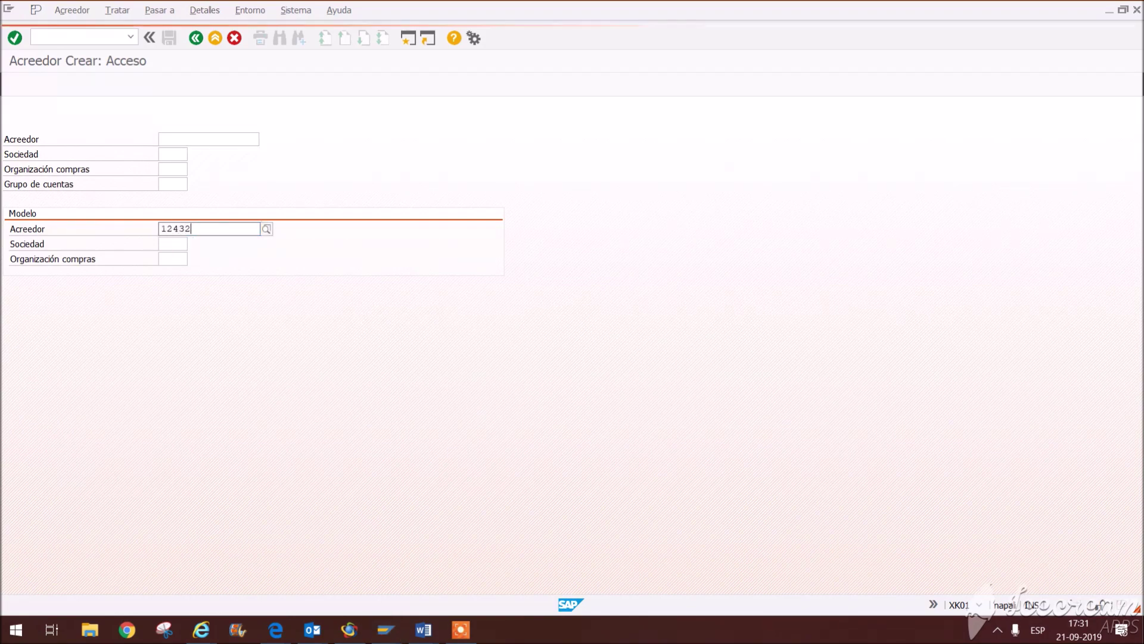
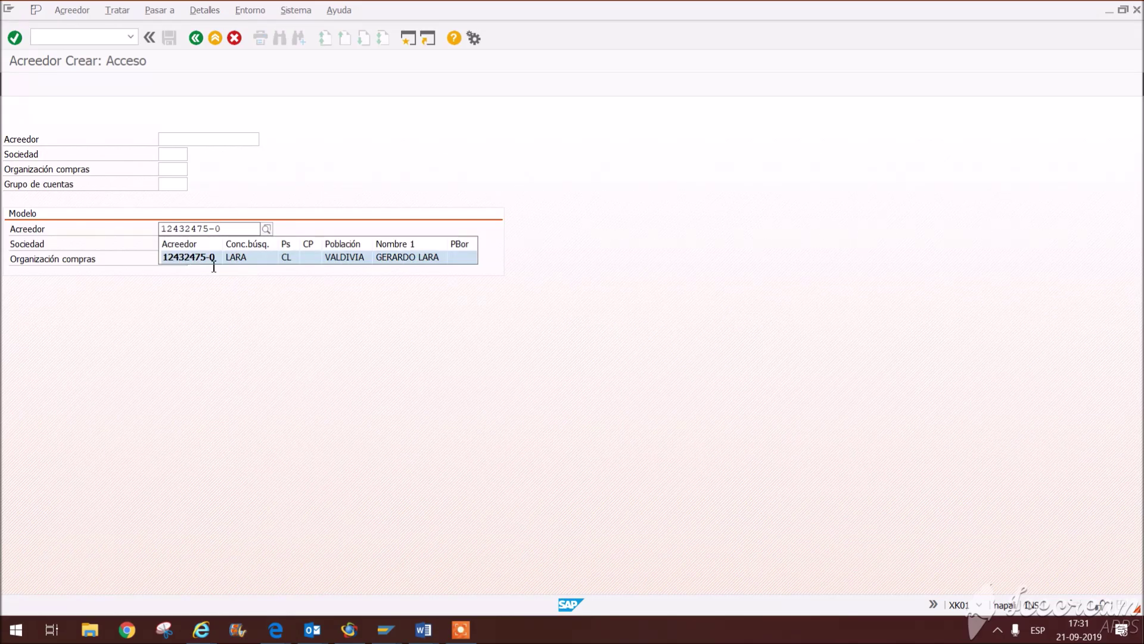
{"action": "left_click", "coordinate": [214, 258]}
{"action": "left_click_drag", "start_coordinate": [236, 230], "coordinate": [151, 216]}
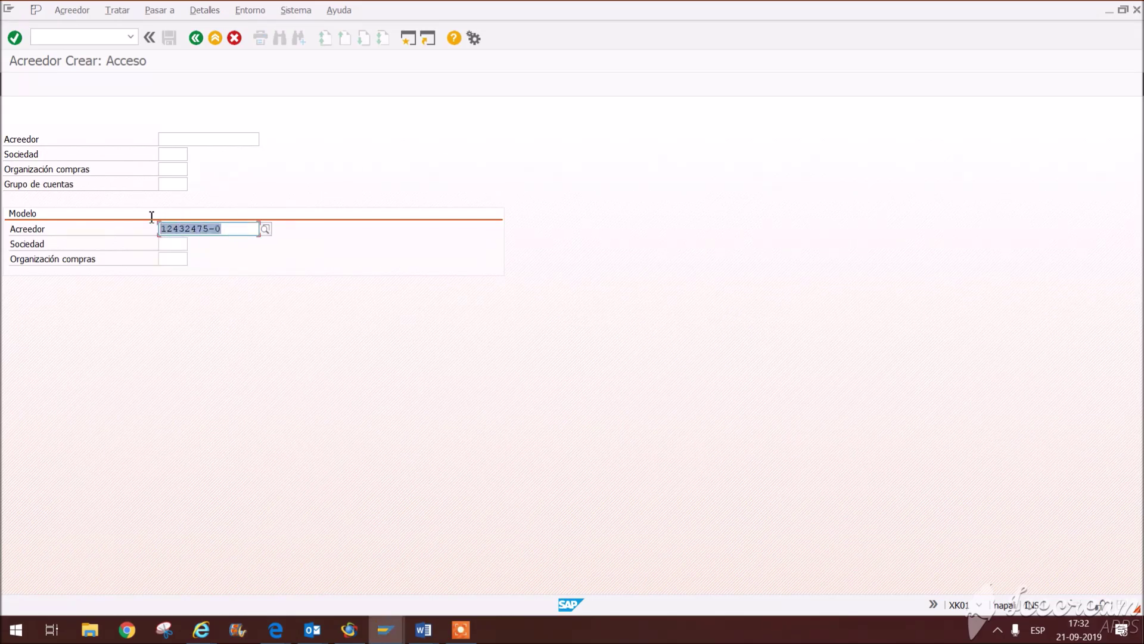
{"action": "left_click_drag", "start_coordinate": [230, 229], "coordinate": [164, 222]}
{"action": "left_click", "coordinate": [224, 232]}
{"action": "left_click_drag", "start_coordinate": [228, 231], "coordinate": [79, 219]}
Step: Enter a new vendor number with company code US00, purchasing organisation US00 and account group SEBA
{"action": "left_click", "coordinate": [206, 141]}
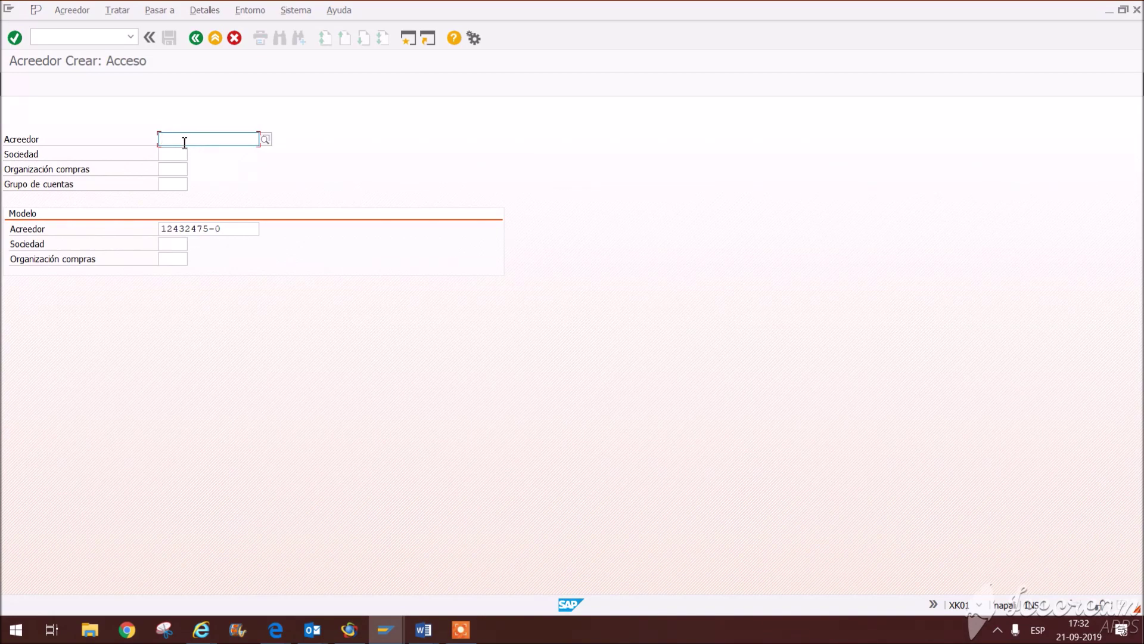
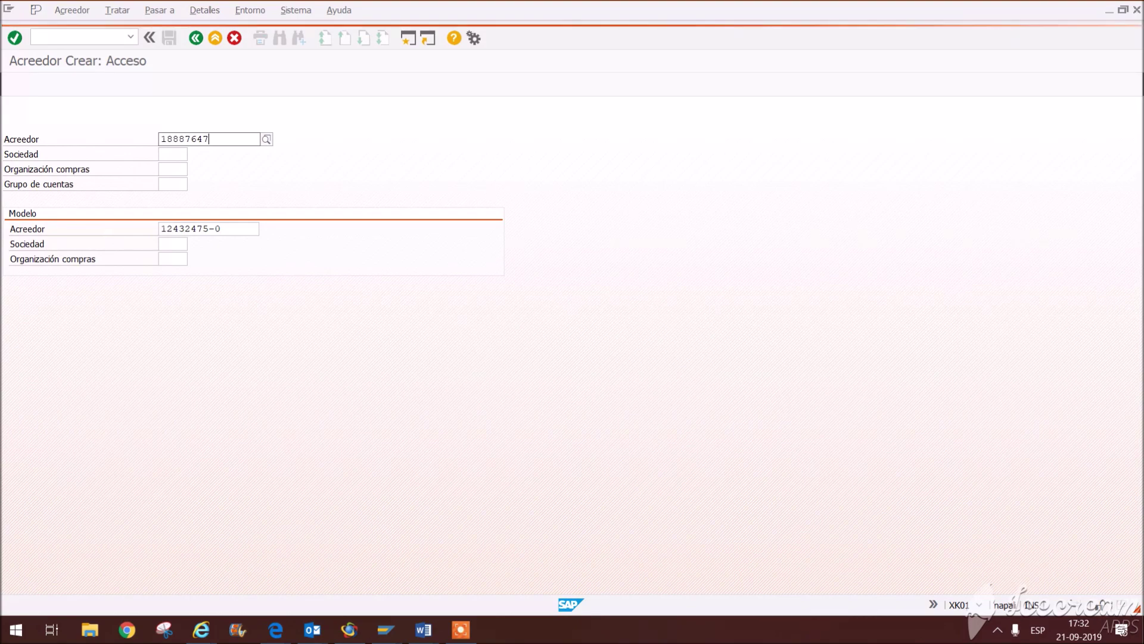
{"action": "left_click", "coordinate": [178, 155]}
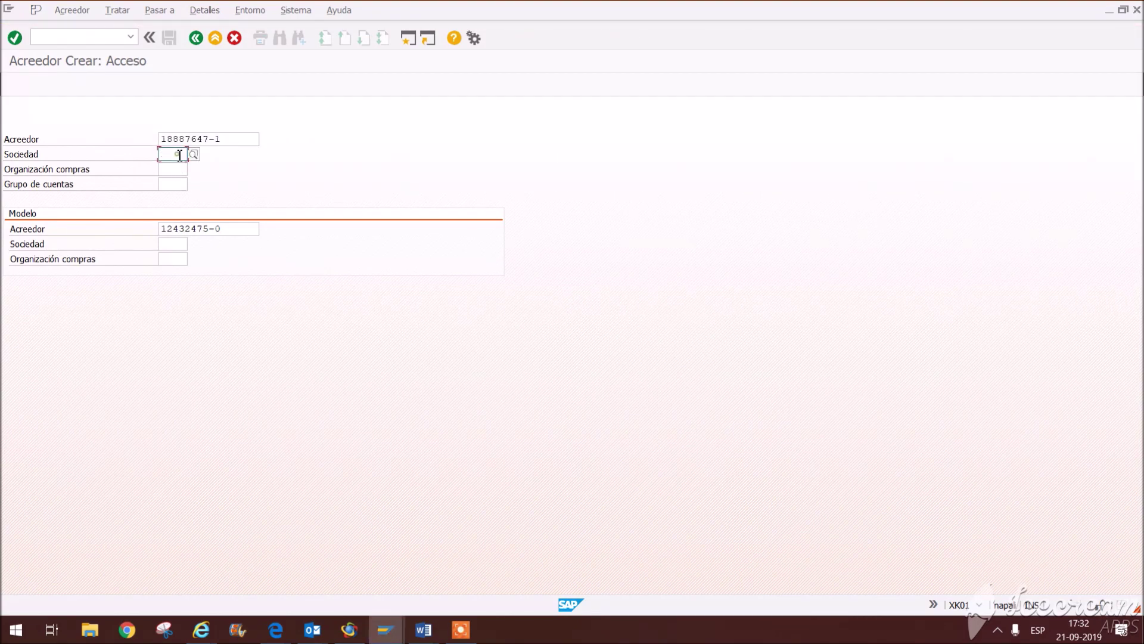
{"action": "left_click", "coordinate": [176, 168]}
{"action": "left_click", "coordinate": [174, 168]}
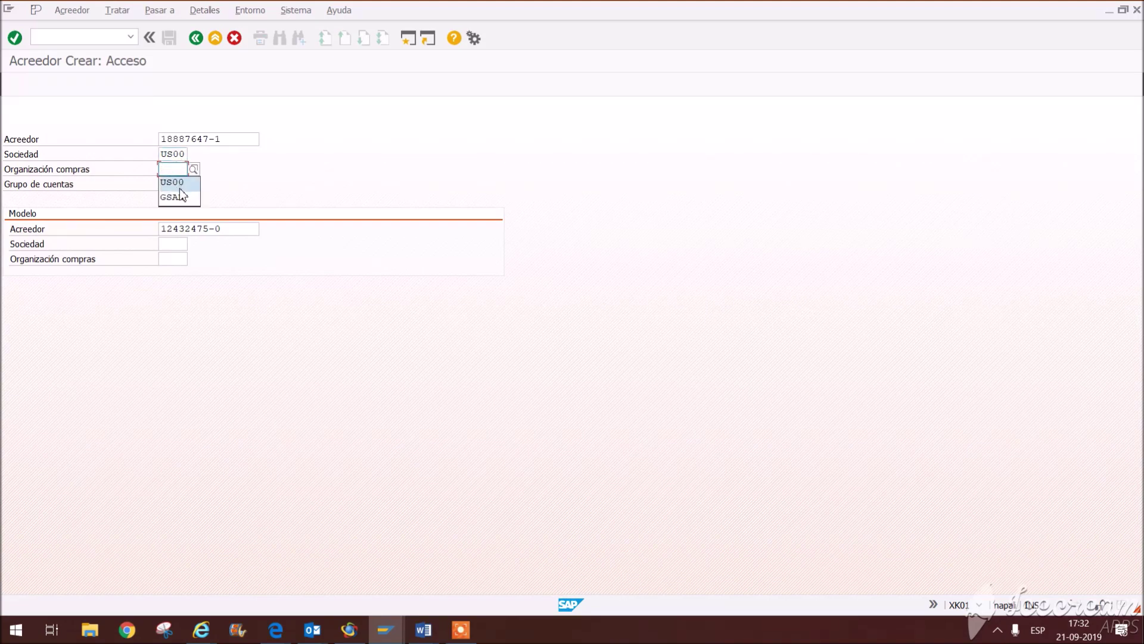
{"action": "left_click", "coordinate": [180, 183]}
{"action": "left_click", "coordinate": [180, 183]}
{"action": "left_click", "coordinate": [178, 198]}
{"action": "key", "text": "Return"}
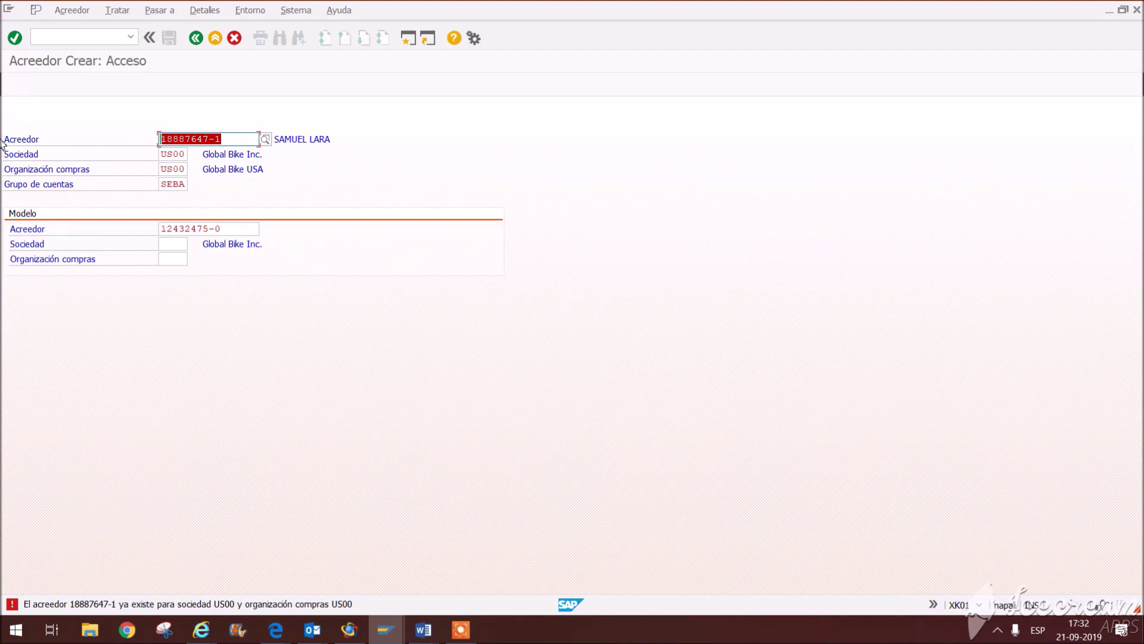
Step: Replace the rejected vendor number with another new number and confirm the entry data
{"action": "type", "text": "2188"}
{"action": "key", "text": "Return"}
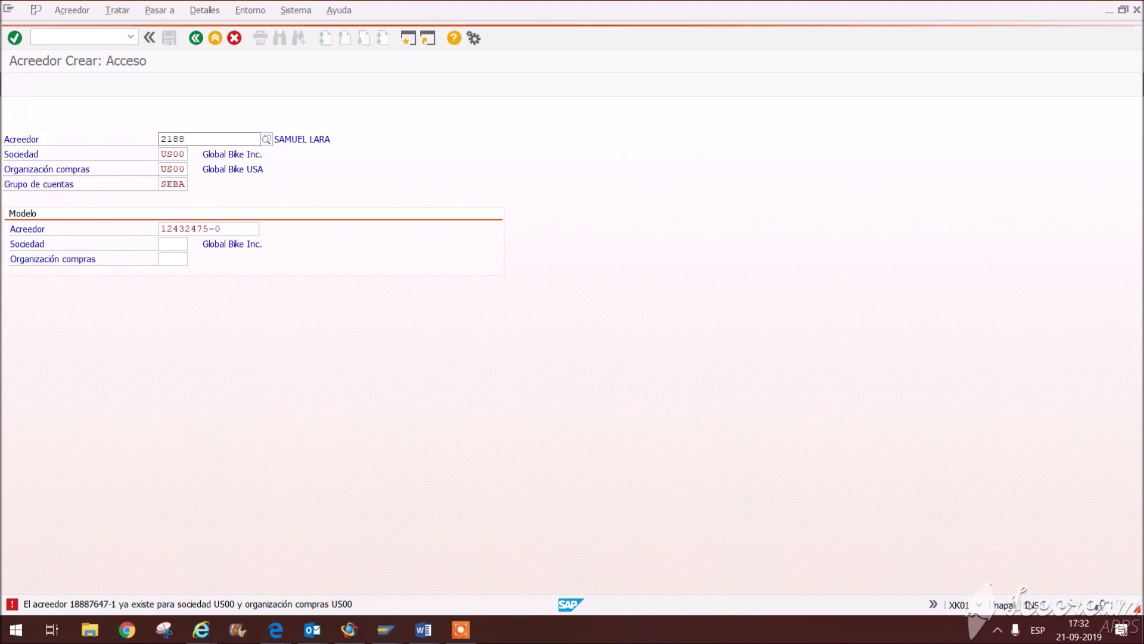
{"action": "key", "text": "BackSpace"}
{"action": "key", "text": "BackSpace"}
{"action": "key", "text": "BackSpace"}
{"action": "key", "text": "BackSpace"}
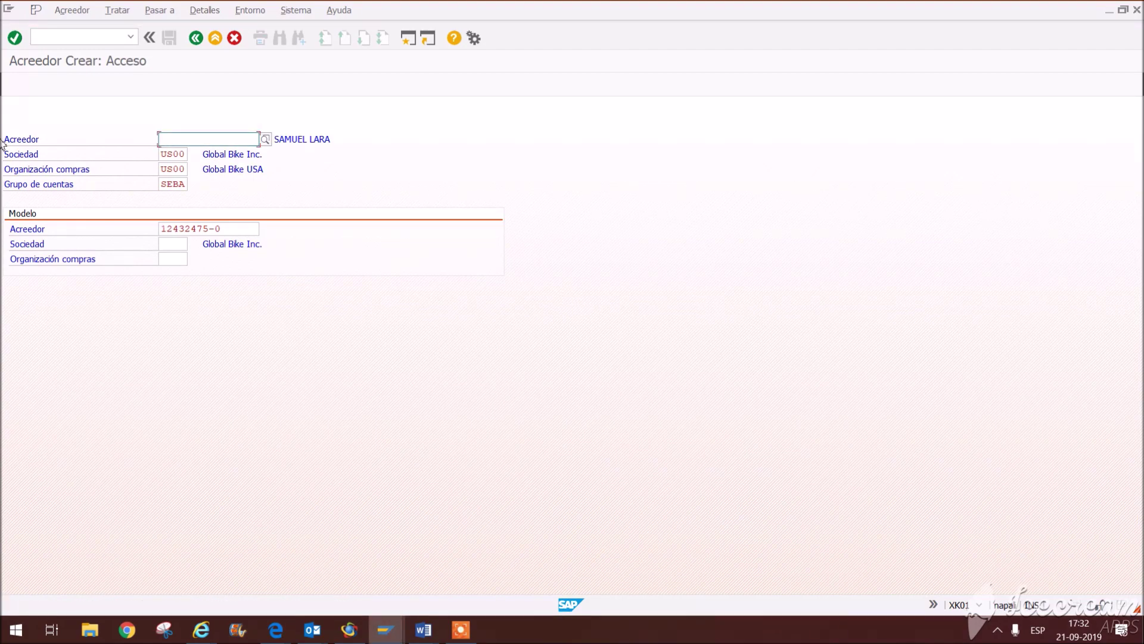
{"action": "key", "text": "Return"}
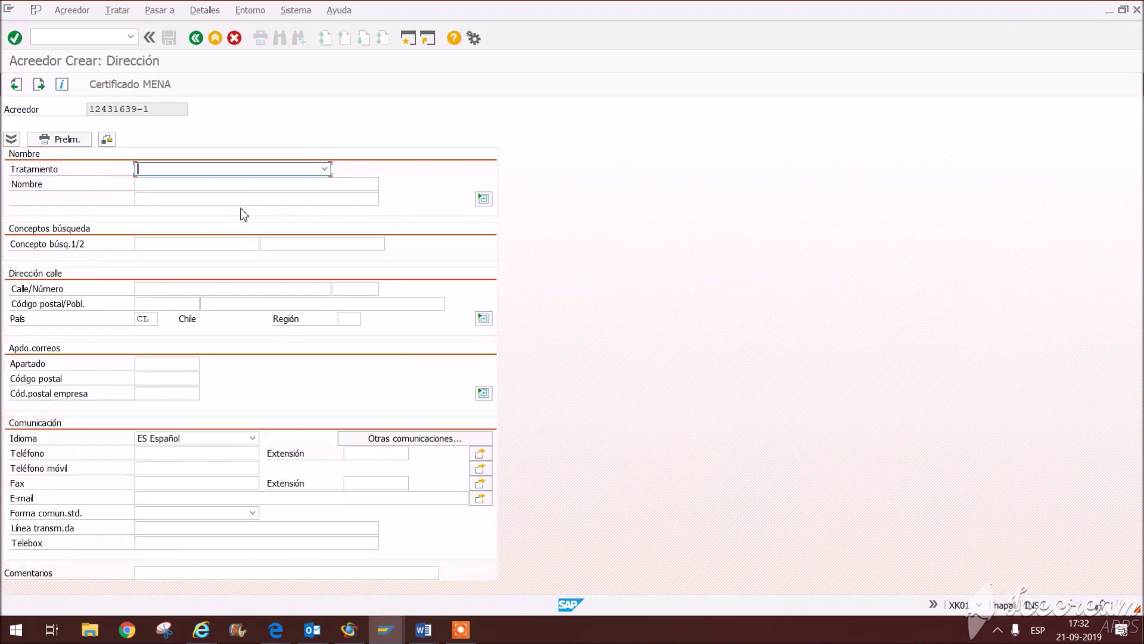
Step: Fill in title Señor, the vendor's name, search term, street, region 13 and city
{"action": "left_click", "coordinate": [232, 168]}
{"action": "left_click", "coordinate": [190, 197]}
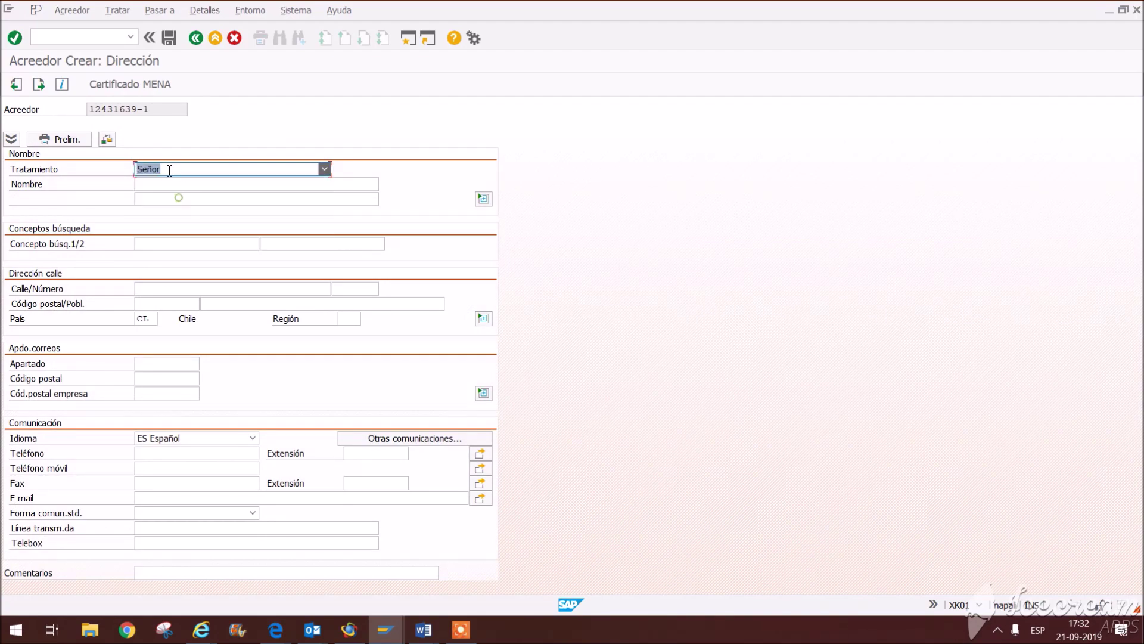
{"action": "left_click", "coordinate": [167, 183]}
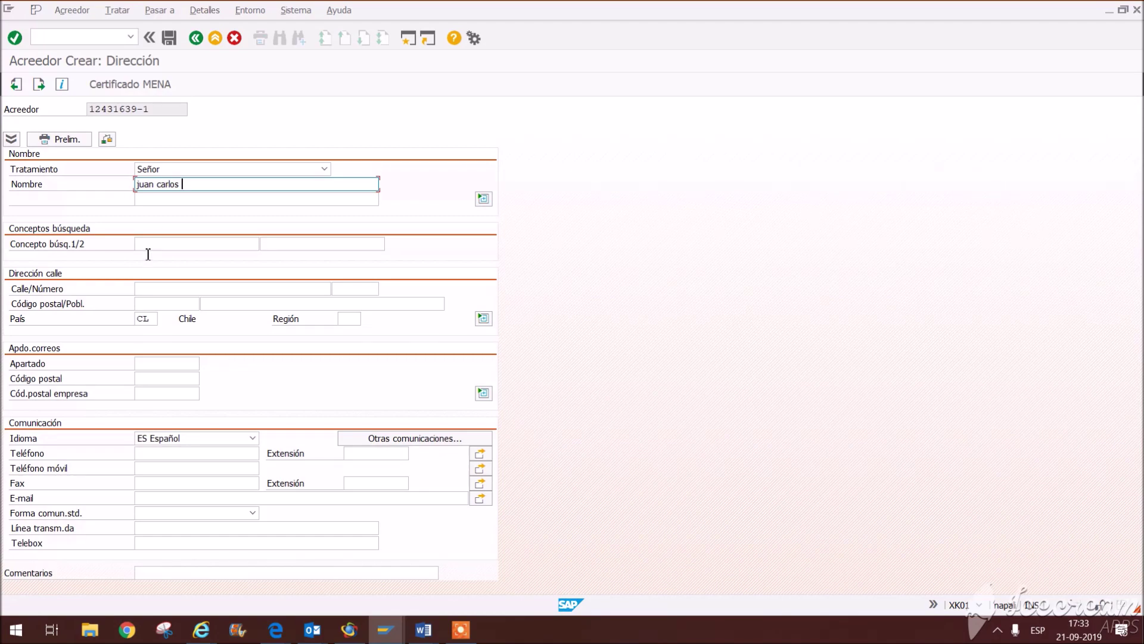
{"action": "left_click", "coordinate": [170, 244]}
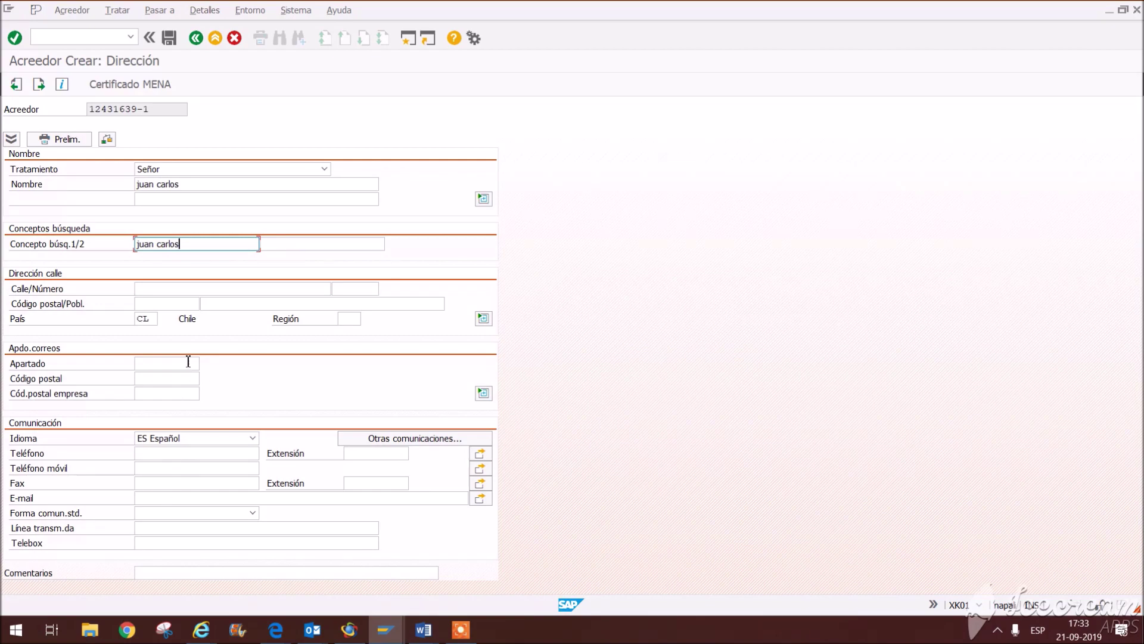
{"action": "left_click", "coordinate": [171, 289]}
{"action": "type", "text": "villa 50"}
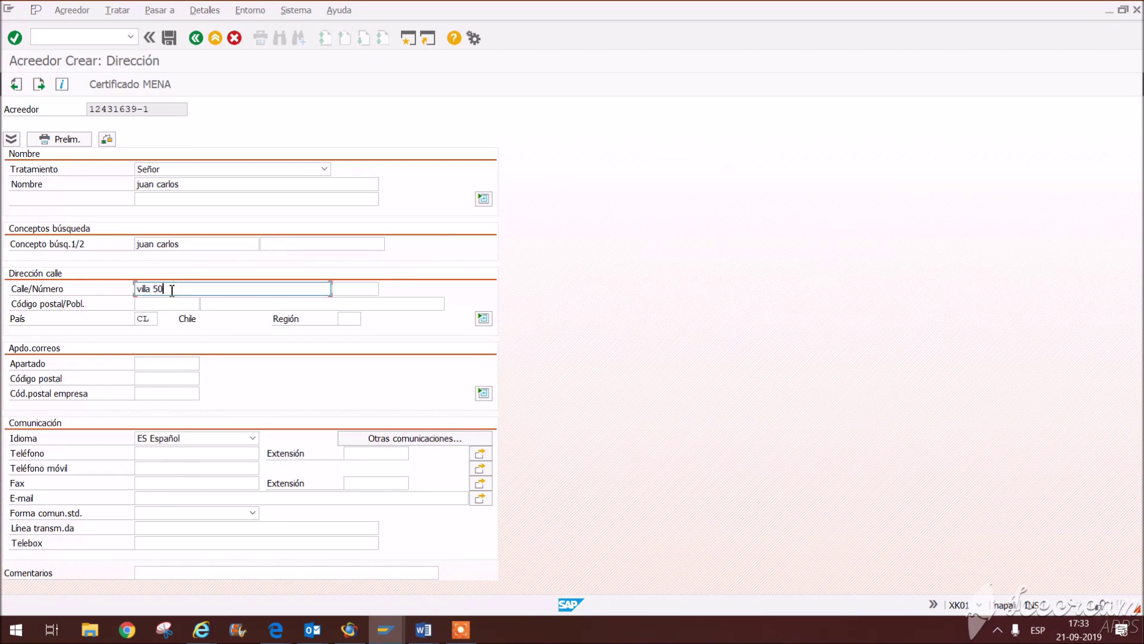
{"action": "left_click", "coordinate": [351, 320]}
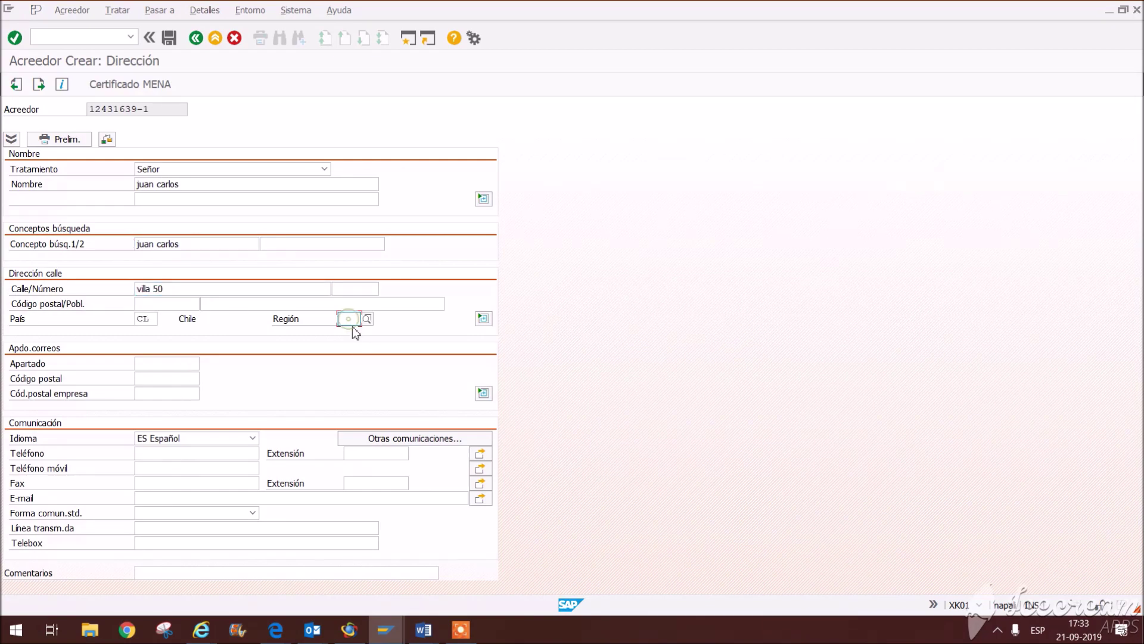
{"action": "left_click", "coordinate": [354, 332]}
{"action": "left_click", "coordinate": [356, 305]}
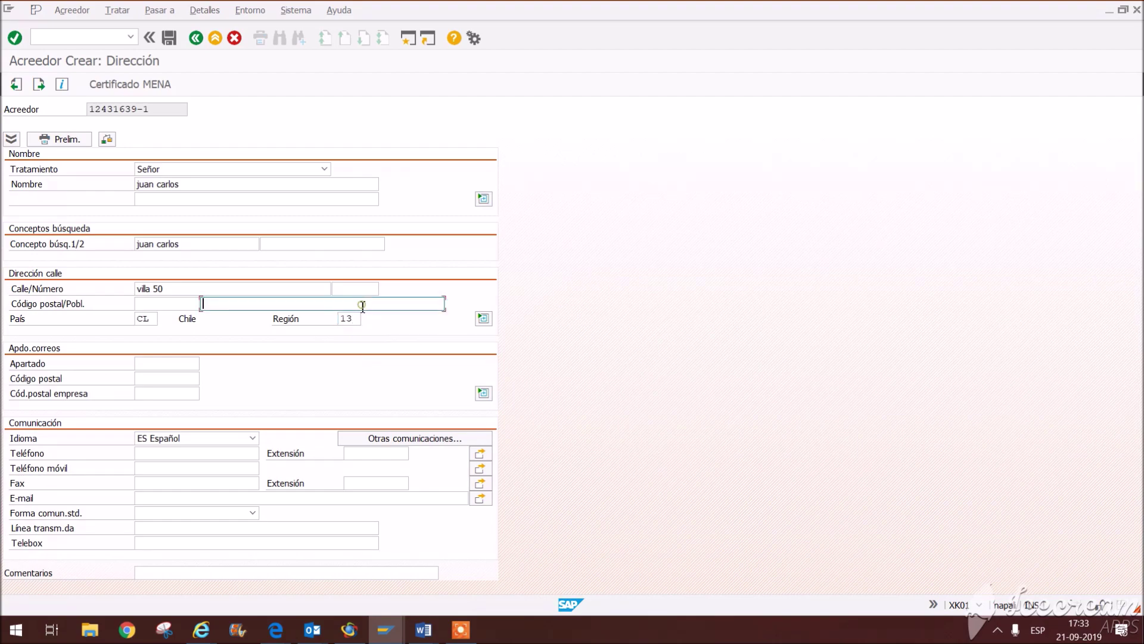
{"action": "left_click", "coordinate": [216, 317]}
{"action": "left_click", "coordinate": [174, 454]}
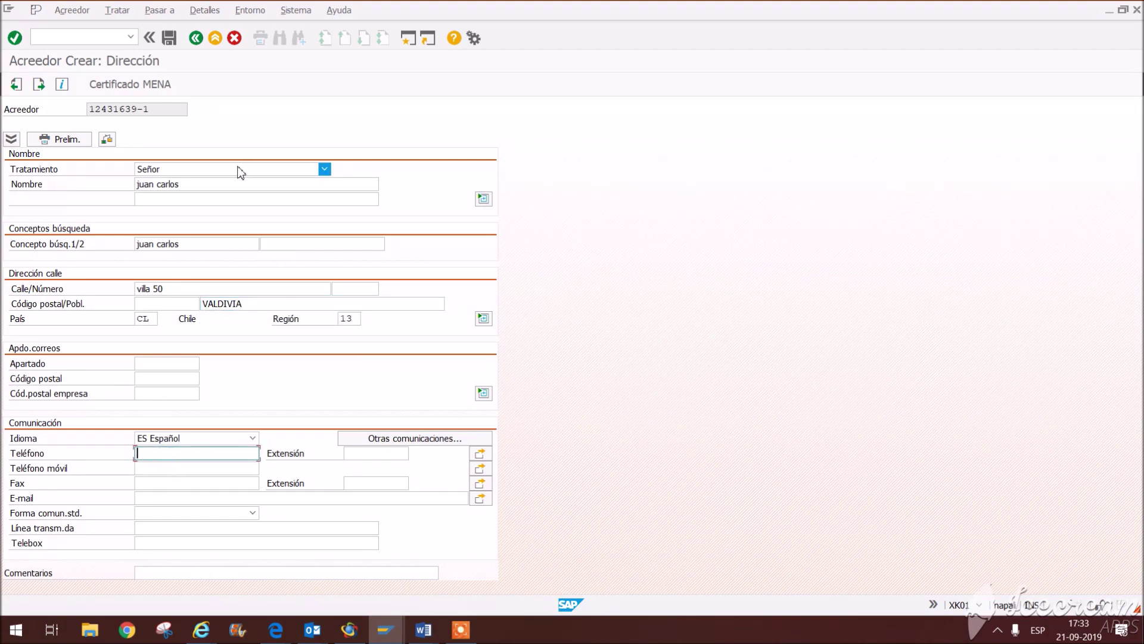
{"action": "key", "text": "Return"}
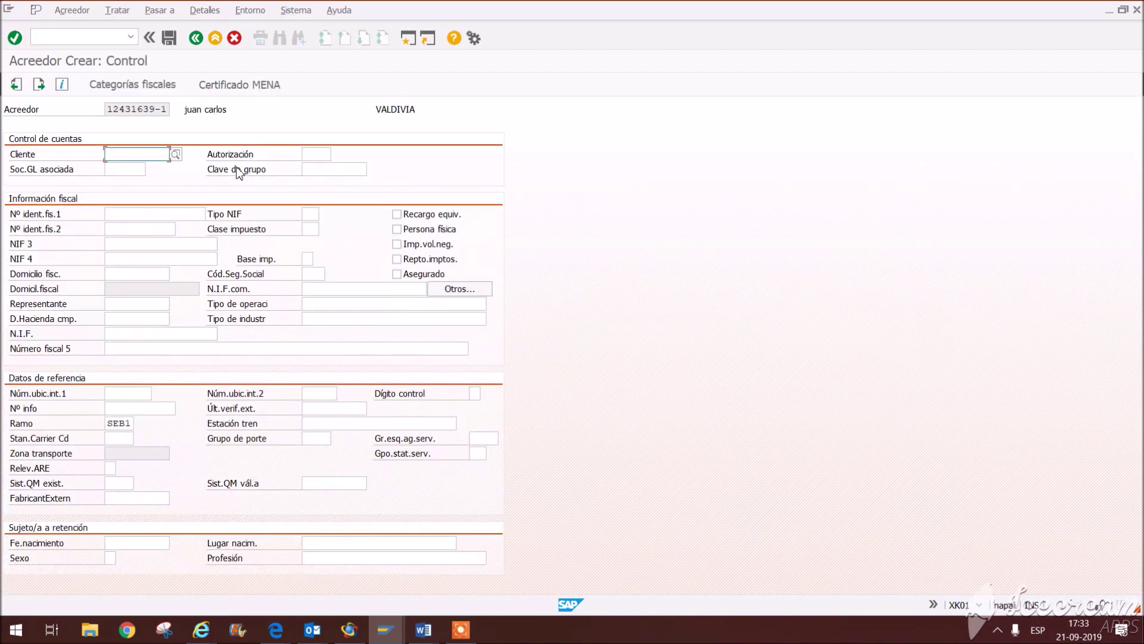
Step: Copy the vendor's number into tax ID 1 and the EU VAT number field
{"action": "left_click_drag", "start_coordinate": [108, 111], "coordinate": [202, 109]}
{"action": "key", "text": "ctrl+c"}
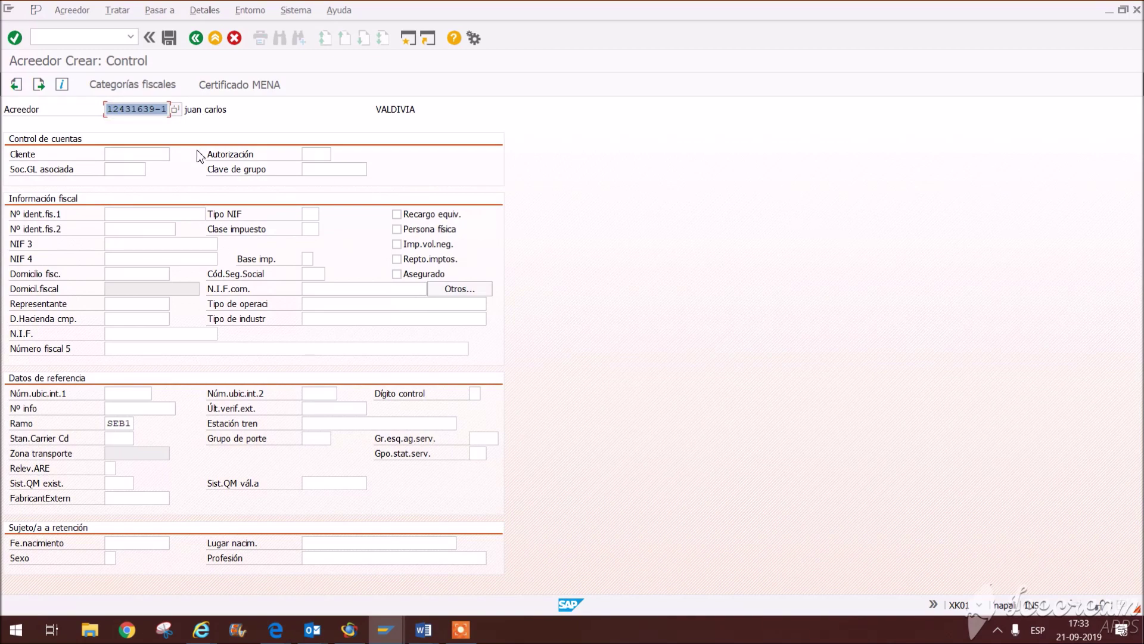
{"action": "left_click", "coordinate": [145, 214]}
{"action": "key", "text": "ctrl+v"}
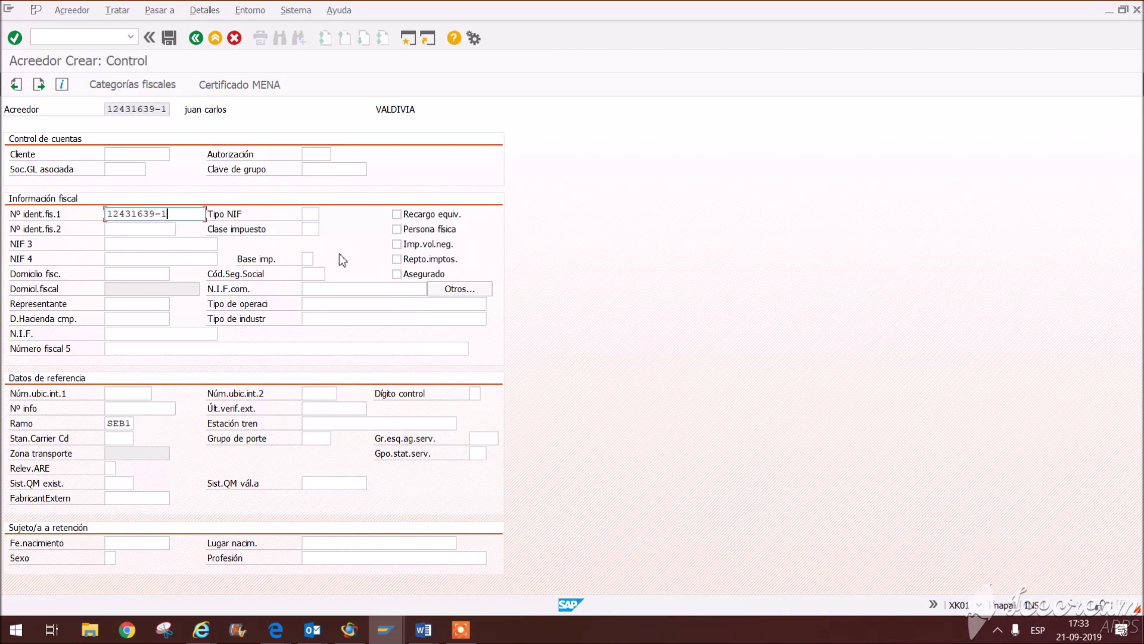
{"action": "left_click", "coordinate": [350, 289]}
{"action": "key", "text": "ctrl+v"}
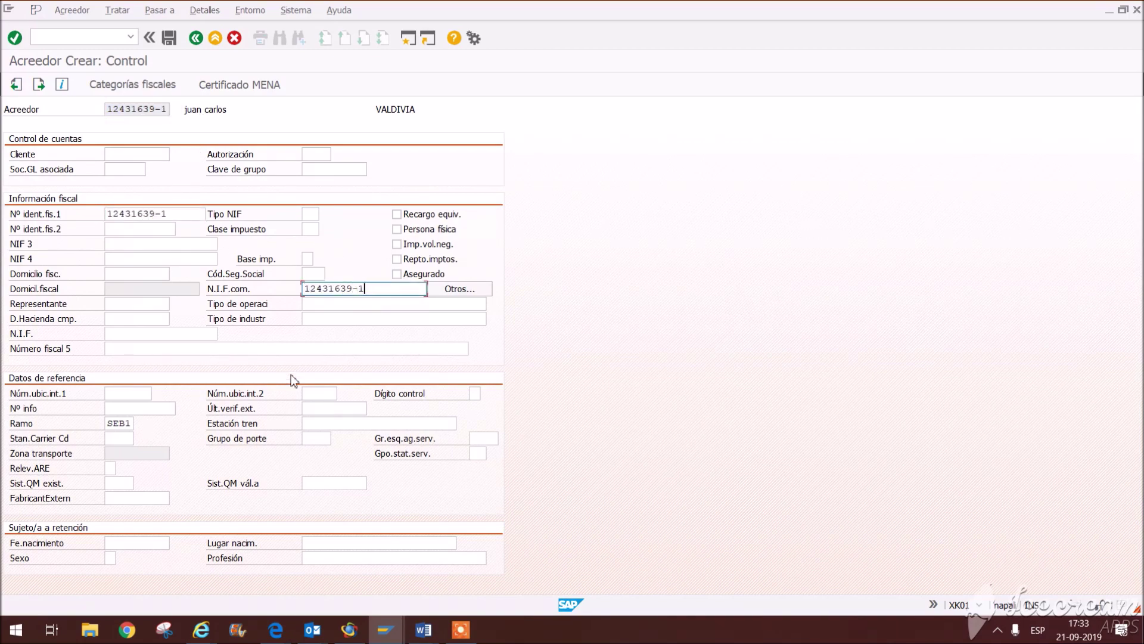
Step: With industry SEB1 set, clear the rejected EU VAT number and continue to payment data
{"action": "left_click", "coordinate": [118, 424]}
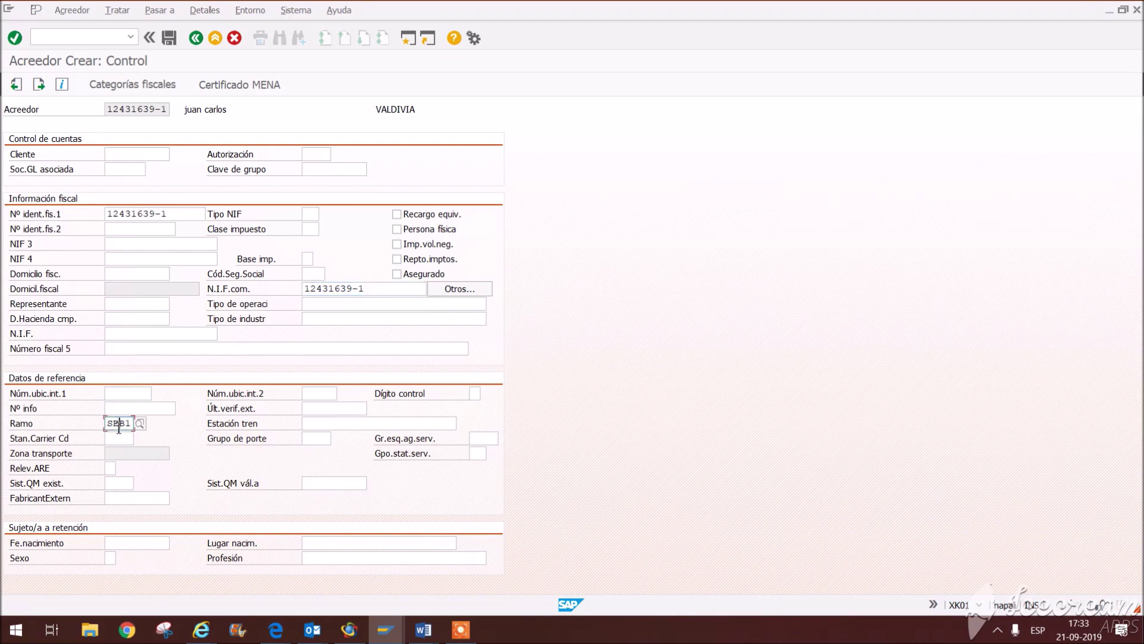
{"action": "key", "text": "Return"}
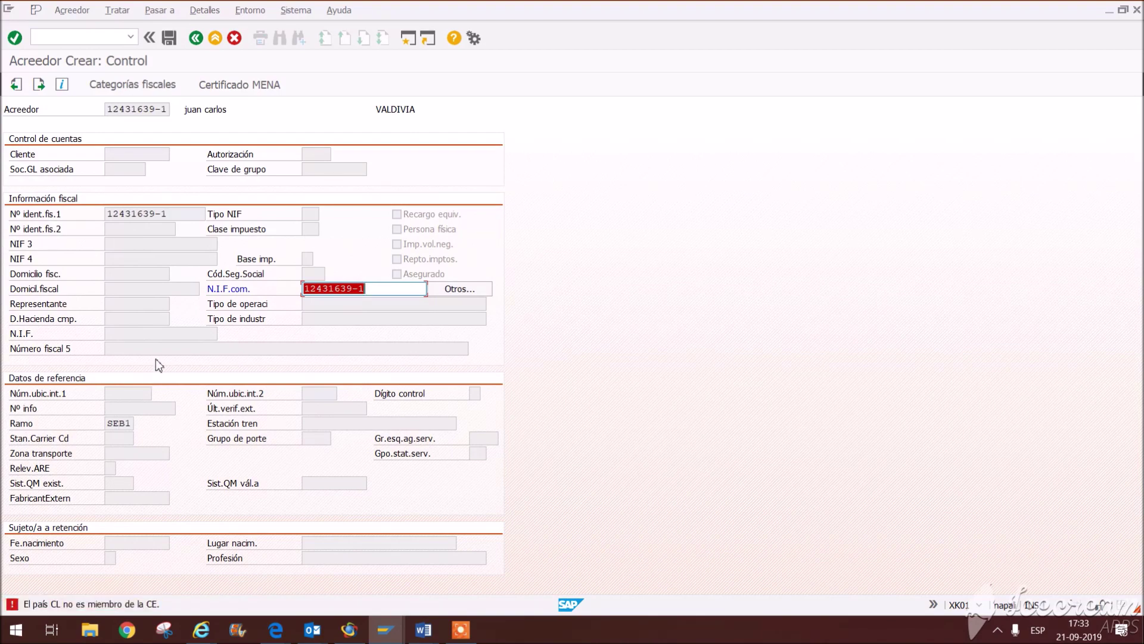
{"action": "left_click", "coordinate": [379, 291]}
{"action": "key", "text": "BackSpace"}
{"action": "key", "text": "BackSpace"}
{"action": "key", "text": "BackSpace"}
{"action": "key", "text": "BackSpace"}
{"action": "key", "text": "BackSpace"}
{"action": "key", "text": "BackSpace"}
{"action": "key", "text": "BackSpace"}
{"action": "key", "text": "BackSpace"}
{"action": "key", "text": "BackSpace"}
{"action": "key", "text": "BackSpace"}
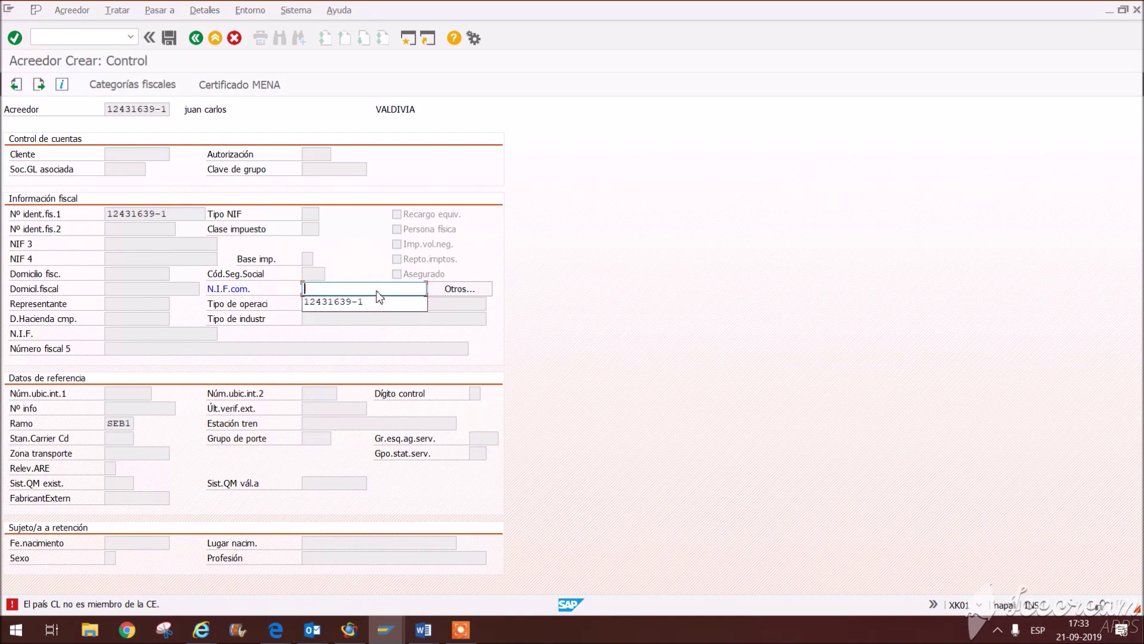
{"action": "key", "text": "Return"}
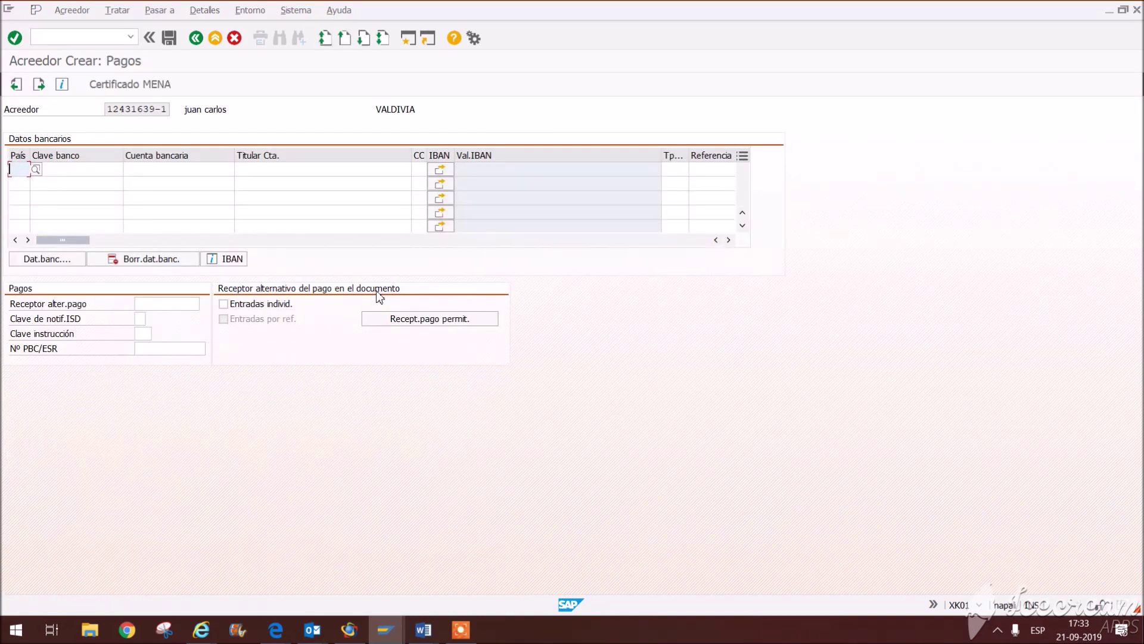
Step: Set the vendor's reconciliation account to 300000
{"action": "key", "text": "Return"}
{"action": "key", "text": "Return"}
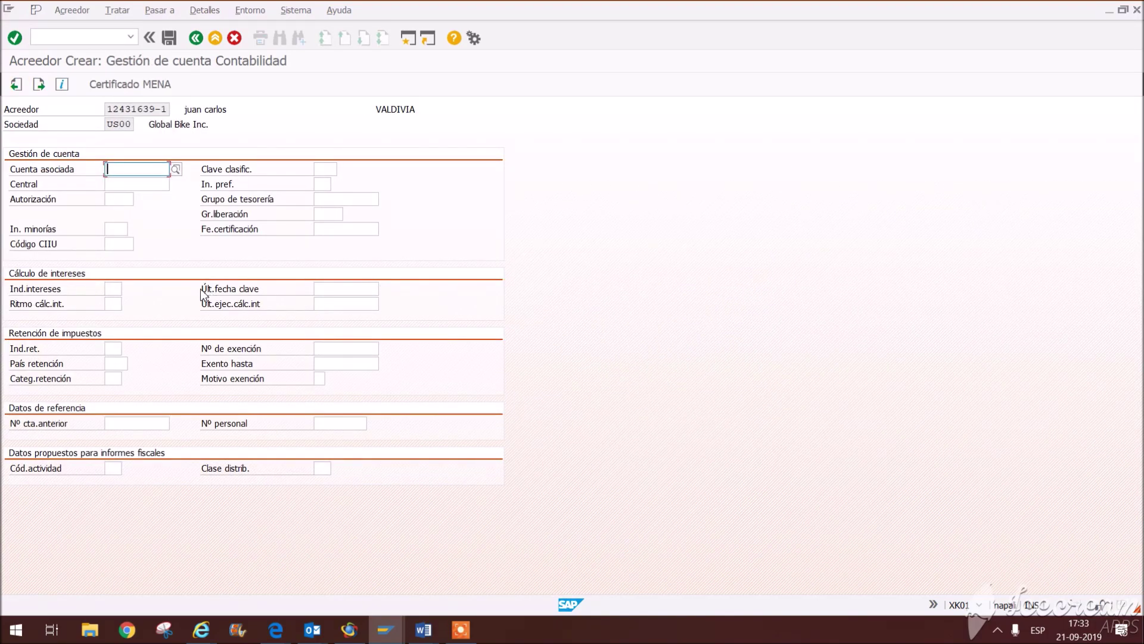
{"action": "left_click", "coordinate": [151, 187]}
{"action": "left_click", "coordinate": [141, 167]}
{"action": "double_click", "coordinate": [140, 167]}
{"action": "key", "text": "Return"}
Step: Set accounting payment terms NT30 and turn on duplicate invoice checking
{"action": "key", "text": "space"}
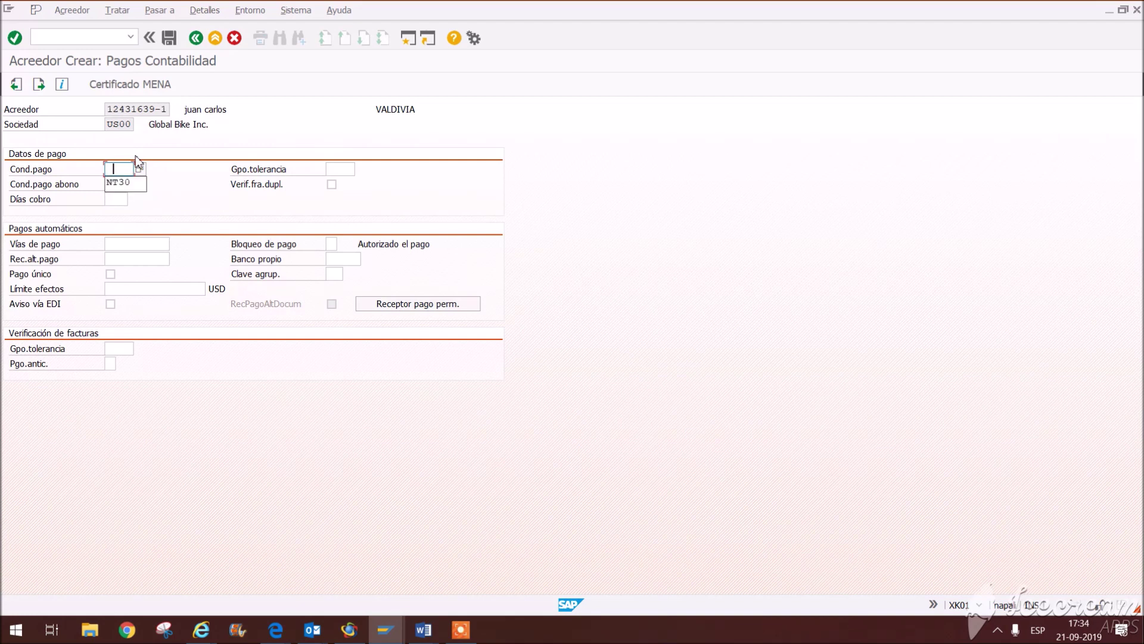
{"action": "left_click", "coordinate": [113, 182]}
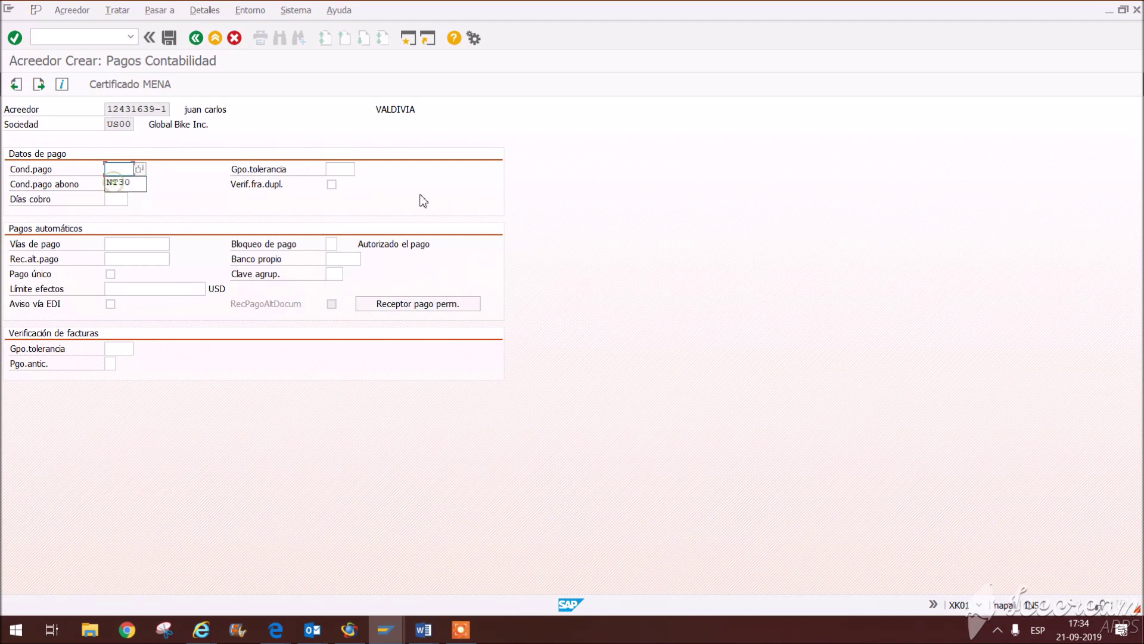
{"action": "left_click", "coordinate": [331, 185]}
{"action": "left_click", "coordinate": [332, 185]}
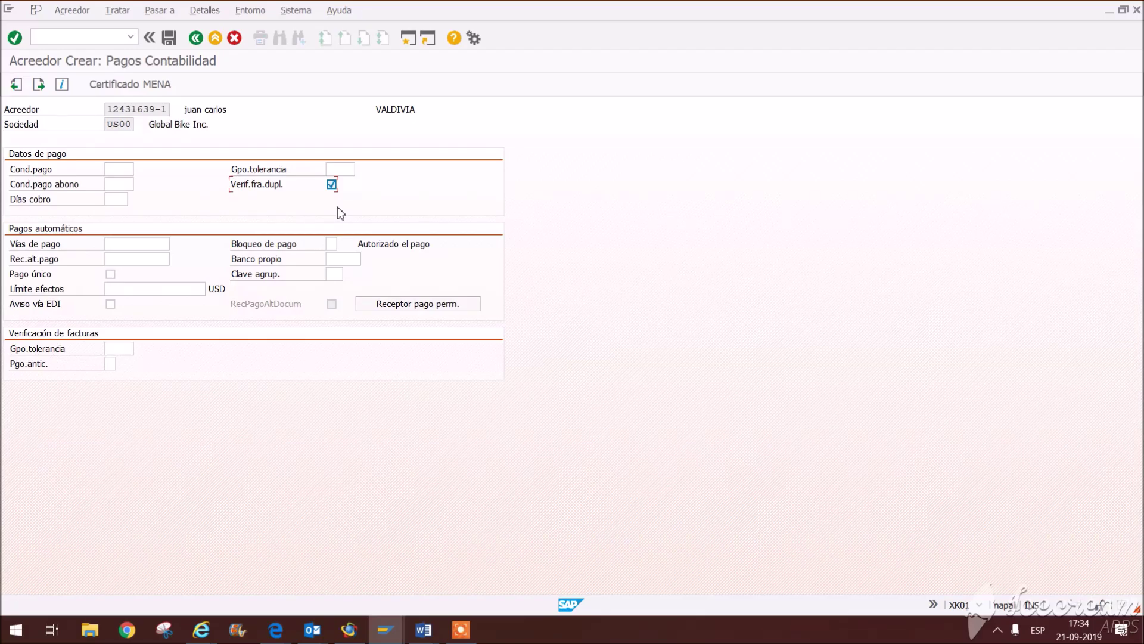
{"action": "left_click", "coordinate": [120, 169]}
{"action": "left_click", "coordinate": [126, 181]}
{"action": "key", "text": "Return"}
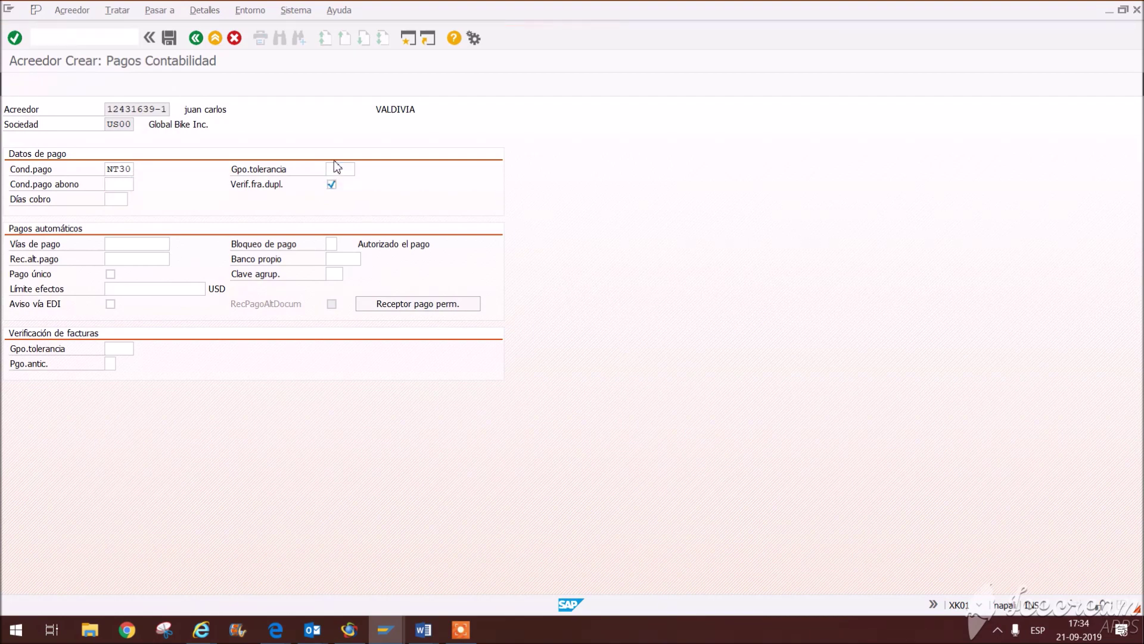
Step: Set order currency CLP, payment terms NT30, GR-based and service-based invoice verification, then save the vendor
{"action": "key", "text": "Return"}
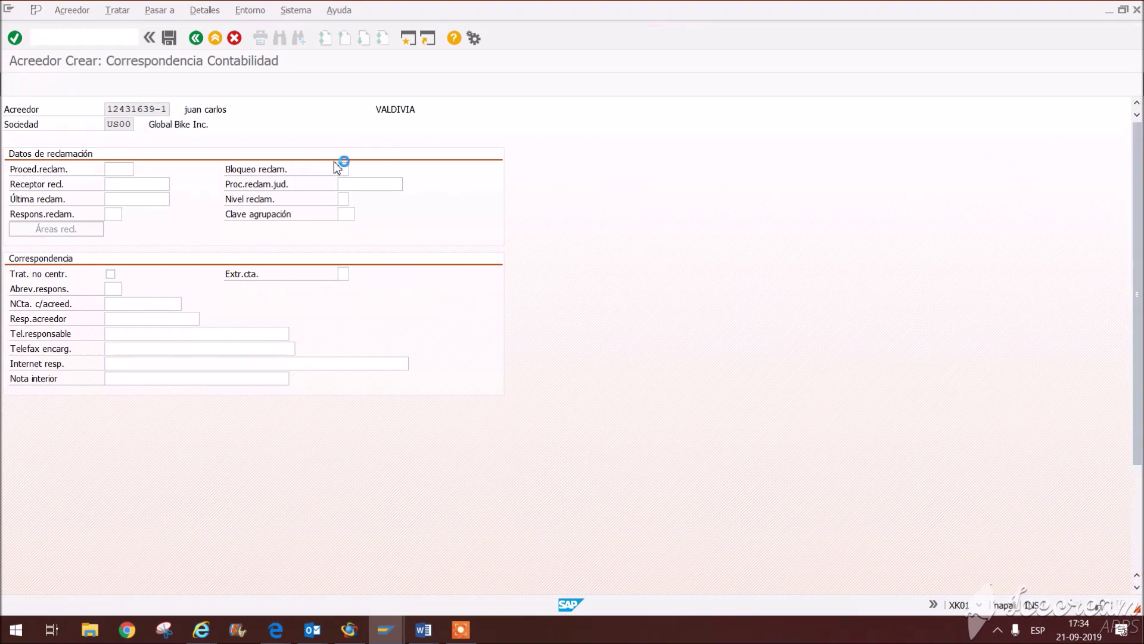
{"action": "left_click", "coordinate": [155, 183]}
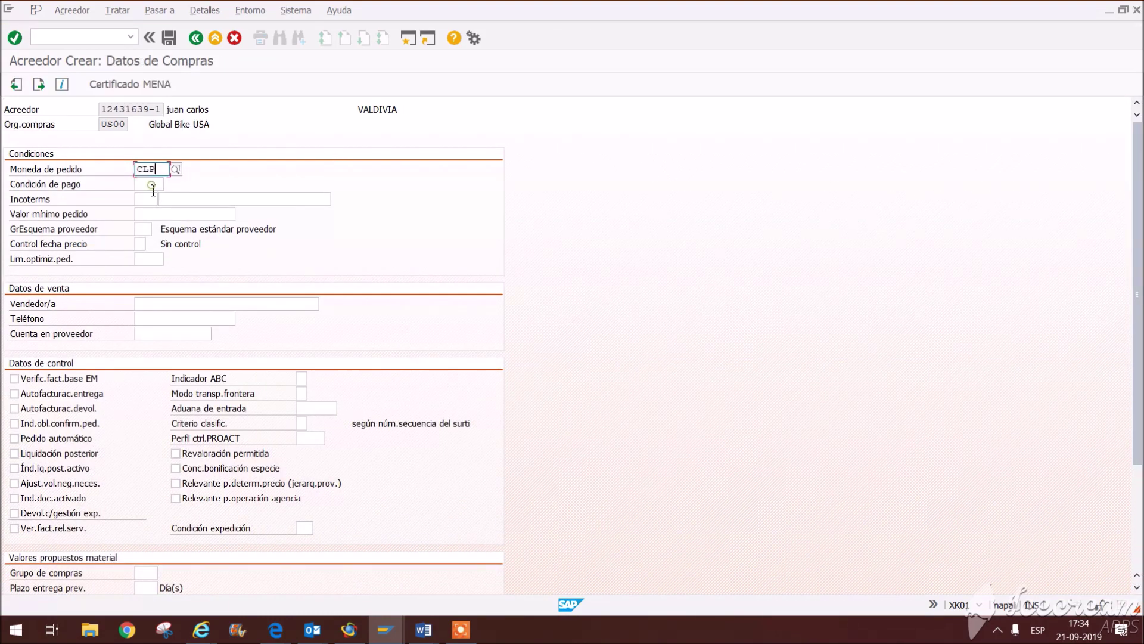
{"action": "left_click", "coordinate": [155, 187]}
{"action": "left_click", "coordinate": [152, 200]}
{"action": "left_click", "coordinate": [155, 200]}
{"action": "left_click", "coordinate": [53, 380]}
{"action": "left_click", "coordinate": [53, 382]}
{"action": "left_click", "coordinate": [52, 528]}
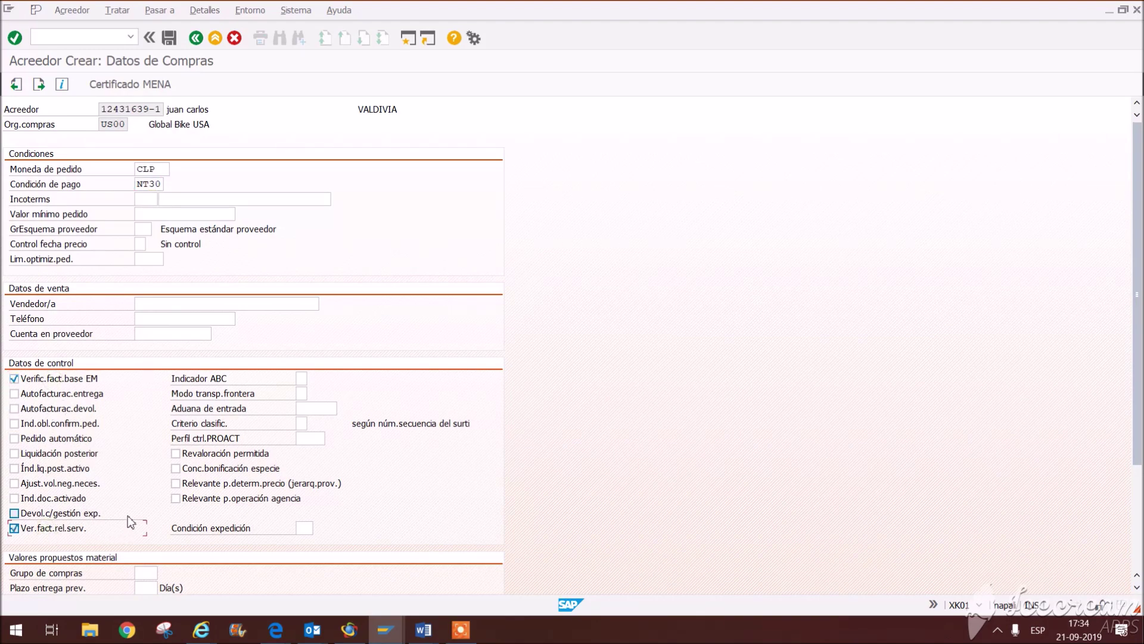
{"action": "left_click", "coordinate": [169, 37]}
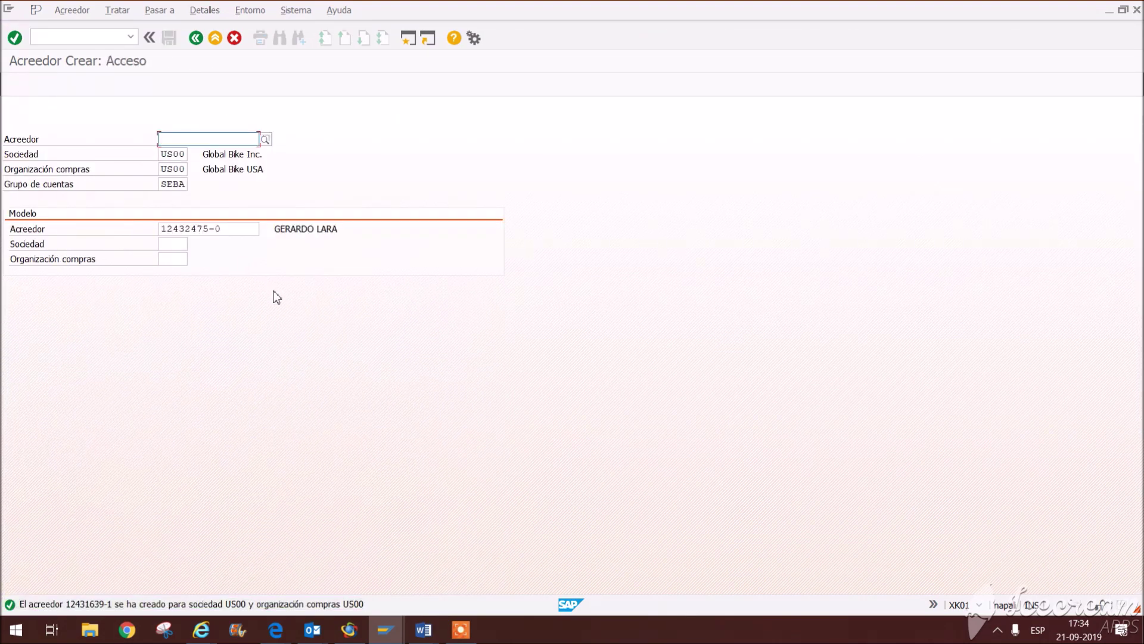
Step: In the Word task list, highlight the line about creating two new materials
{"action": "mouse_move", "coordinate": [423, 630]}
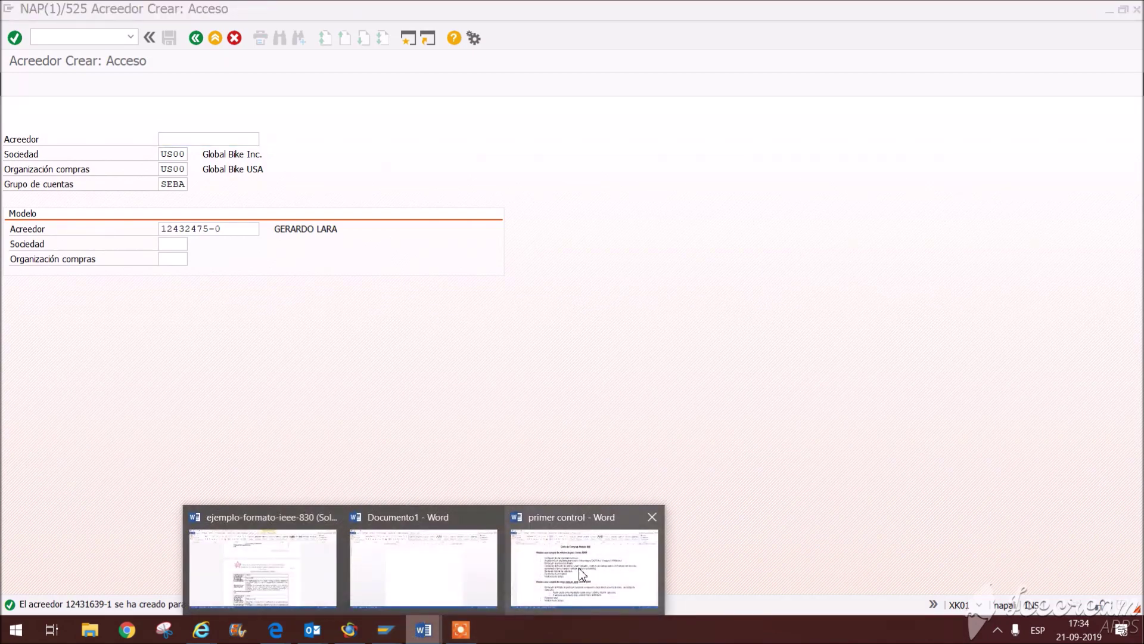
{"action": "left_click", "coordinate": [578, 568]}
{"action": "left_click_drag", "start_coordinate": [357, 246], "coordinate": [784, 250]}
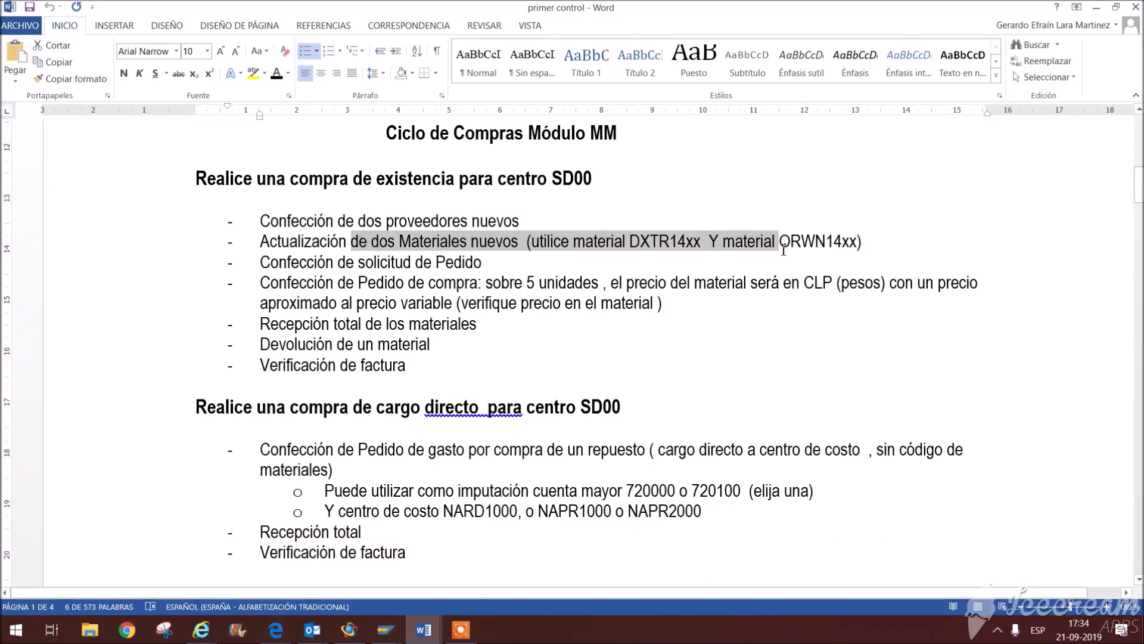
{"action": "left_click", "coordinate": [649, 283]}
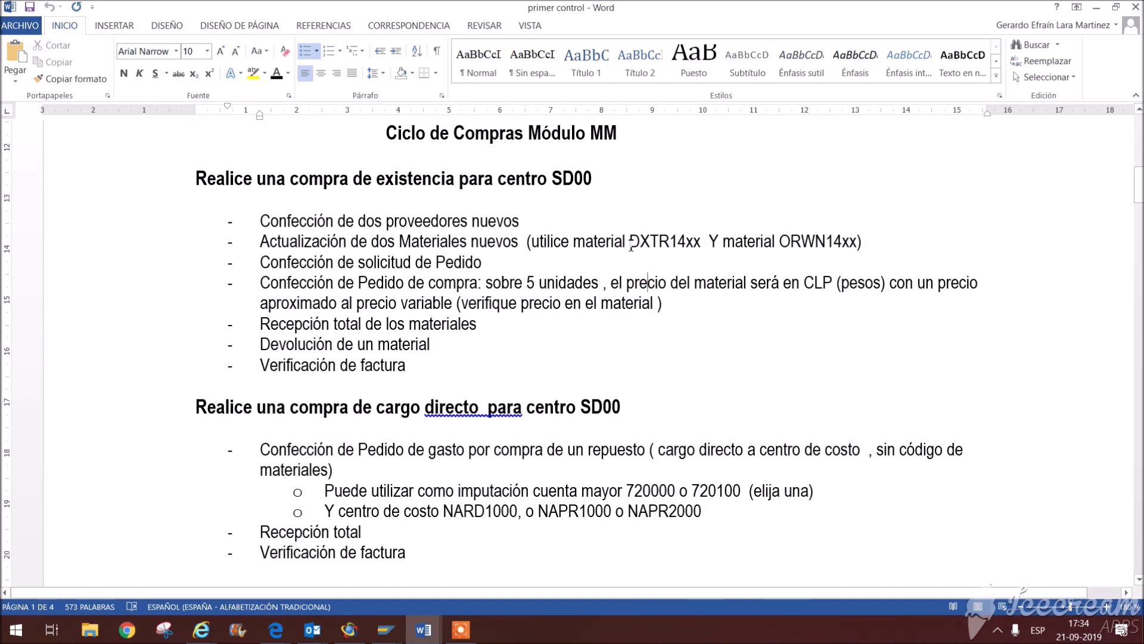
{"action": "left_click_drag", "start_coordinate": [779, 245], "coordinate": [859, 245]}
{"action": "key", "text": "ctrl+c"}
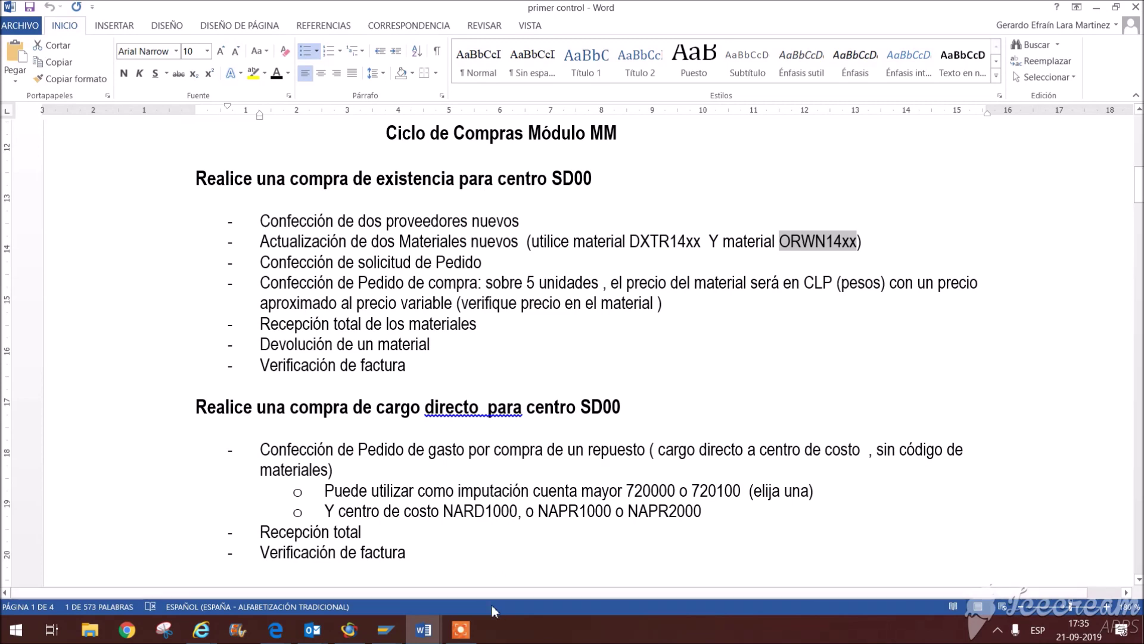
{"action": "left_click", "coordinate": [386, 629]}
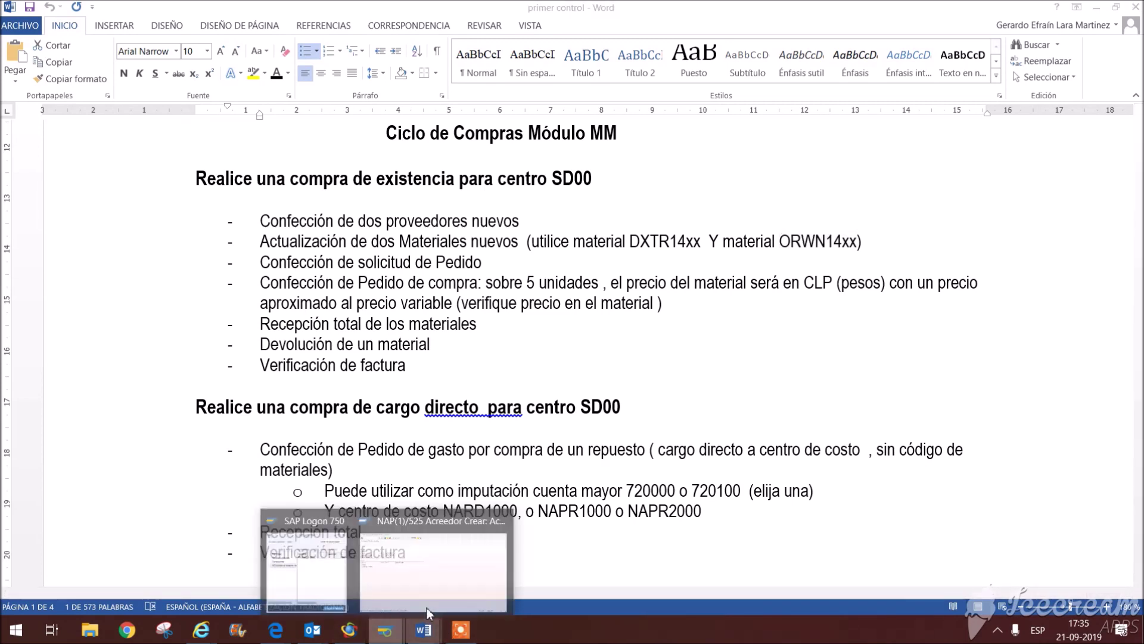
Step: Leave vendor creation and launch the change-material transaction MM02
{"action": "left_click", "coordinate": [456, 568]}
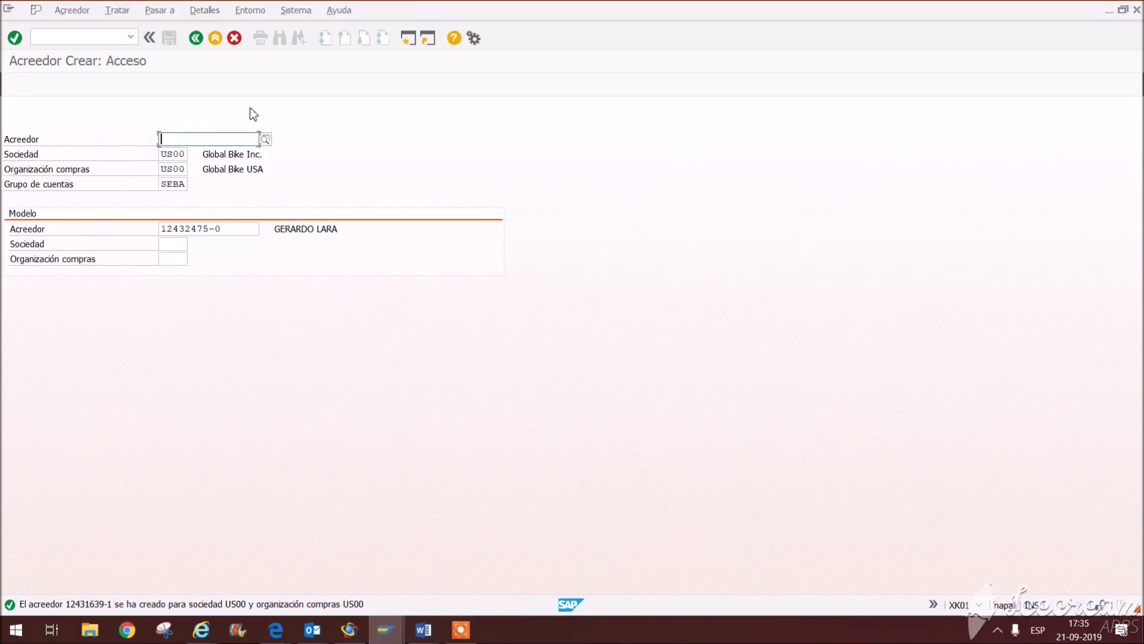
{"action": "left_click", "coordinate": [197, 39]}
{"action": "left_click", "coordinate": [70, 37]}
{"action": "type", "text": "mm02"}
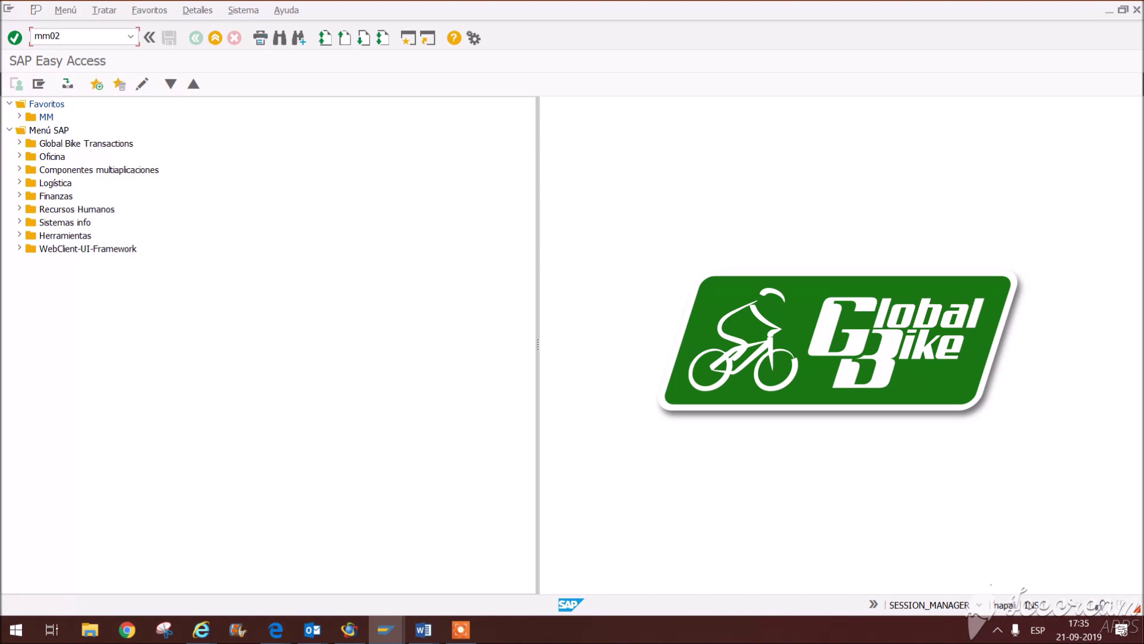
{"action": "key", "text": "Return"}
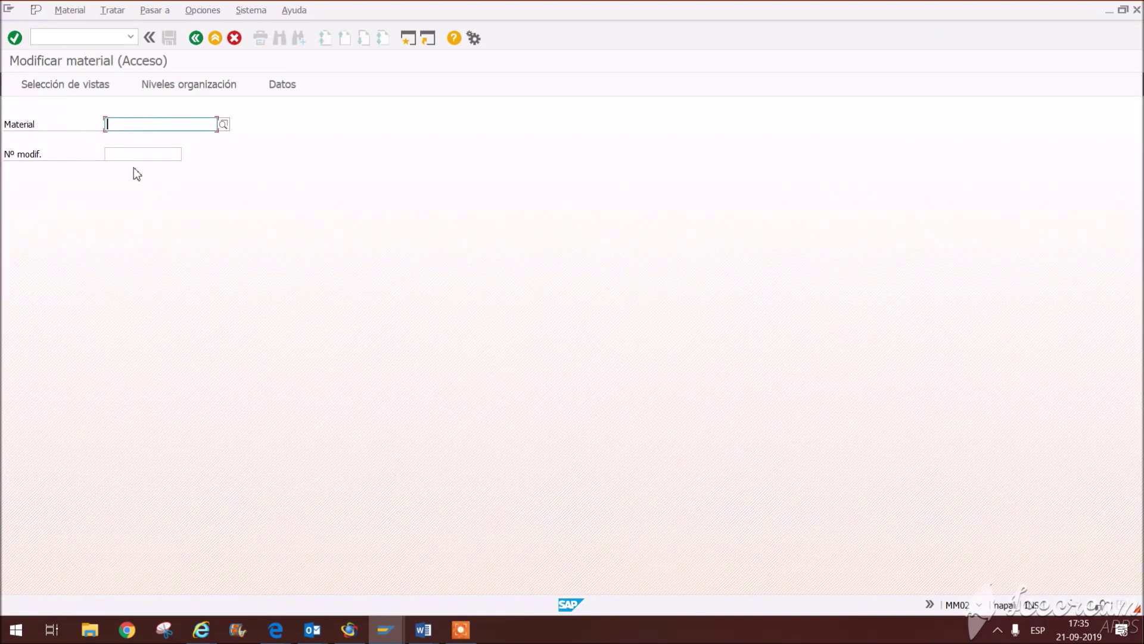
Step: Enter material ORWN1200 by editing the pasted ORWN14xx code, and confirm
{"action": "key", "text": "ctrl+v"}
{"action": "left_click_drag", "start_coordinate": [145, 123], "coordinate": [210, 143]}
{"action": "key", "text": "BackSpace"}
{"action": "key", "text": "BackSpace"}
{"action": "type", "text": "200"}
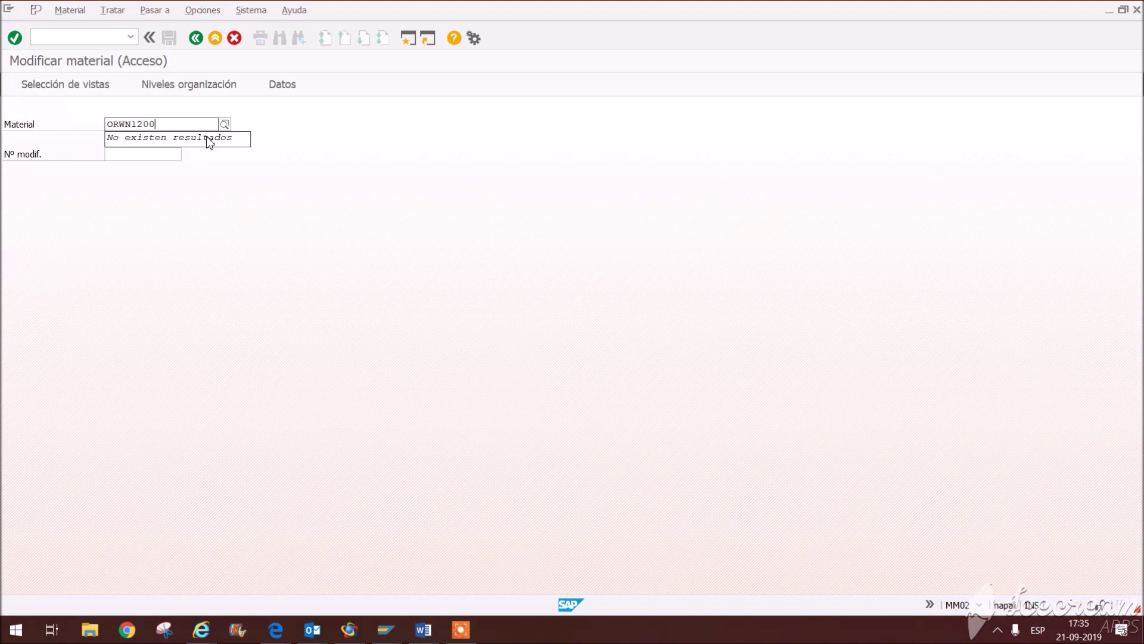
{"action": "key", "text": "Return"}
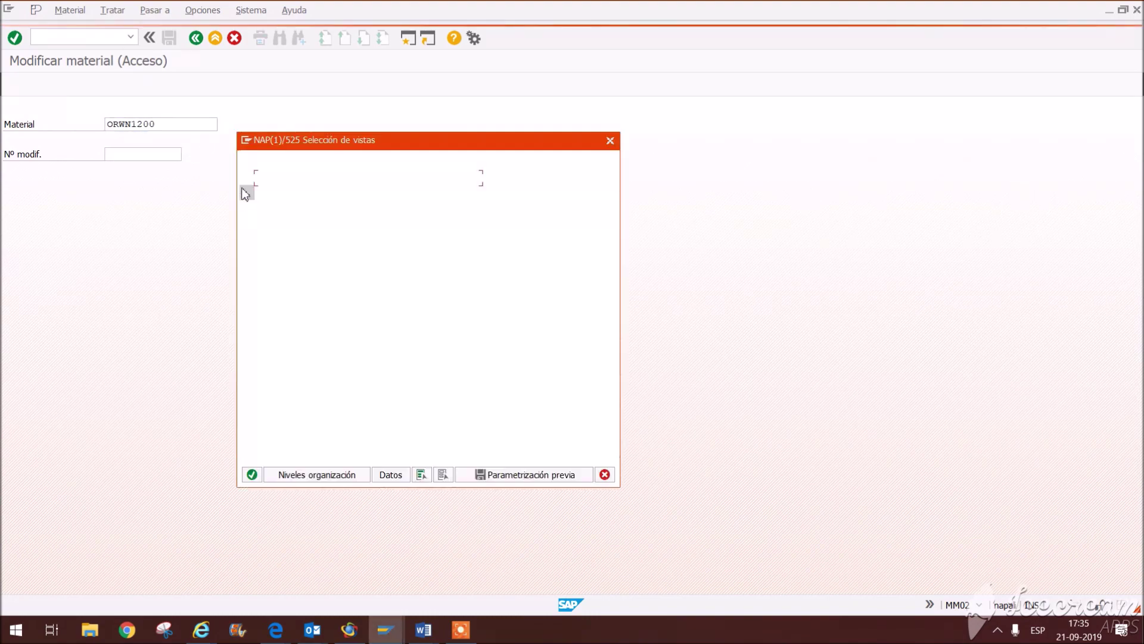
Step: Select views Datos base 1, Contabilidad 1 and Stock de centro, then open ORWN1200 for plant SD00
{"action": "left_click", "coordinate": [247, 178]}
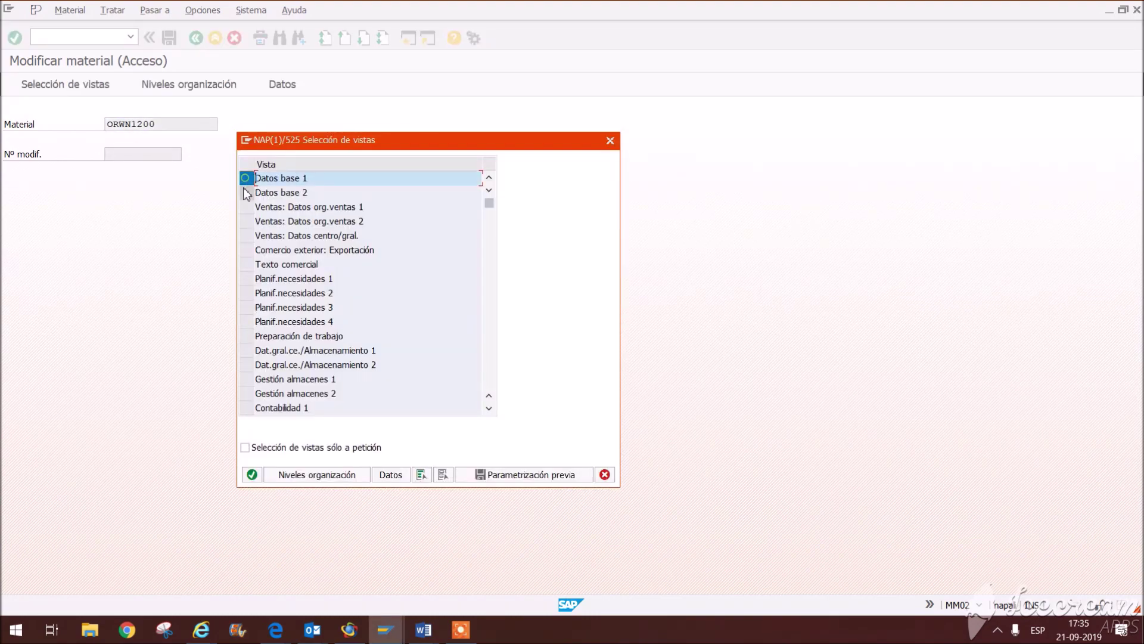
{"action": "left_click", "coordinate": [489, 409]}
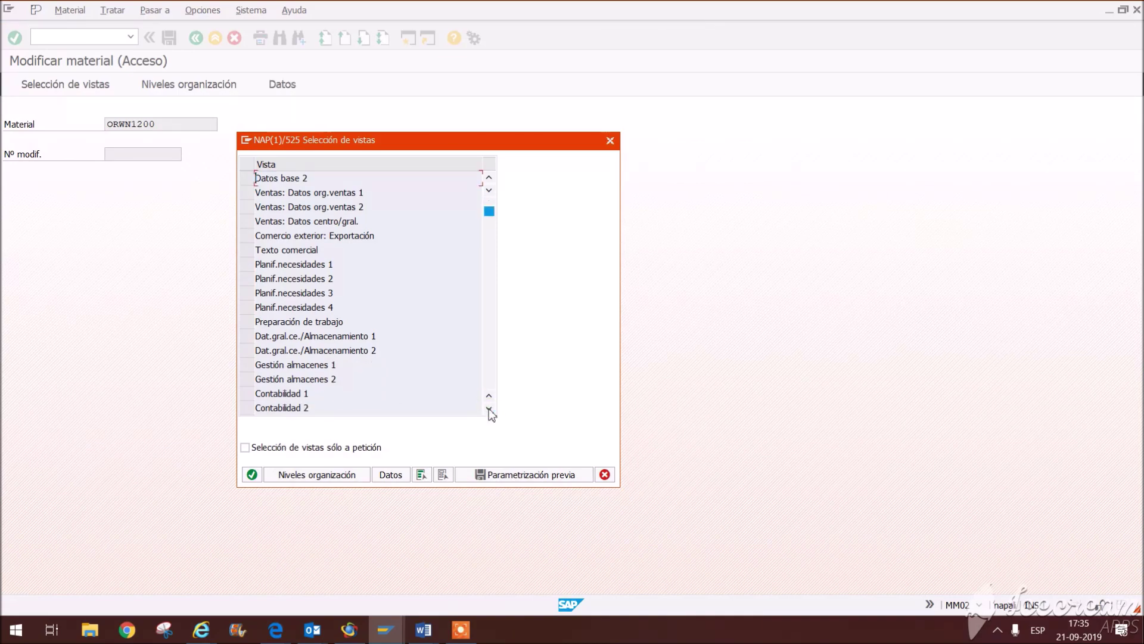
{"action": "left_click", "coordinate": [488, 409]}
{"action": "left_click", "coordinate": [250, 382]}
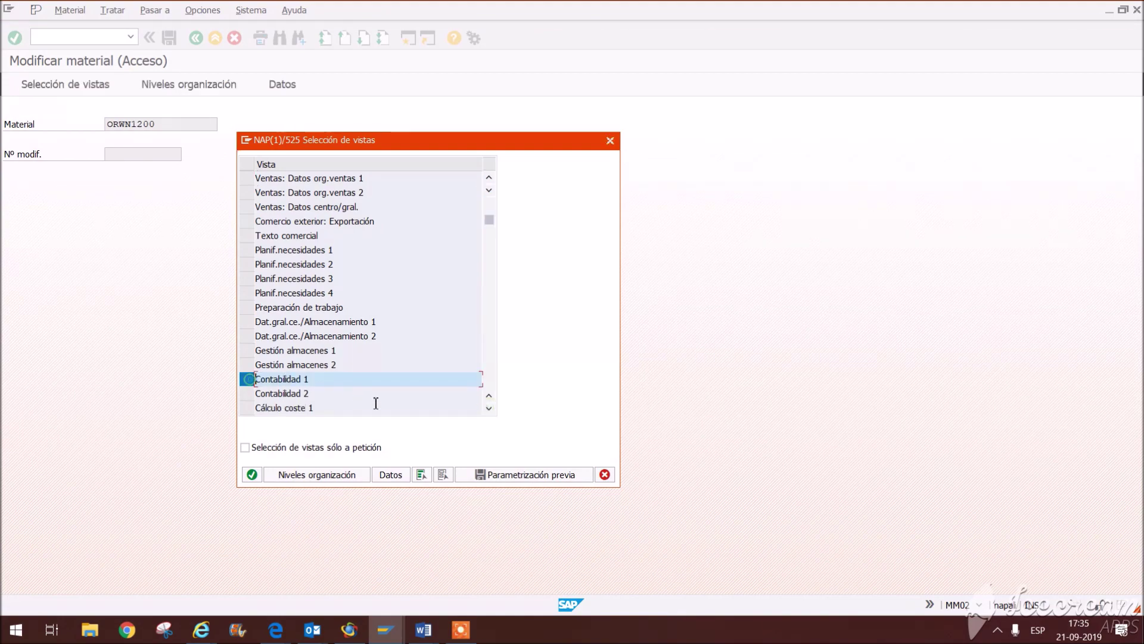
{"action": "left_click", "coordinate": [490, 408]}
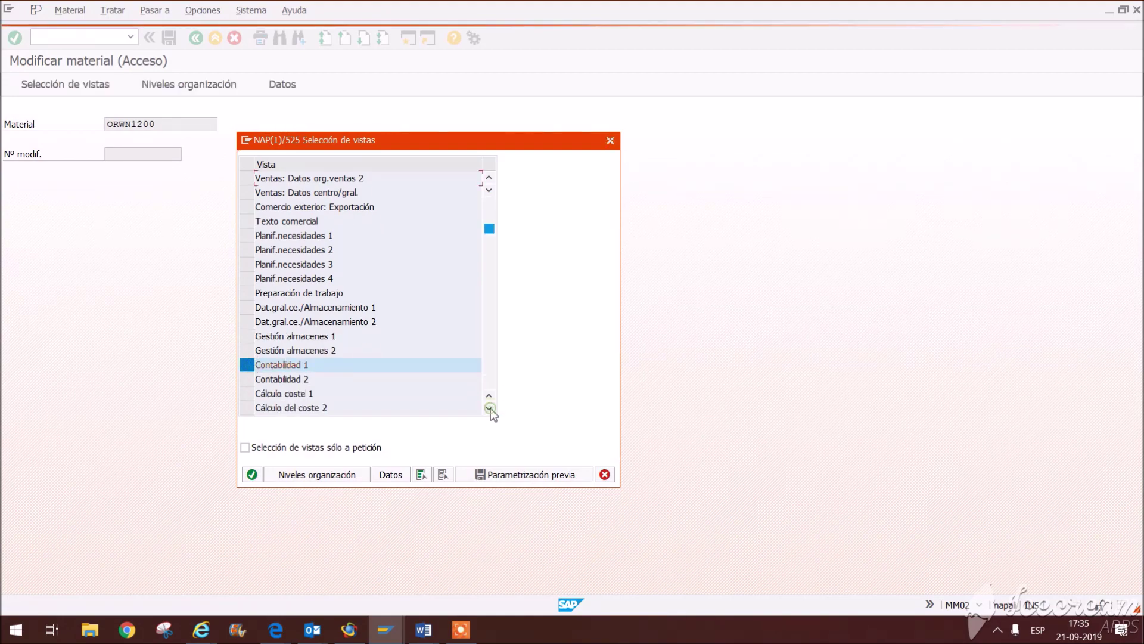
{"action": "left_click", "coordinate": [490, 409]}
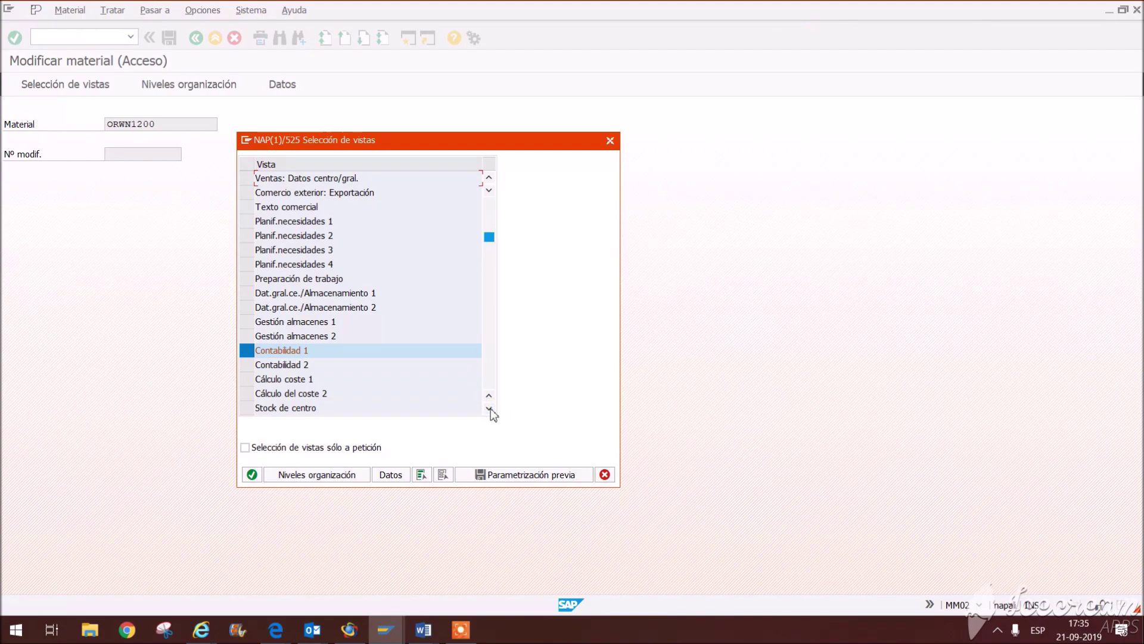
{"action": "left_click", "coordinate": [247, 393]}
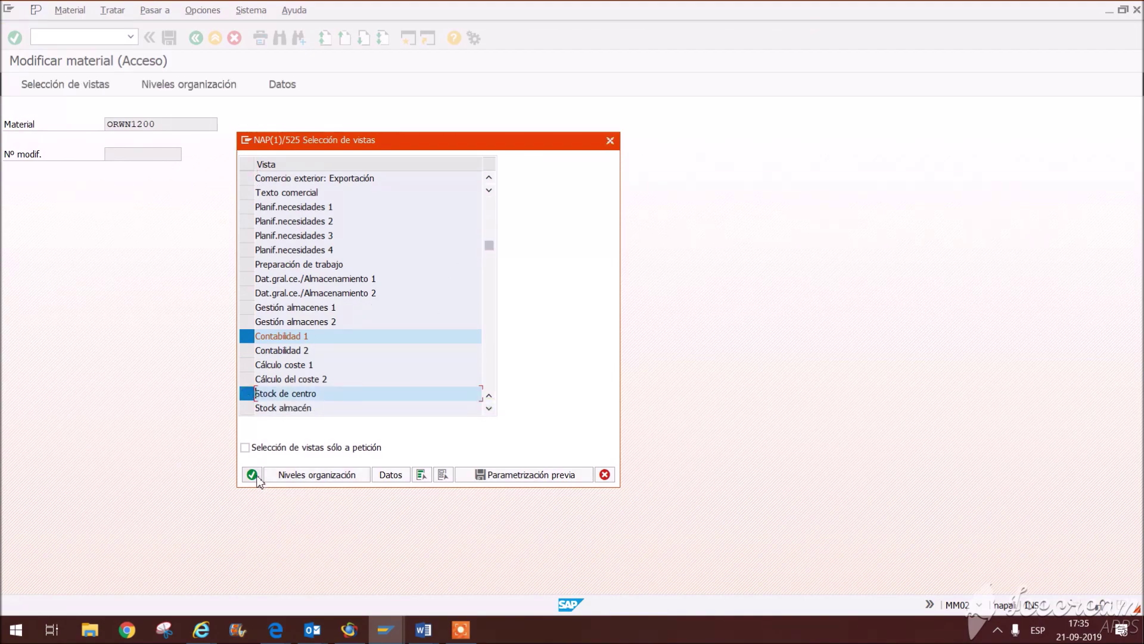
{"action": "left_click", "coordinate": [251, 474]}
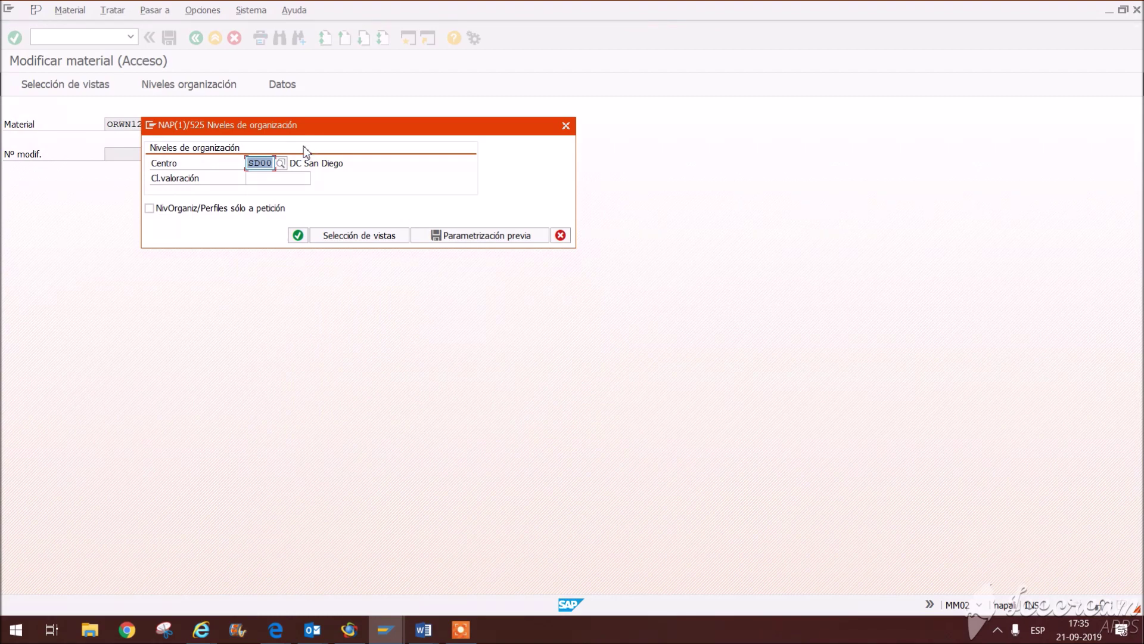
{"action": "left_click", "coordinate": [298, 235]}
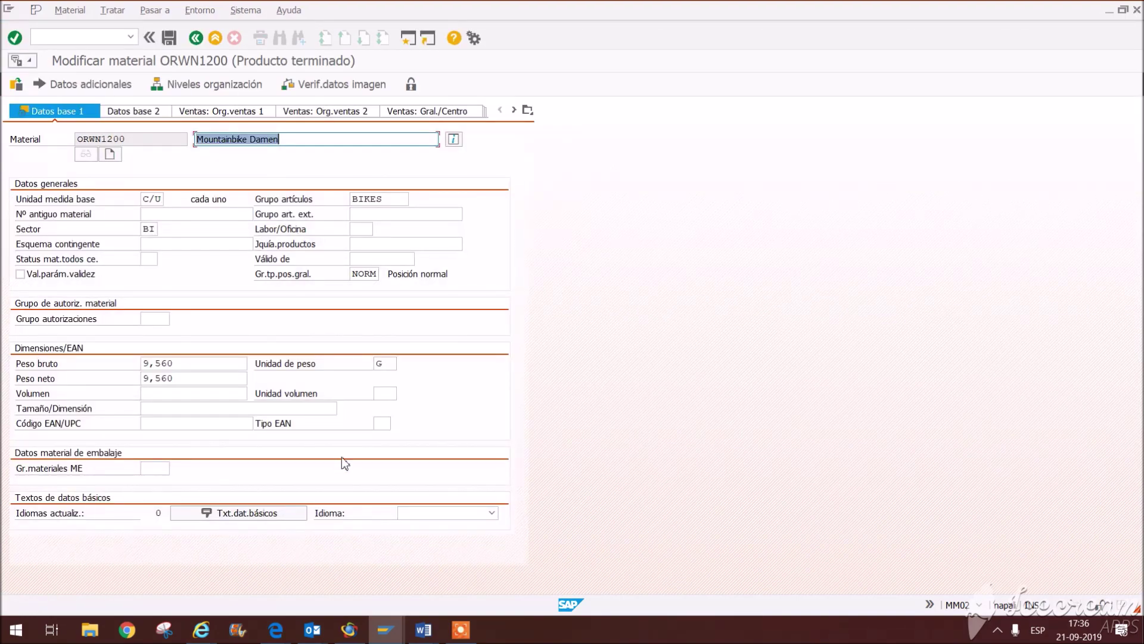
Step: Type 'BICIICLETA ROJA ARO 29' as the Spanish basic-data text of ORWN1200
{"action": "left_click", "coordinate": [275, 517]}
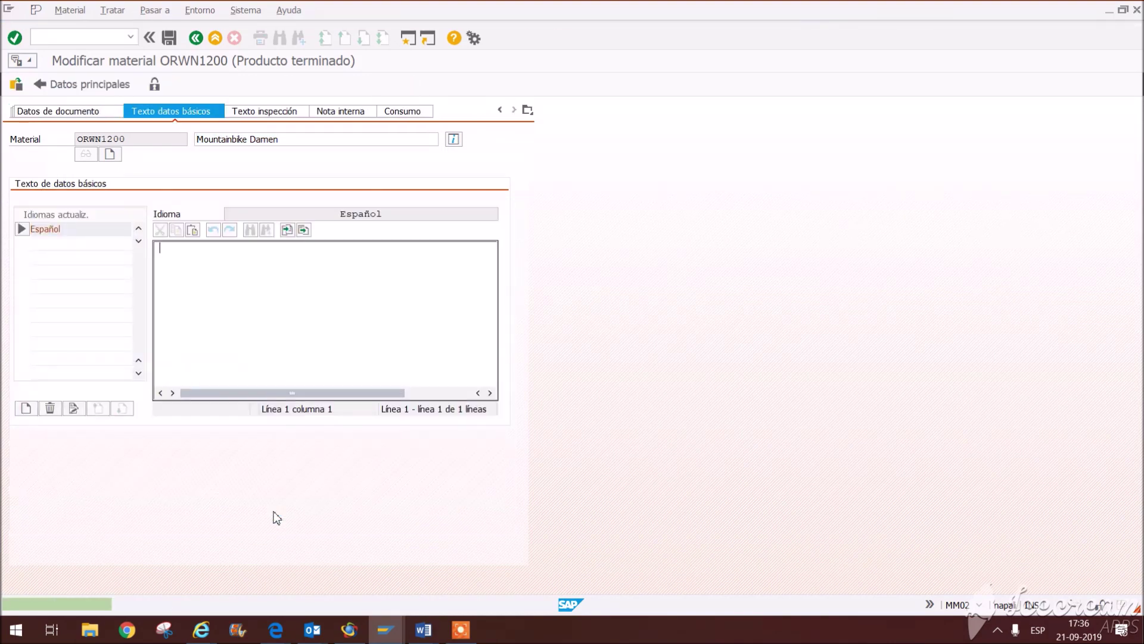
{"action": "type", "text": "bicil"}
{"action": "key", "text": "BackSpace"}
{"action": "key", "text": "BackSpace"}
{"action": "key", "text": "BackSpace"}
{"action": "key", "text": "BackSpace"}
{"action": "type", "text": "BICI"}
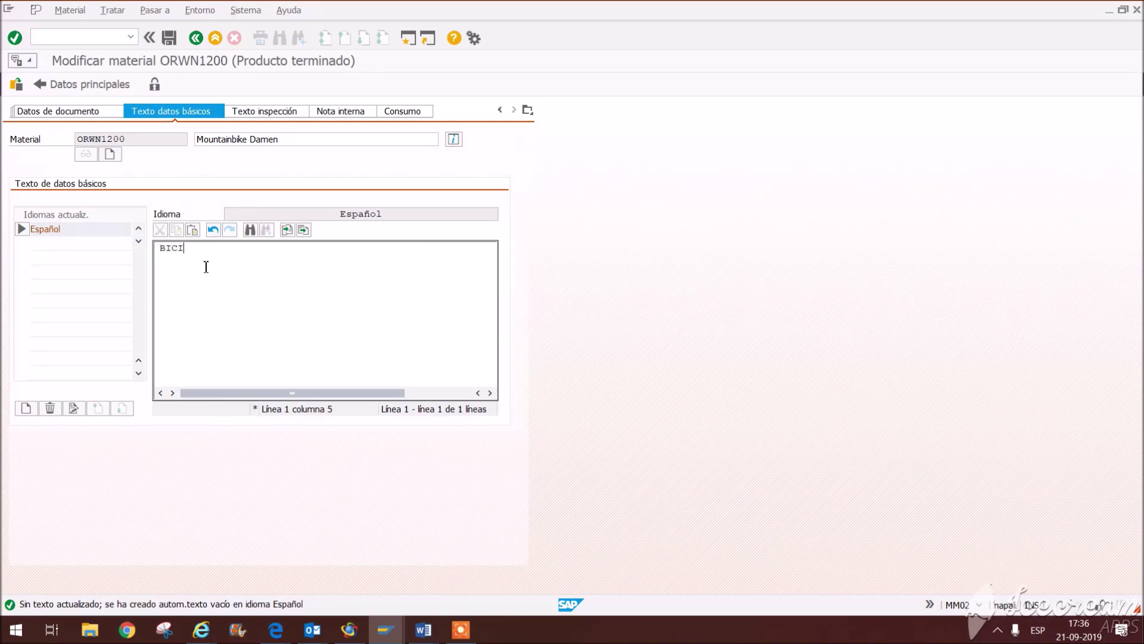
{"action": "type", "text": "ICLETA ROJA ARO 29"}
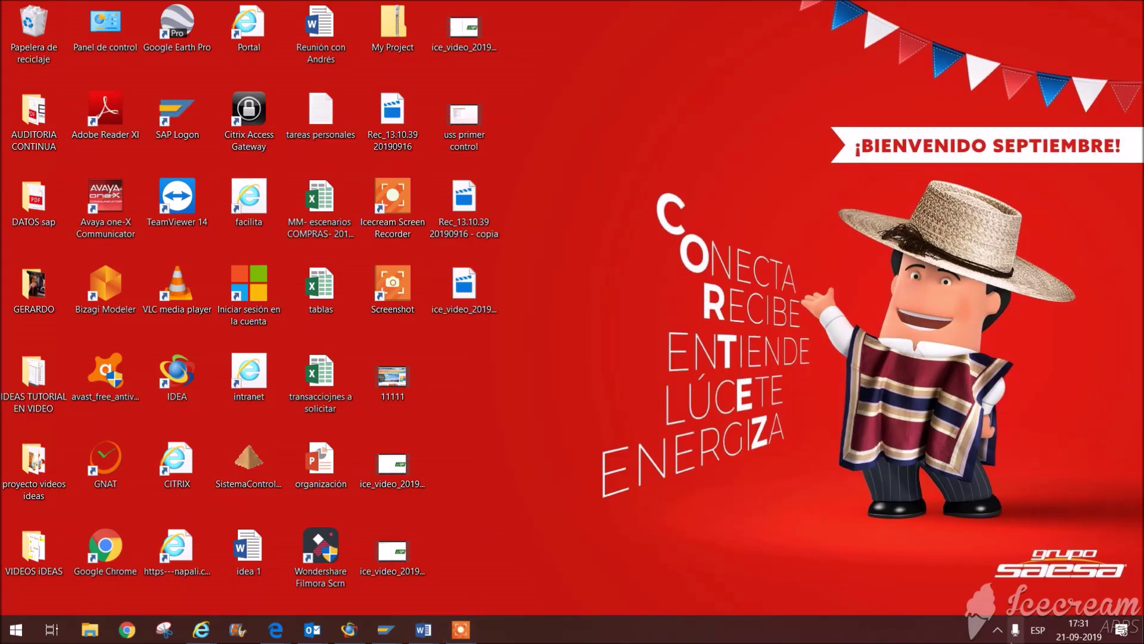
Step: Dismiss the screen recorder's tray menu and bring SAP Easy Access with the Global Bike menu forward
{"action": "left_click", "coordinate": [997, 630]}
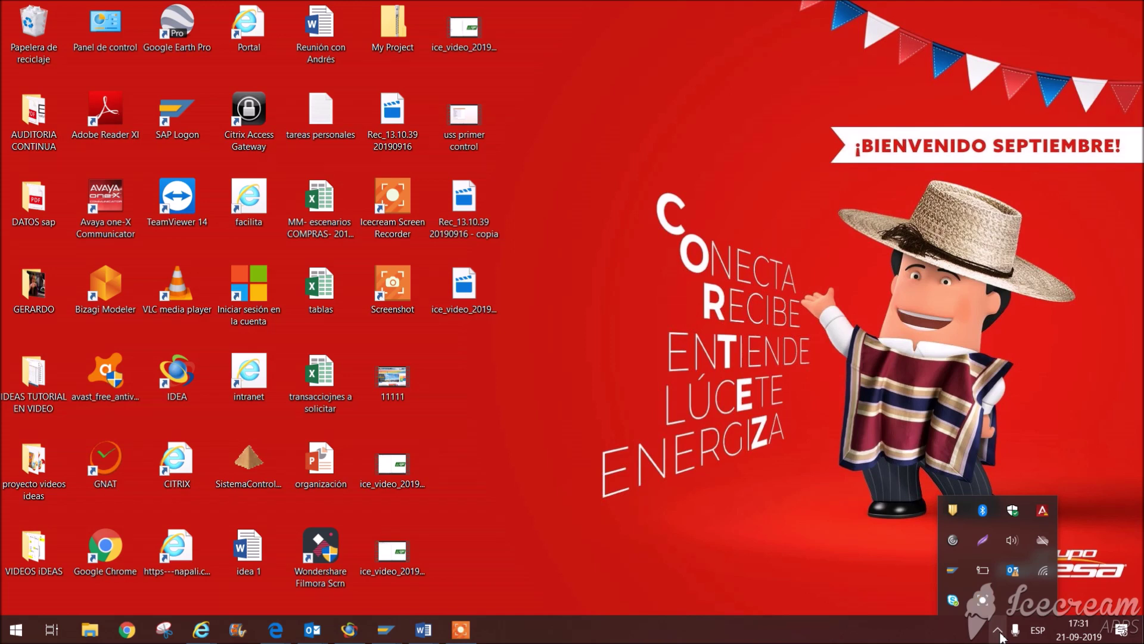
{"action": "right_click", "coordinate": [981, 604]}
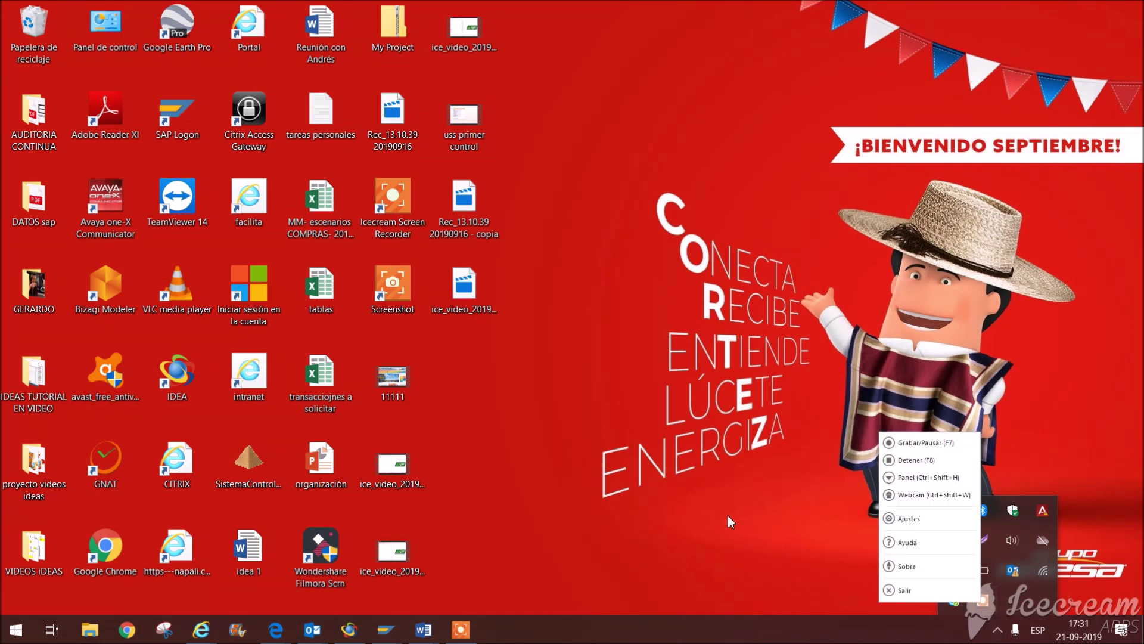
{"action": "left_click", "coordinate": [691, 501]}
{"action": "mouse_move", "coordinate": [386, 630]}
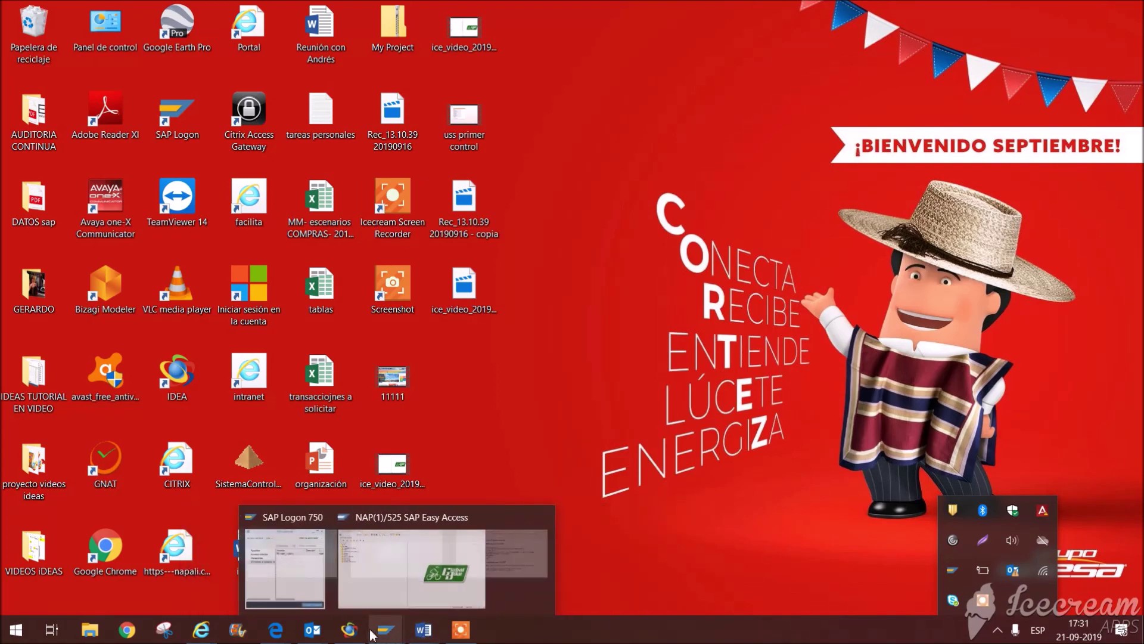
{"action": "left_click", "coordinate": [416, 590]}
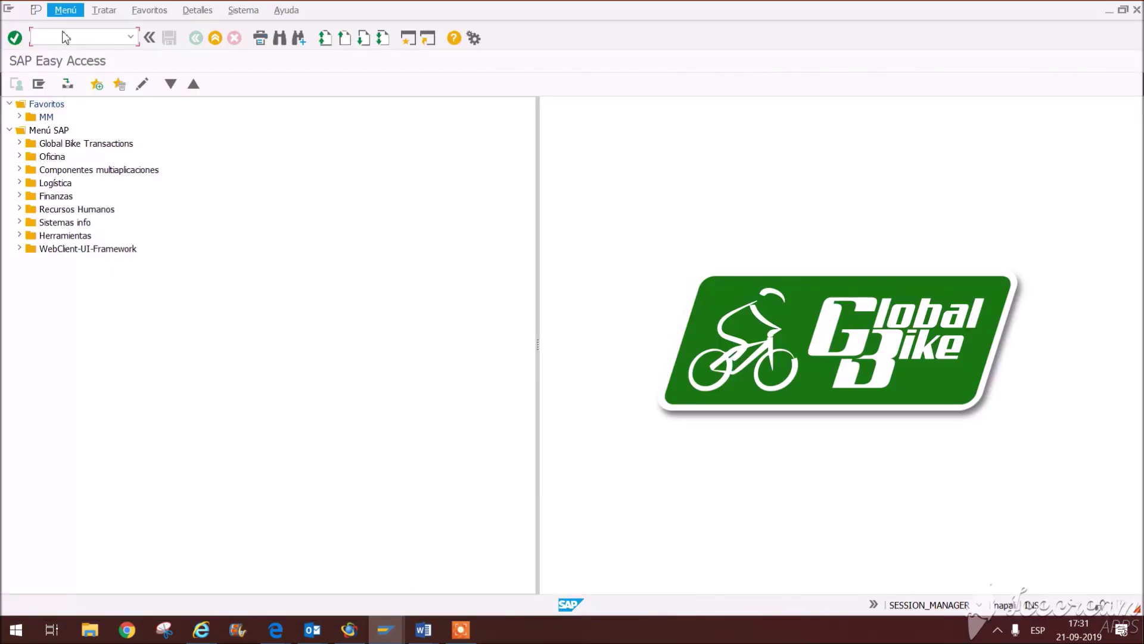
Step: Review the Word task list entry about creating two new vendors
{"action": "mouse_move", "coordinate": [423, 630]}
{"action": "left_click", "coordinate": [582, 568]}
{"action": "left_click_drag", "start_coordinate": [266, 220], "coordinate": [590, 217]}
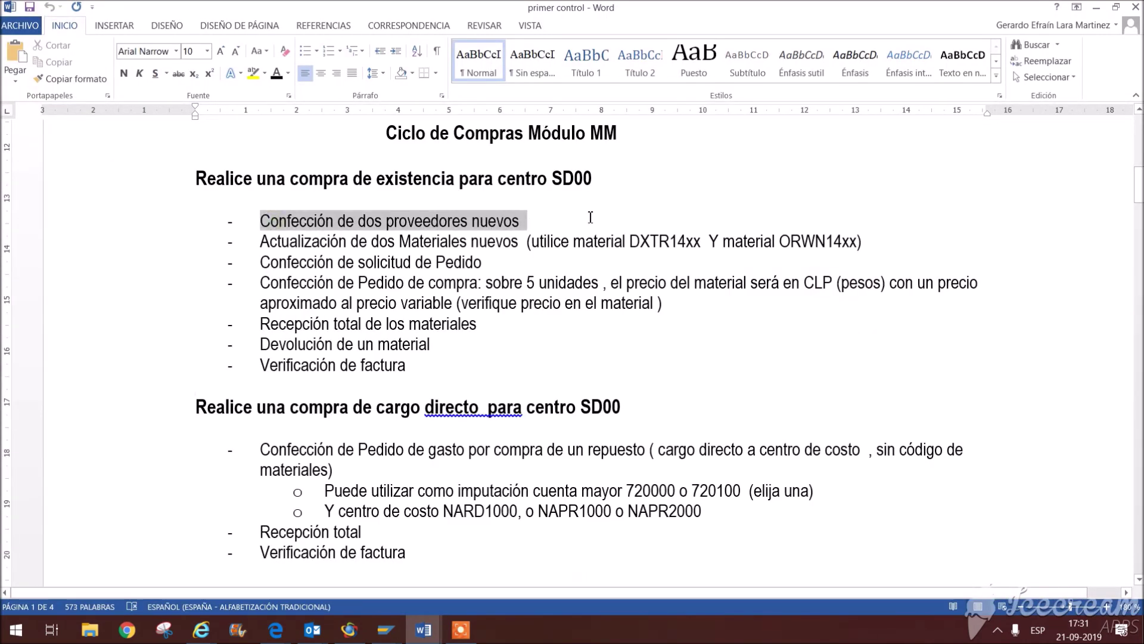
Step: Run XK01 in SAP and enter the existing model vendor's number in Modelo Acreedor
{"action": "mouse_move", "coordinate": [386, 630]}
{"action": "left_click", "coordinate": [444, 566]}
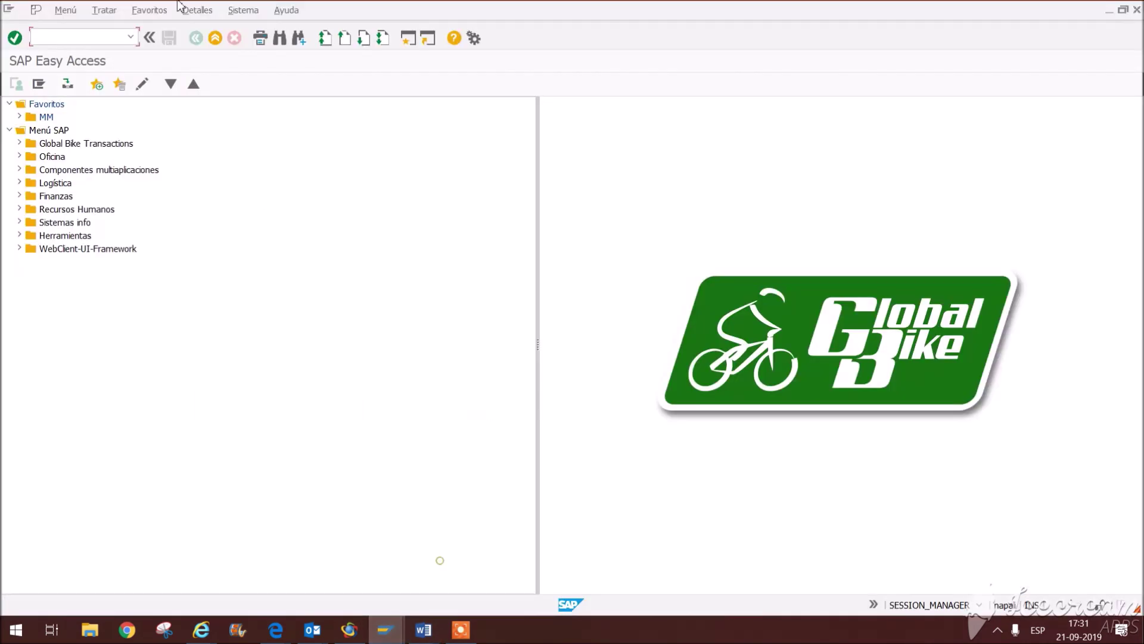
{"action": "type", "text": "xk01"}
{"action": "key", "text": "Return"}
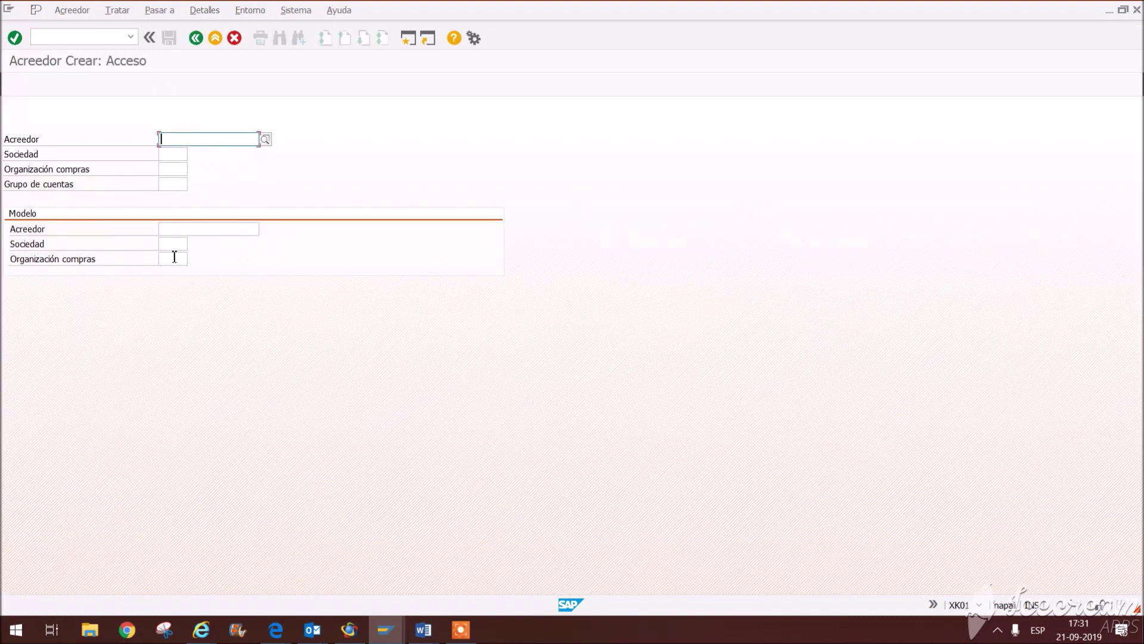
{"action": "left_click", "coordinate": [175, 229]}
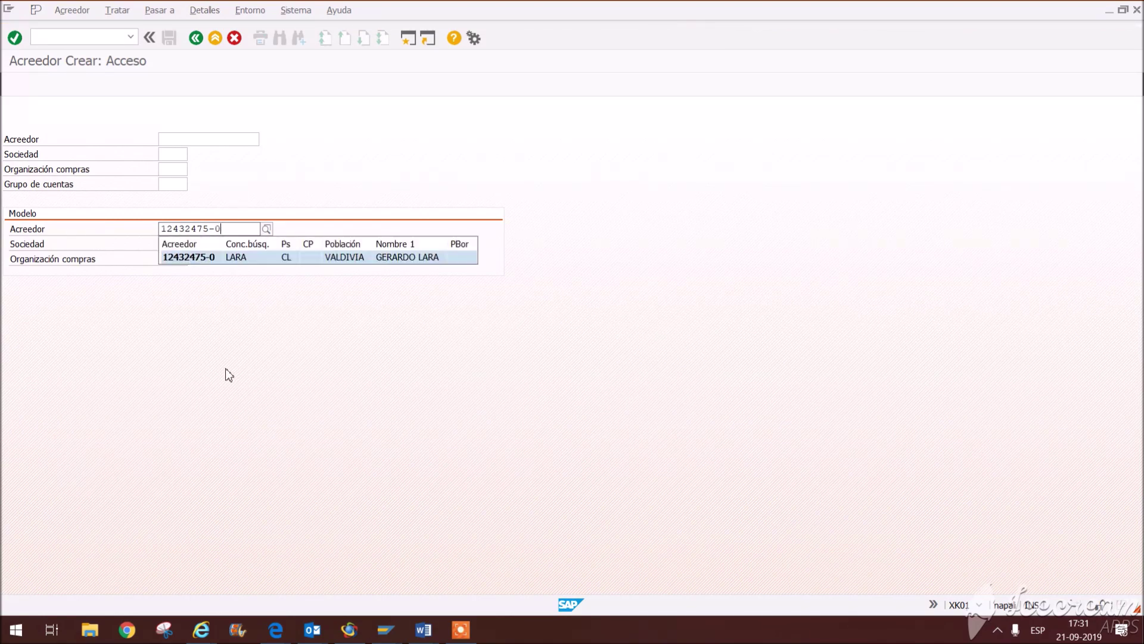
Step: Enter a new vendor number in Acreedor alongside the model vendor
{"action": "left_click", "coordinate": [226, 260]}
{"action": "left_click_drag", "start_coordinate": [238, 231], "coordinate": [152, 216]}
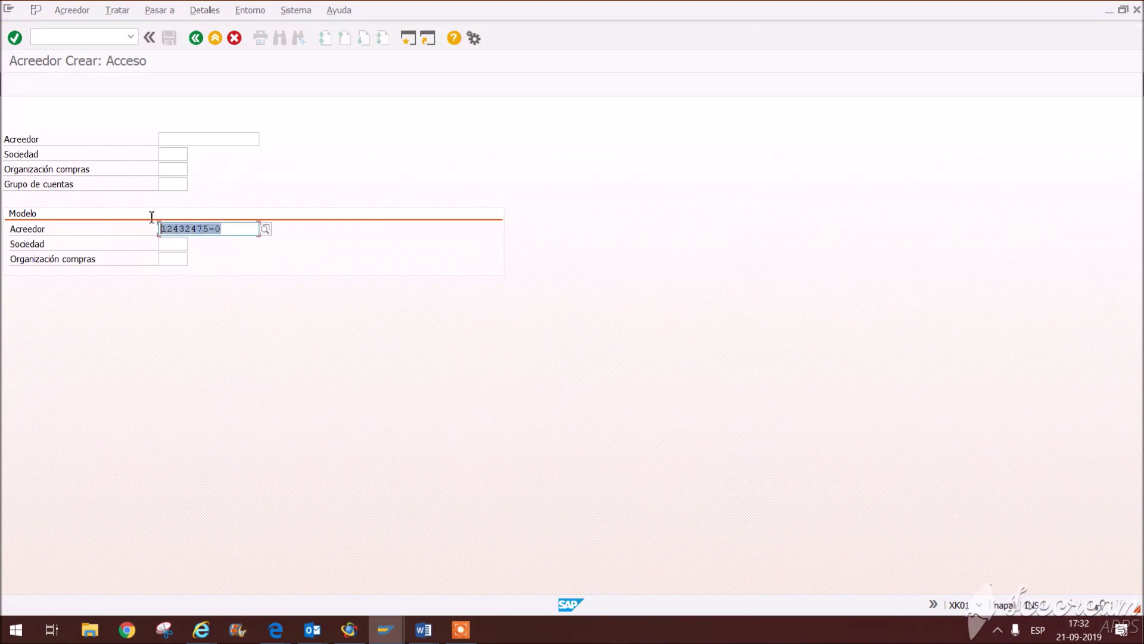
{"action": "left_click_drag", "start_coordinate": [228, 229], "coordinate": [164, 221]}
{"action": "left_click", "coordinate": [224, 232]}
{"action": "left_click_drag", "start_coordinate": [228, 230], "coordinate": [80, 223]}
{"action": "left_click", "coordinate": [206, 140]}
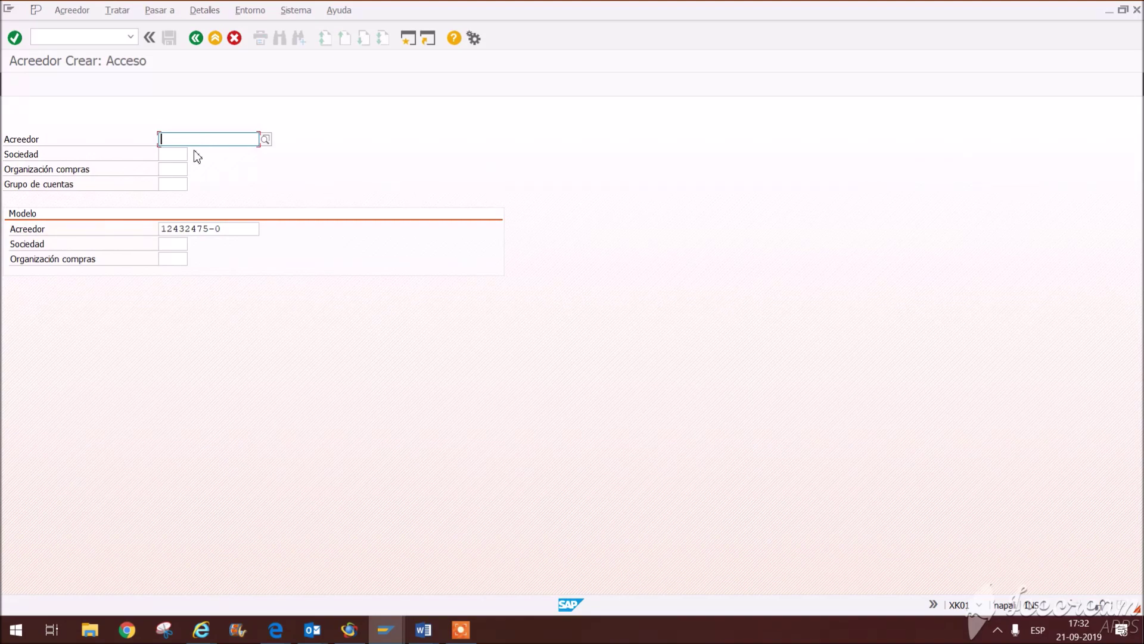
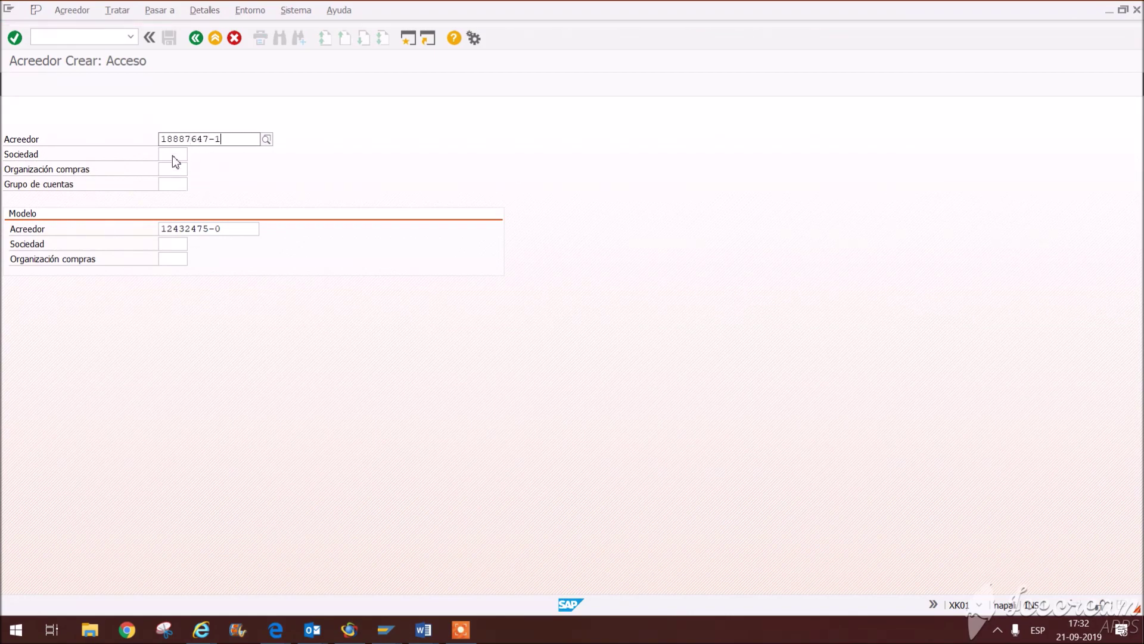
{"action": "key", "text": "Return"}
Step: Set company code US00, purchasing organization US00 and account group SEBA, then submit
{"action": "left_click", "coordinate": [180, 155]}
{"action": "left_click", "coordinate": [178, 169]}
{"action": "left_click", "coordinate": [175, 168]}
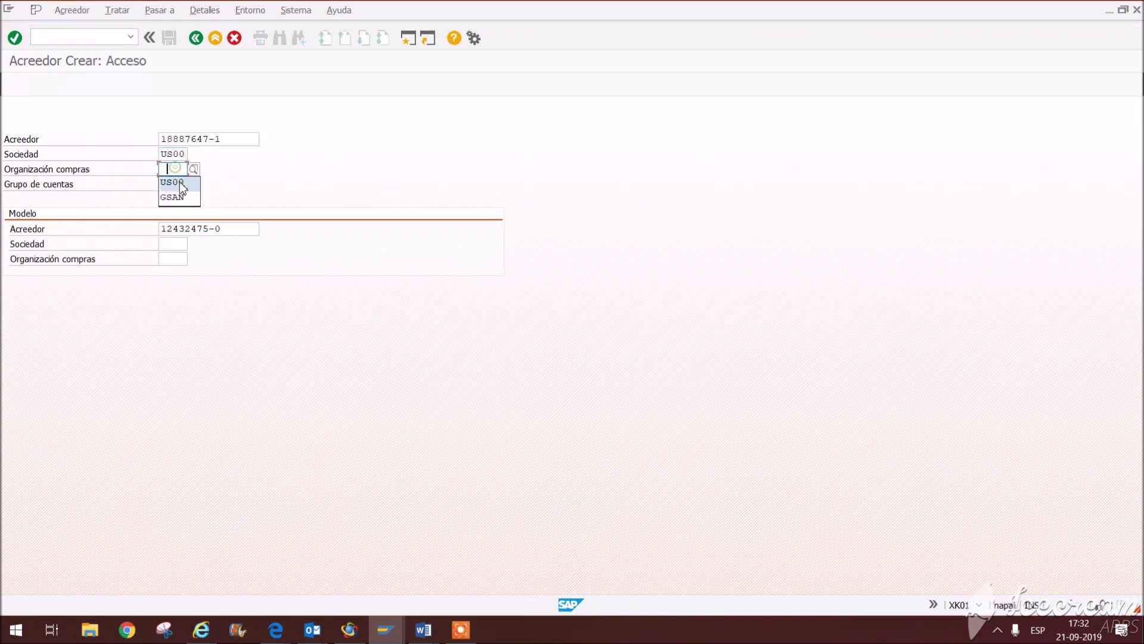
{"action": "left_click", "coordinate": [180, 183]}
{"action": "left_click", "coordinate": [179, 185]}
{"action": "left_click", "coordinate": [186, 201]}
{"action": "key", "text": "Return"}
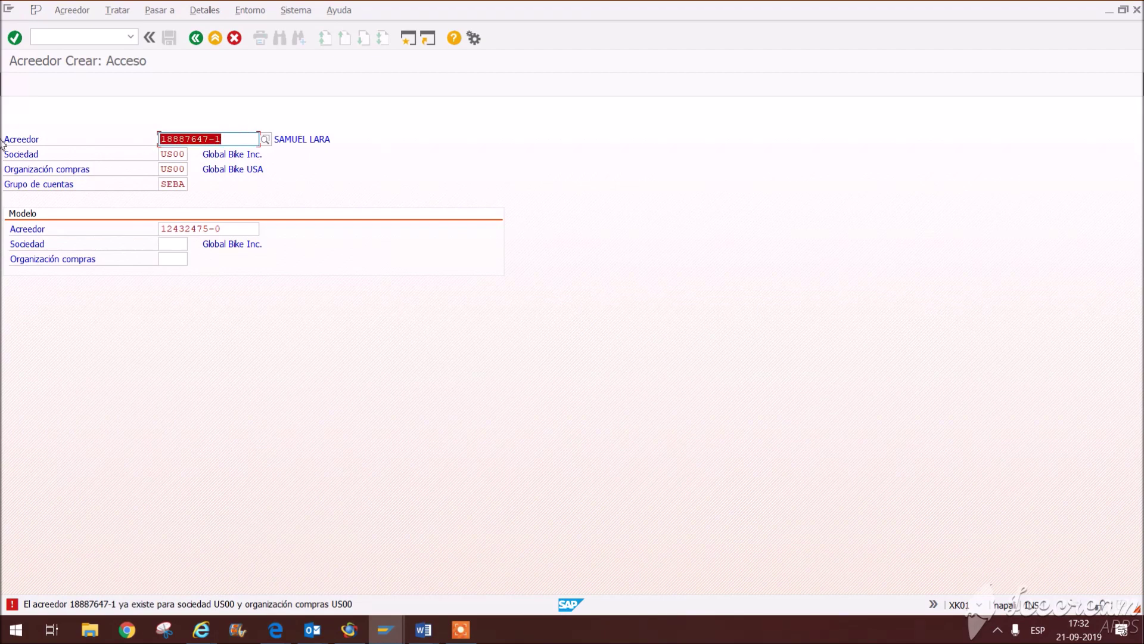
Step: Replace the duplicate vendor number with an unused one to reach the address screen
{"action": "type", "text": "2188"}
{"action": "key", "text": "Return"}
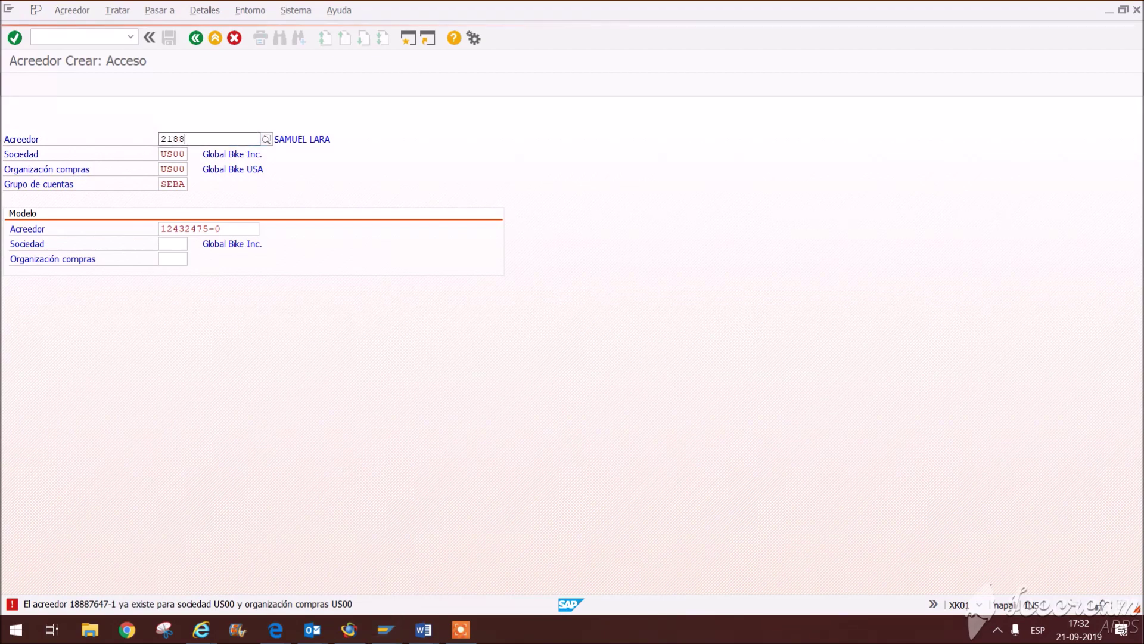
{"action": "key", "text": "BackSpace"}
{"action": "key", "text": "BackSpace"}
{"action": "key", "text": "BackSpace"}
{"action": "key", "text": "BackSpace"}
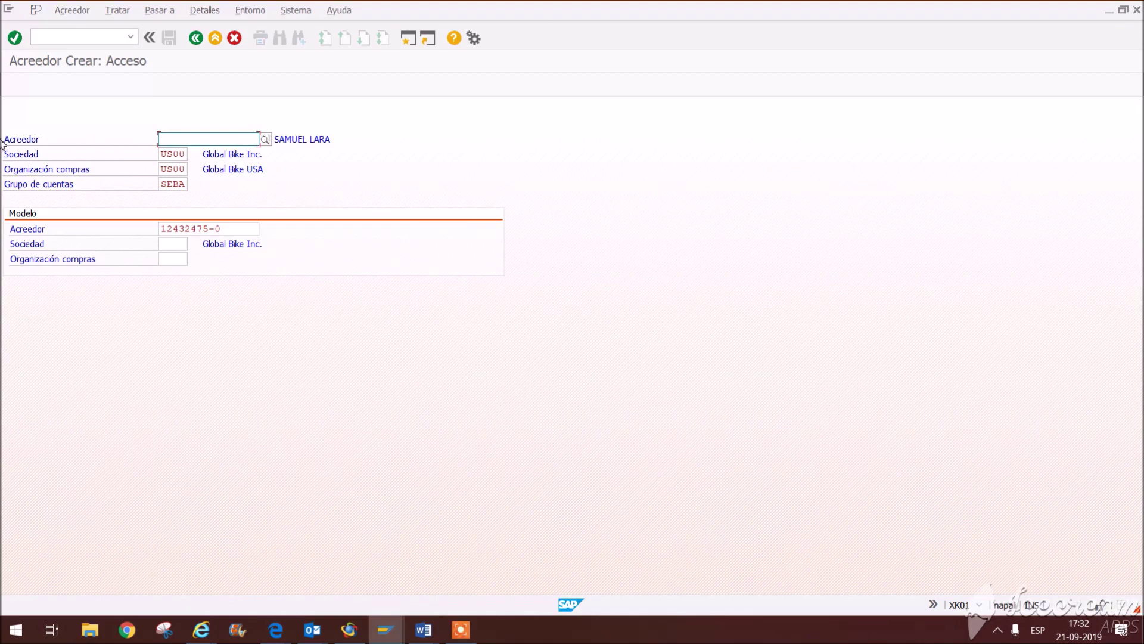
{"action": "key", "text": "Return"}
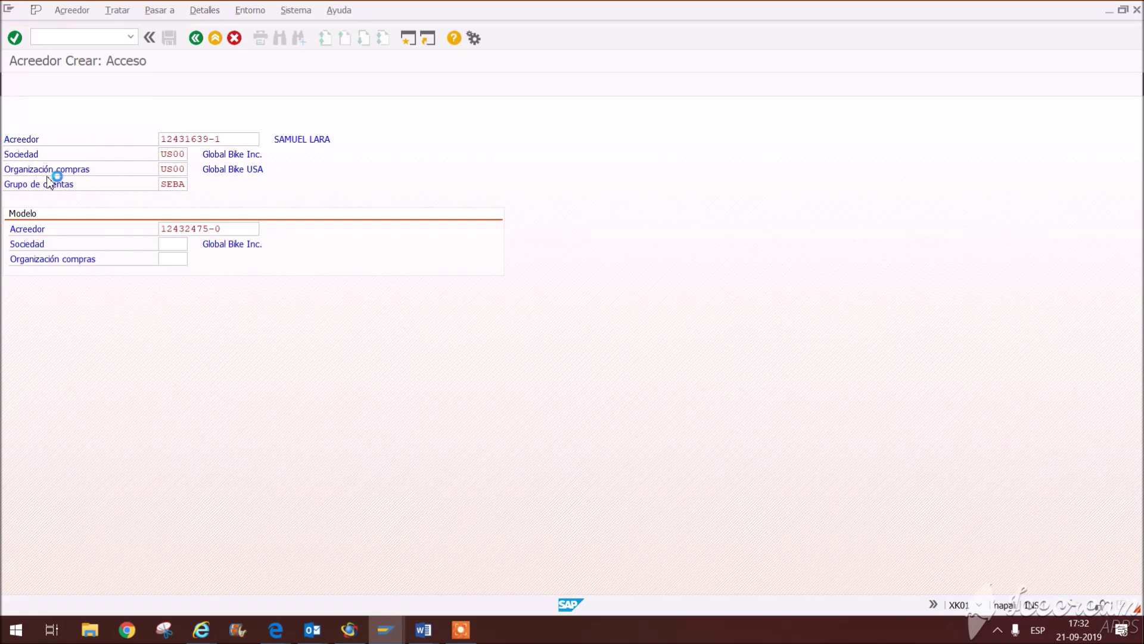
Step: Set the vendor's title to Señor
{"action": "left_click", "coordinate": [236, 170]}
{"action": "left_click", "coordinate": [188, 192]}
{"action": "left_click", "coordinate": [166, 182]}
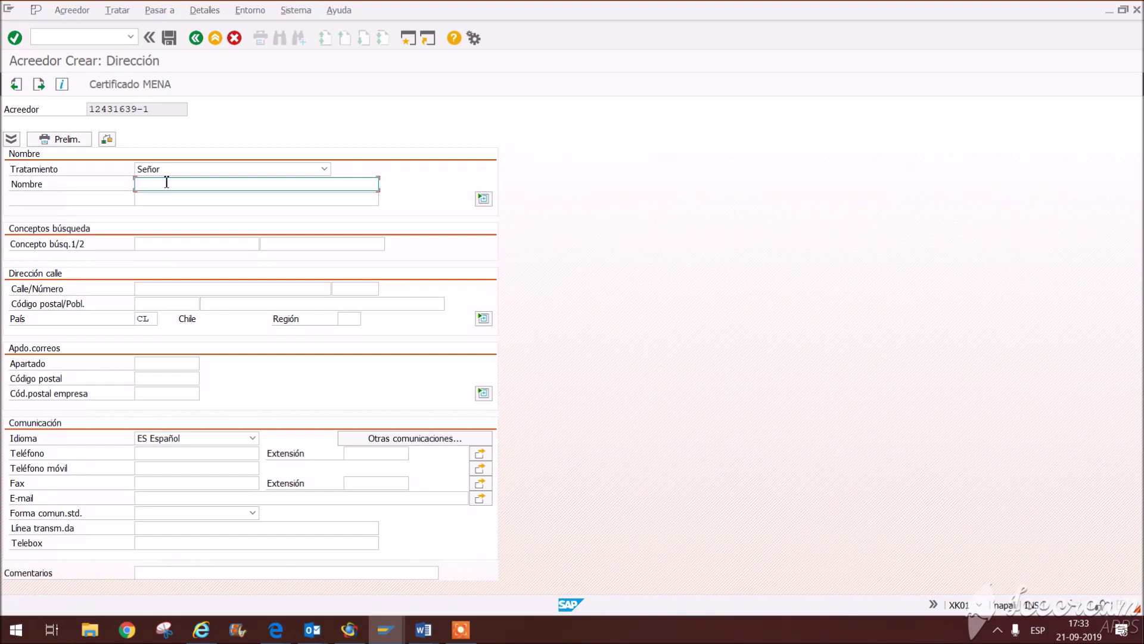
Step: Enter the vendor's name, search term and street, choose region 13 and the city from history
{"action": "type", "text": "los"}
{"action": "left_click", "coordinate": [170, 245]}
{"action": "type", "text": "juan car"}
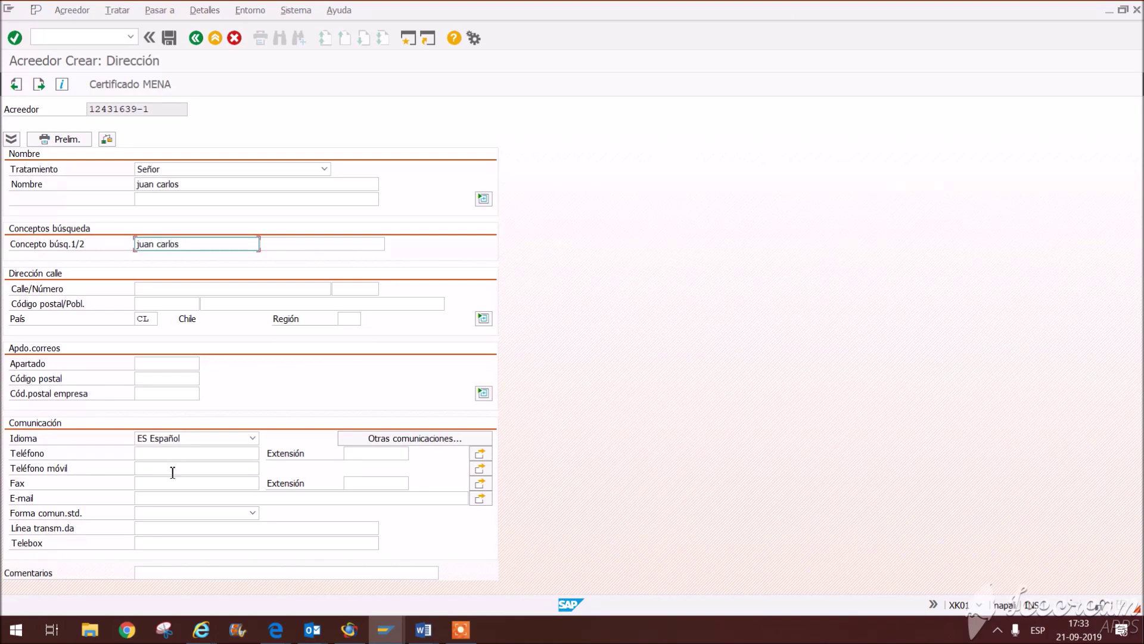
{"action": "left_click", "coordinate": [171, 289]}
{"action": "type", "text": "villa 50"}
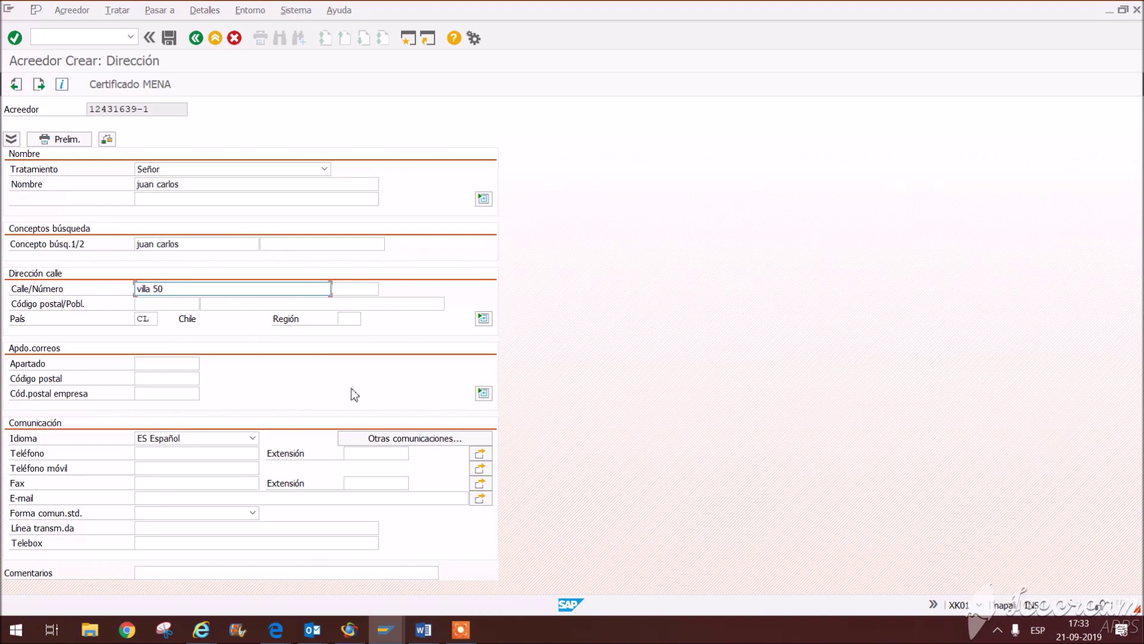
{"action": "left_click", "coordinate": [349, 319]}
{"action": "left_click", "coordinate": [362, 333]}
{"action": "left_click", "coordinate": [202, 304]}
{"action": "left_click", "coordinate": [218, 317]}
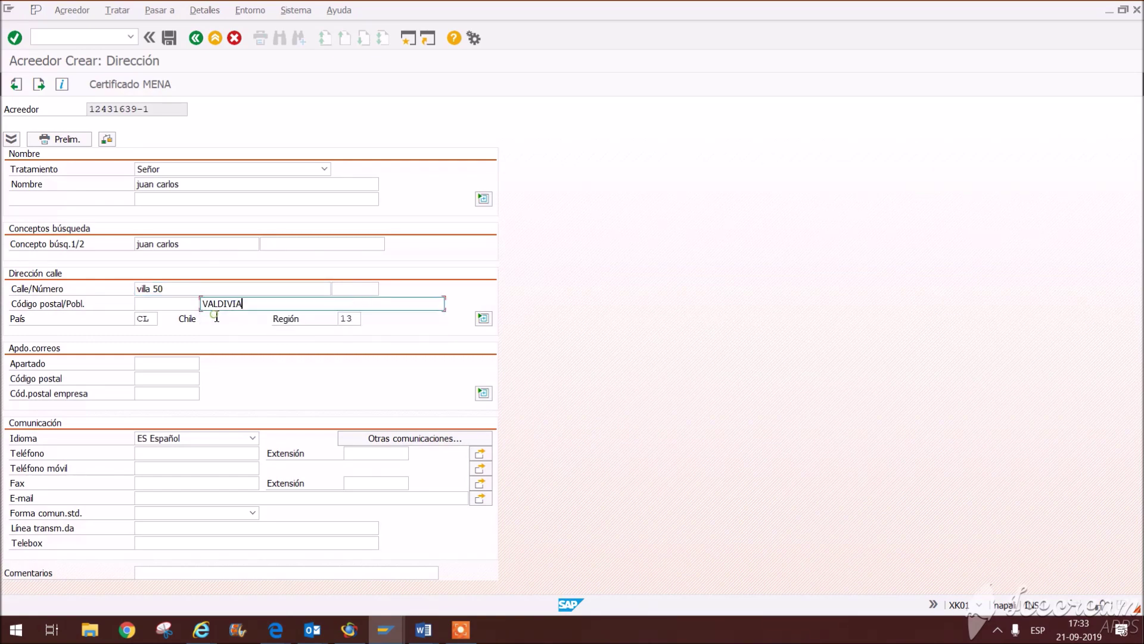
{"action": "left_click", "coordinate": [175, 455]}
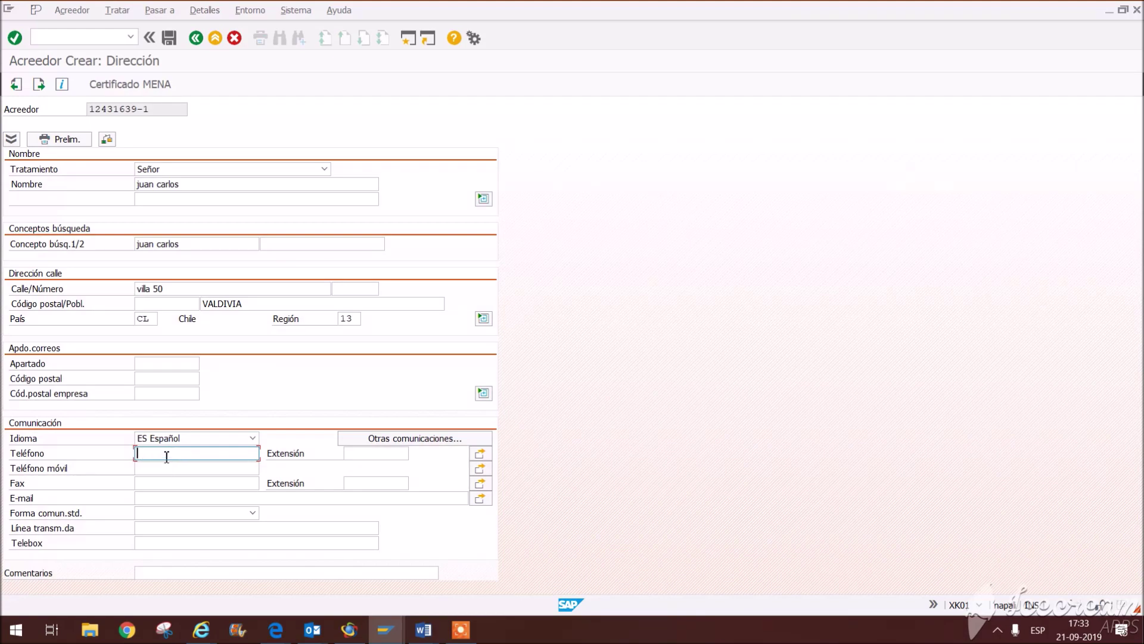
Step: Paste the vendor number into Nº ident.fis.1 and N.I.F.com. on the Control screen and check
{"action": "key", "text": "Return"}
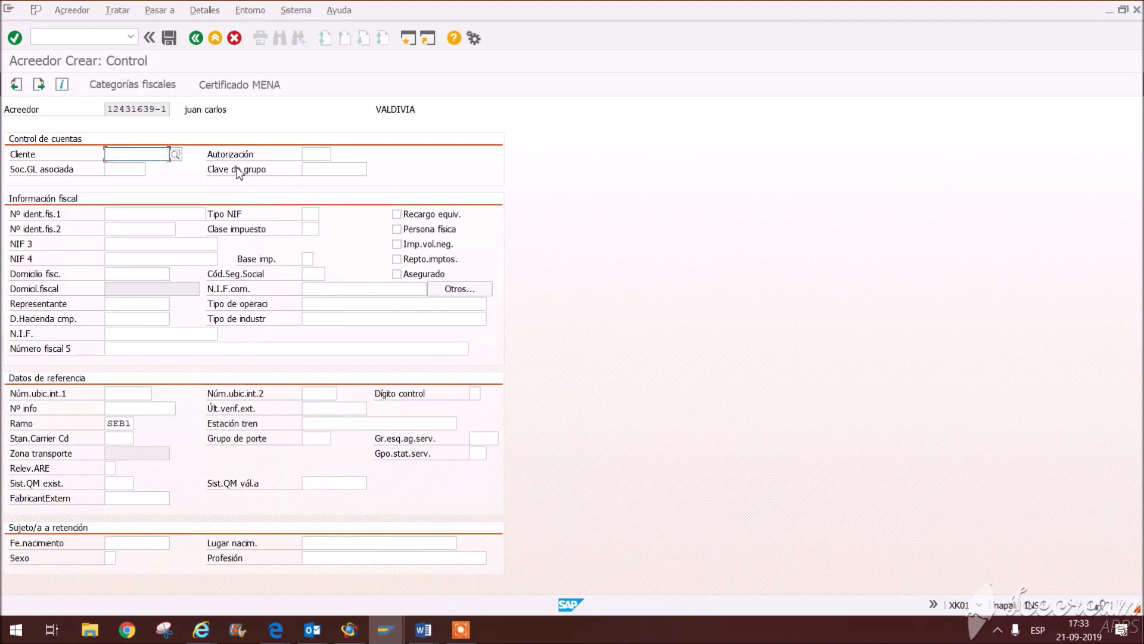
{"action": "left_click", "coordinate": [149, 214]}
{"action": "left_click", "coordinate": [109, 110]}
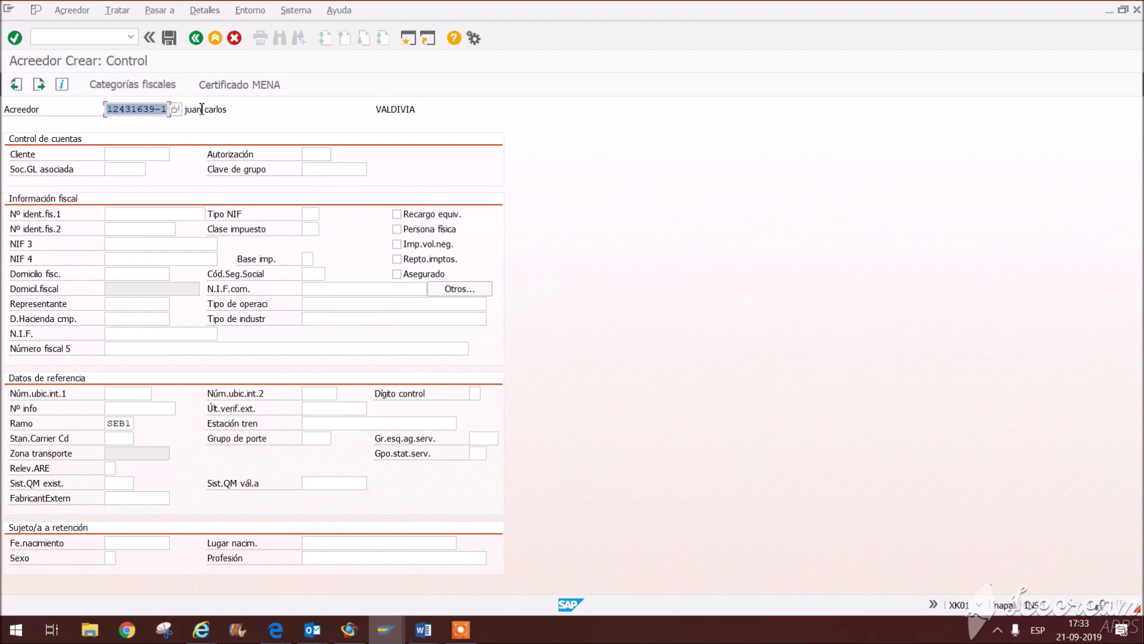
{"action": "left_click", "coordinate": [145, 221]}
{"action": "left_click", "coordinate": [350, 291]}
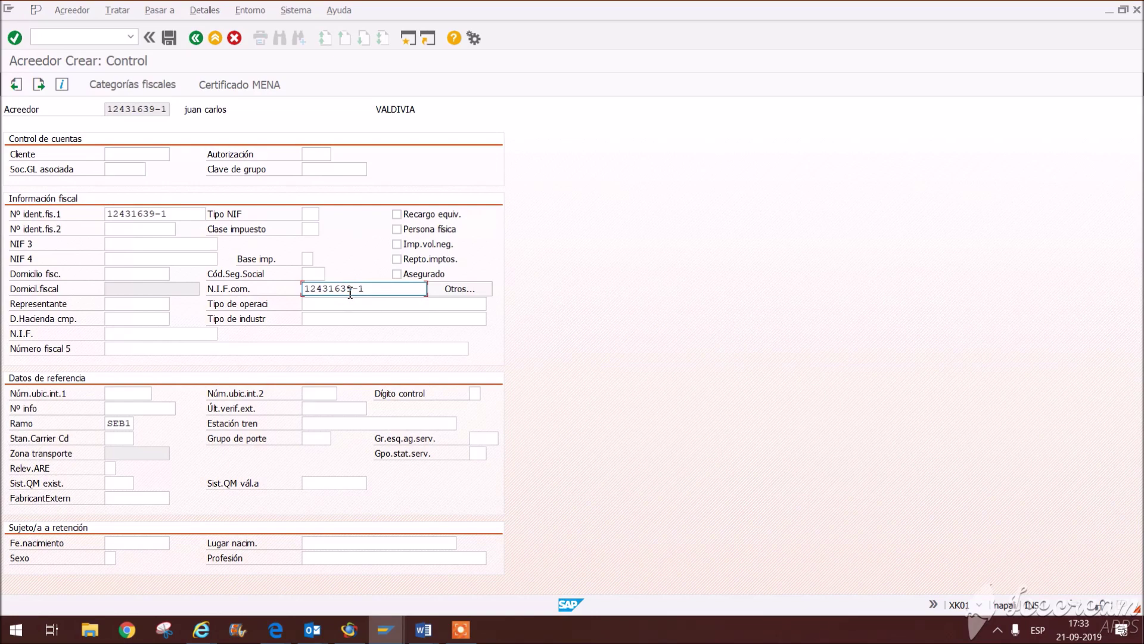
{"action": "left_click", "coordinate": [119, 424]}
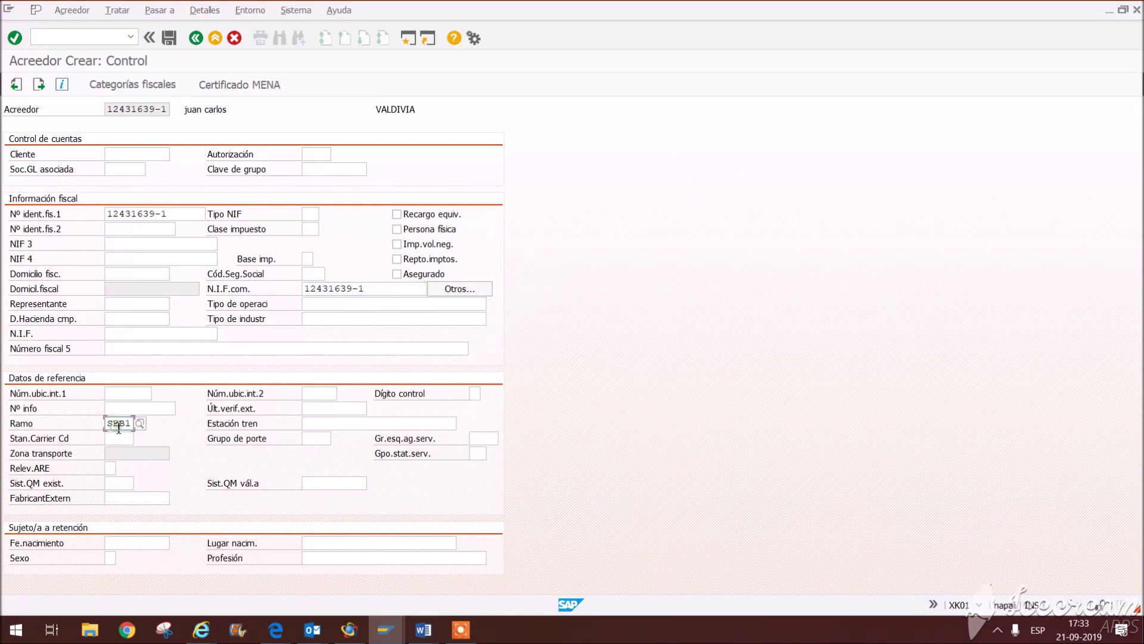
{"action": "key", "text": "Return"}
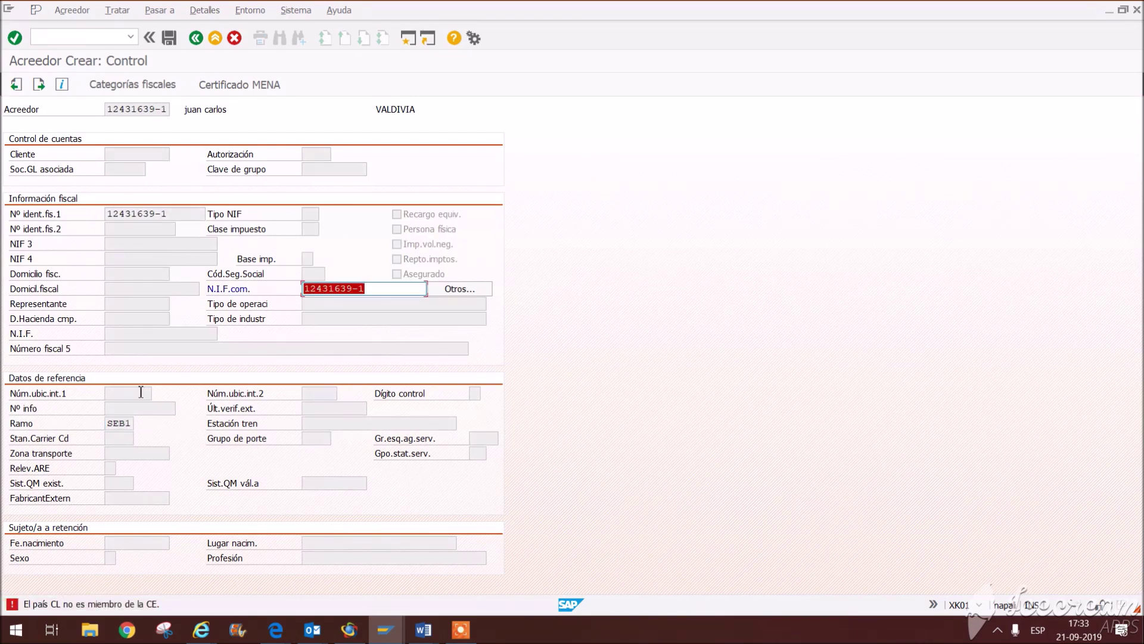
Step: Clear the EU VAT number rejected for Chile and continue to payment data
{"action": "left_click", "coordinate": [378, 292]}
{"action": "key", "text": "BackSpace"}
{"action": "key", "text": "BackSpace"}
{"action": "key", "text": "BackSpace"}
{"action": "key", "text": "BackSpace"}
{"action": "key", "text": "BackSpace"}
{"action": "key", "text": "BackSpace"}
{"action": "key", "text": "BackSpace"}
{"action": "key", "text": "BackSpace"}
{"action": "key", "text": "BackSpace"}
{"action": "key", "text": "BackSpace"}
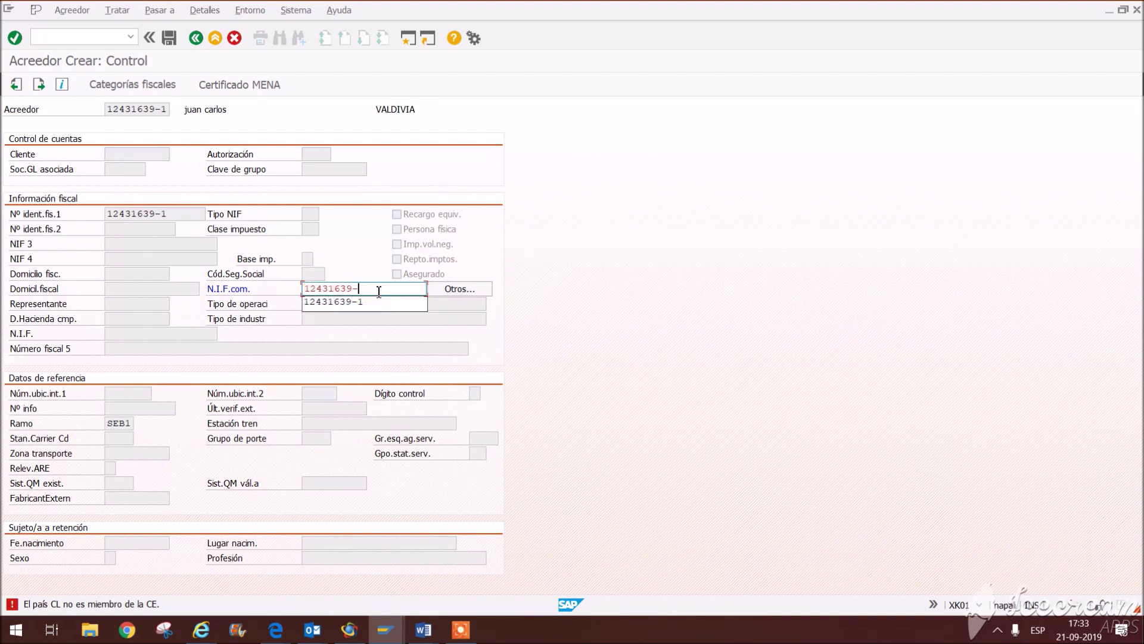
{"action": "key", "text": "Return"}
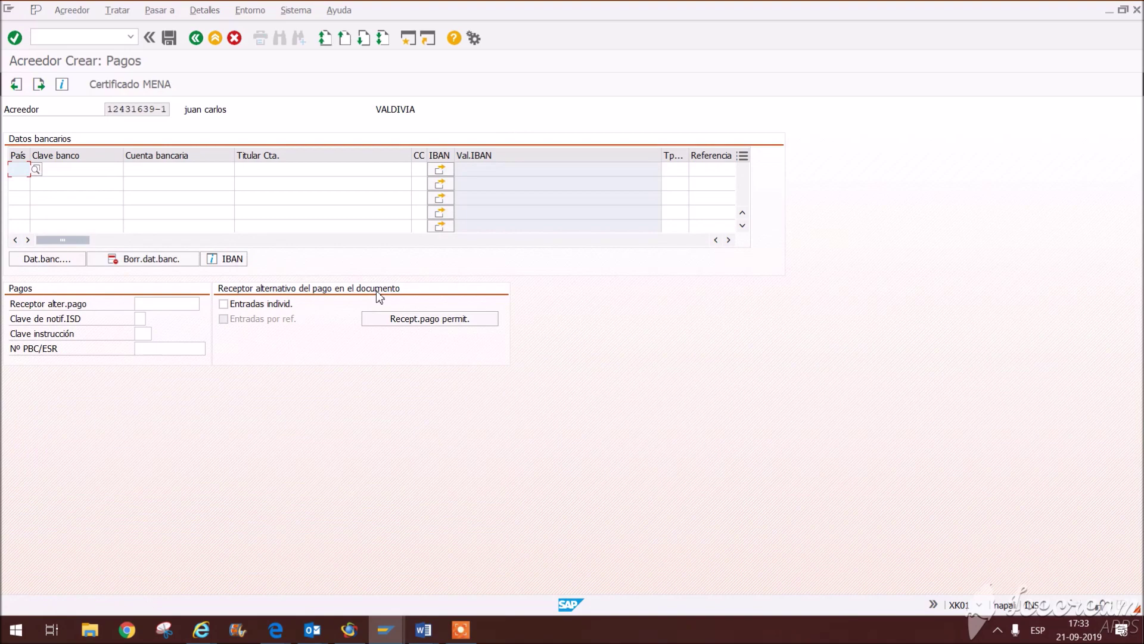
Step: Skip past payments and contact persons and set reconciliation account 300000
{"action": "key", "text": "Return"}
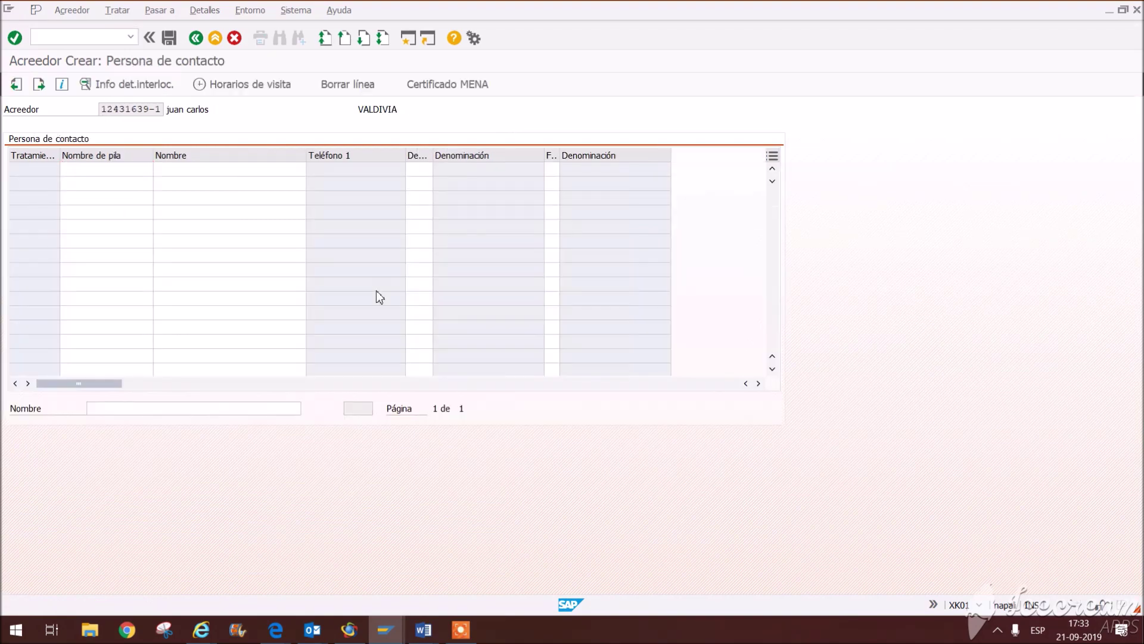
{"action": "key", "text": "Return"}
{"action": "key", "text": "Return"}
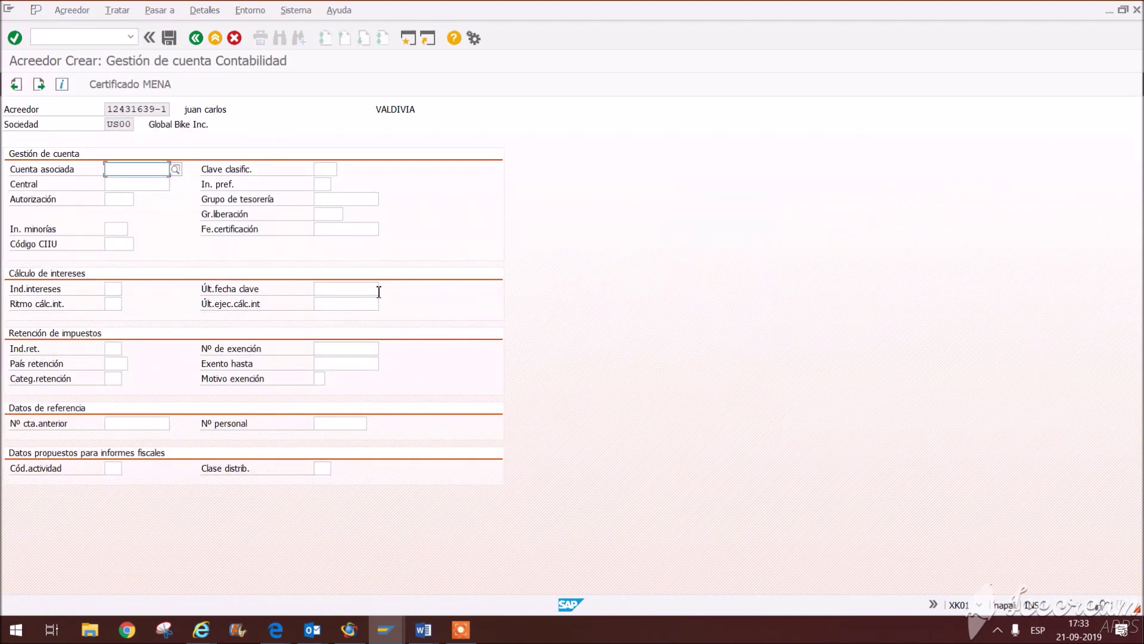
{"action": "left_click", "coordinate": [137, 169]}
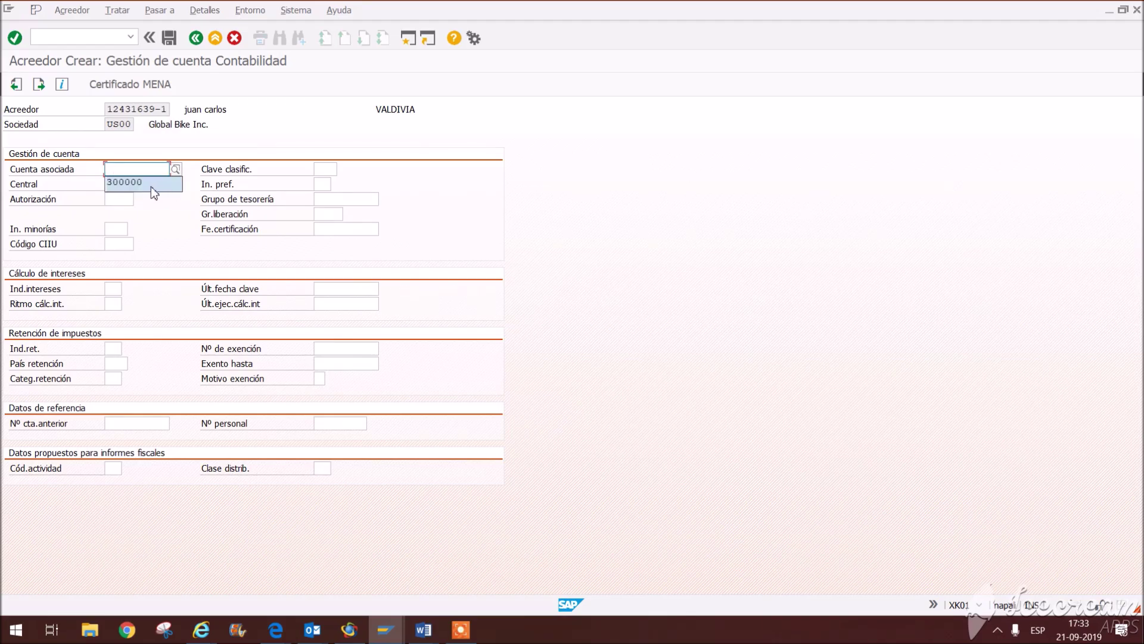
{"action": "left_click", "coordinate": [151, 187]}
{"action": "left_click_drag", "start_coordinate": [152, 170], "coordinate": [83, 166]}
{"action": "left_click_drag", "start_coordinate": [165, 173], "coordinate": [54, 161]}
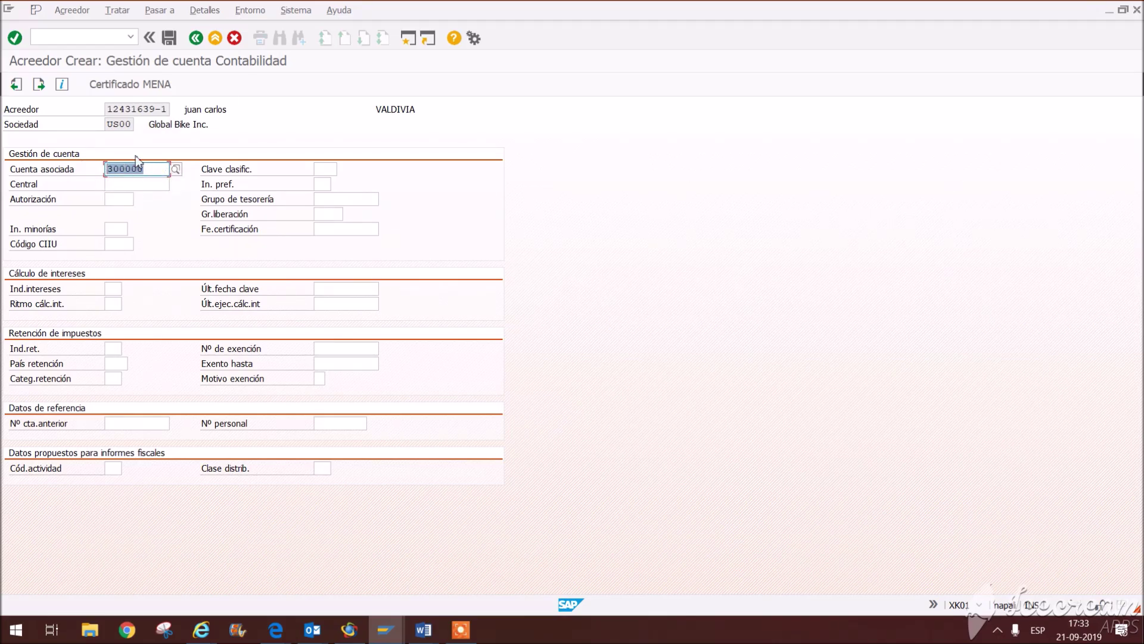
{"action": "key", "text": "Return"}
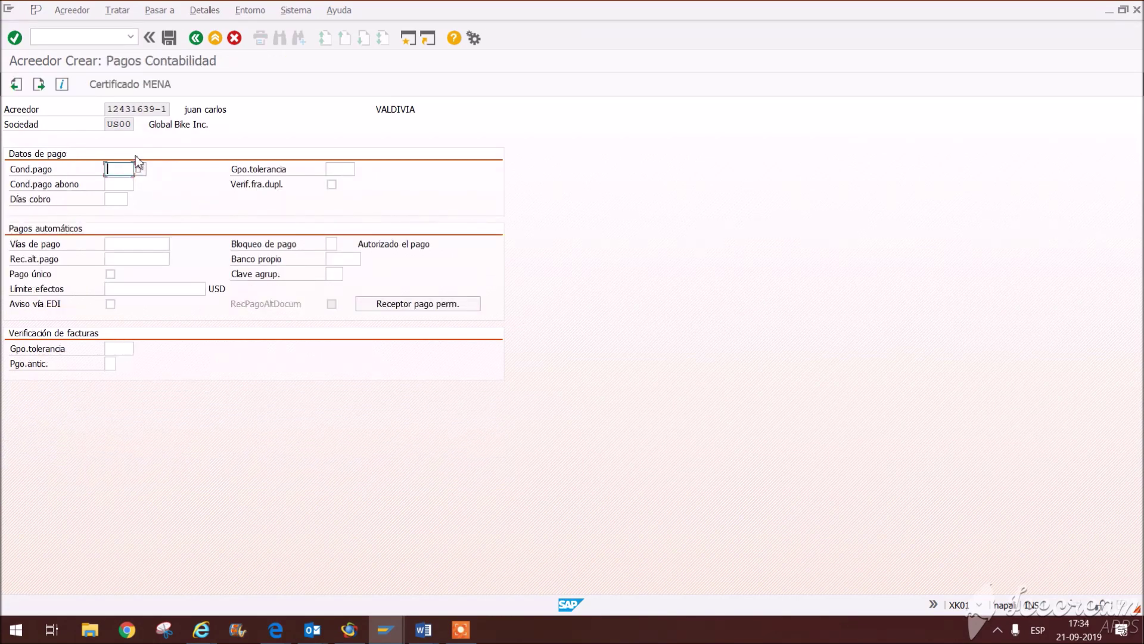
Step: Choose payment terms NT30 and continue to the accounting correspondence screen
{"action": "left_click", "coordinate": [113, 182]}
{"action": "left_click", "coordinate": [331, 186]}
{"action": "left_click", "coordinate": [332, 185]}
{"action": "left_click", "coordinate": [119, 169]}
{"action": "left_click", "coordinate": [122, 185]}
{"action": "left_click", "coordinate": [131, 184]}
{"action": "key", "text": "Return"}
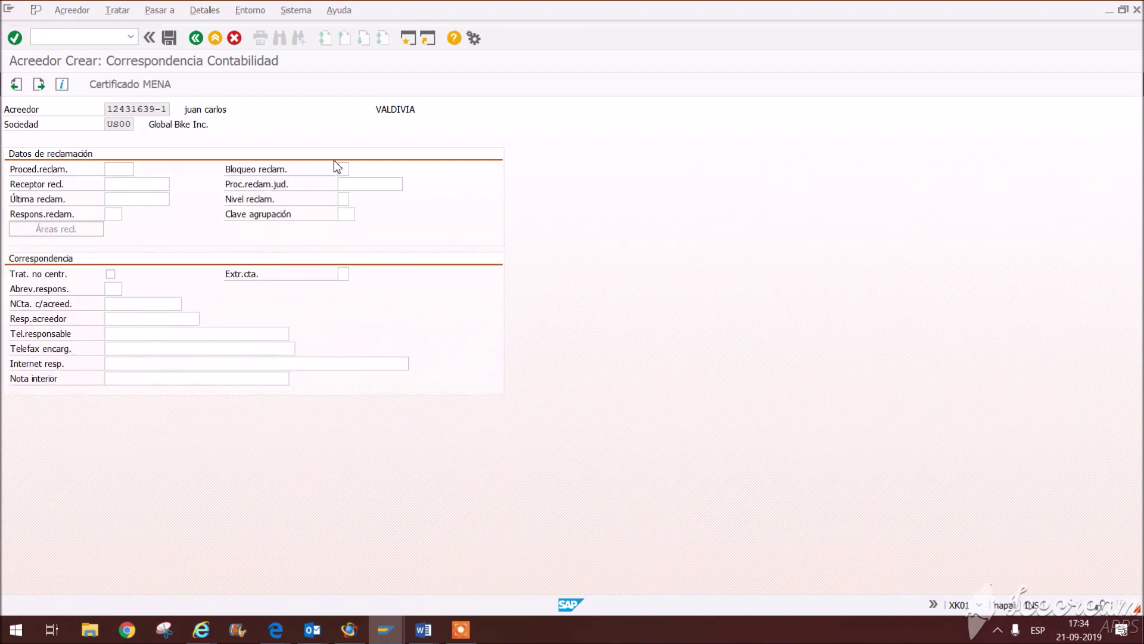
Step: Set purchasing currency CLP and terms NT30, tick GR-based and service-based invoice verification, and save
{"action": "key", "text": "Return"}
{"action": "left_click", "coordinate": [156, 184]}
{"action": "left_click", "coordinate": [156, 186]}
{"action": "left_click", "coordinate": [152, 201]}
{"action": "left_click", "coordinate": [149, 199]}
{"action": "left_click", "coordinate": [55, 380]}
{"action": "left_click", "coordinate": [52, 529]}
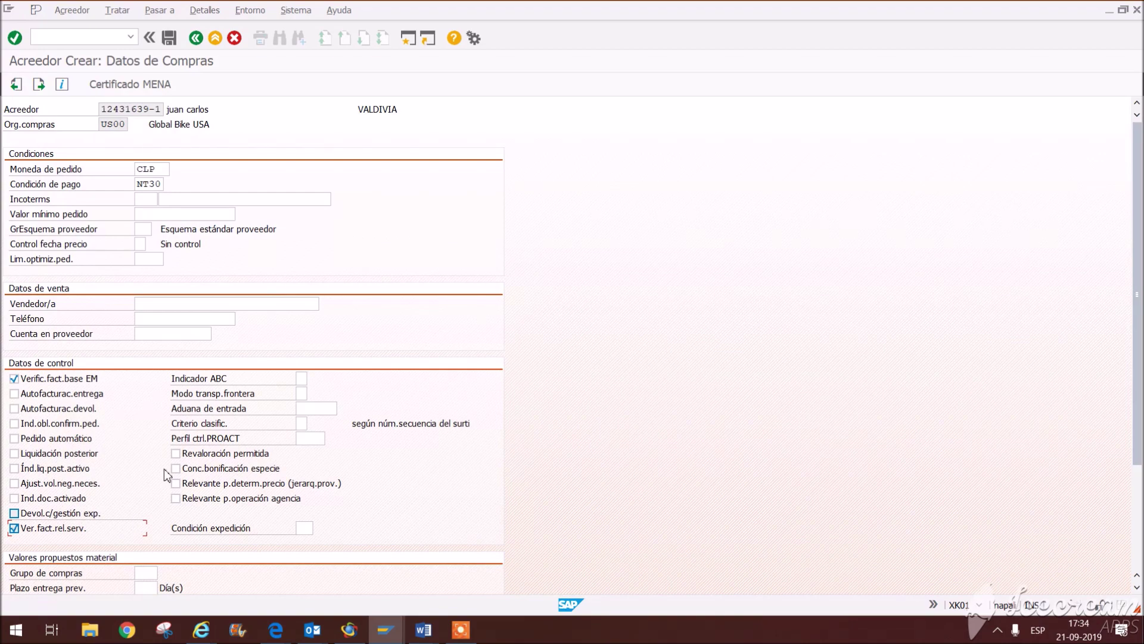
{"action": "left_click", "coordinate": [166, 35]}
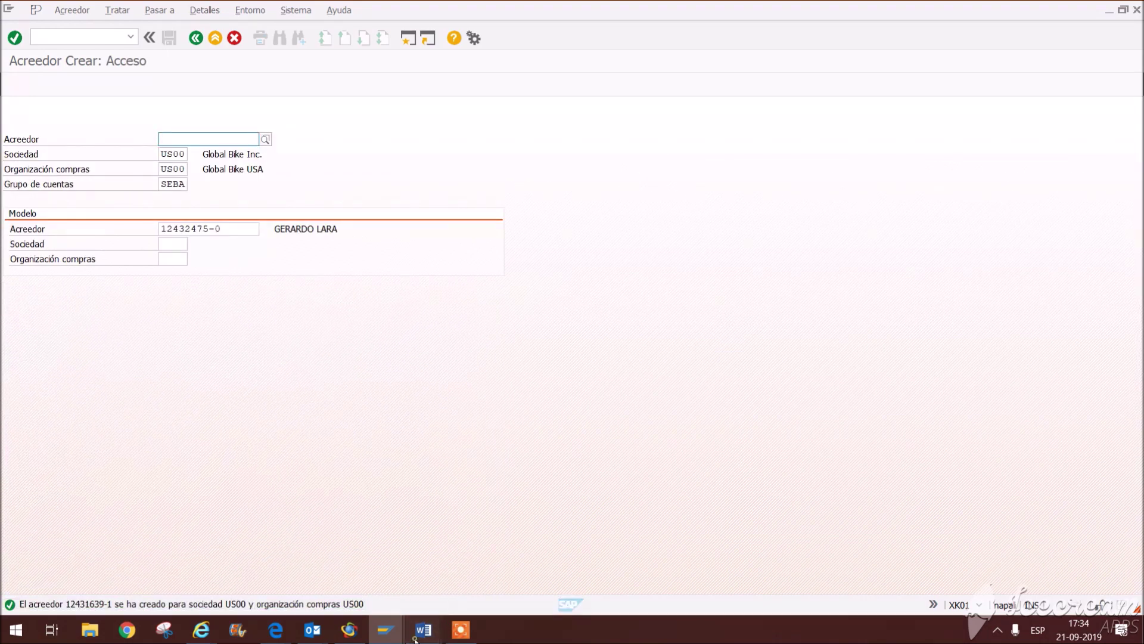
Step: Bring up the primer control document in Word and select the material code ORWN14xx
{"action": "mouse_move", "coordinate": [423, 629]}
{"action": "left_click", "coordinate": [579, 568]}
{"action": "left_click_drag", "start_coordinate": [355, 241], "coordinate": [784, 250]}
{"action": "left_click", "coordinate": [655, 284]}
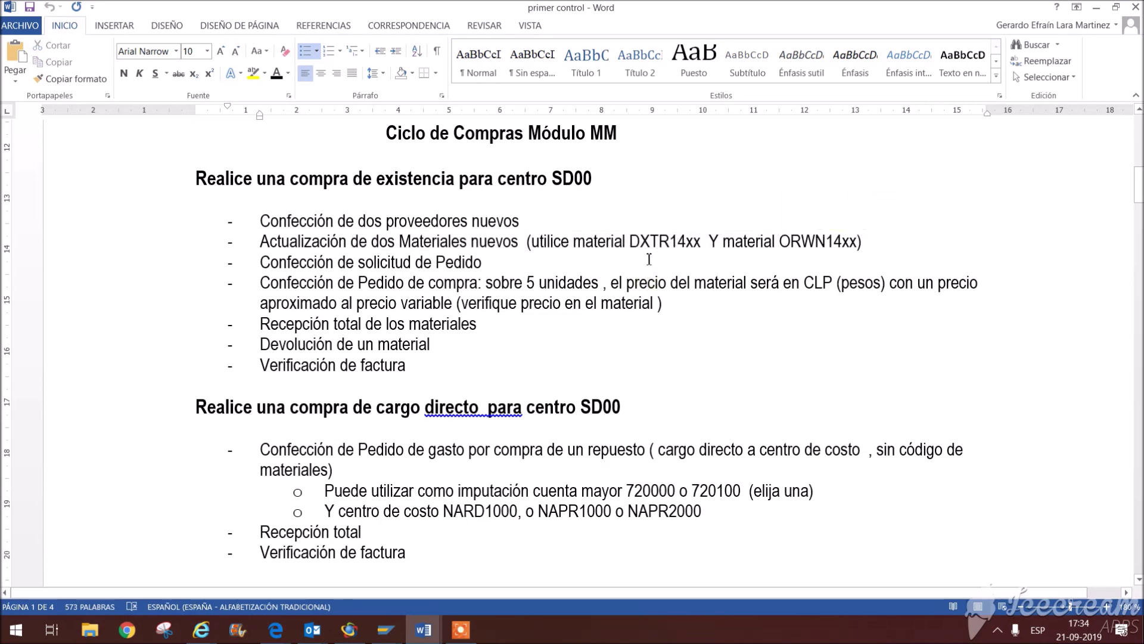
{"action": "left_click_drag", "start_coordinate": [779, 245], "coordinate": [855, 243]}
{"action": "key", "text": "ctrl+c"}
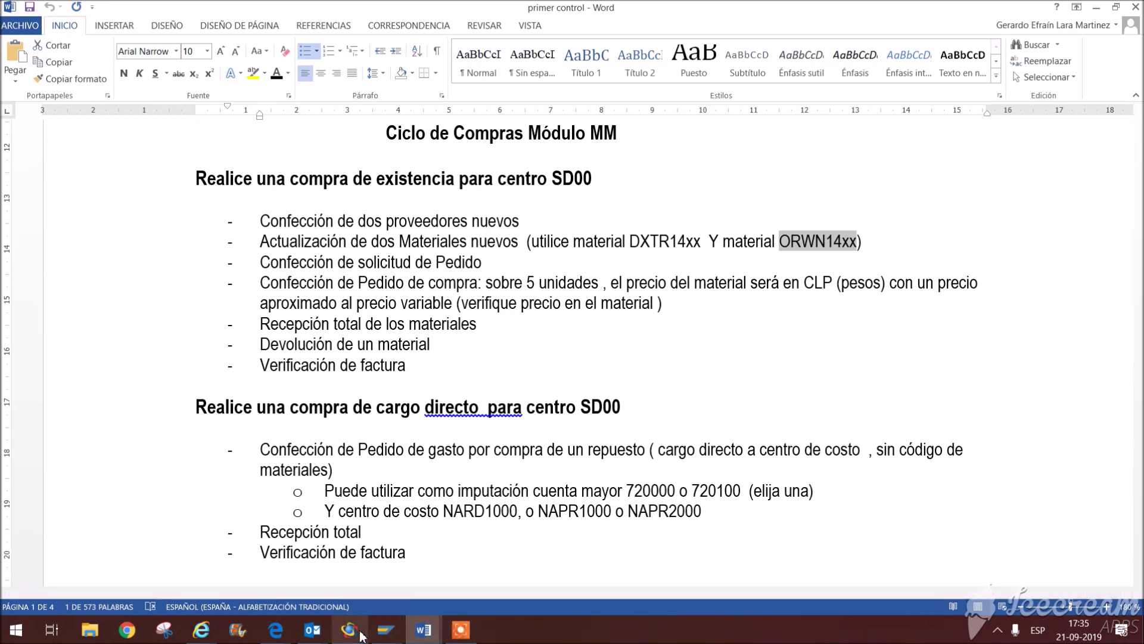
Step: Go back from vendor creation to Easy Access and launch transaction MM02
{"action": "mouse_move", "coordinate": [387, 630]}
{"action": "left_click", "coordinate": [488, 590]}
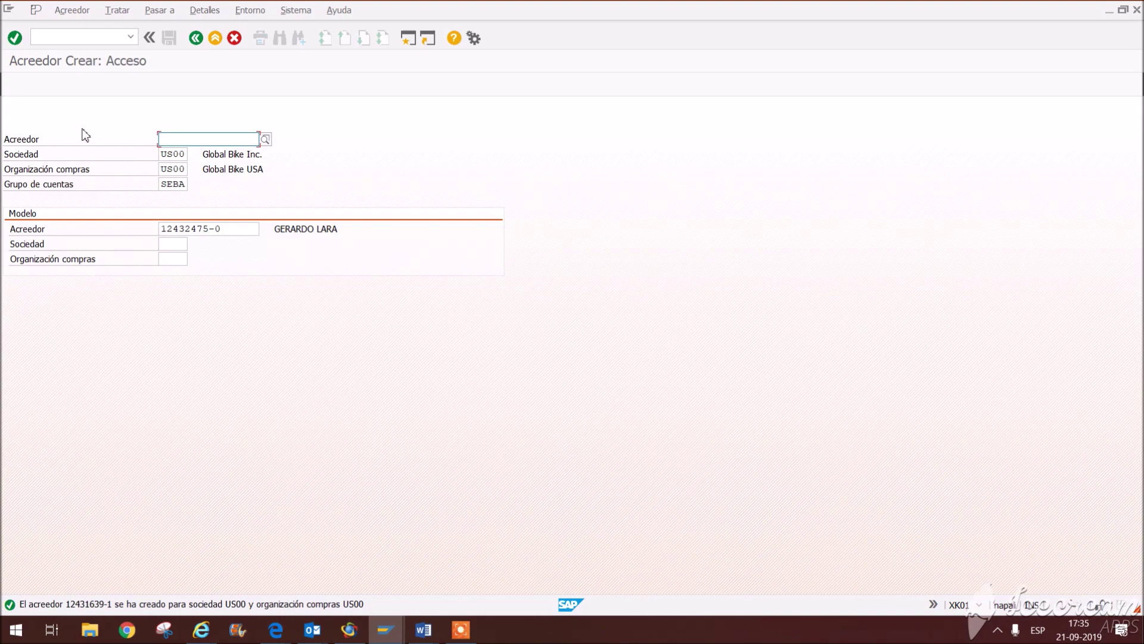
{"action": "left_click", "coordinate": [198, 41]}
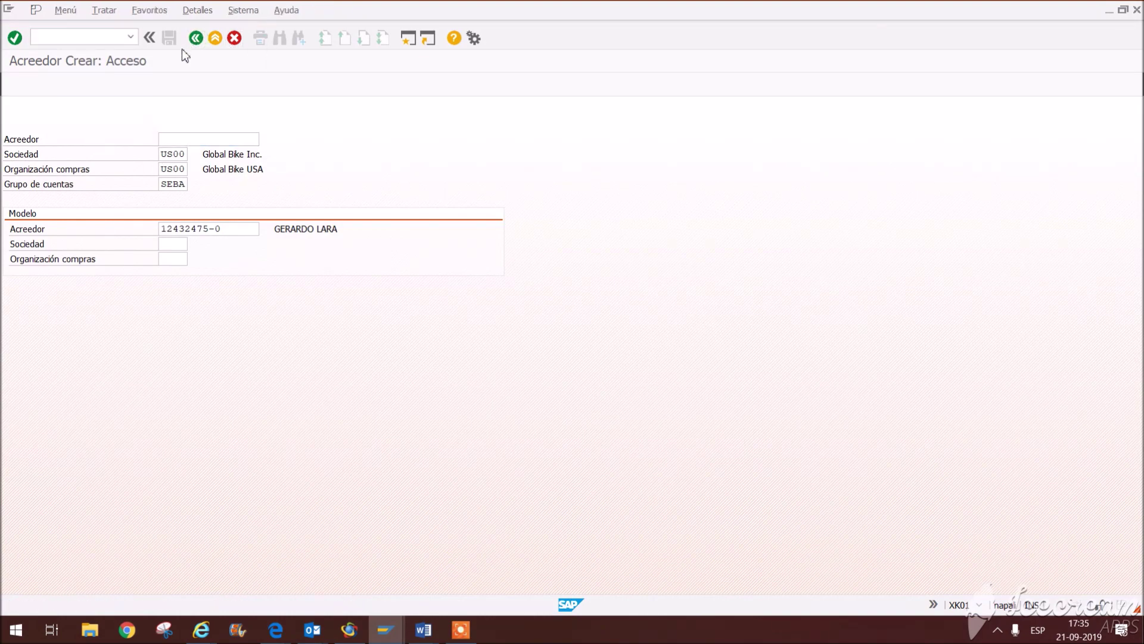
{"action": "left_click", "coordinate": [71, 36]}
{"action": "type", "text": "mm02"}
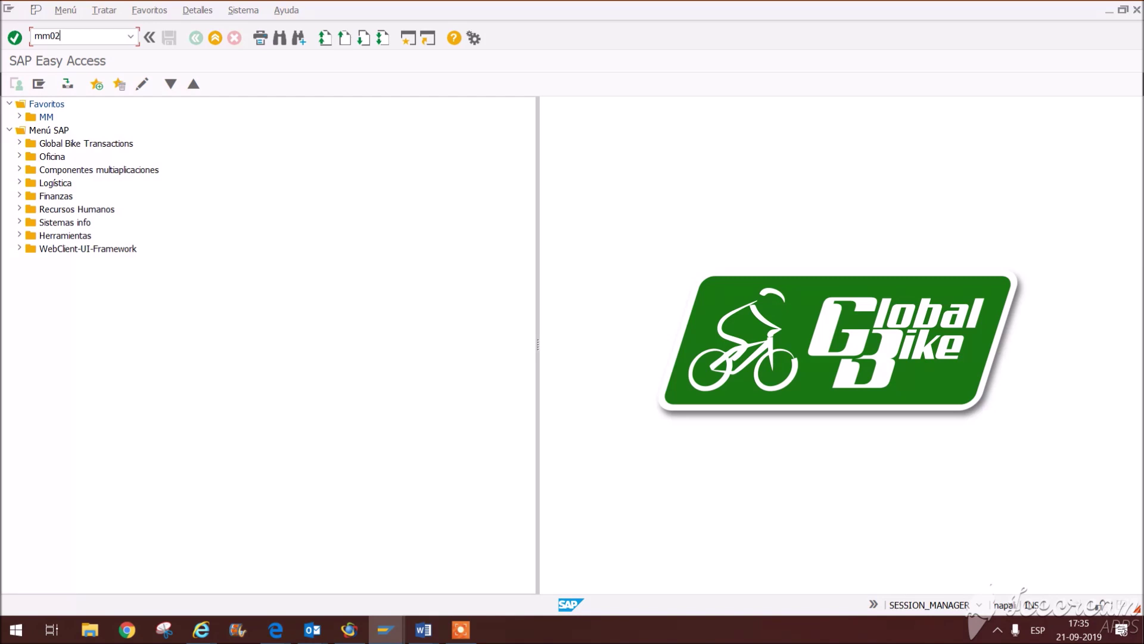
{"action": "key", "text": "Return"}
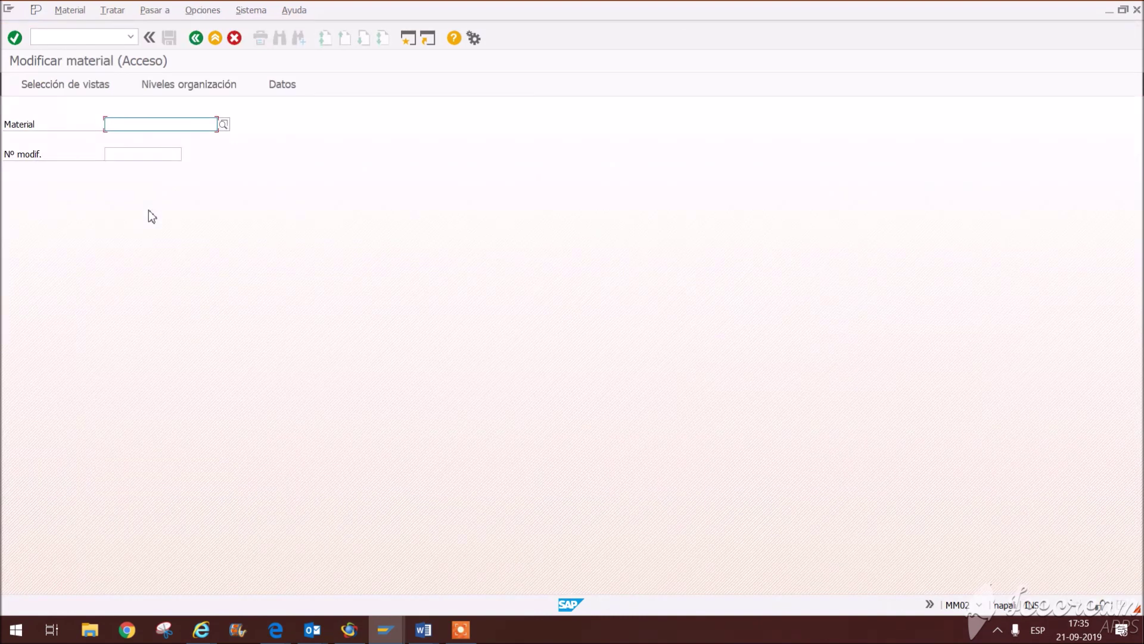
Step: Enter material ORWN1200 by pasting ORWN14xx and replacing the placeholder digits
{"action": "key", "text": "ctrl+v"}
{"action": "left_click_drag", "start_coordinate": [156, 124], "coordinate": [144, 124]}
{"action": "key", "text": "BackSpace"}
{"action": "key", "text": "BackSpace"}
{"action": "type", "text": "200"}
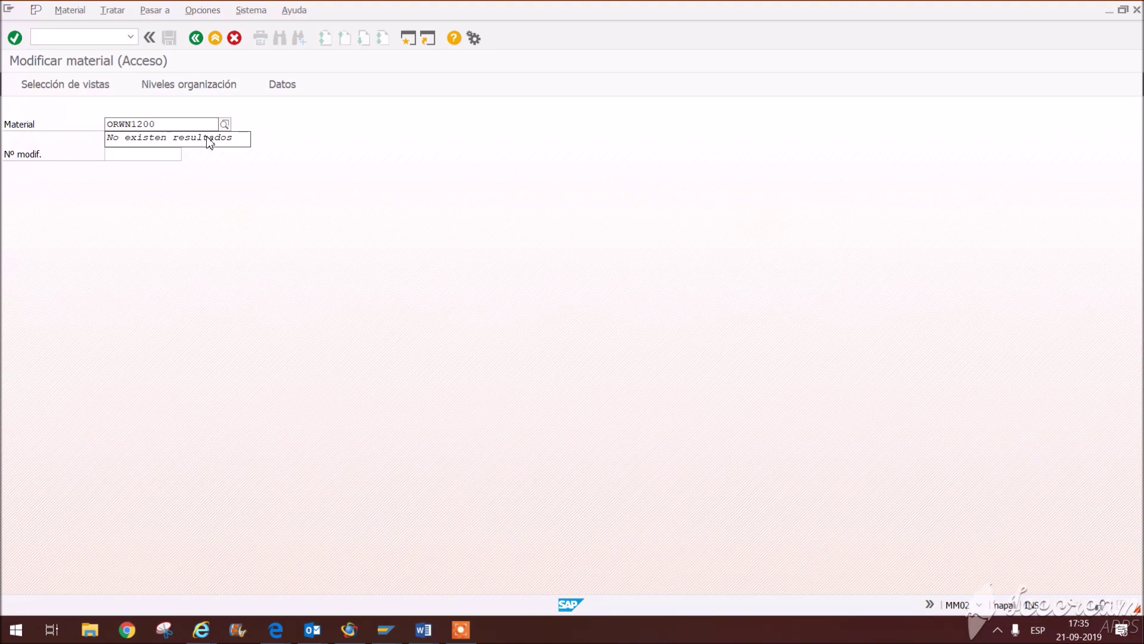
{"action": "key", "text": "Return"}
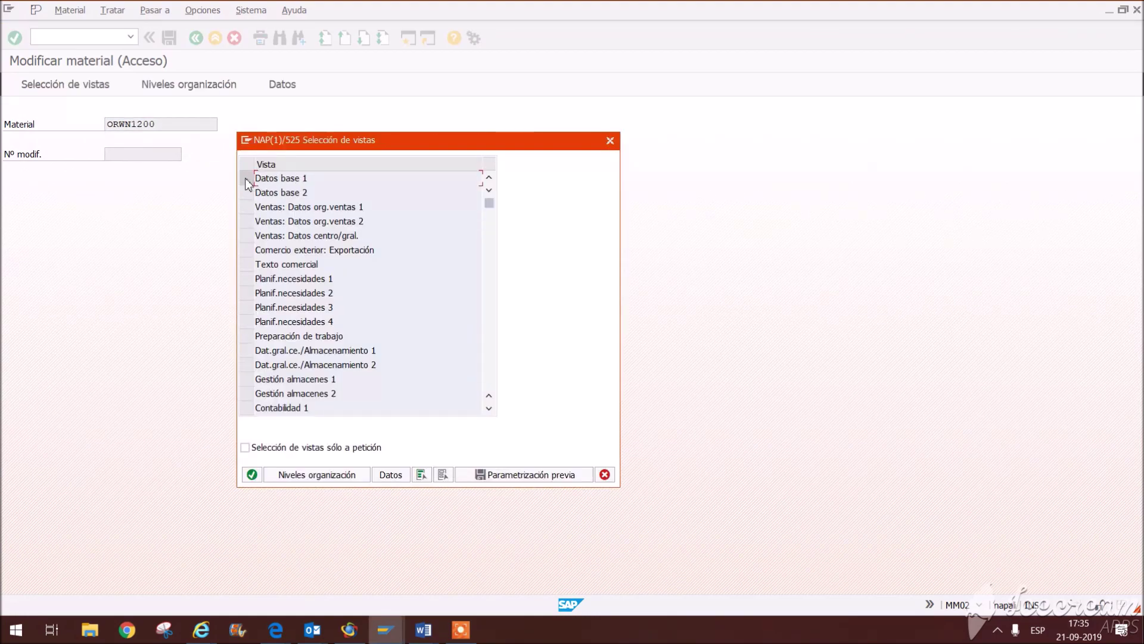
Step: Select the Datos base 1, Contabilidad 1 and Stock de centro views and confirm them
{"action": "left_click", "coordinate": [246, 178]}
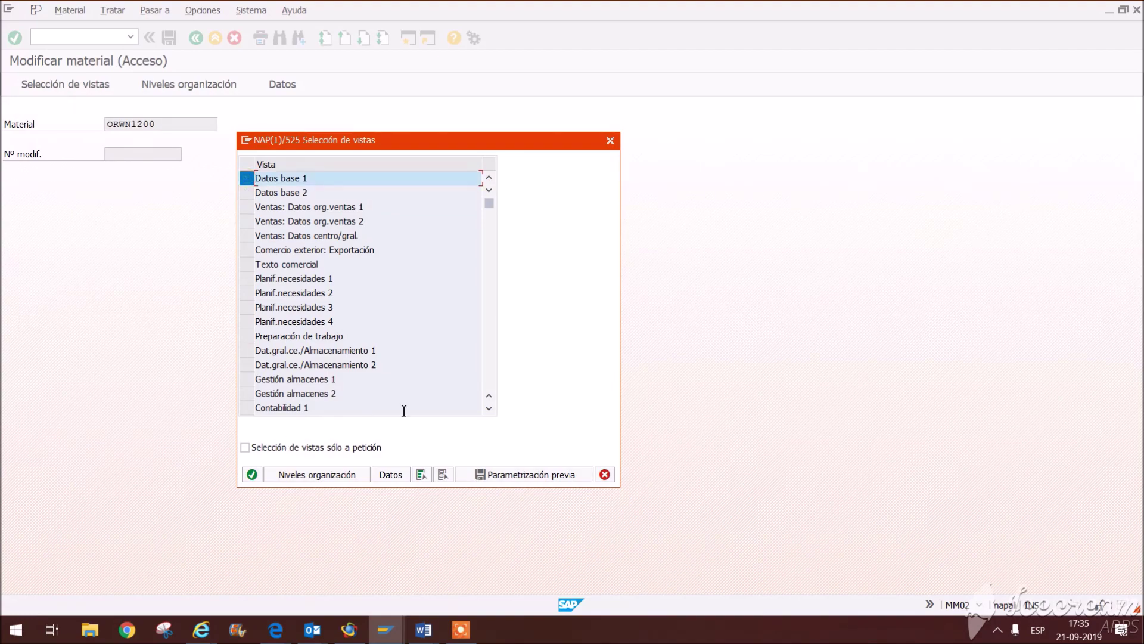
{"action": "left_click", "coordinate": [489, 410]}
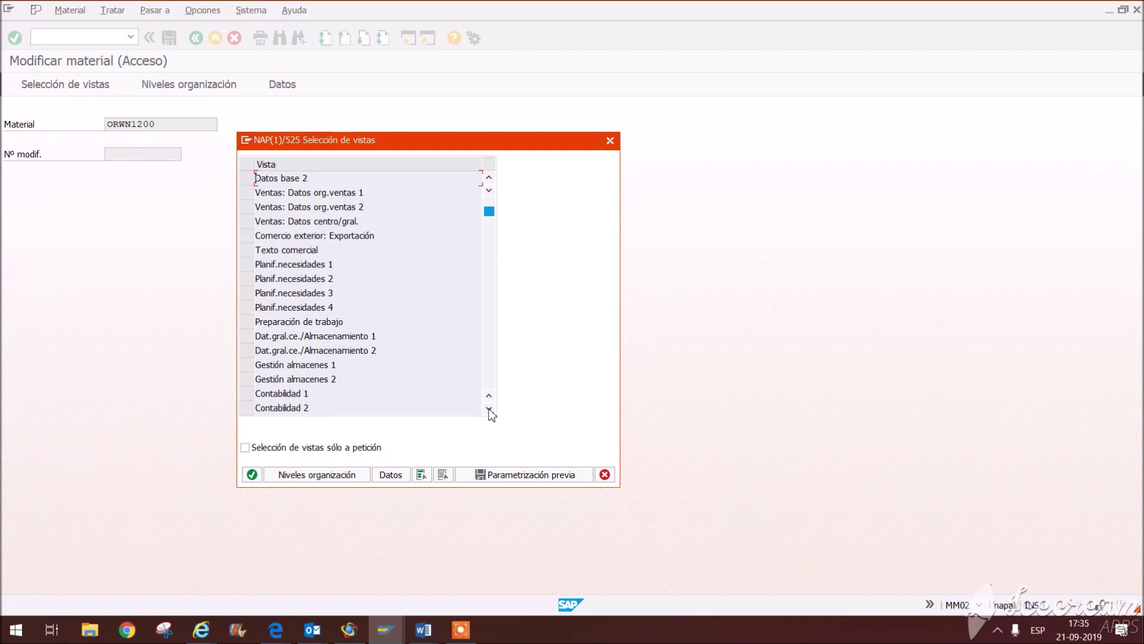
{"action": "left_click", "coordinate": [489, 410]}
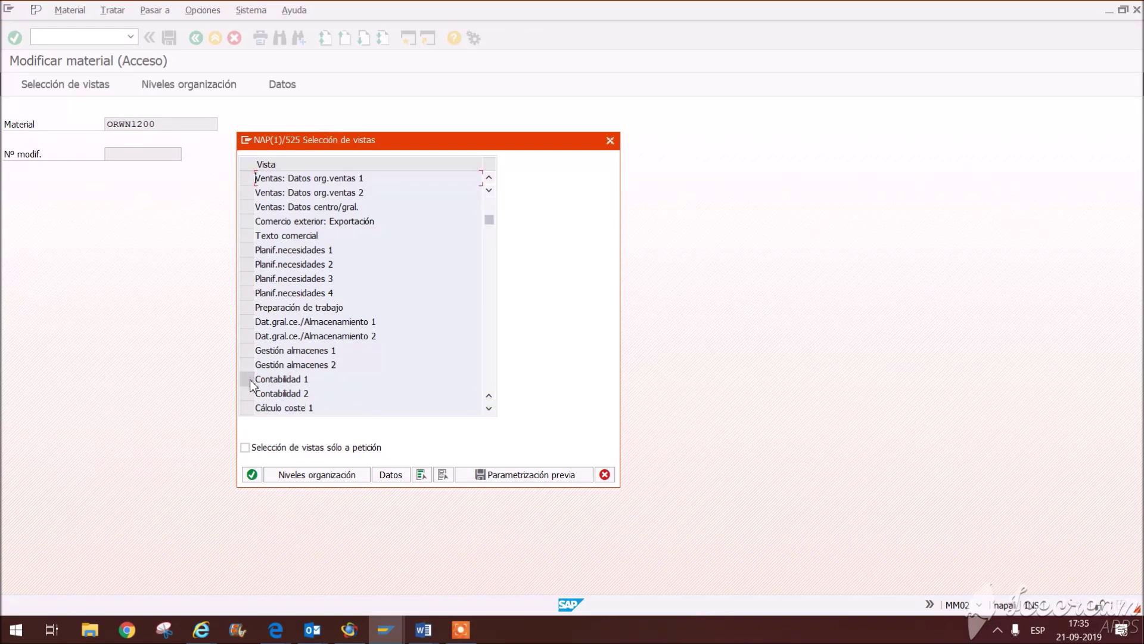
{"action": "left_click", "coordinate": [248, 379]}
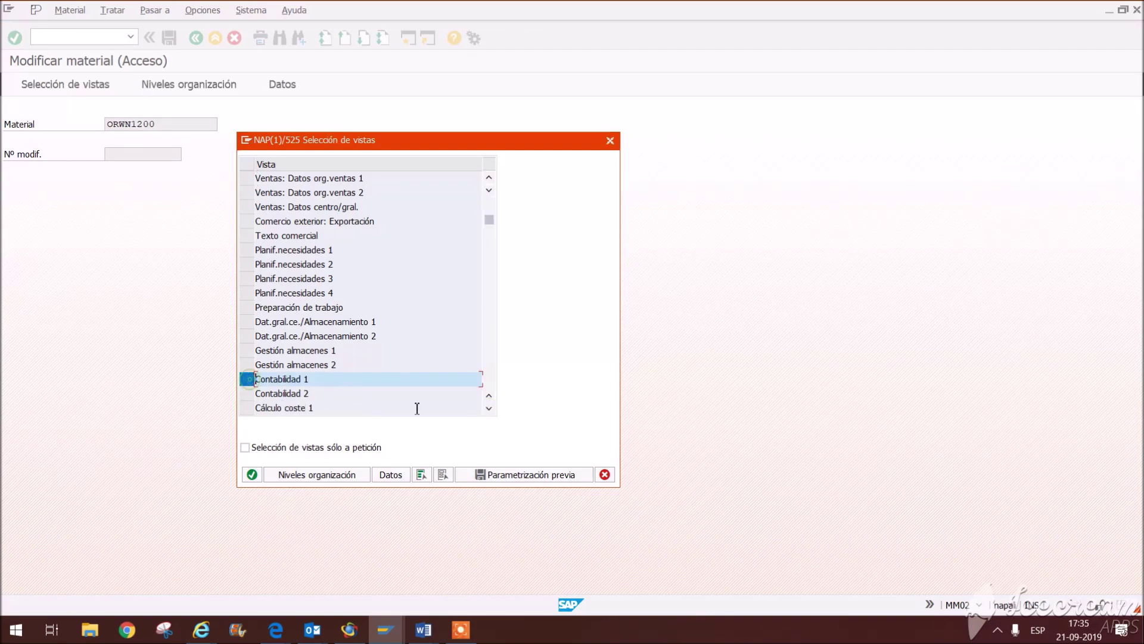
{"action": "left_click", "coordinate": [488, 409]}
{"action": "left_click", "coordinate": [488, 408]}
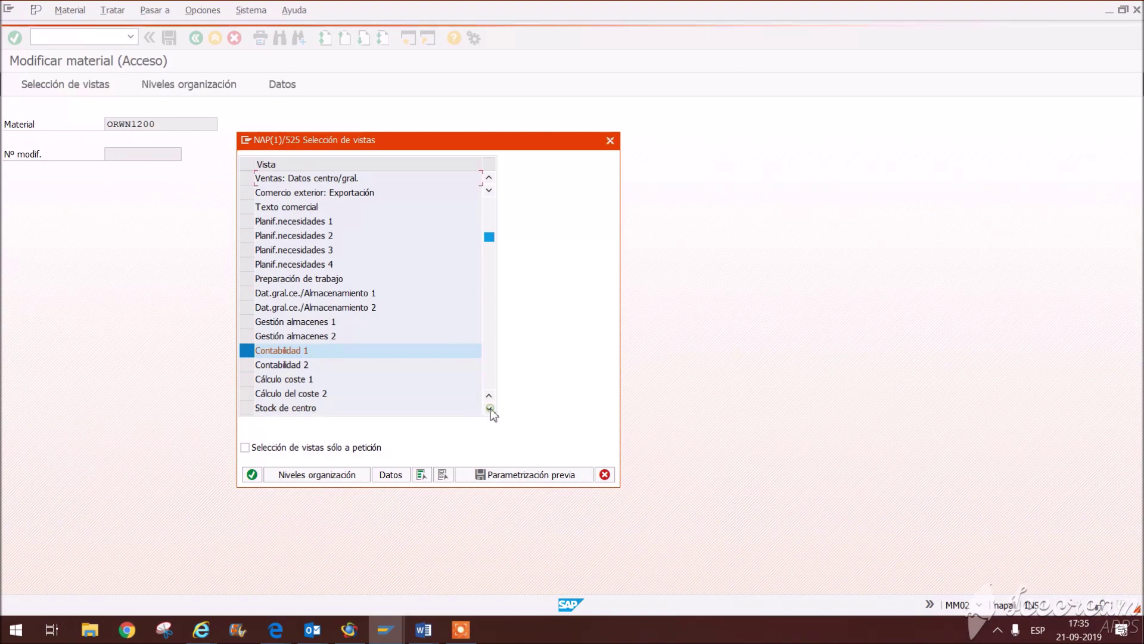
{"action": "scroll", "coordinate": [335, 404], "scroll_direction": "down", "scroll_amount": 1}
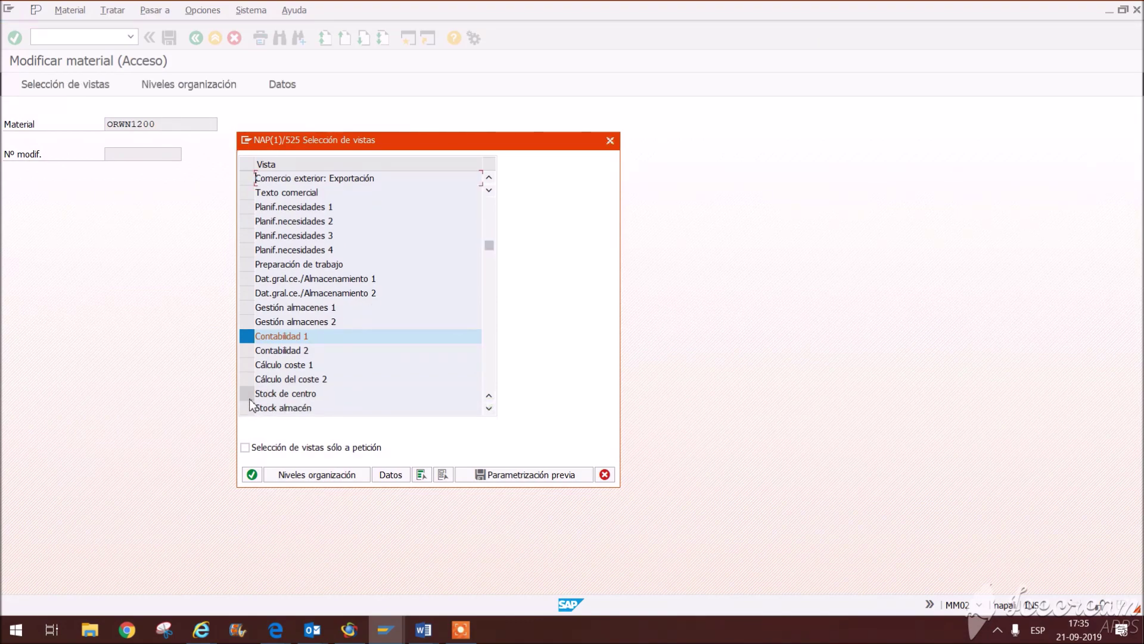
{"action": "left_click", "coordinate": [247, 394]}
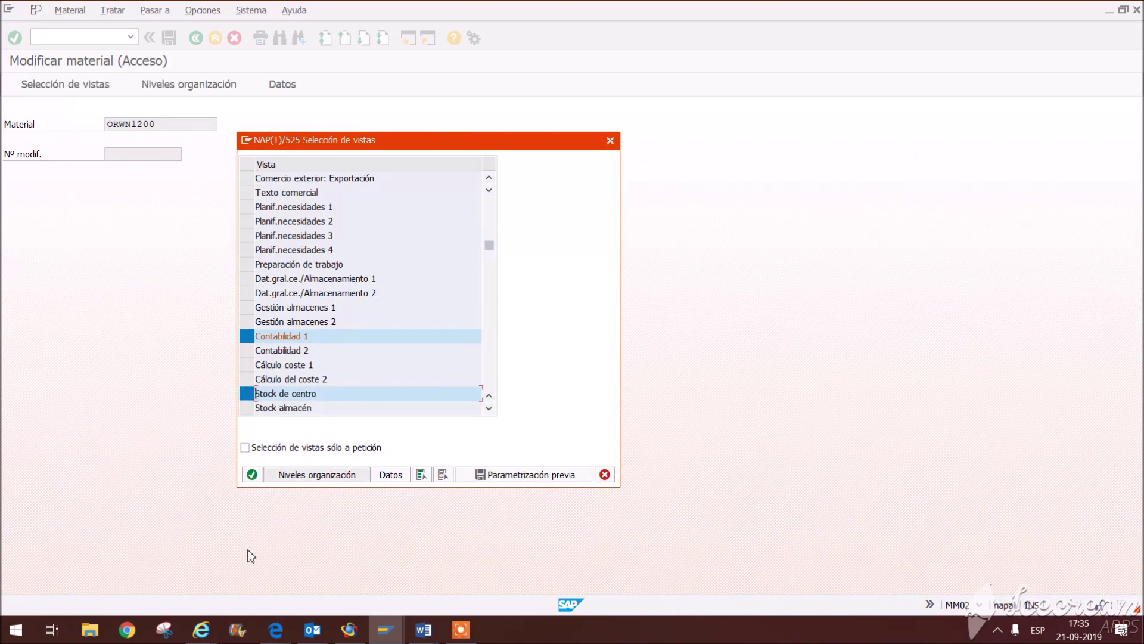
{"action": "left_click", "coordinate": [253, 475]}
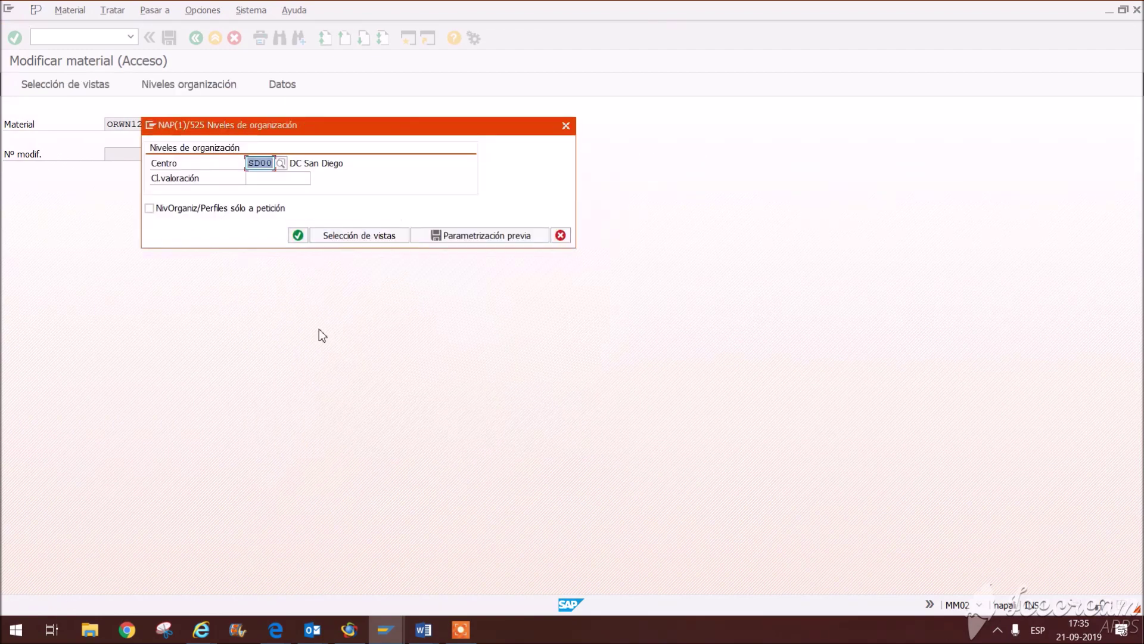
Step: Enter the Spanish basic data text 'BICICLETA ROJA ARO 29 ROCK SOW' for ORWN1200 and go back
{"action": "left_click", "coordinate": [298, 235]}
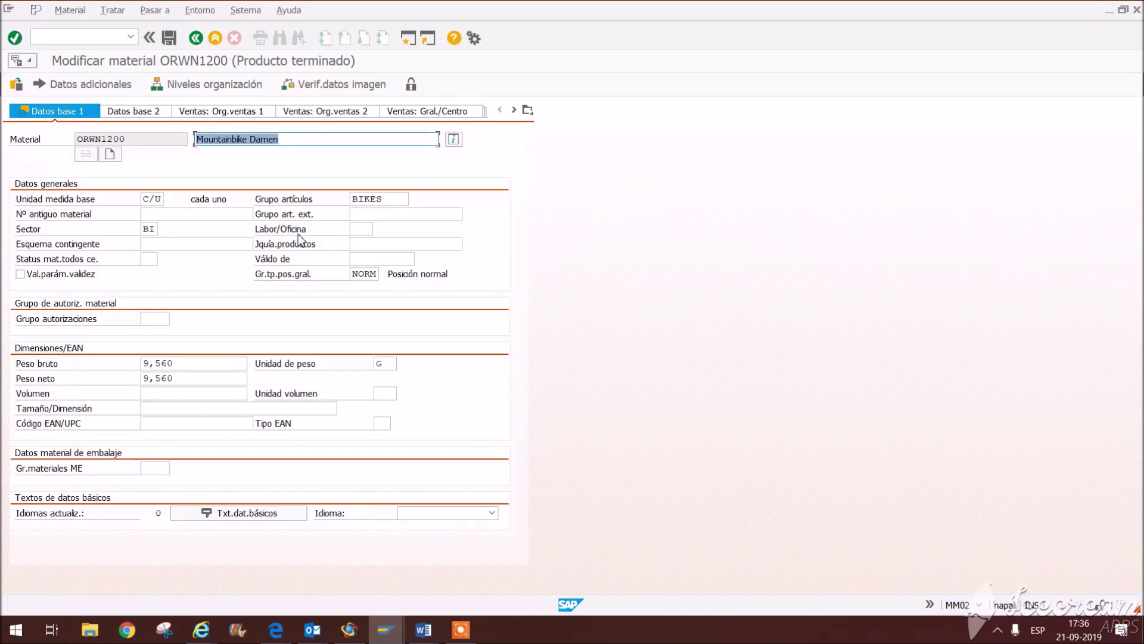
{"action": "left_click", "coordinate": [274, 514]}
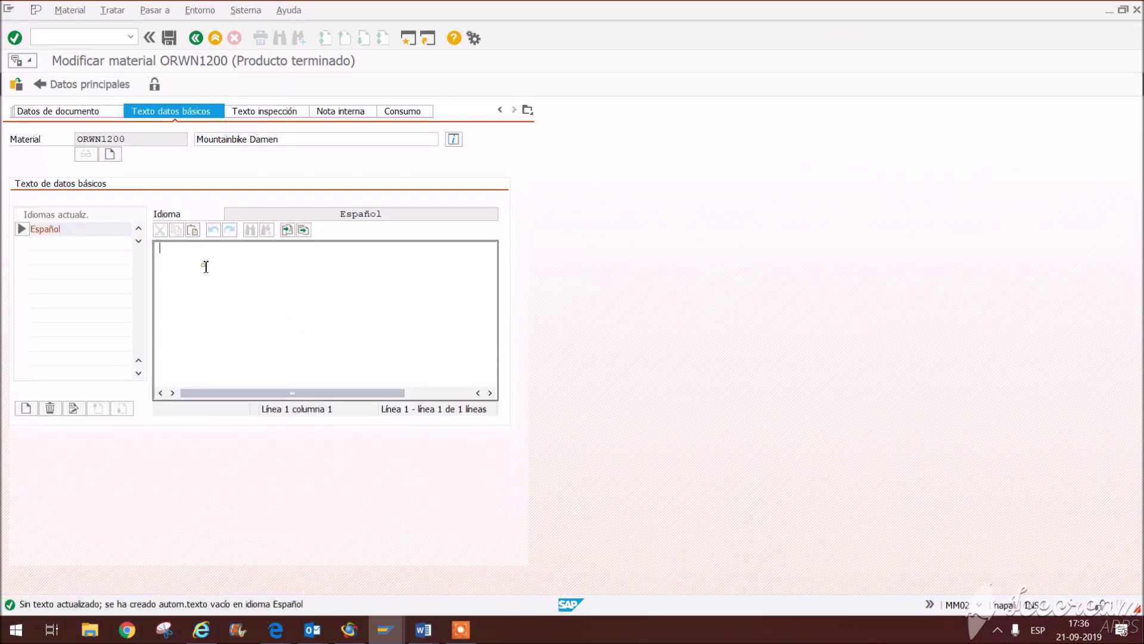
{"action": "type", "text": "bicil"}
{"action": "key", "text": "BackSpace"}
{"action": "key", "text": "BackSpace"}
{"action": "key", "text": "BackSpace"}
{"action": "key", "text": "BackSpace"}
{"action": "type", "text": "BICI"}
{"action": "type", "text": "I"}
{"action": "type", "text": "CLETA "}
{"action": "type", "text": "ROJA "}
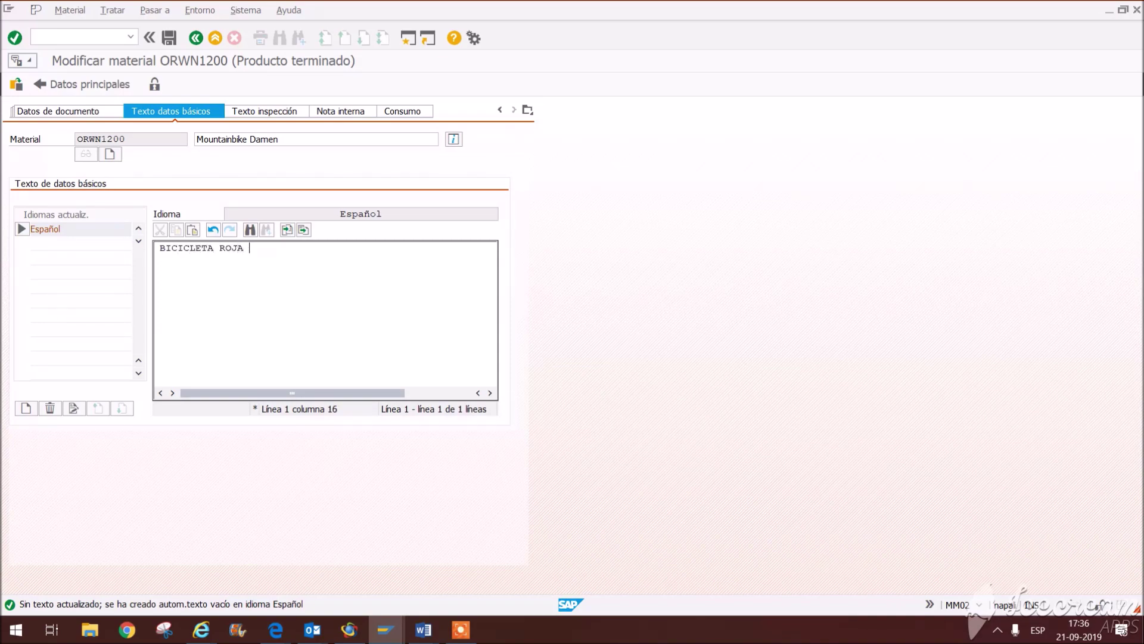
{"action": "type", "text": "AR"}
{"action": "type", "text": "O 29 ROC"}
{"action": "type", "text": "K "}
{"action": "type", "text": "SPW"}
{"action": "key", "text": "Return"}
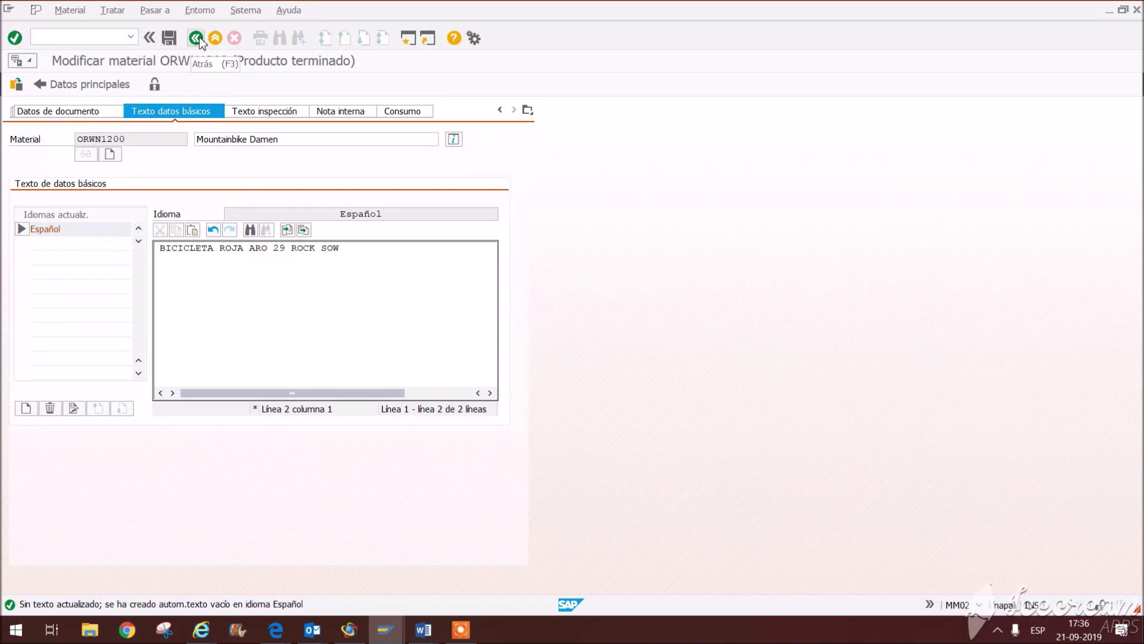
{"action": "left_click", "coordinate": [197, 39]}
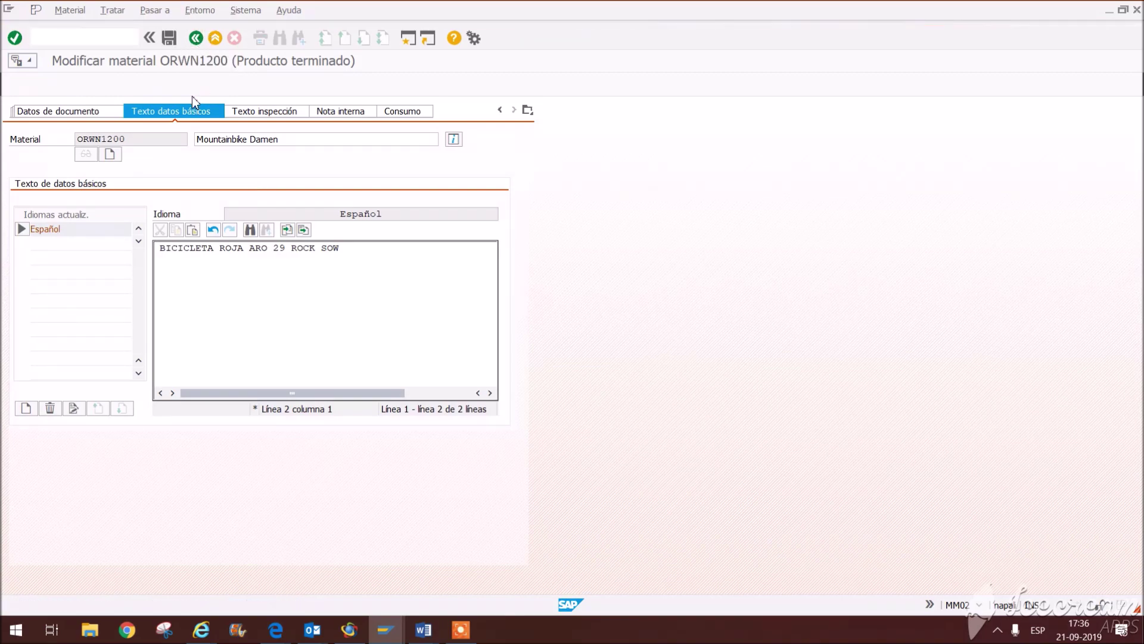
Step: Switch to the Stock de centro view and open the material's additional data
{"action": "left_click", "coordinate": [528, 110]}
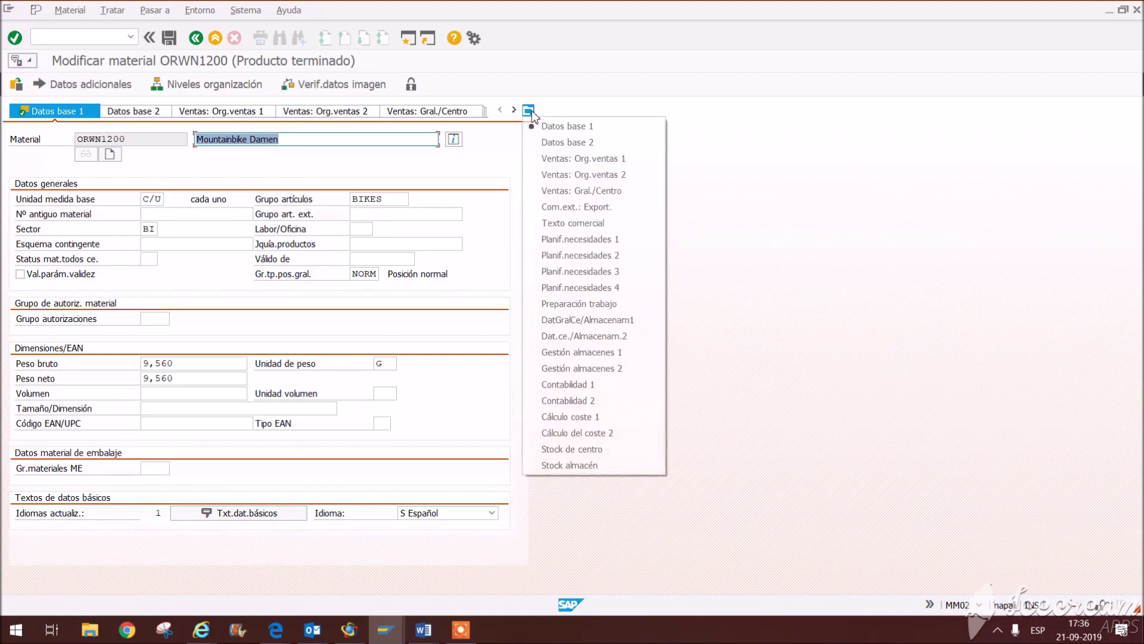
{"action": "left_click", "coordinate": [583, 450]}
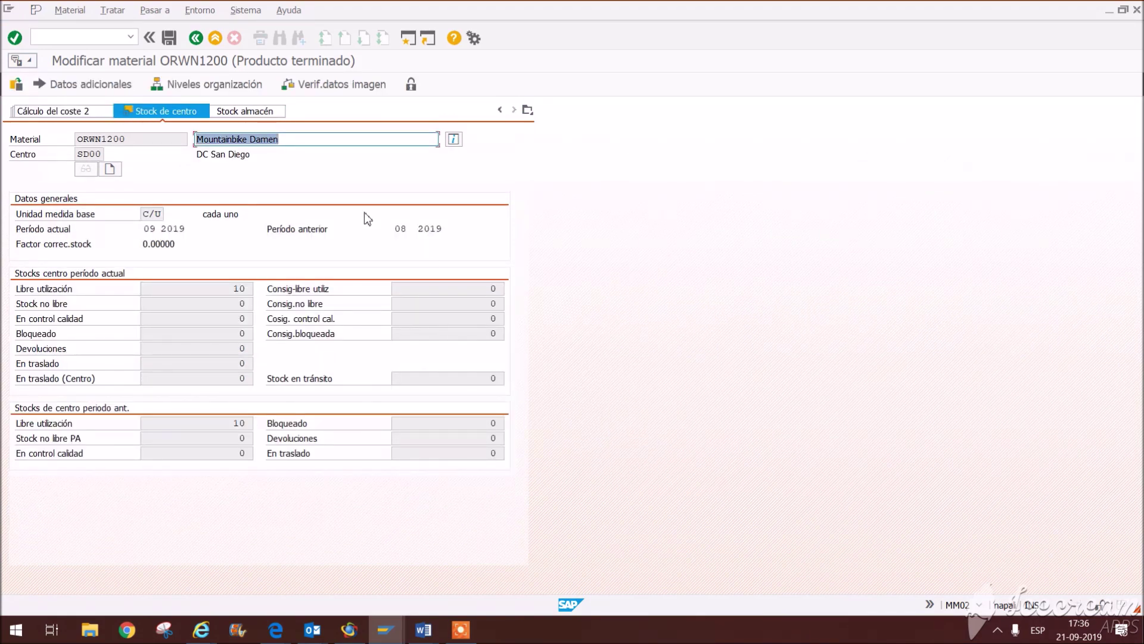
{"action": "left_click", "coordinate": [85, 88]}
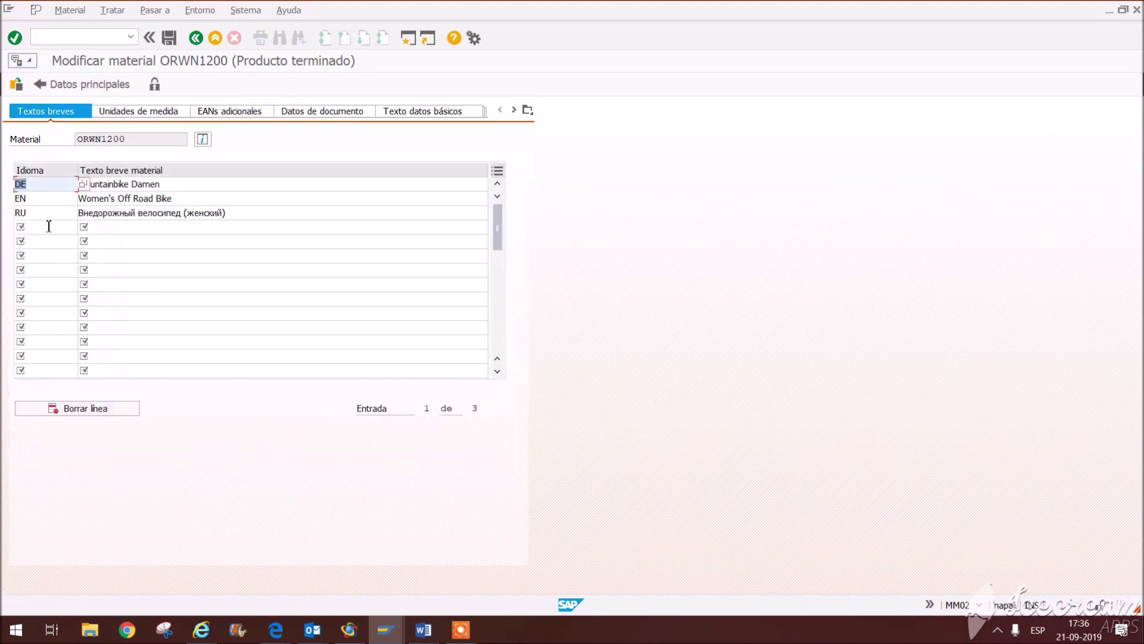
Step: Add an ES short text row reading 'BICICLETA ROJA' and return to the main material data
{"action": "left_click", "coordinate": [49, 225]}
{"action": "type", "text": "ES"}
{"action": "left_click", "coordinate": [114, 233]}
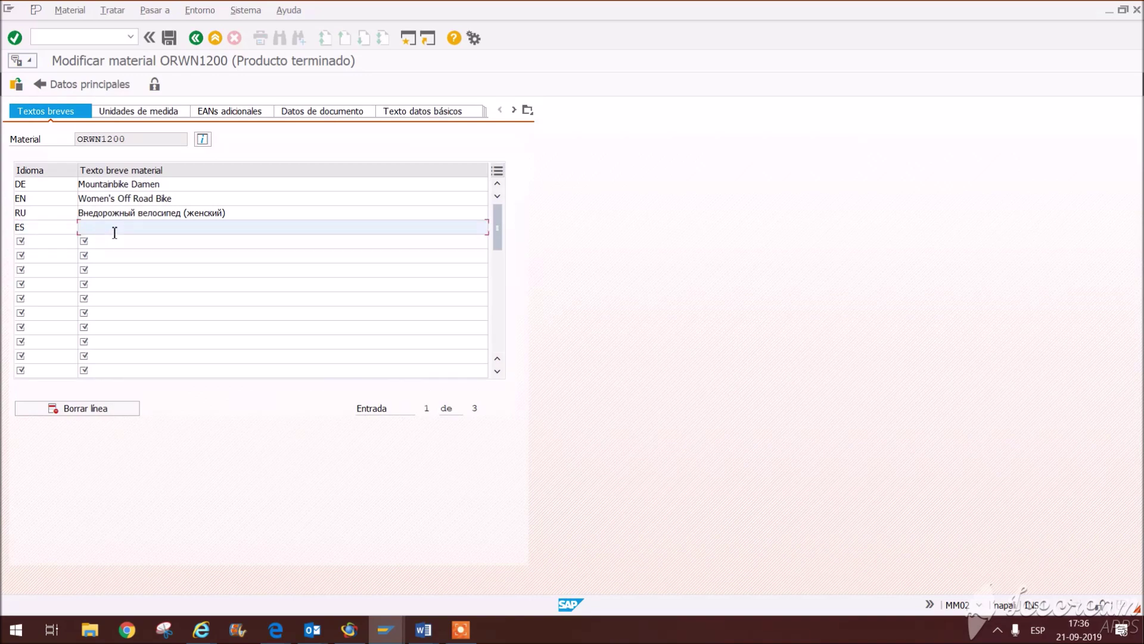
{"action": "key", "text": "BackSpace"}
{"action": "key", "text": "BackSpace"}
{"action": "type", "text": "BICILE"}
{"action": "left_click", "coordinate": [528, 110]}
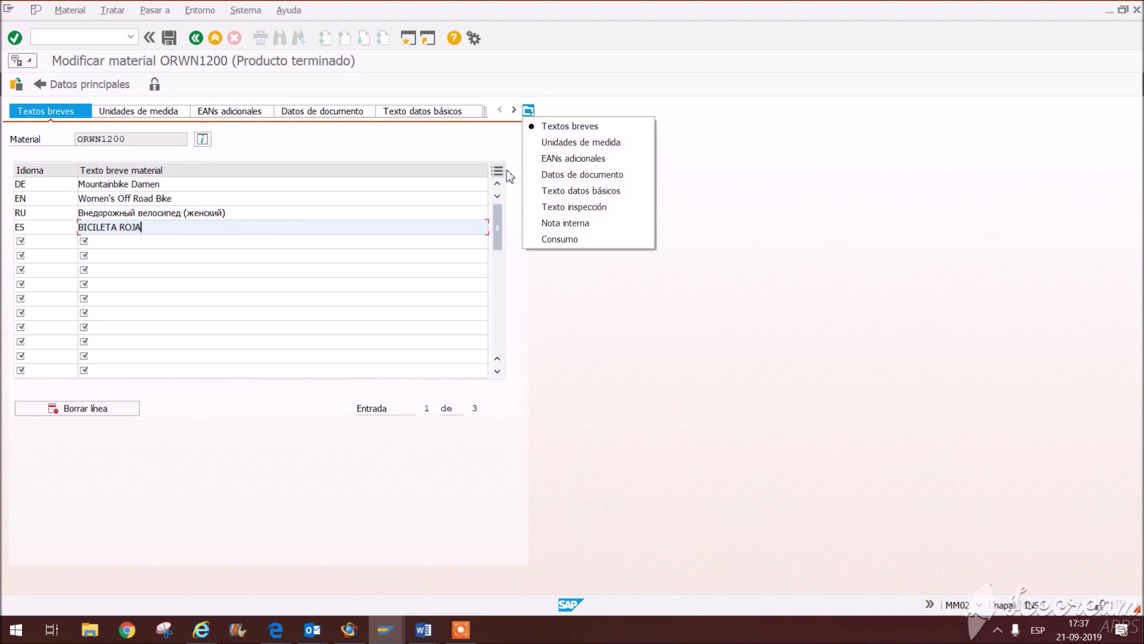
{"action": "left_click", "coordinate": [196, 38]}
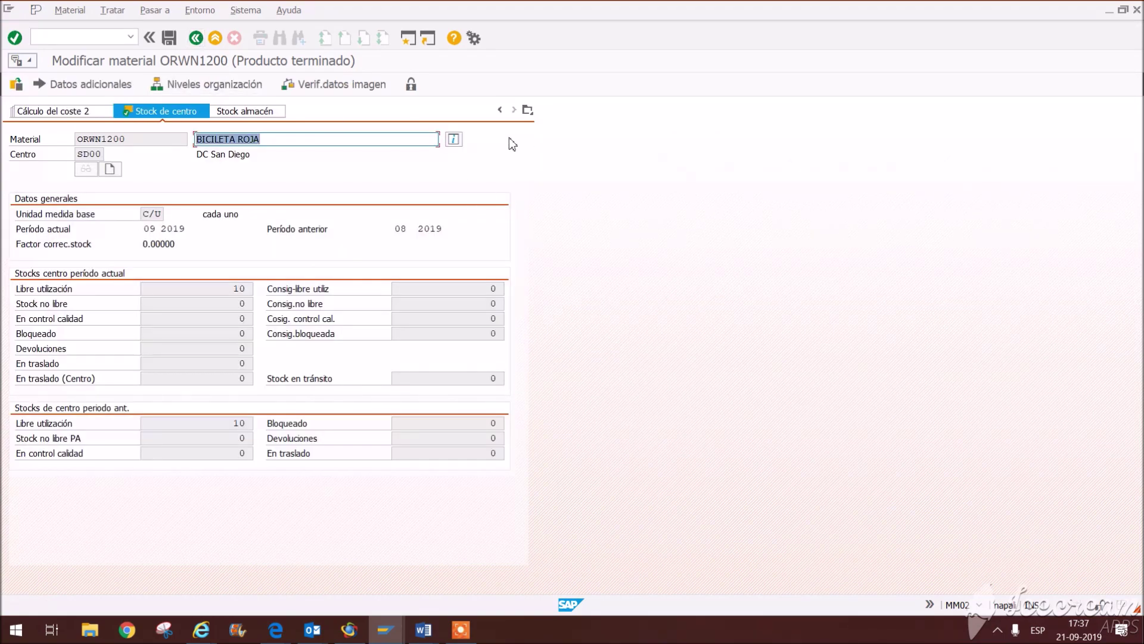
{"action": "left_click", "coordinate": [528, 111]}
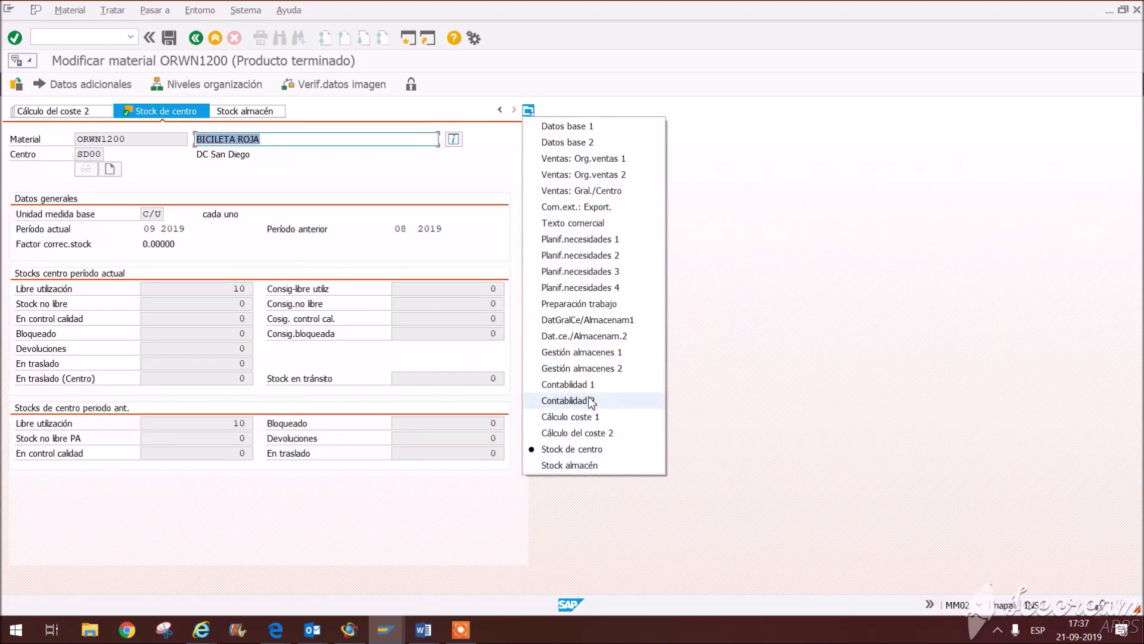
Step: Verify the 1,250.00 standard price and USD currency in Contabilidad 1, then save ORWN1200
{"action": "left_click", "coordinate": [588, 394]}
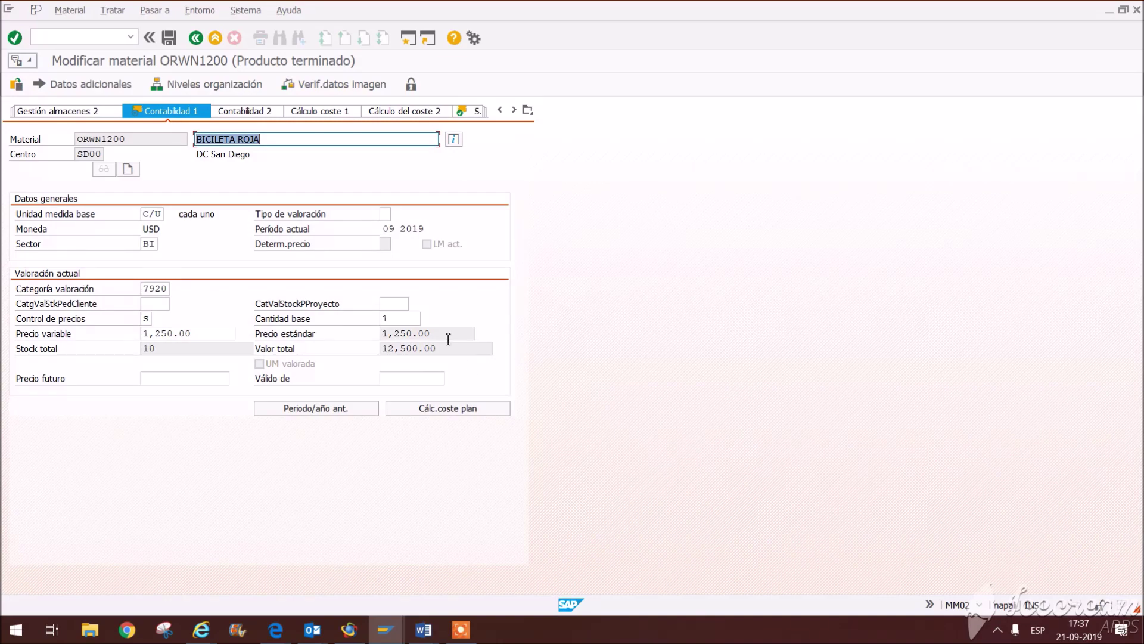
{"action": "double_click", "coordinate": [449, 335]}
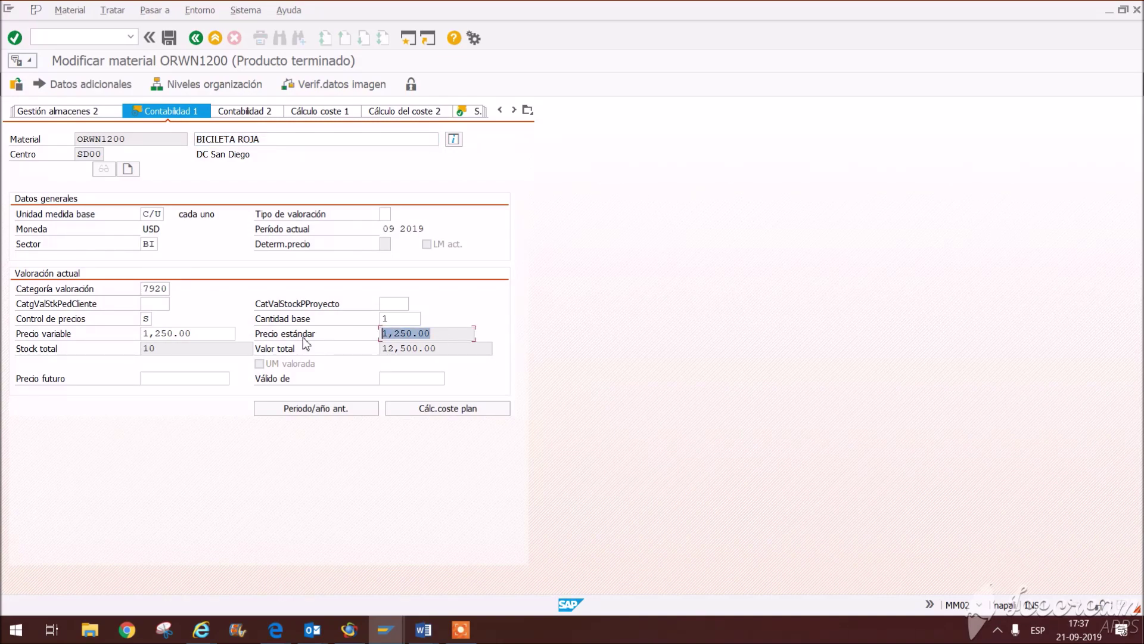
{"action": "left_click_drag", "start_coordinate": [143, 228], "coordinate": [154, 233]}
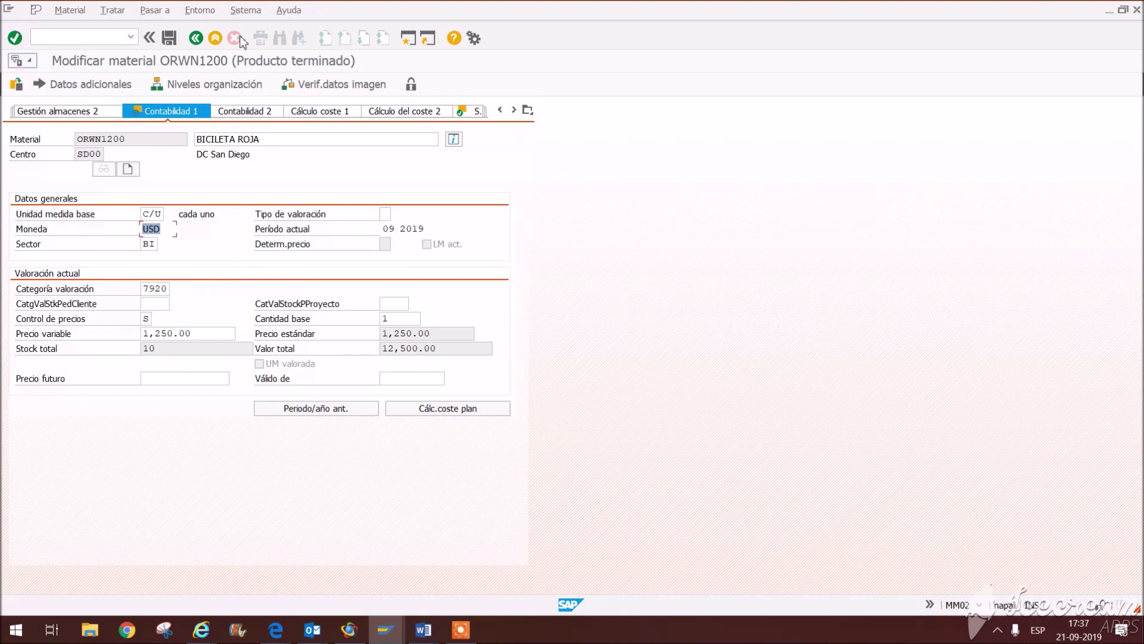
{"action": "left_click", "coordinate": [169, 38]}
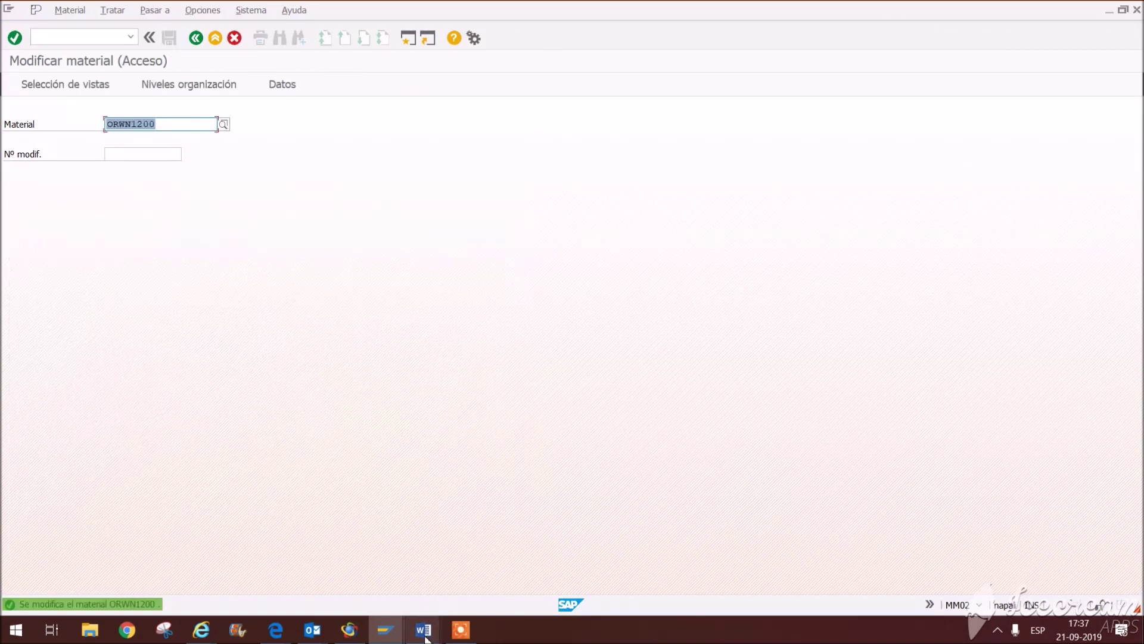
{"action": "mouse_move", "coordinate": [425, 633]}
{"action": "left_click", "coordinate": [557, 580]}
{"action": "left_click_drag", "start_coordinate": [261, 241], "coordinate": [898, 245]}
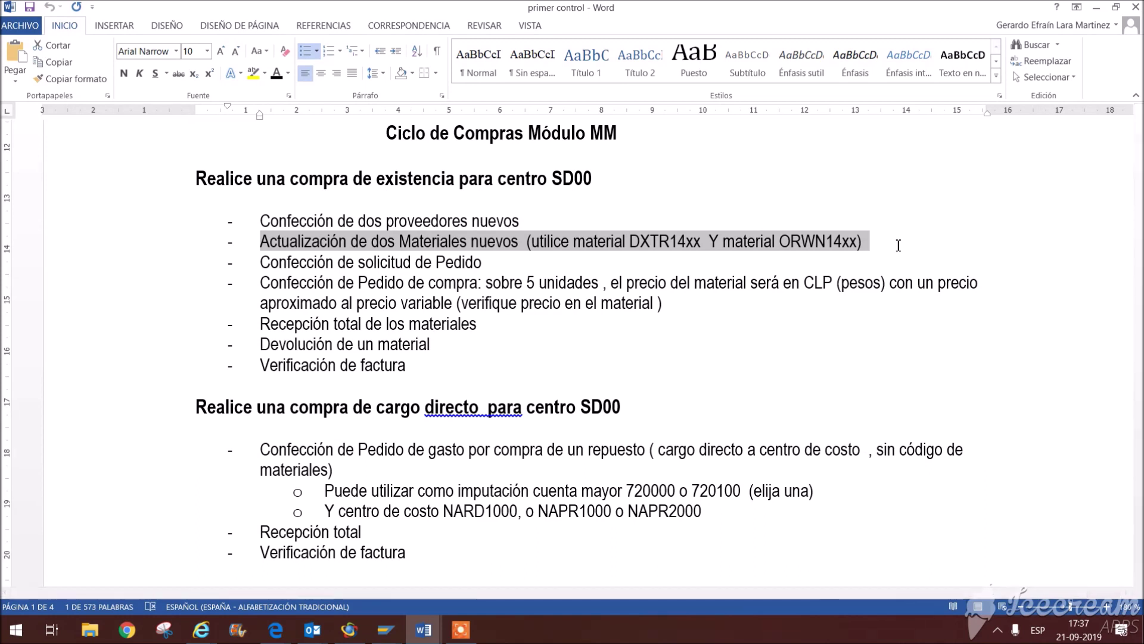
{"action": "left_click_drag", "start_coordinate": [262, 263], "coordinate": [524, 260]}
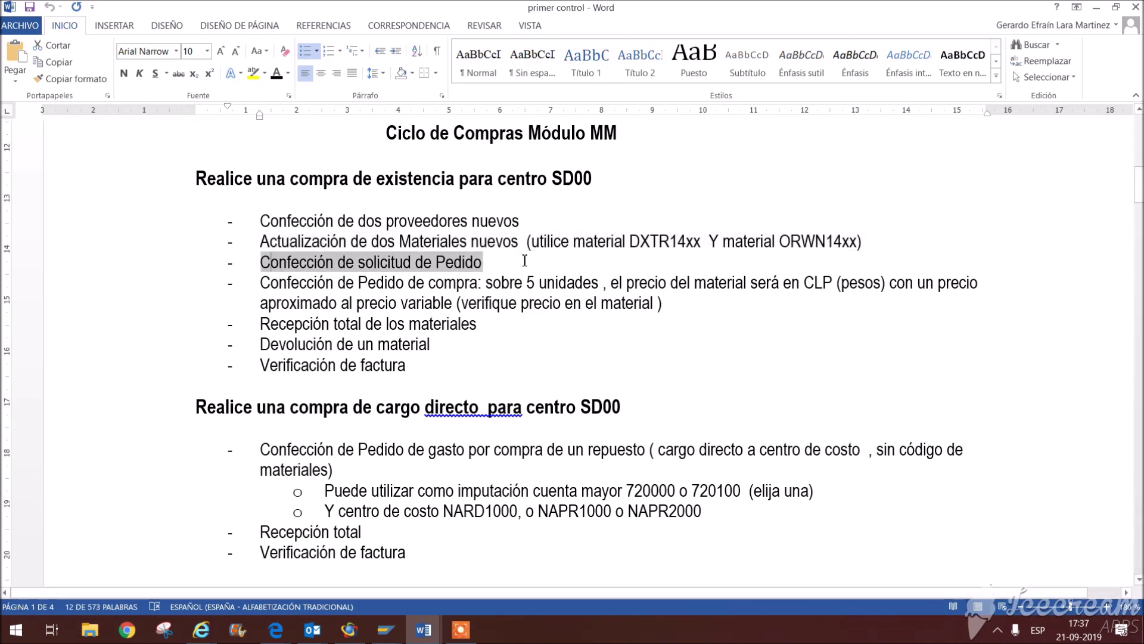
{"action": "left_click", "coordinate": [758, 282]}
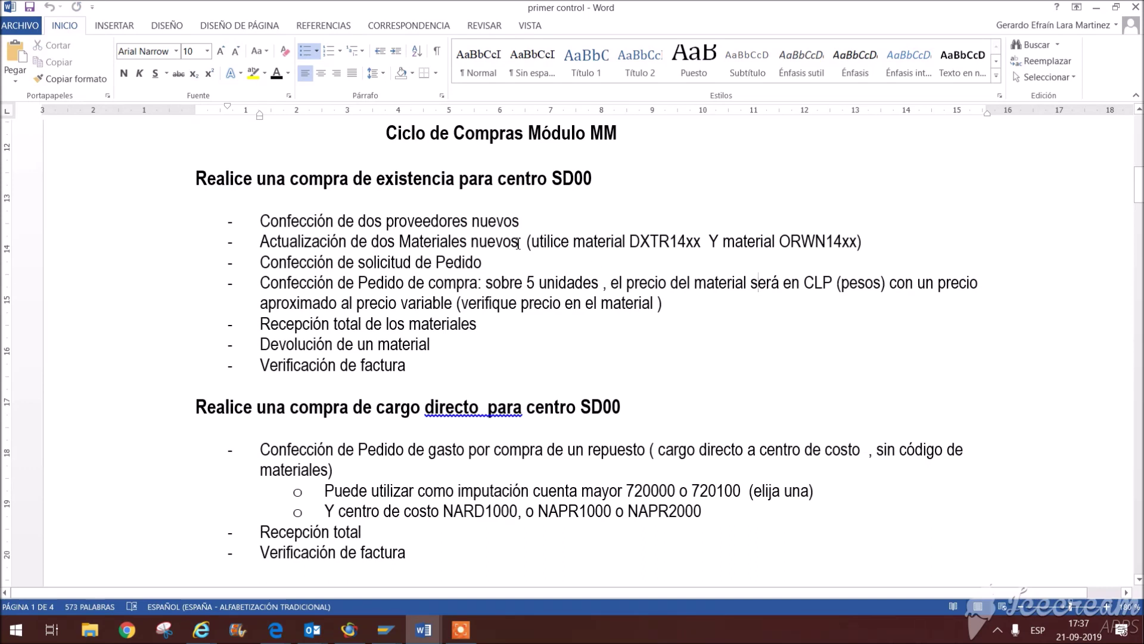
{"action": "left_click_drag", "start_coordinate": [373, 241], "coordinate": [886, 249]}
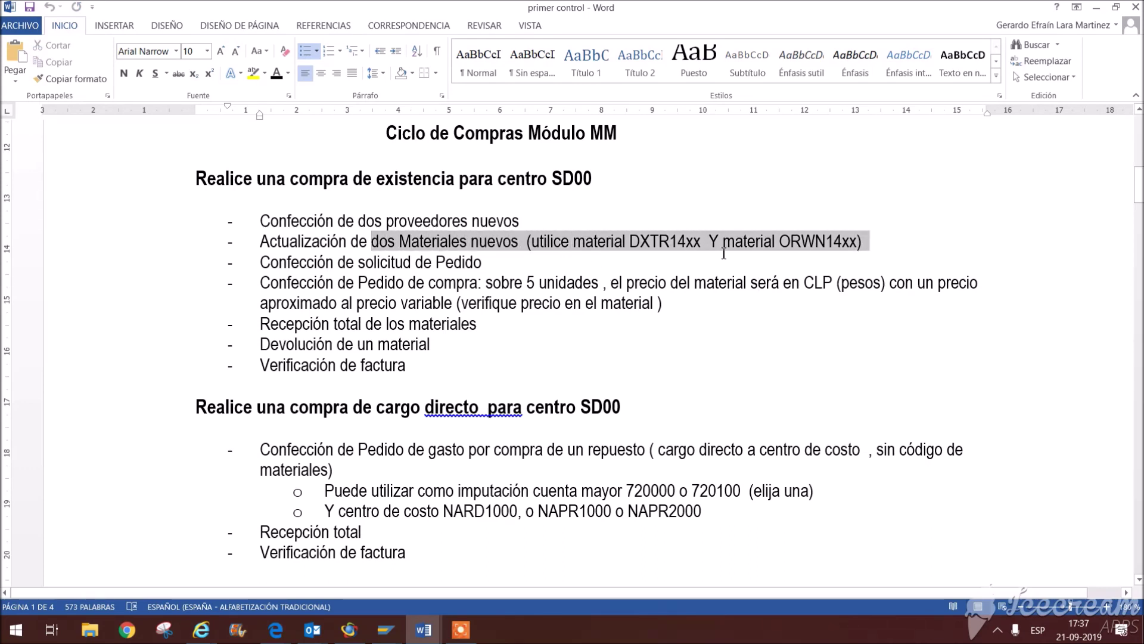
{"action": "left_click", "coordinate": [540, 265]}
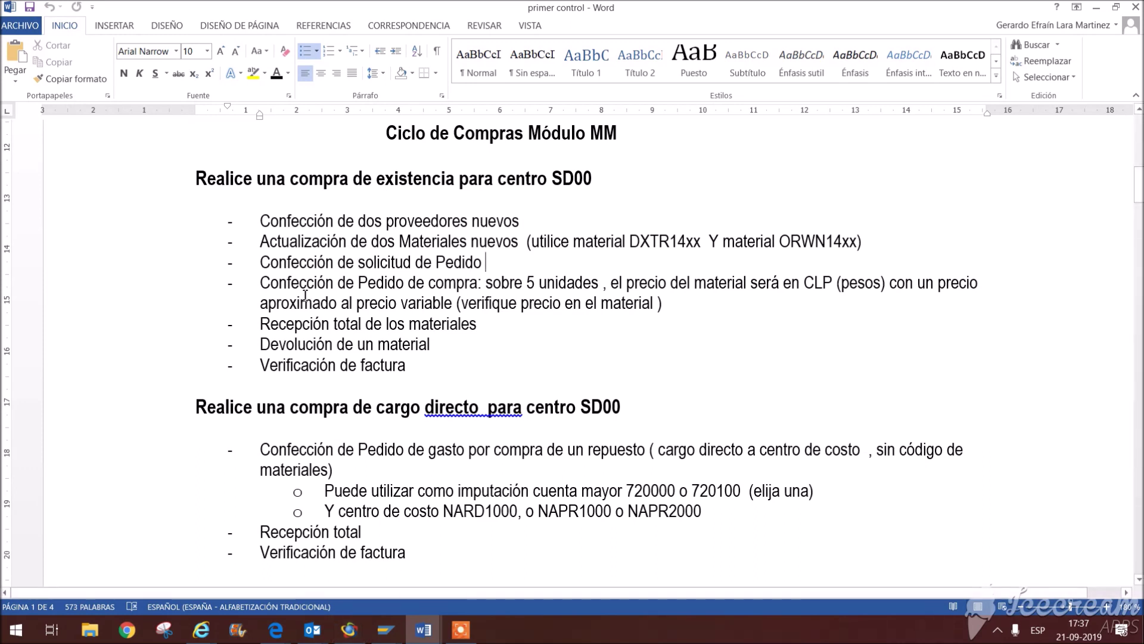
{"action": "left_click_drag", "start_coordinate": [271, 282], "coordinate": [619, 282]}
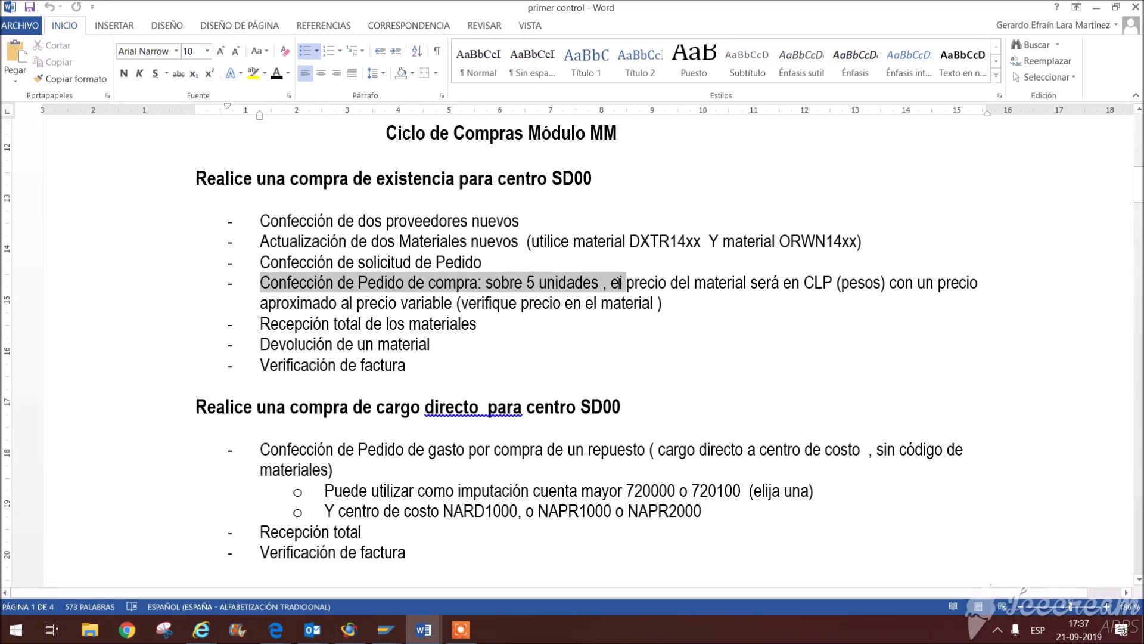
{"action": "left_click", "coordinate": [394, 630]}
{"action": "left_click", "coordinate": [433, 560]}
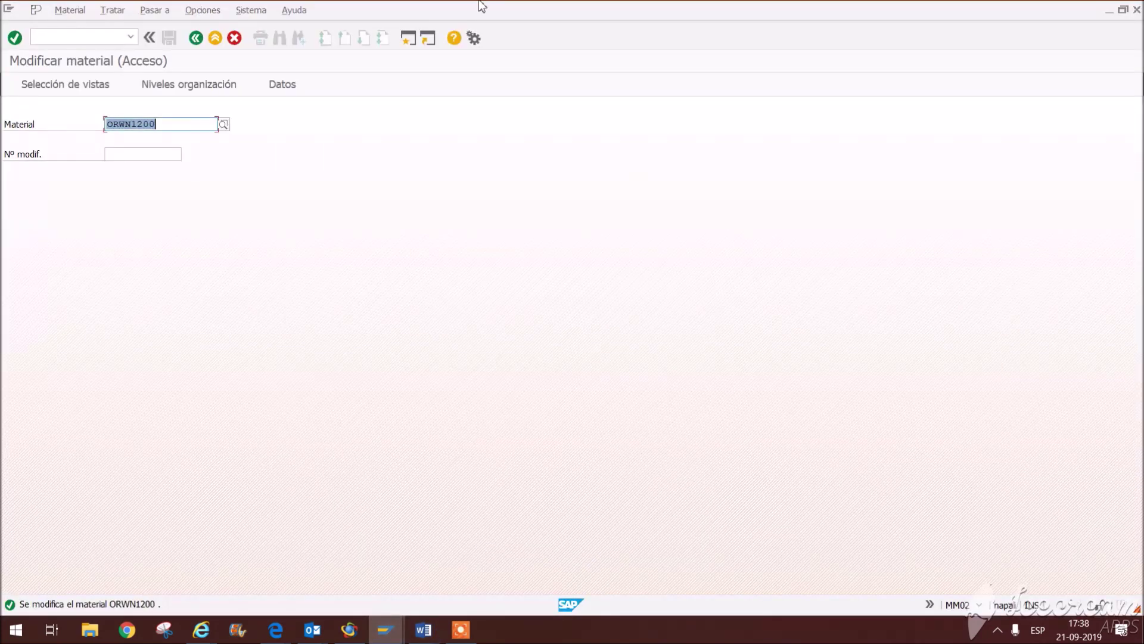
Step: Return to Easy Access, launch ME51N, and begin the header note 'COMPRA DE BICICLETAS PARA STOCK'
{"action": "left_click", "coordinate": [196, 38]}
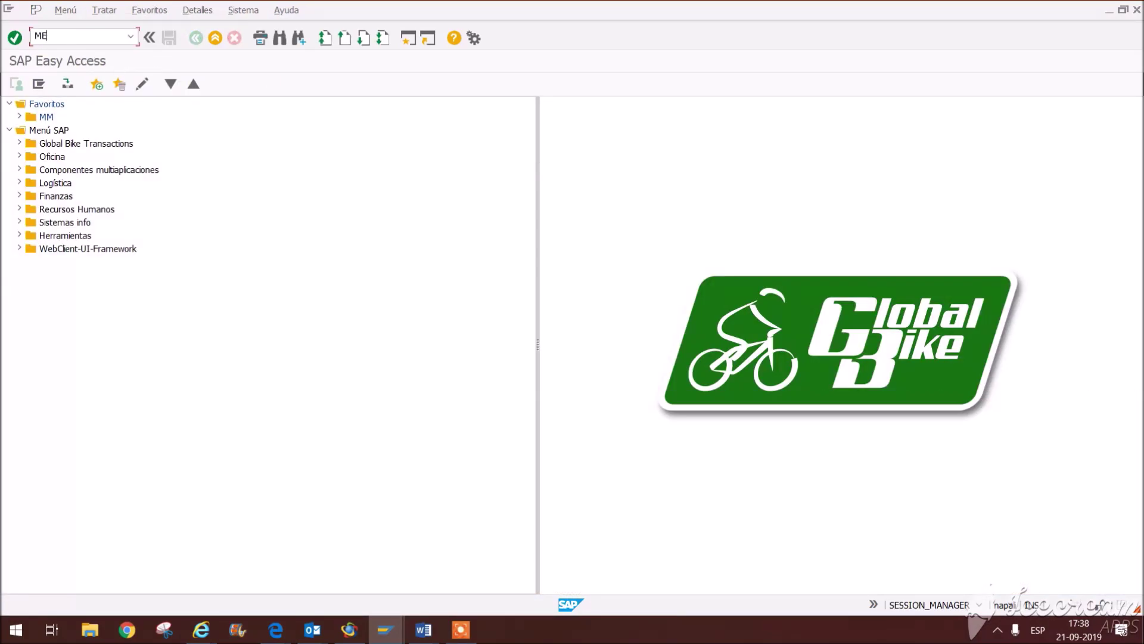
{"action": "key", "text": "Return"}
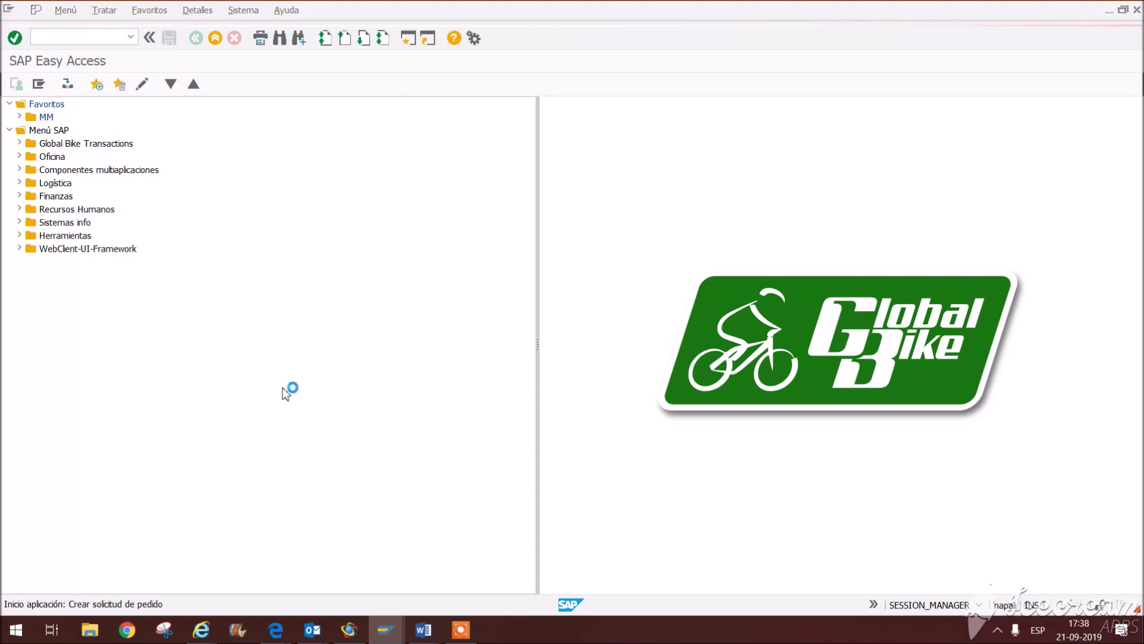
{"action": "left_click", "coordinate": [207, 159]}
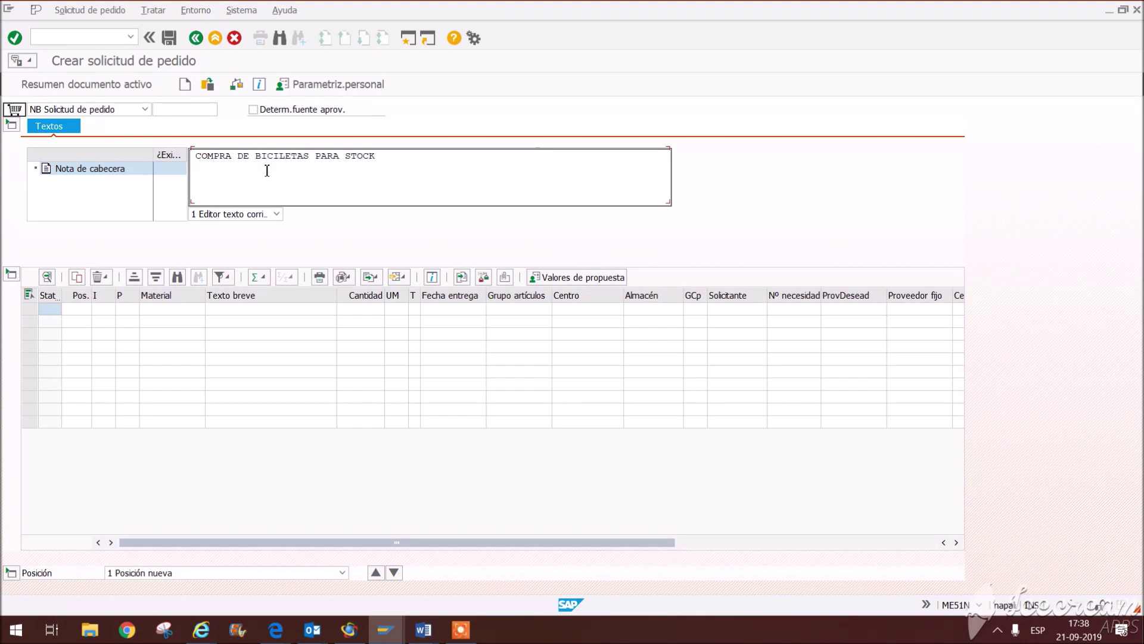
Step: Browse the account assignment and item category lists unchanged, then paste ORWN1200 into line 1's material
{"action": "key", "text": "Tab"}
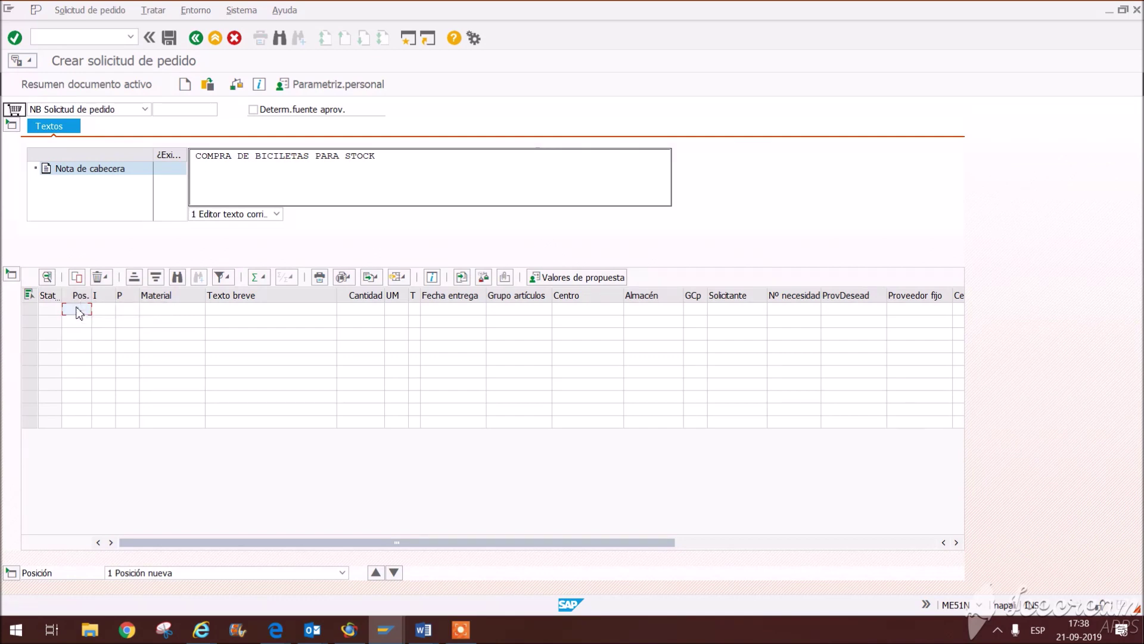
{"action": "left_click", "coordinate": [112, 313]}
{"action": "left_click", "coordinate": [108, 309]}
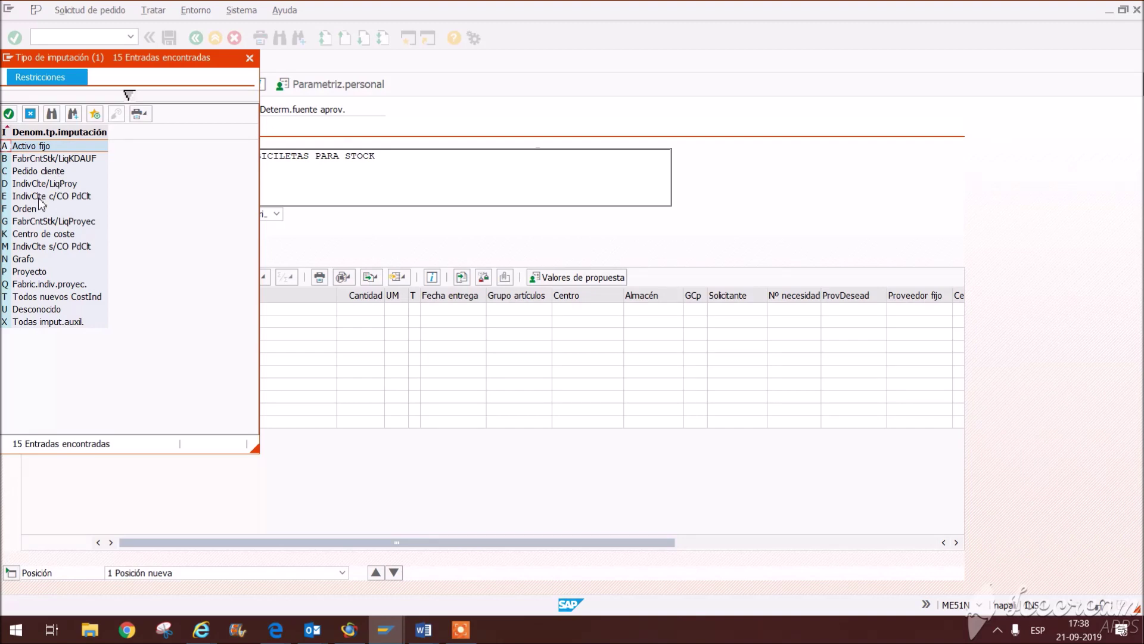
{"action": "left_click", "coordinate": [250, 59]}
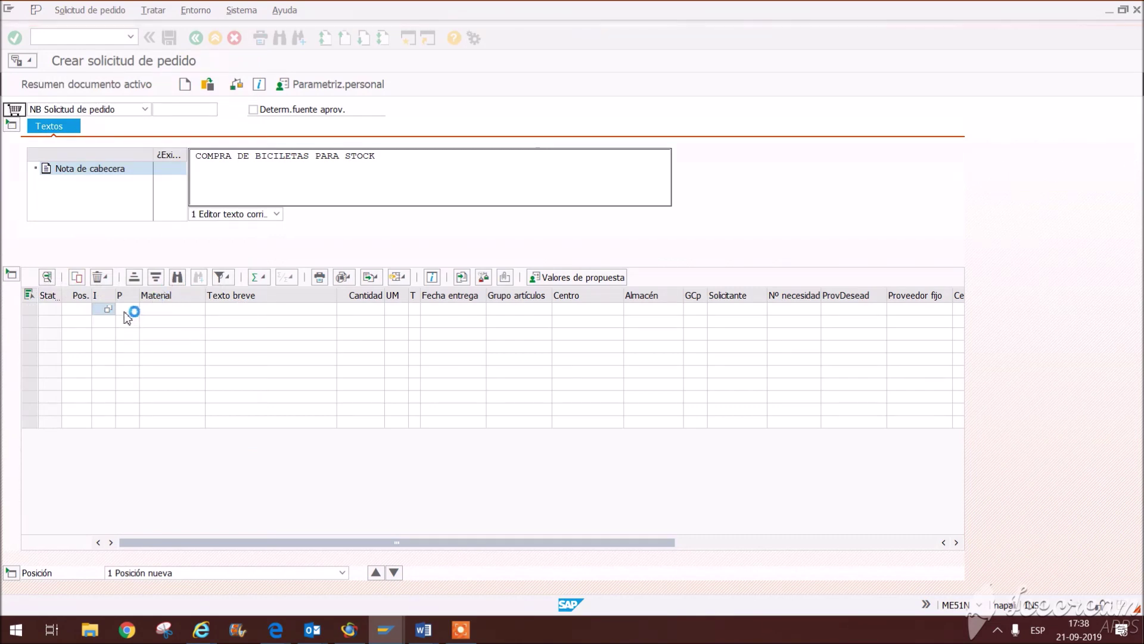
{"action": "left_click", "coordinate": [128, 311]}
{"action": "left_click", "coordinate": [133, 311]}
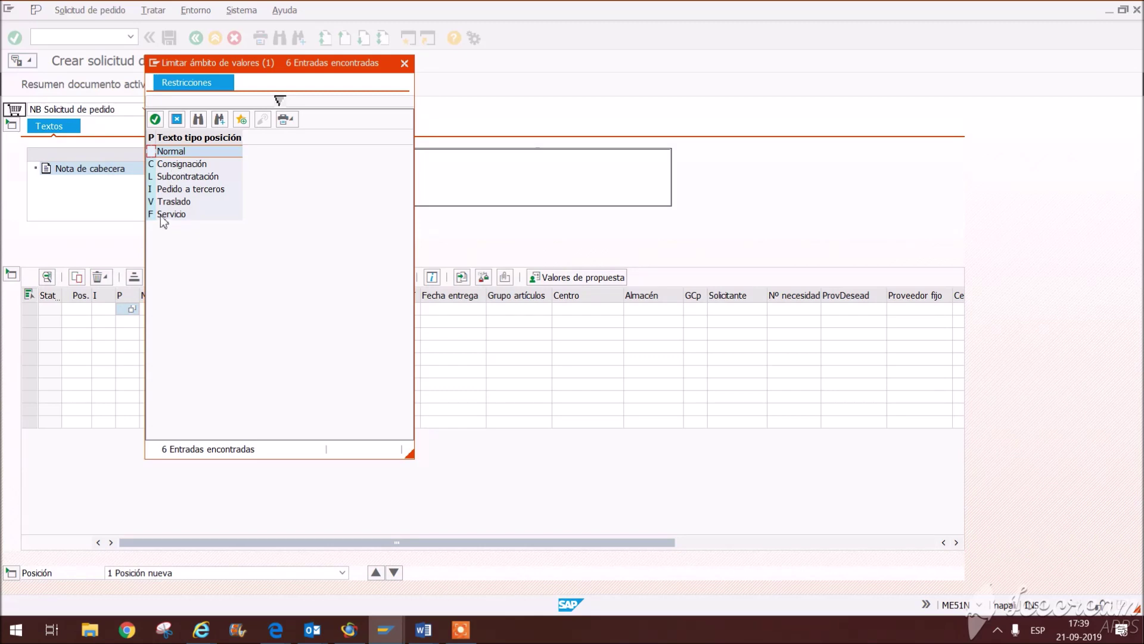
{"action": "left_click", "coordinate": [404, 63]}
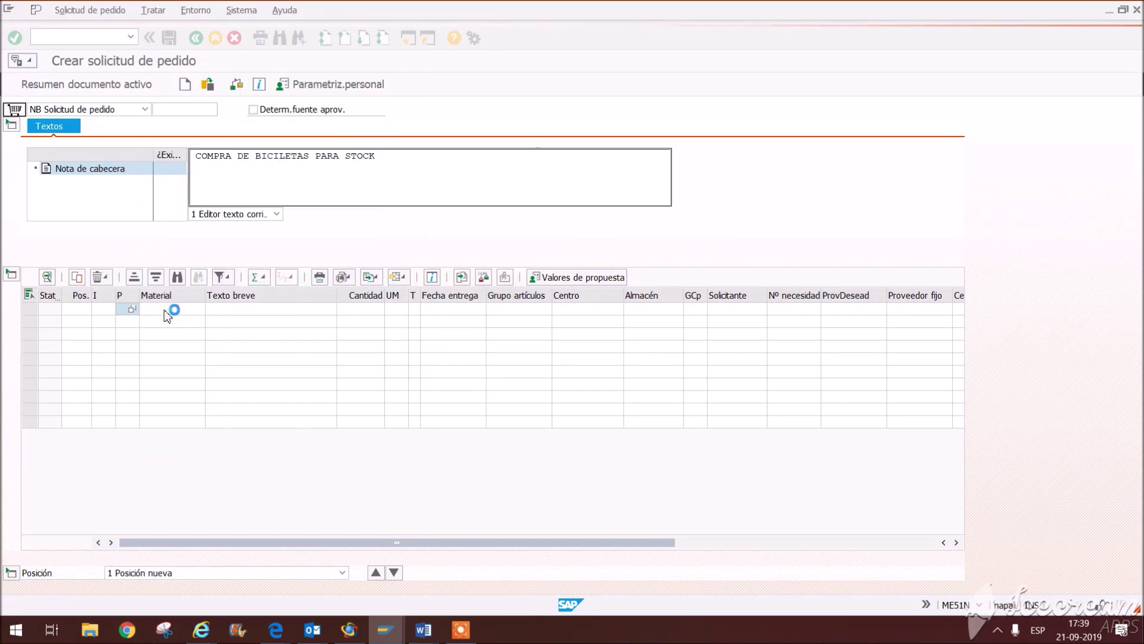
{"action": "left_click", "coordinate": [167, 310]}
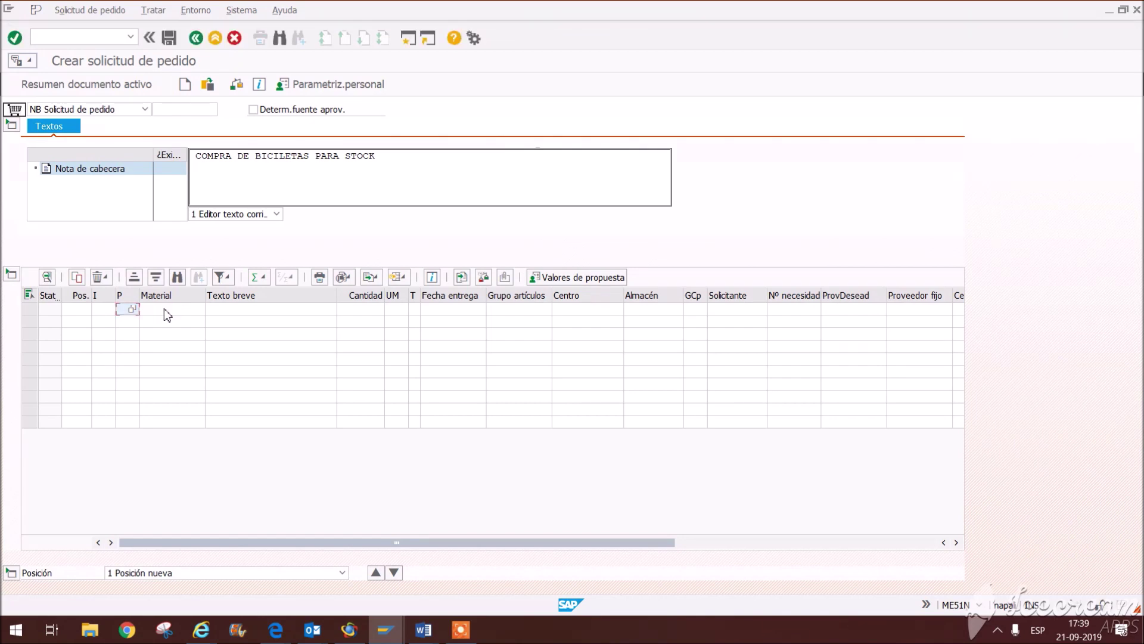
{"action": "type", "text": "ORWN14xx"}
Step: Fill the first item with quantity 5, plant SD00 and purchasing group N00
{"action": "left_click", "coordinate": [373, 309]}
{"action": "type", "text": "5"}
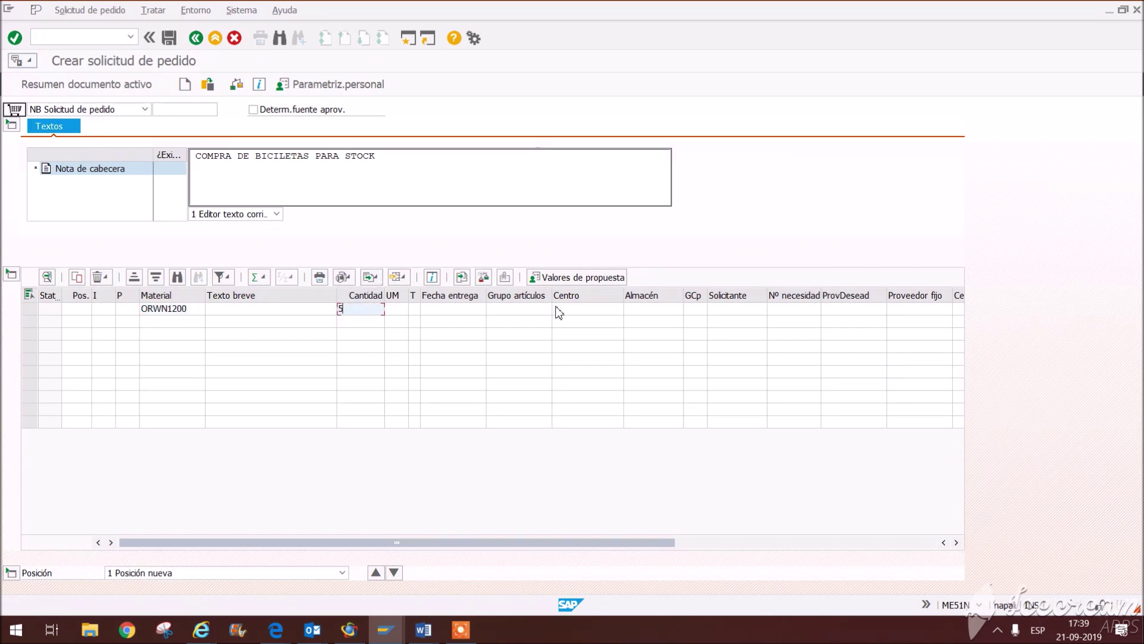
{"action": "left_click", "coordinate": [608, 310]}
{"action": "type", "text": "SD00"}
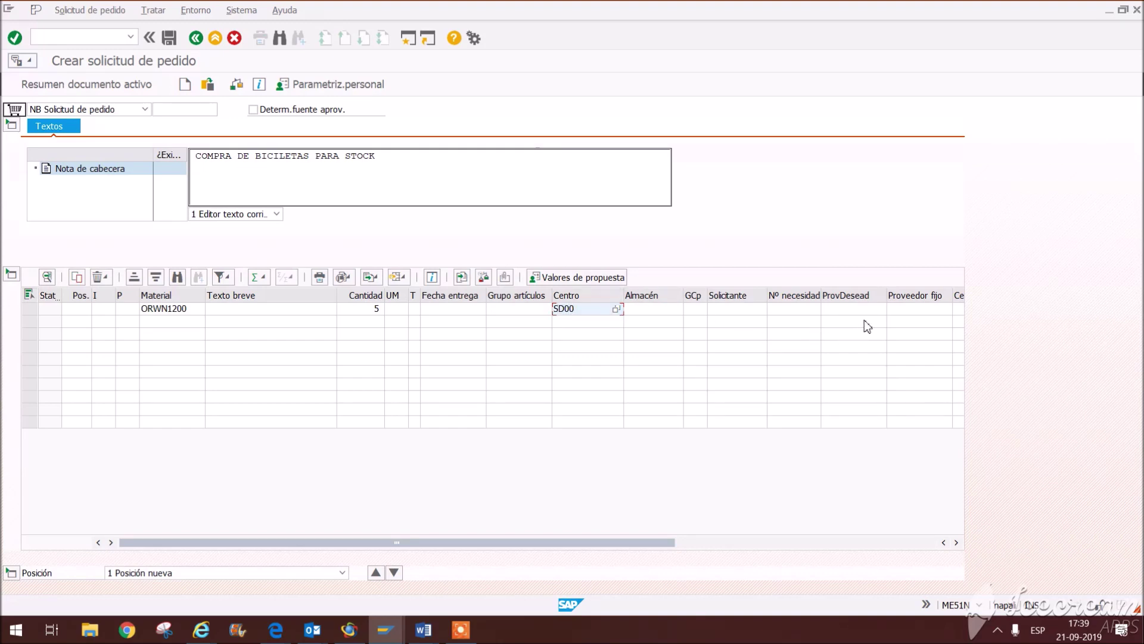
{"action": "key", "text": "Return"}
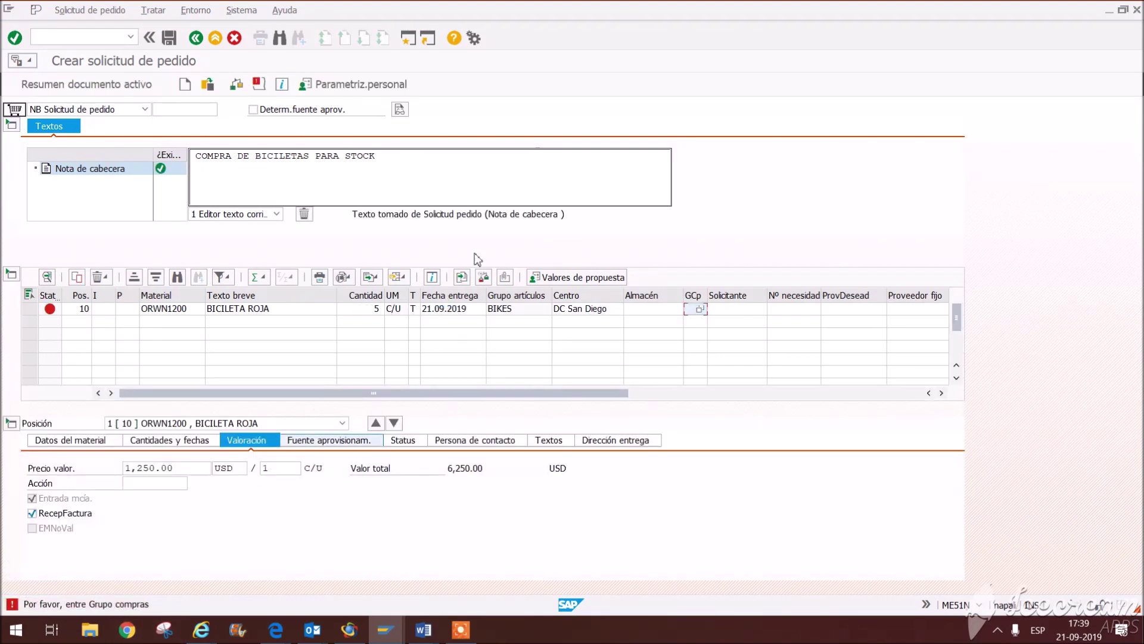
{"action": "left_click", "coordinate": [700, 309]}
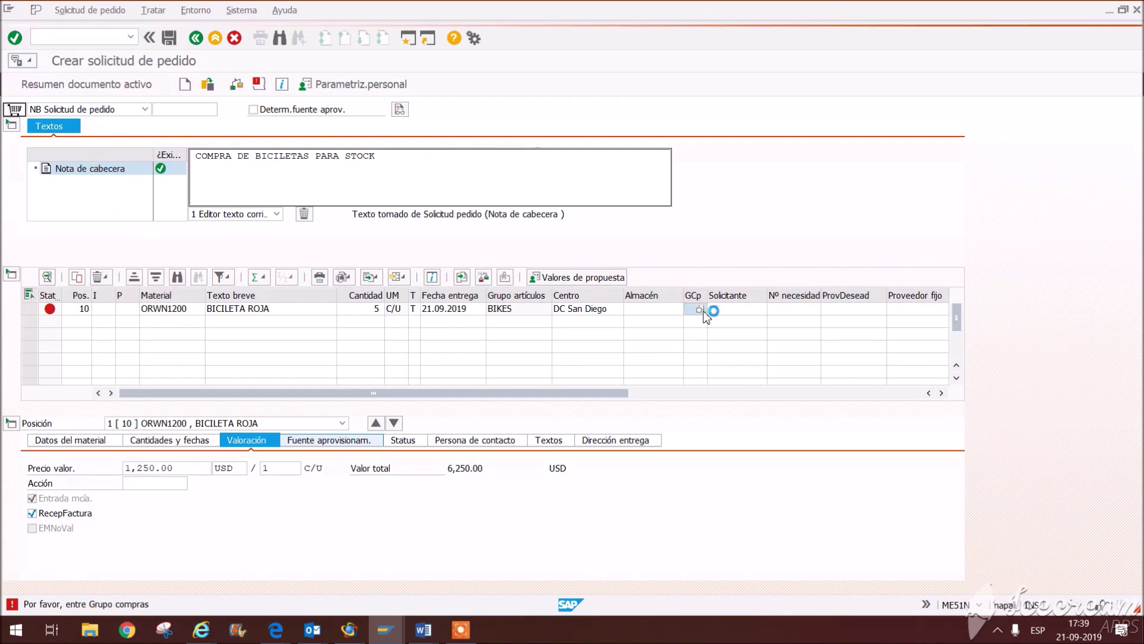
{"action": "double_click", "coordinate": [52, 159]}
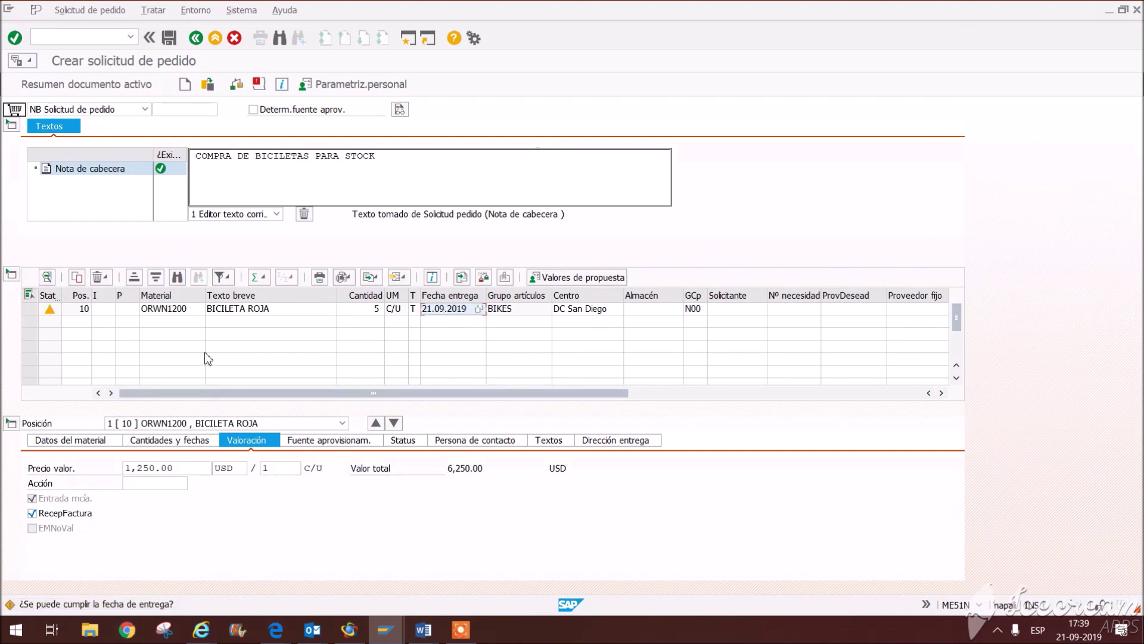
Step: Save the purchase requisition and return to SAP Easy Access
{"action": "left_click", "coordinate": [168, 38]}
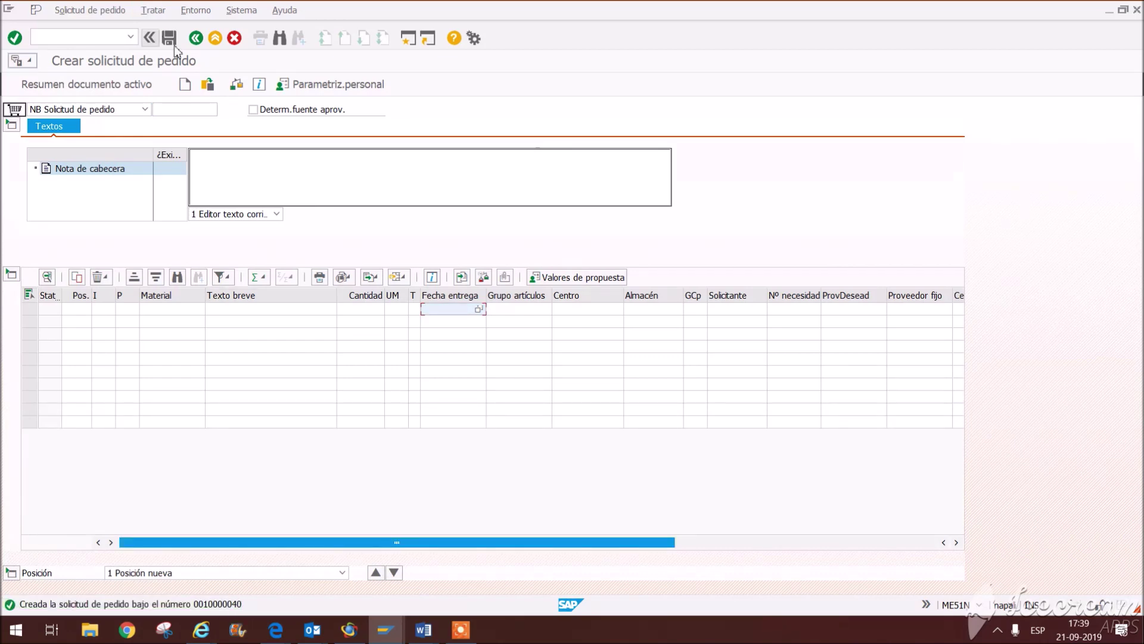
{"action": "left_click", "coordinate": [196, 38]}
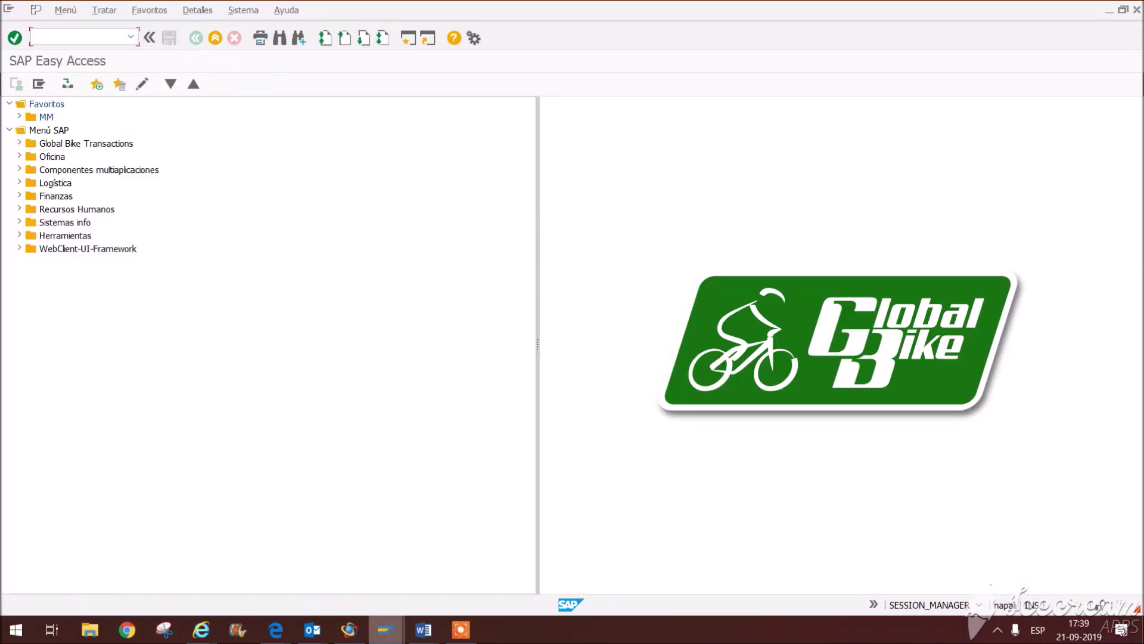
{"action": "left_click", "coordinate": [423, 630]}
Step: Read the CLP price guidance in Word's 'Confección de Pedido de compra' step, then return to SAP
{"action": "left_click", "coordinate": [567, 560]}
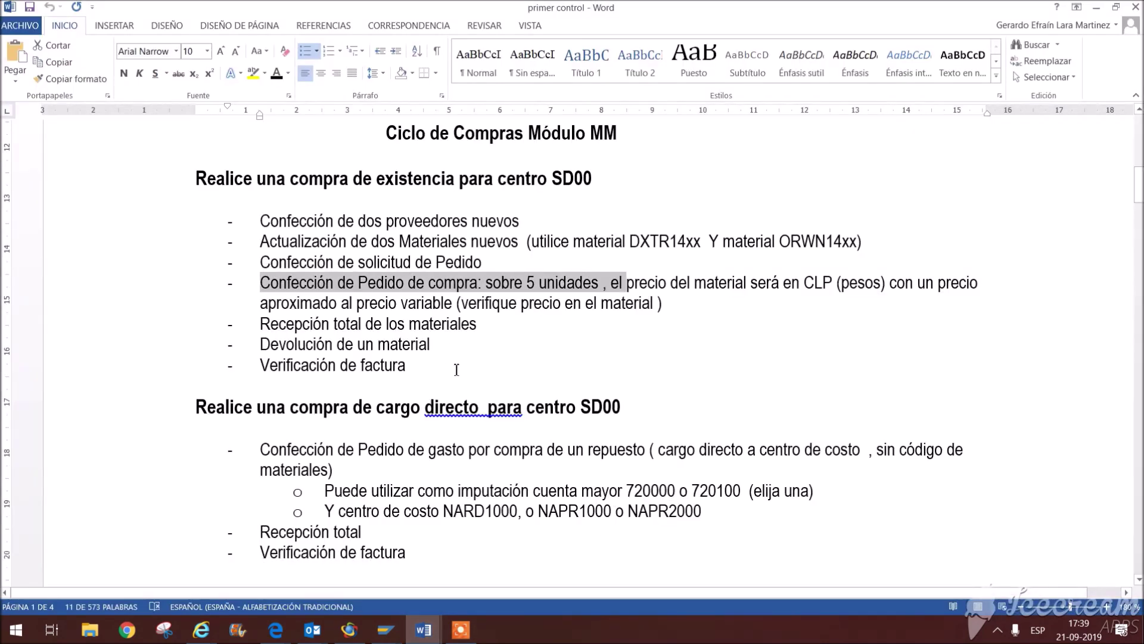
{"action": "left_click_drag", "start_coordinate": [270, 292], "coordinate": [589, 286]}
{"action": "left_click_drag", "start_coordinate": [579, 286], "coordinate": [260, 284]}
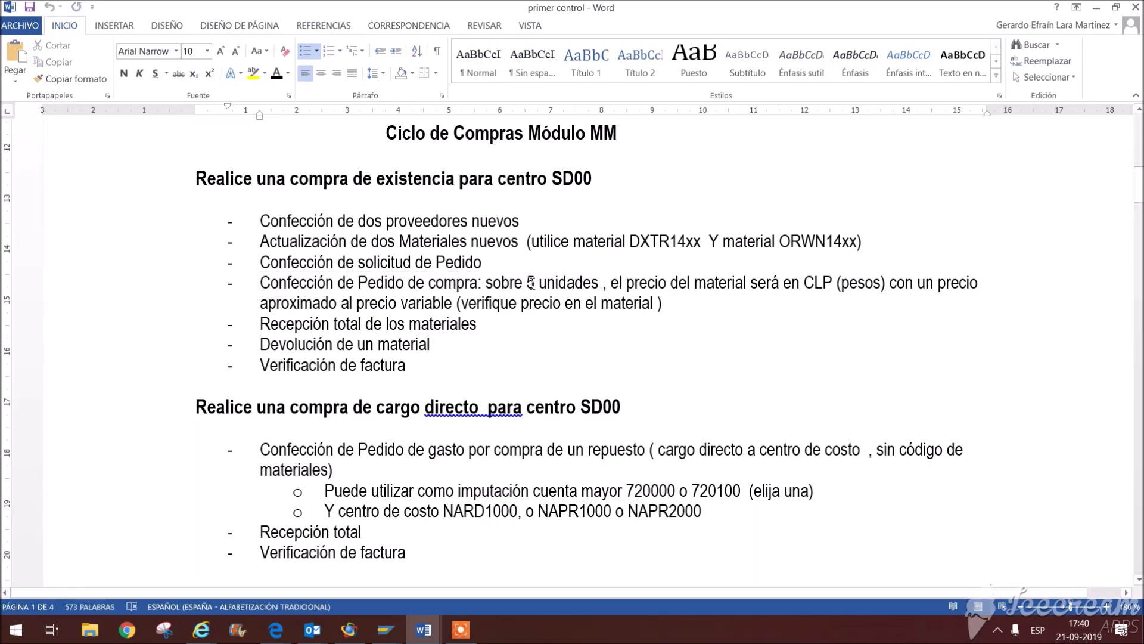
{"action": "left_click_drag", "start_coordinate": [637, 283], "coordinate": [833, 284]}
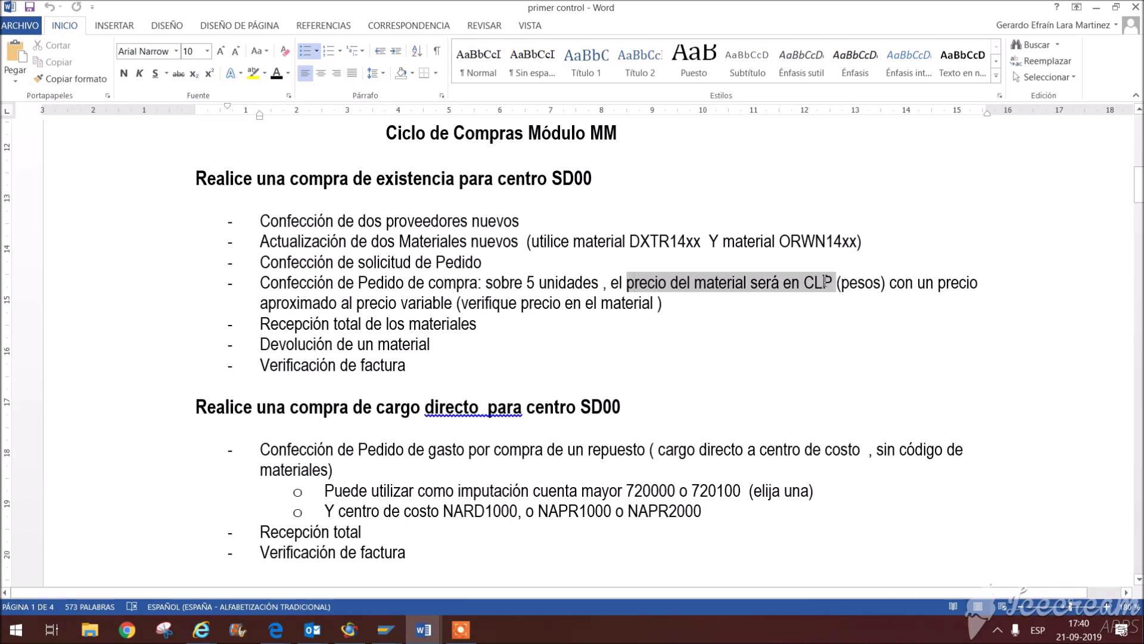
{"action": "left_click", "coordinate": [846, 321]}
{"action": "left_click_drag", "start_coordinate": [993, 287], "coordinate": [880, 283]}
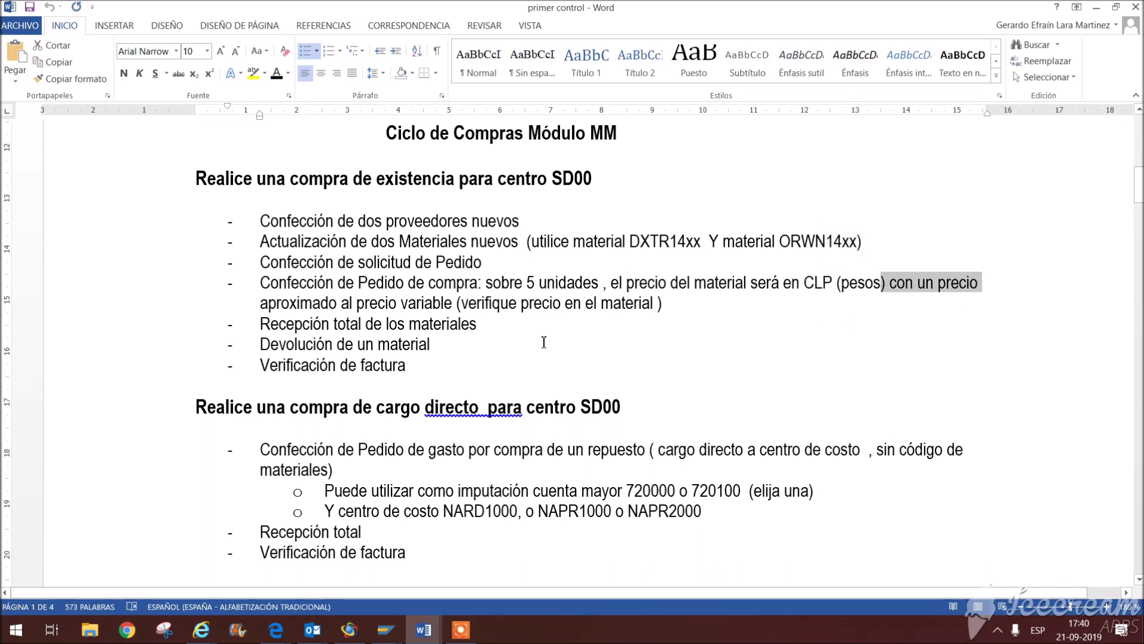
{"action": "left_click", "coordinate": [669, 303]}
{"action": "left_click_drag", "start_coordinate": [669, 302], "coordinate": [236, 288]}
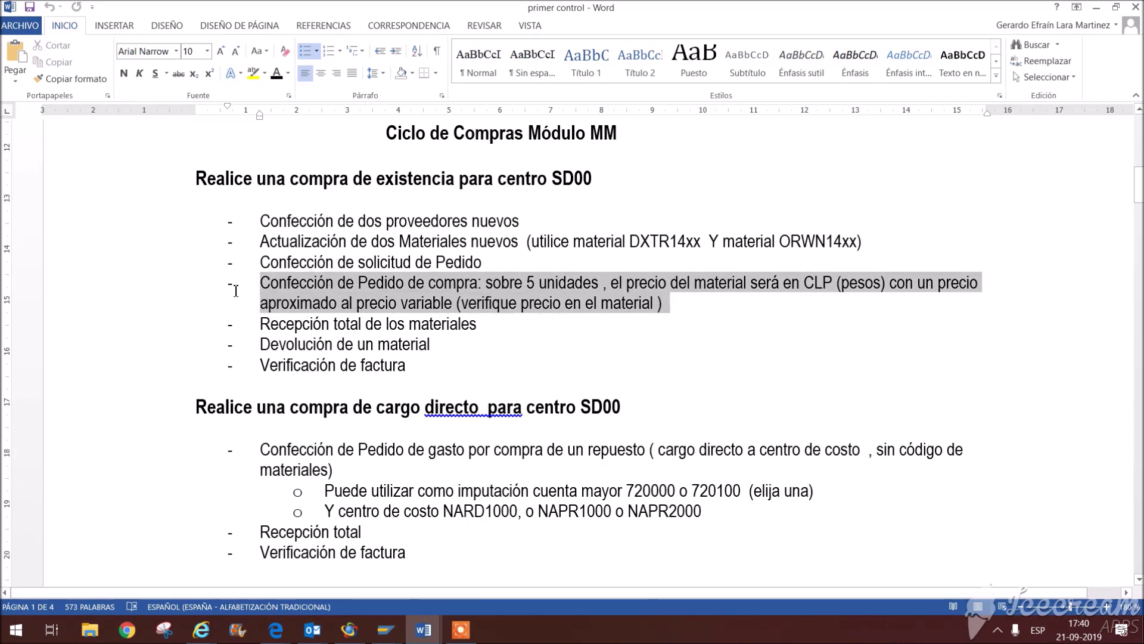
{"action": "left_click", "coordinate": [638, 365]}
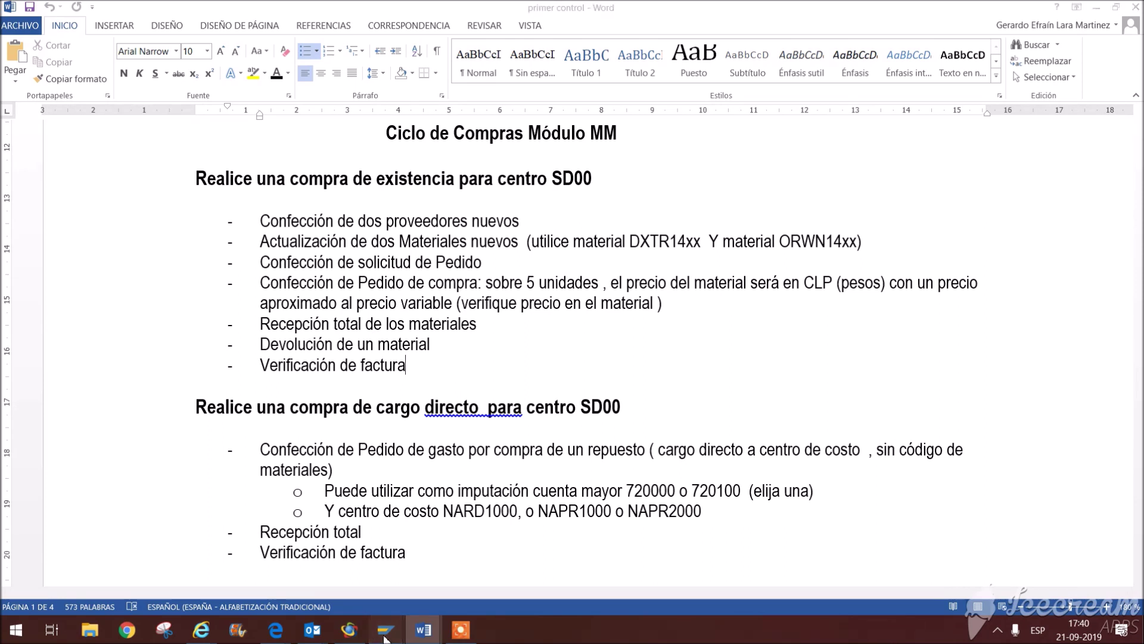
{"action": "mouse_move", "coordinate": [386, 630]}
{"action": "left_click", "coordinate": [414, 578]}
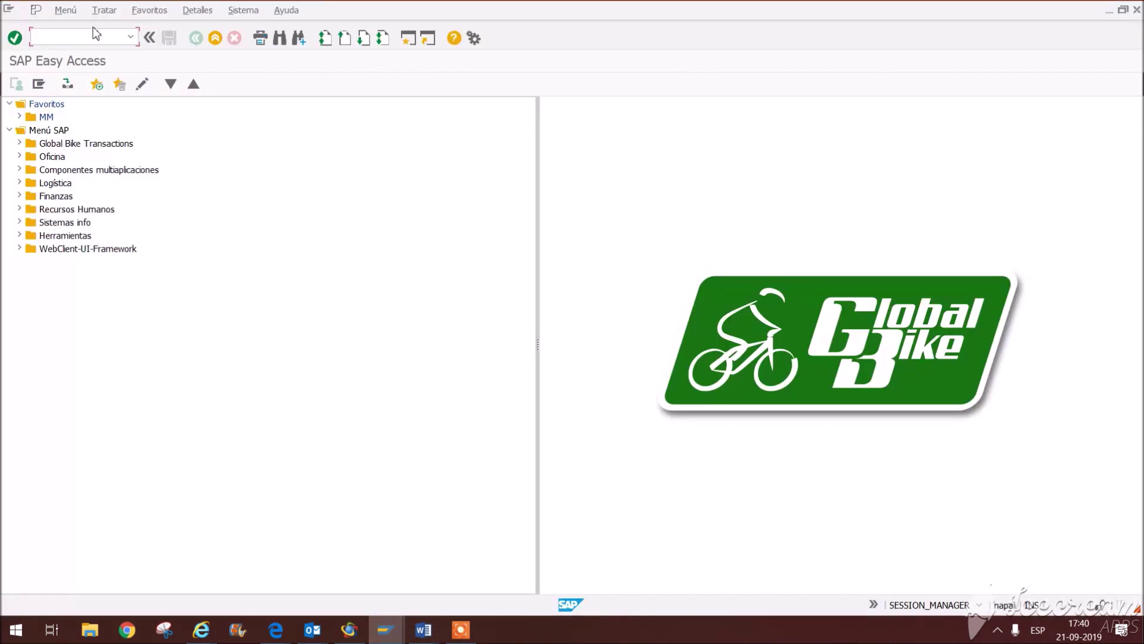
Step: Start a purchase order with ME21N and enter the vendor
{"action": "type", "text": "ME21N"}
{"action": "key", "text": "Return"}
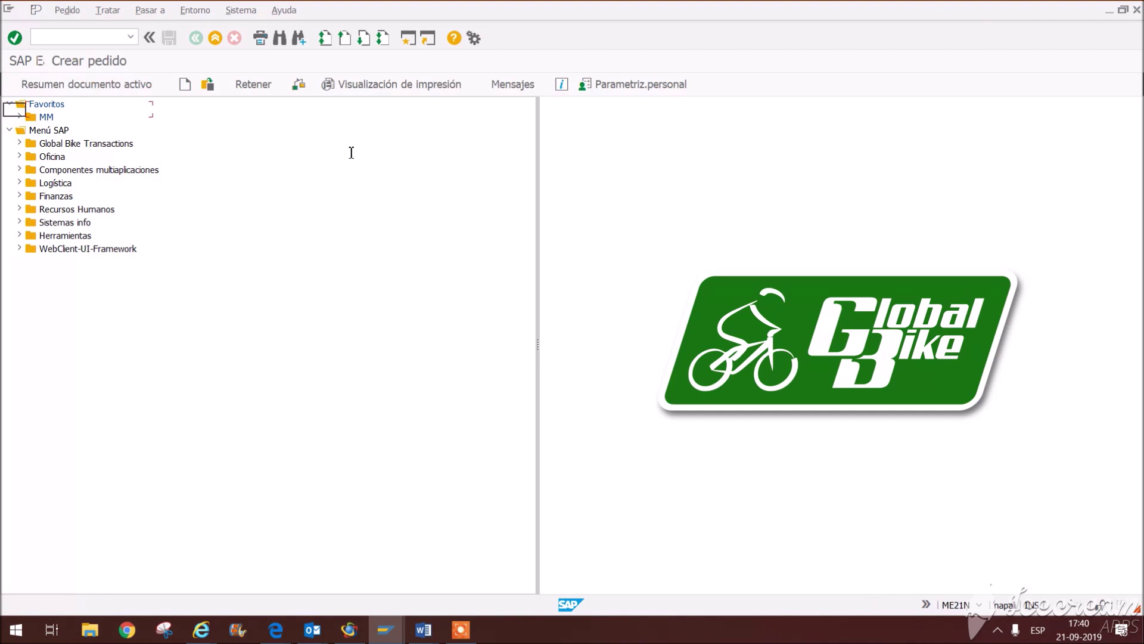
{"action": "left_click", "coordinate": [382, 109]}
{"action": "type", "text": "12"}
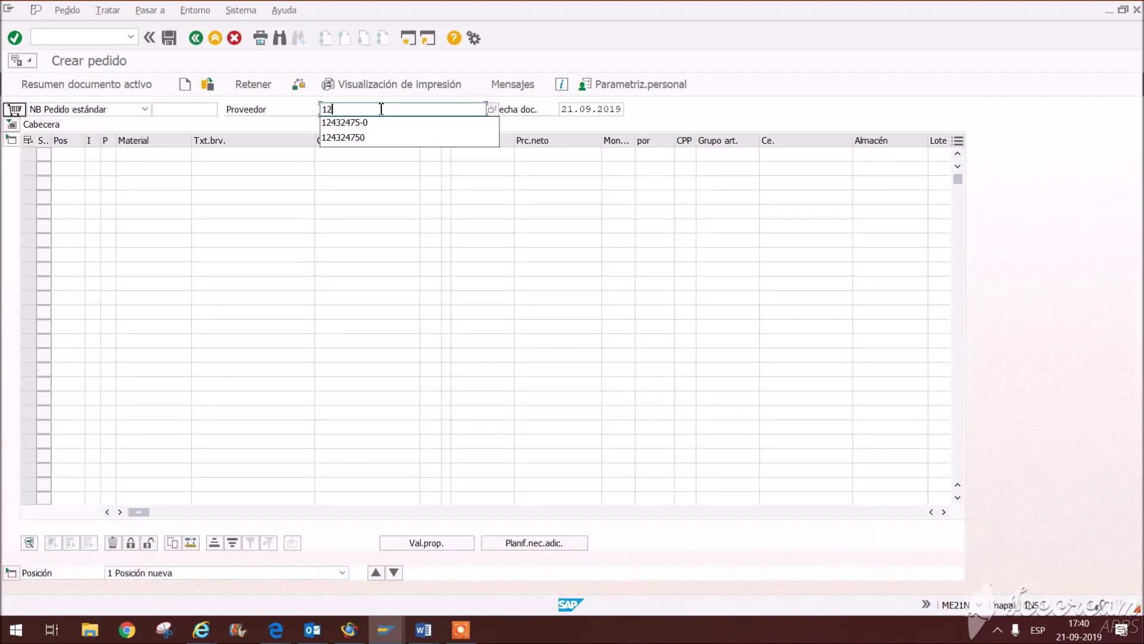
{"action": "type", "text": "43264"}
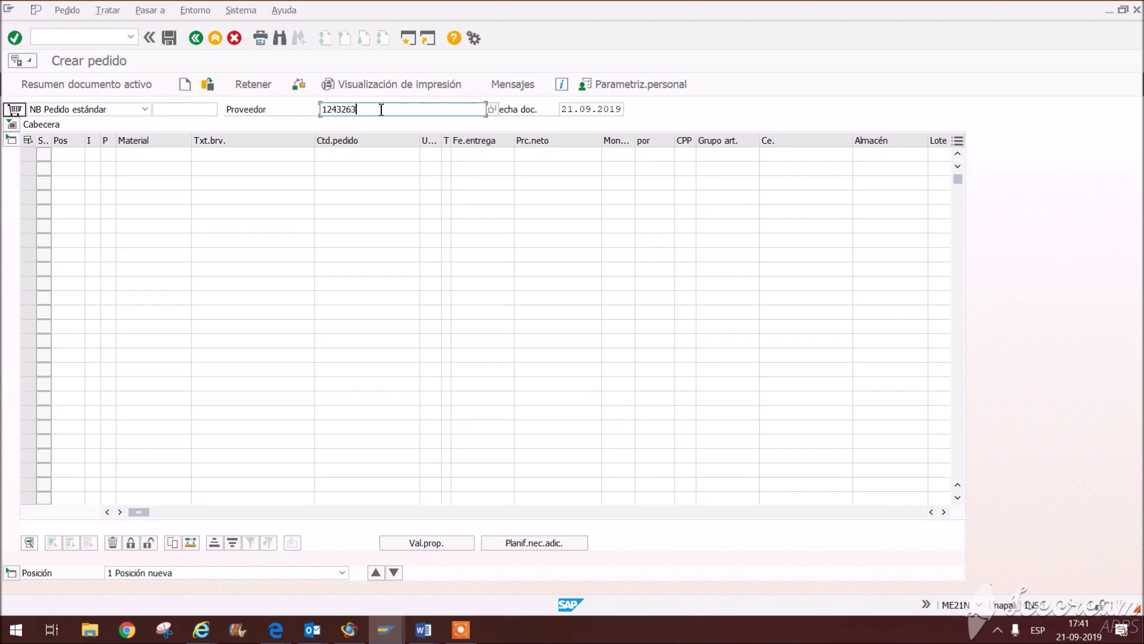
{"action": "key", "text": "Return"}
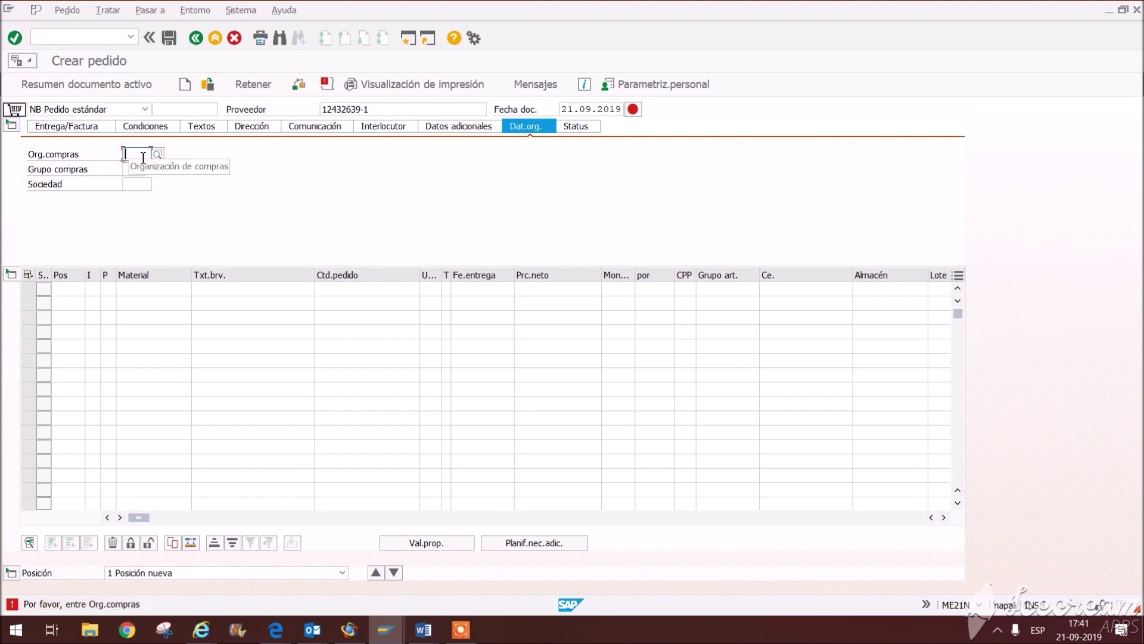
Step: Reference the purchase requisition in row 1 to load its item
{"action": "left_click_drag", "start_coordinate": [152, 517], "coordinate": [340, 525]}
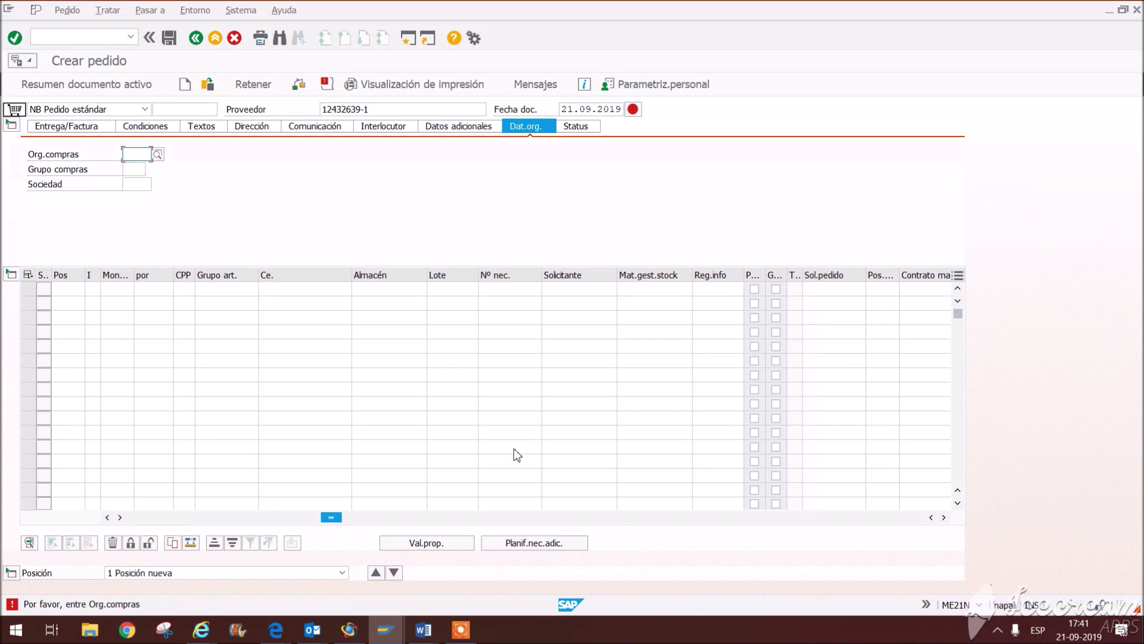
{"action": "left_click", "coordinate": [830, 290]}
{"action": "type", "text": "10000010"}
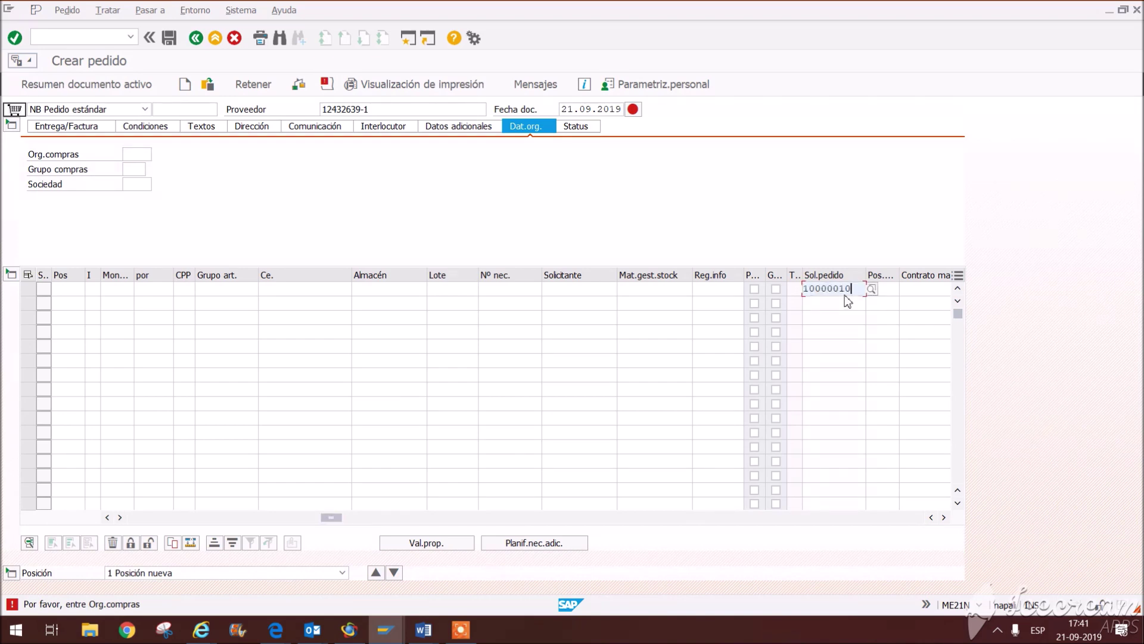
{"action": "key", "text": "BackSpace"}
{"action": "type", "text": "4"}
{"action": "key", "text": "Return"}
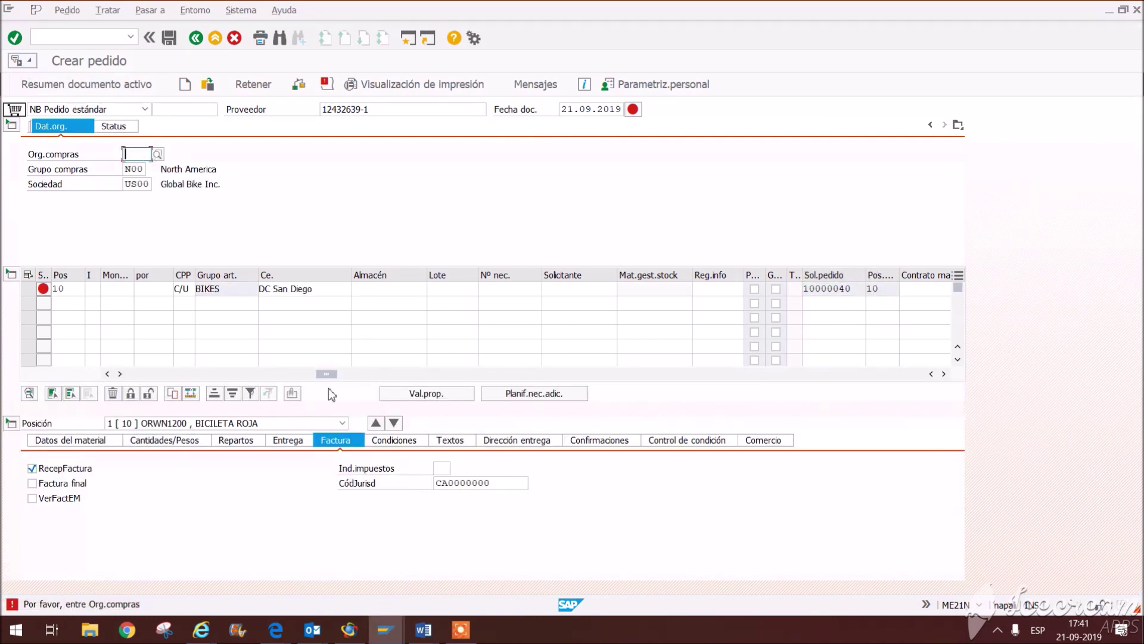
Step: Set purchasing organization US00 and review the 850,000 CLP gross price in the item conditions
{"action": "left_click_drag", "start_coordinate": [326, 374], "coordinate": [120, 374]}
{"action": "left_click", "coordinate": [131, 153]}
{"action": "left_click", "coordinate": [137, 167]}
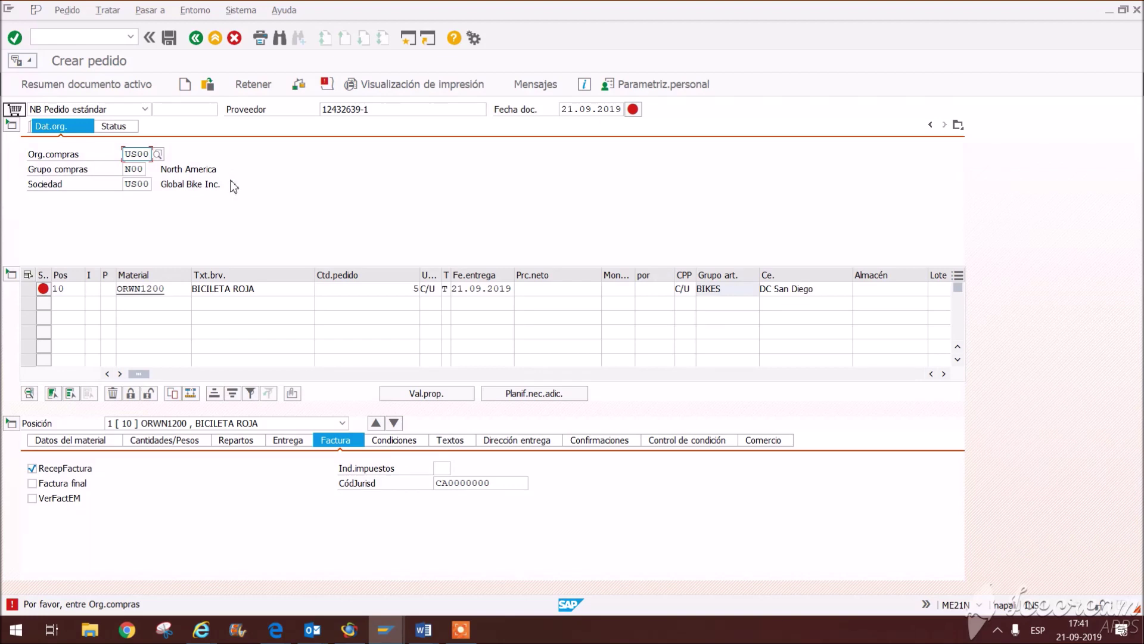
{"action": "key", "text": "Return"}
{"action": "key", "text": "Return"}
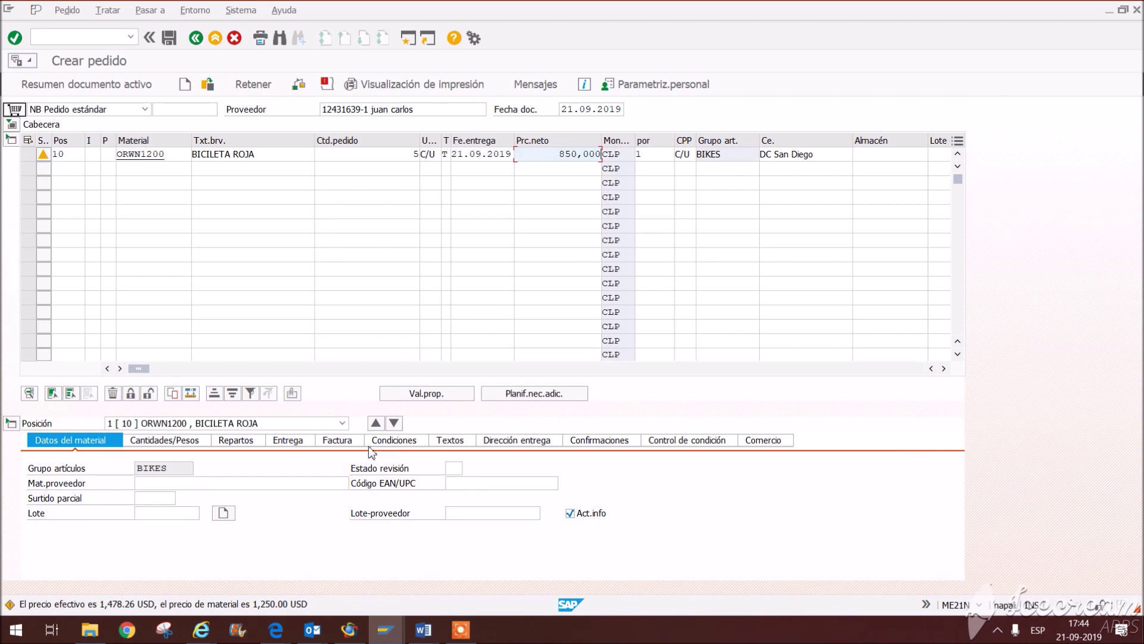
{"action": "left_click", "coordinate": [377, 442]}
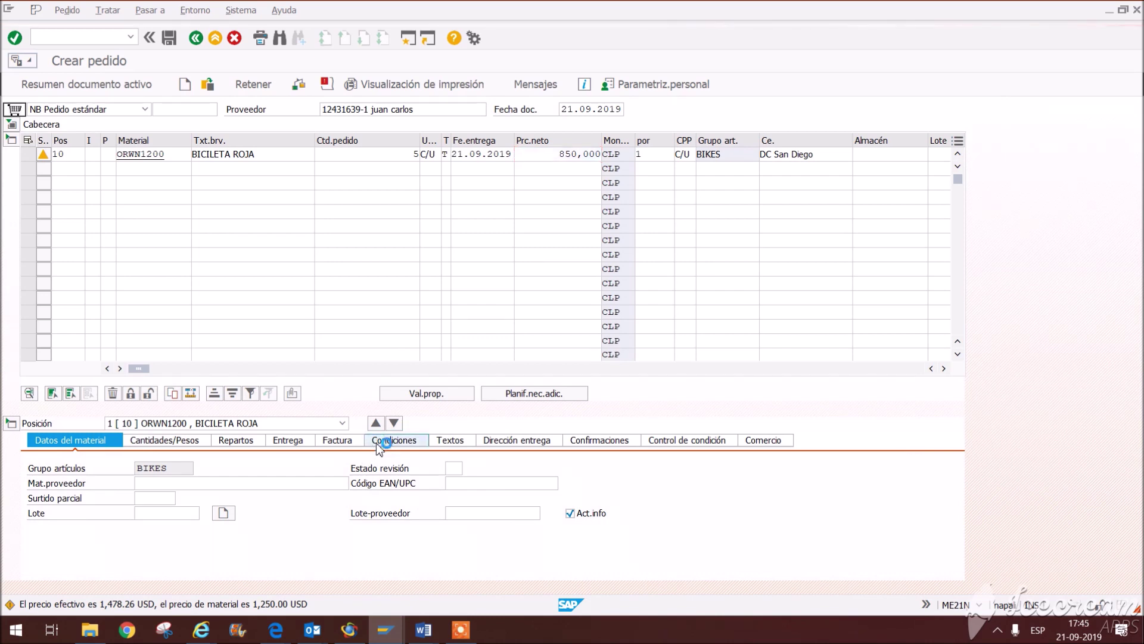
{"action": "left_click_drag", "start_coordinate": [252, 410], "coordinate": [318, 411]}
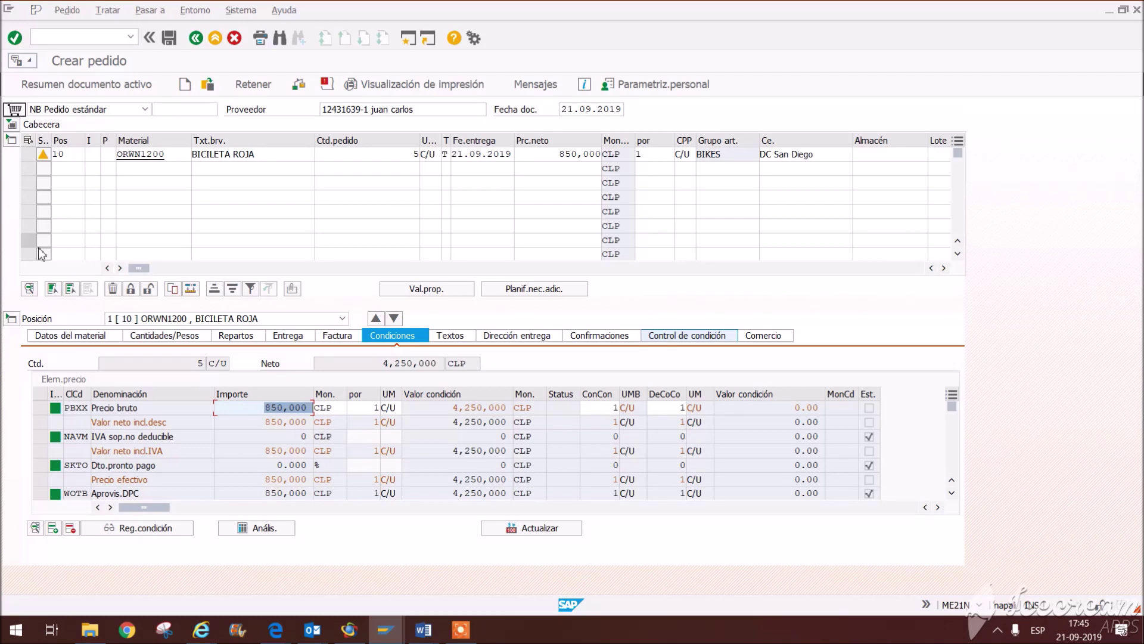
Step: Review the item's warning messages, then save the purchase order for 5 BICICLETA ROJA
{"action": "left_click", "coordinate": [45, 156]}
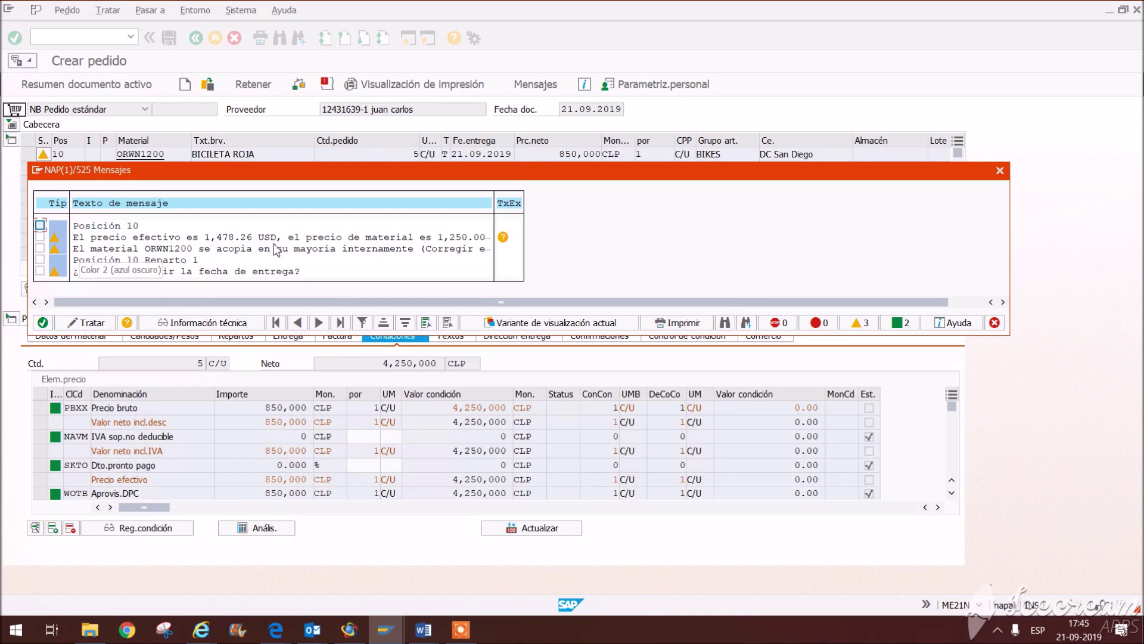
{"action": "left_click", "coordinate": [1002, 171]}
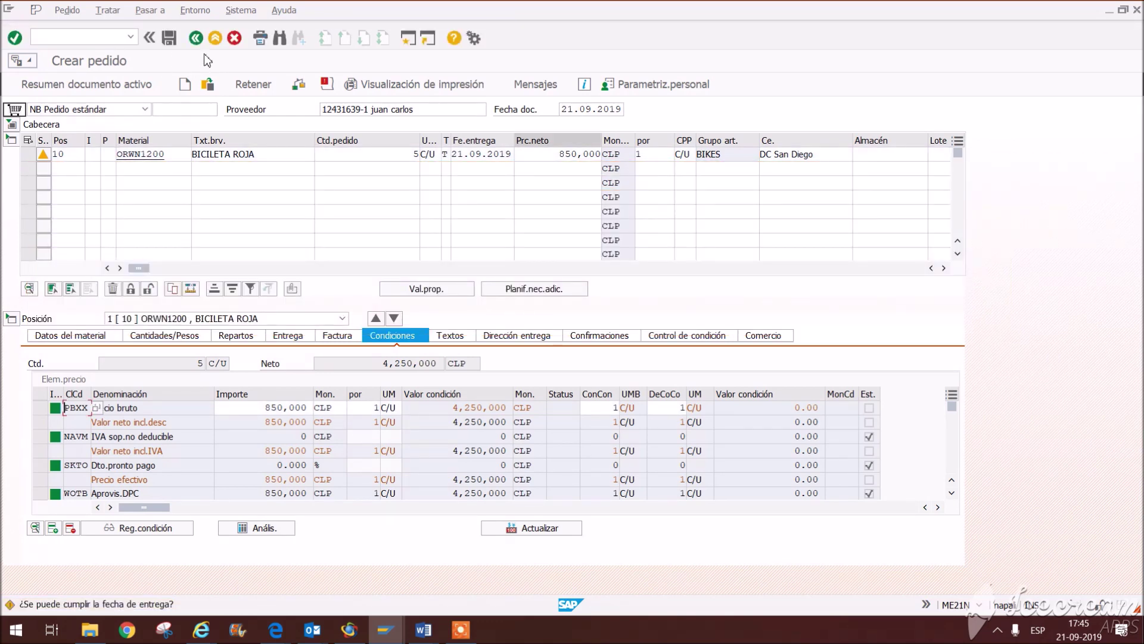
{"action": "left_click", "coordinate": [169, 38]}
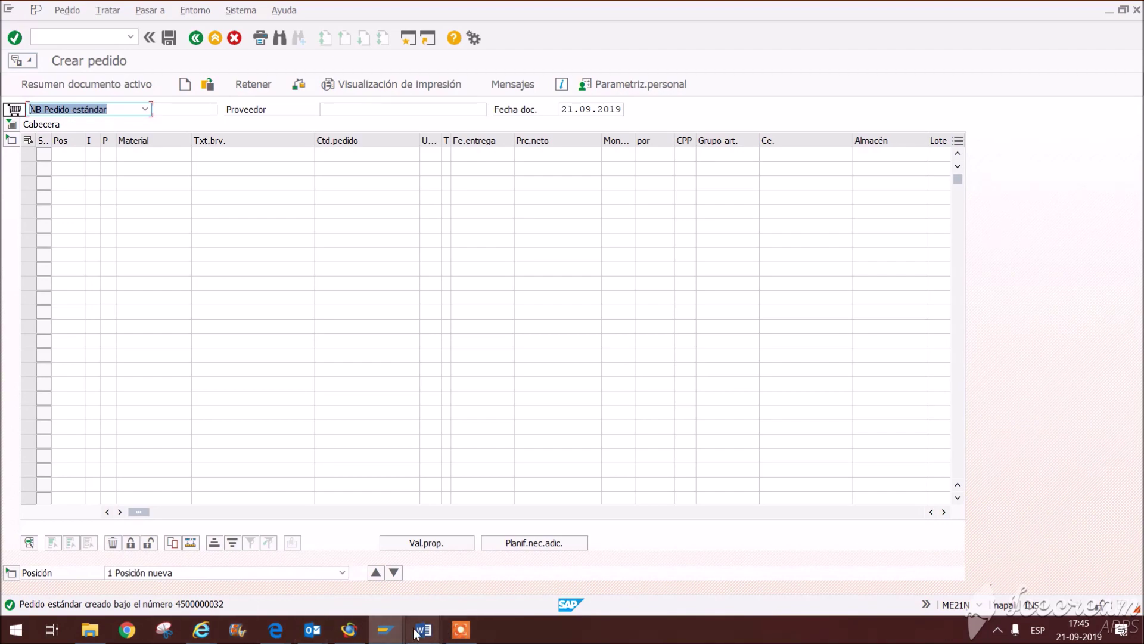
Step: Check the 'Recepción total de los materiales' task in Word, then switch back to SAP
{"action": "mouse_move", "coordinate": [420, 631]}
{"action": "left_click", "coordinate": [519, 577]}
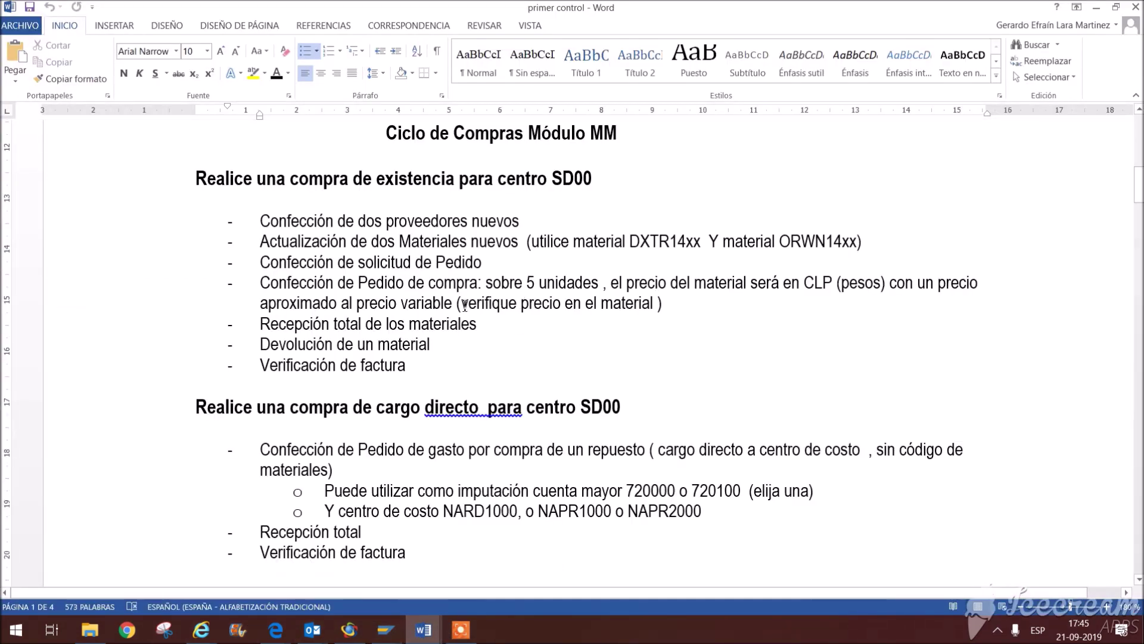
{"action": "left_click_drag", "start_coordinate": [290, 305], "coordinate": [663, 315]}
{"action": "left_click", "coordinate": [512, 360]}
{"action": "triple_click", "coordinate": [499, 328]}
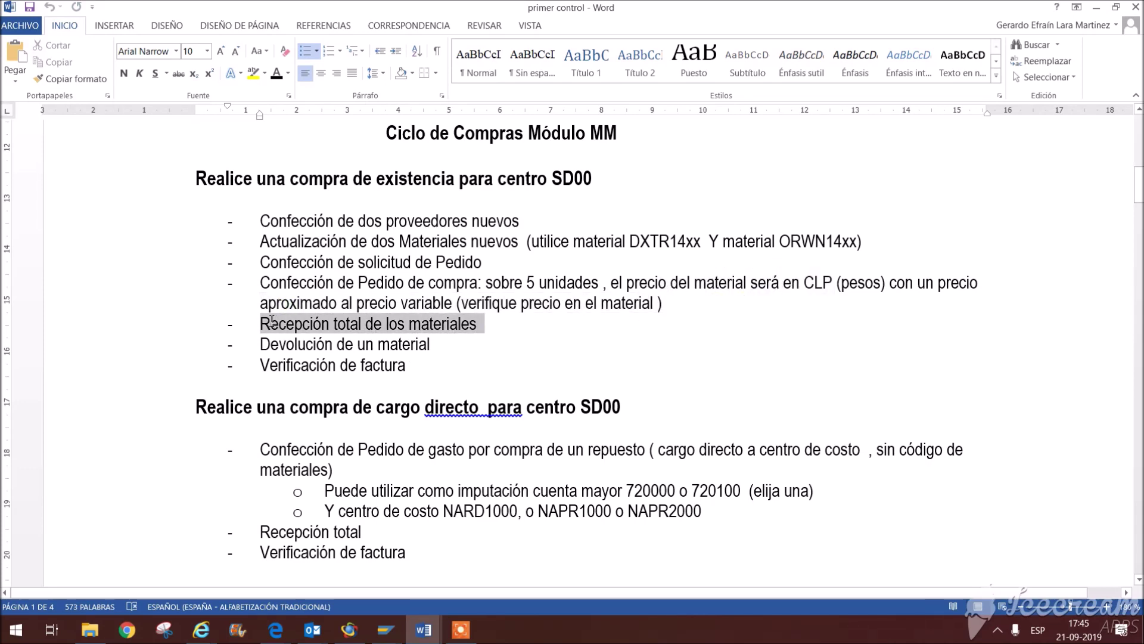
{"action": "left_click", "coordinate": [202, 385]}
{"action": "mouse_move", "coordinate": [385, 635]}
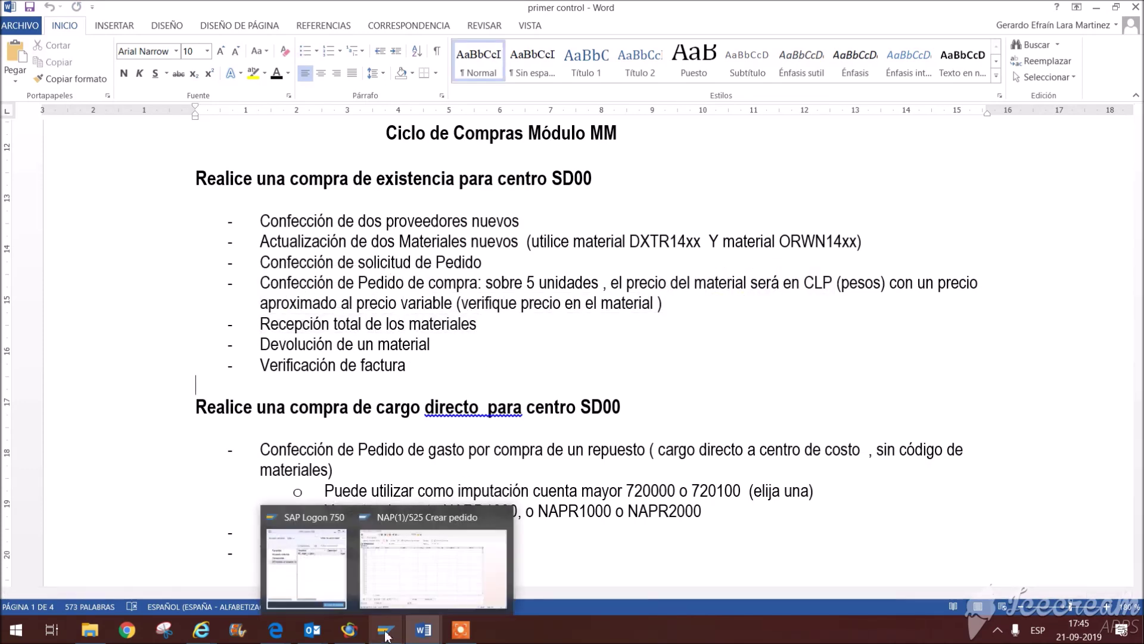
{"action": "left_click", "coordinate": [426, 566]}
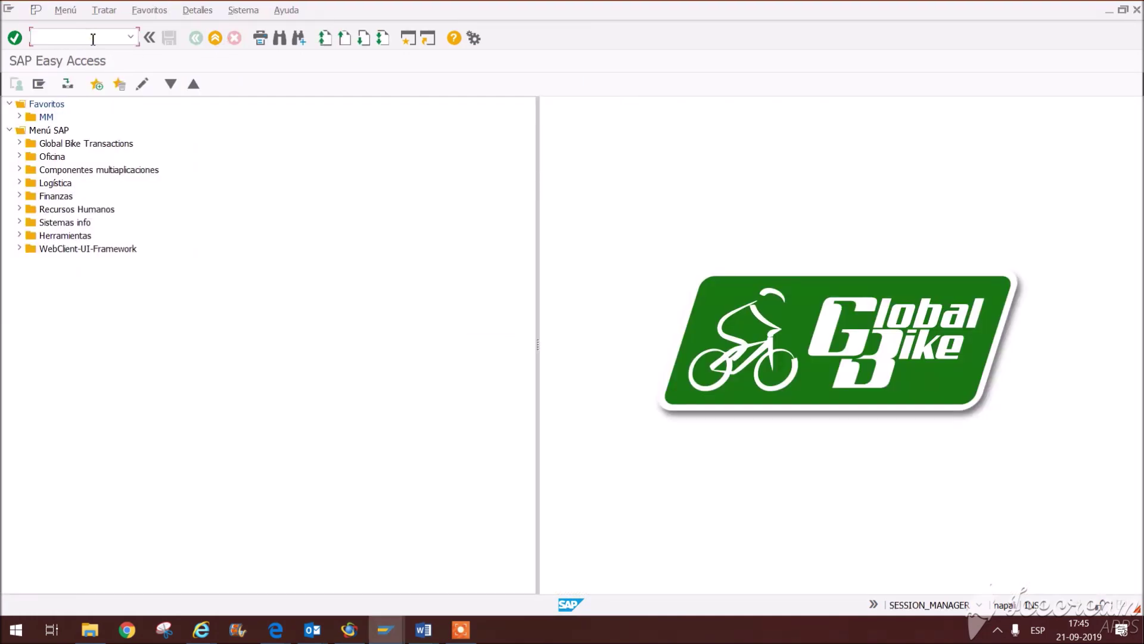
Step: Run MIGO and switch the action from A02 Devolución to A01 Entrada de mercancías
{"action": "key", "text": "Return"}
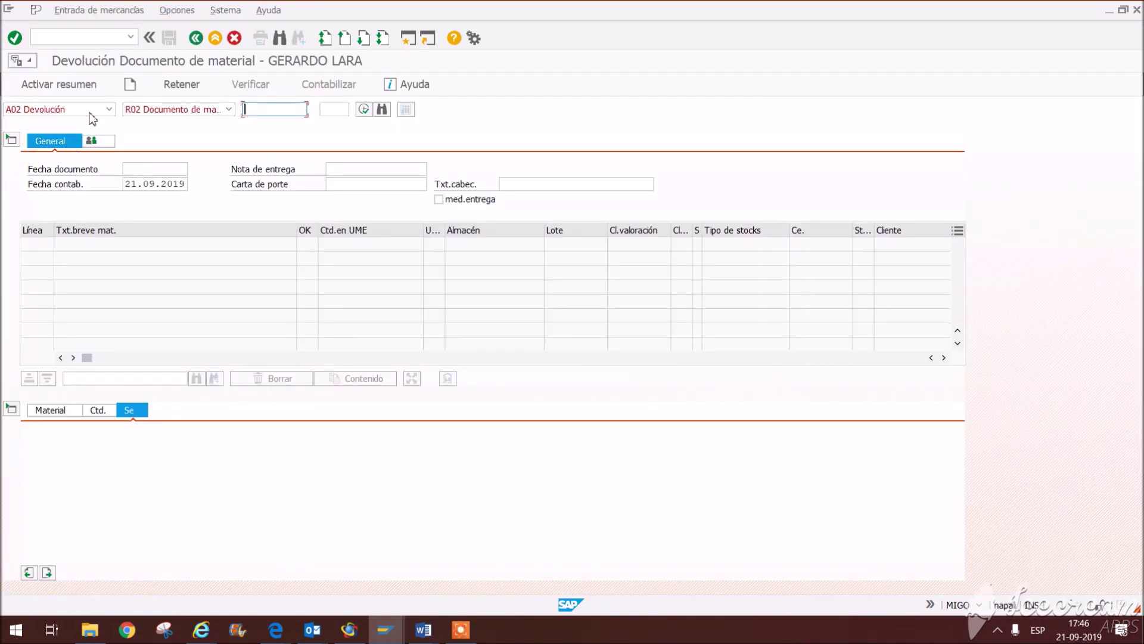
{"action": "left_click", "coordinate": [89, 111]}
{"action": "left_click", "coordinate": [79, 123]}
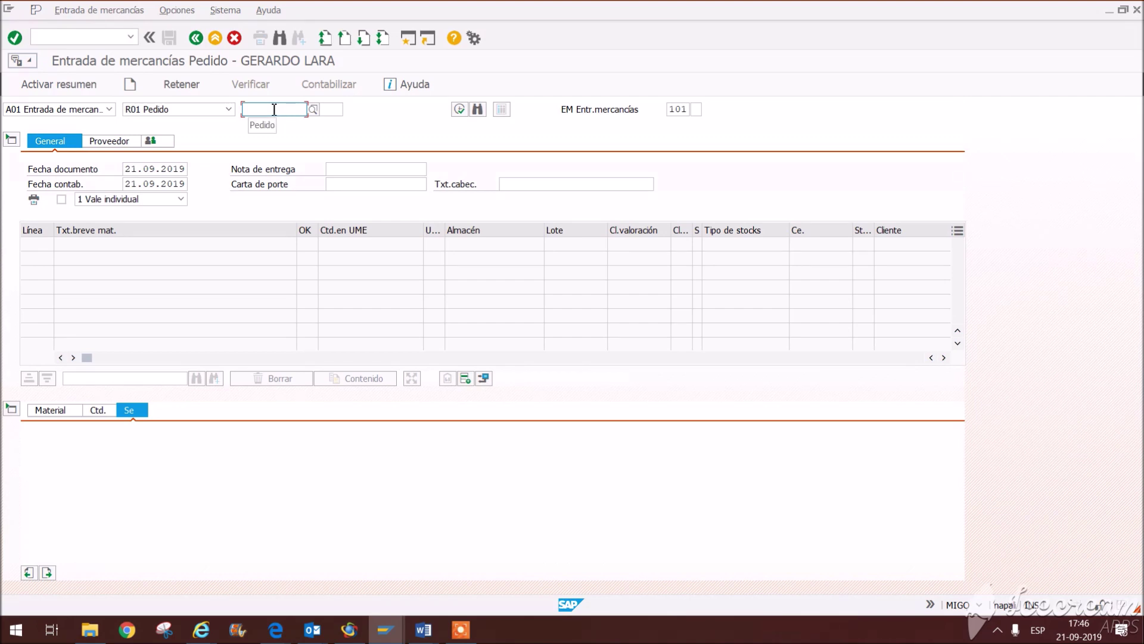
Step: Enter the purchase order number, correcting its ending to 32, to load 5 BICICLETA ROJA
{"action": "left_click", "coordinate": [274, 109]}
{"action": "left_click", "coordinate": [276, 121]}
{"action": "left_click", "coordinate": [280, 110]}
{"action": "left_click", "coordinate": [278, 122]}
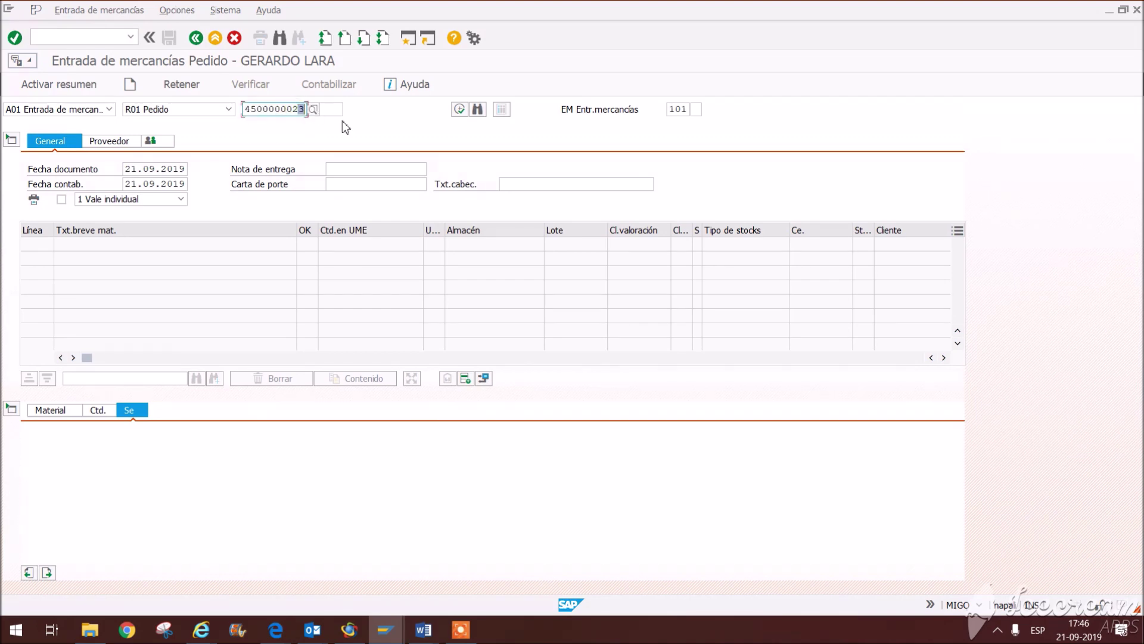
{"action": "key", "text": "Return"}
{"action": "key", "text": "BackSpace"}
{"action": "key", "text": "BackSpace"}
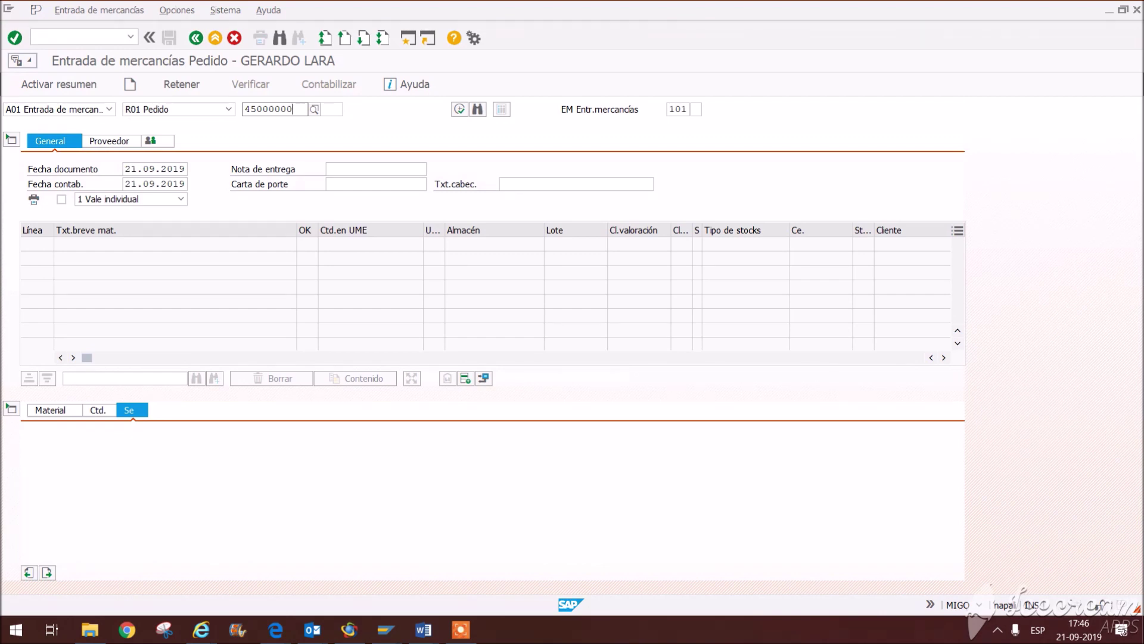
{"action": "type", "text": "32"}
{"action": "key", "text": "Return"}
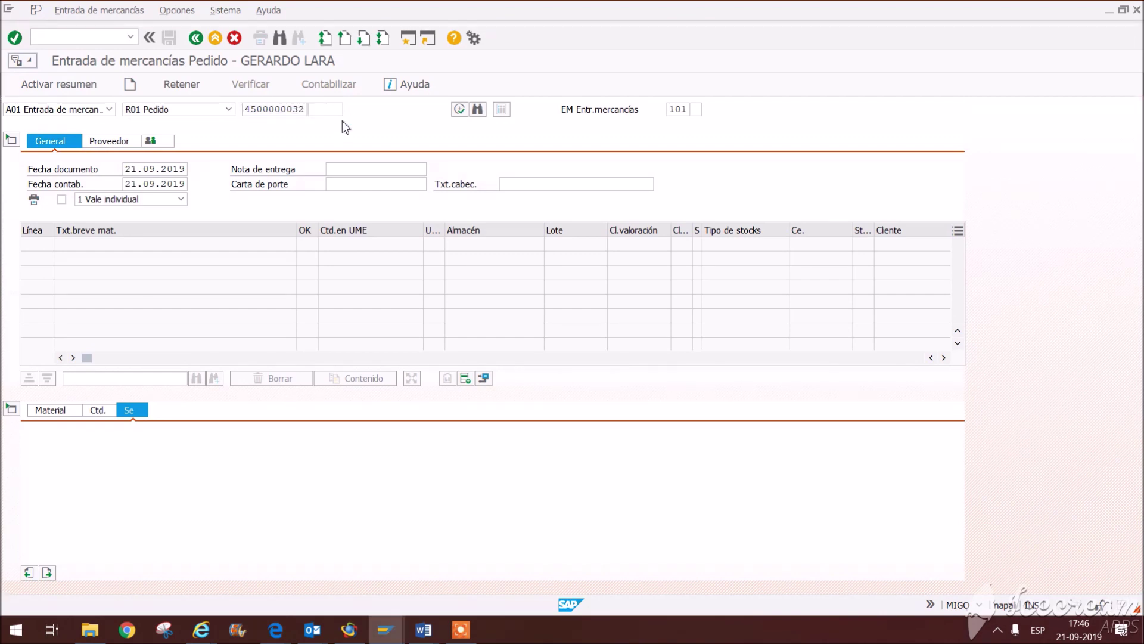
Step: Fill the delivery note and header text, mark line 1 OK, and set storage location FG00
{"action": "left_click", "coordinate": [350, 171]}
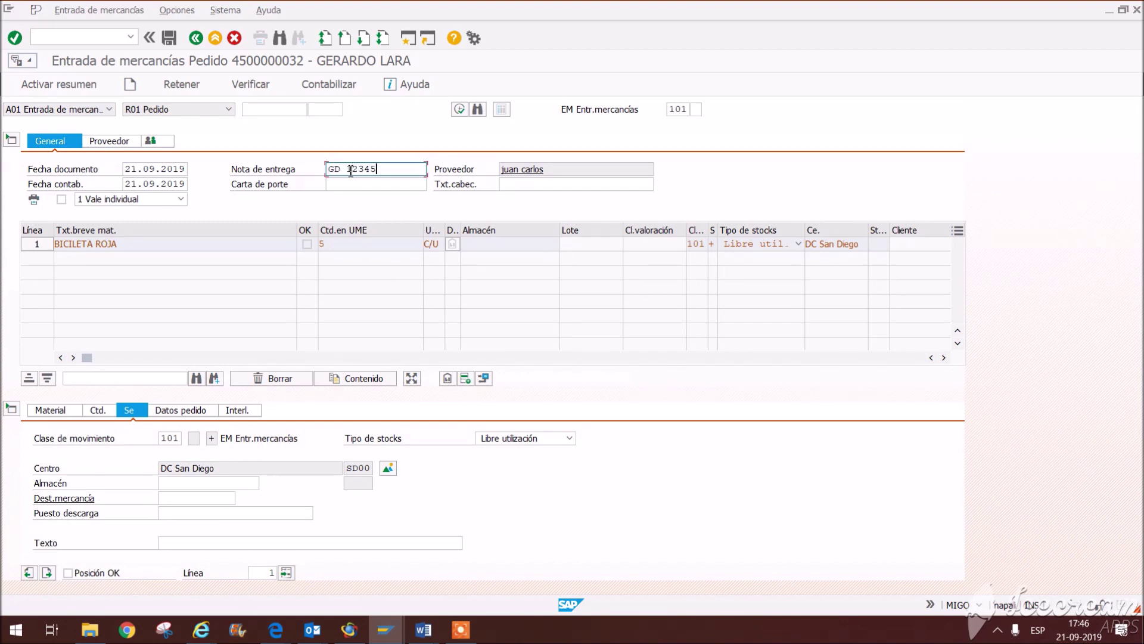
{"action": "left_click", "coordinate": [567, 185]}
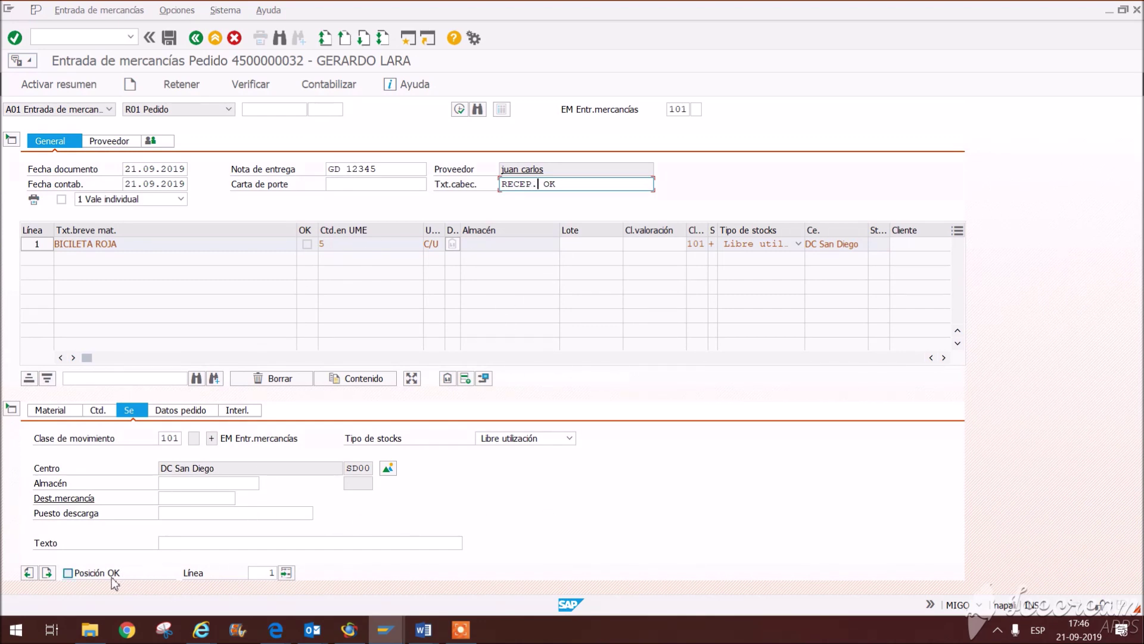
{"action": "left_click", "coordinate": [68, 574]}
{"action": "left_click", "coordinate": [179, 483]}
{"action": "left_click", "coordinate": [198, 503]}
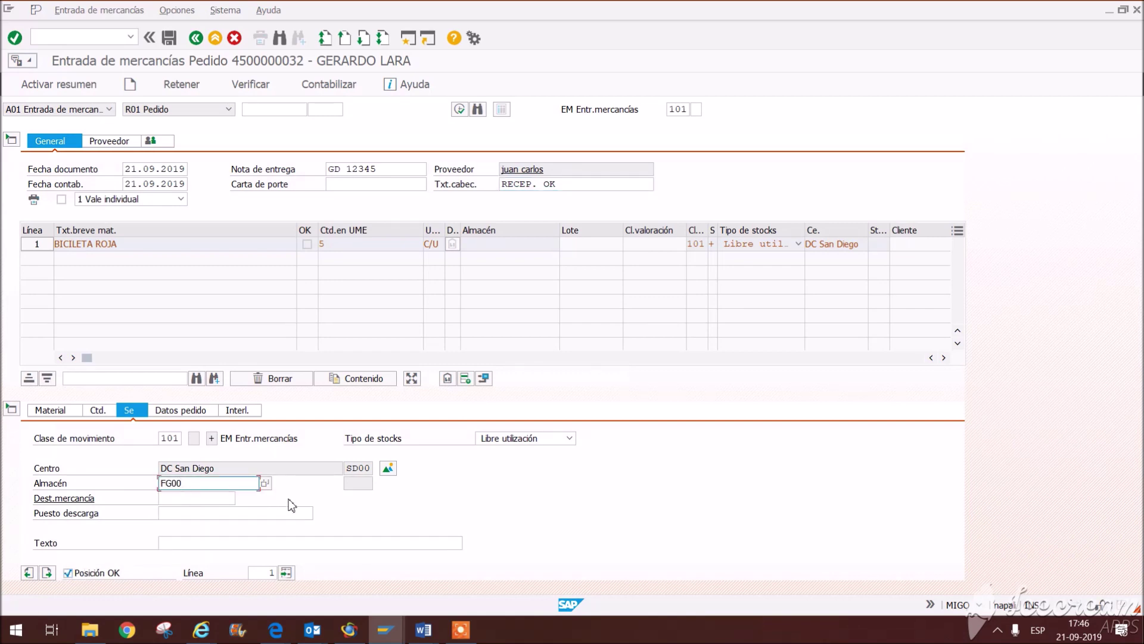
{"action": "key", "text": "Return"}
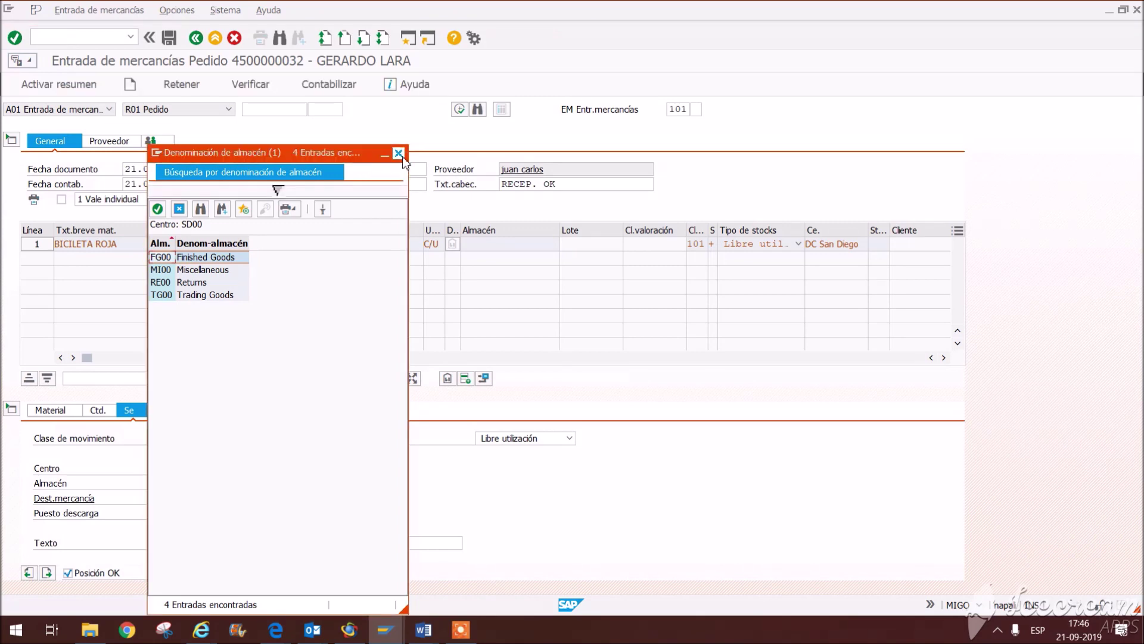
{"action": "left_click", "coordinate": [399, 154]}
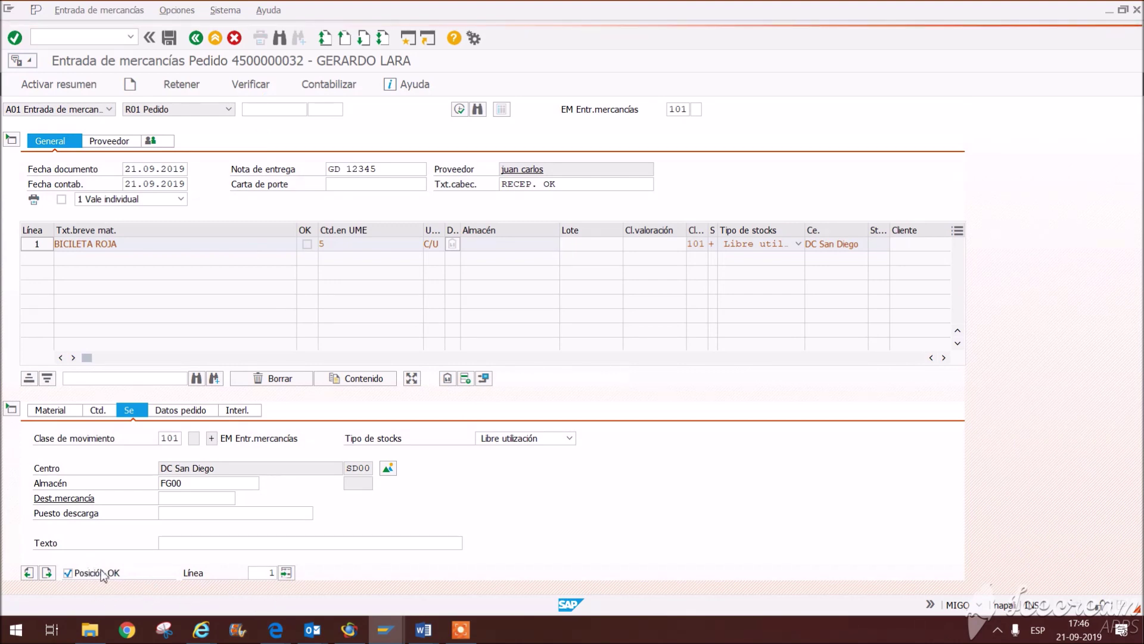
Step: Review the item quantity, check the receipt with Verificar, and post it with Contabilizar
{"action": "left_click", "coordinate": [98, 411]}
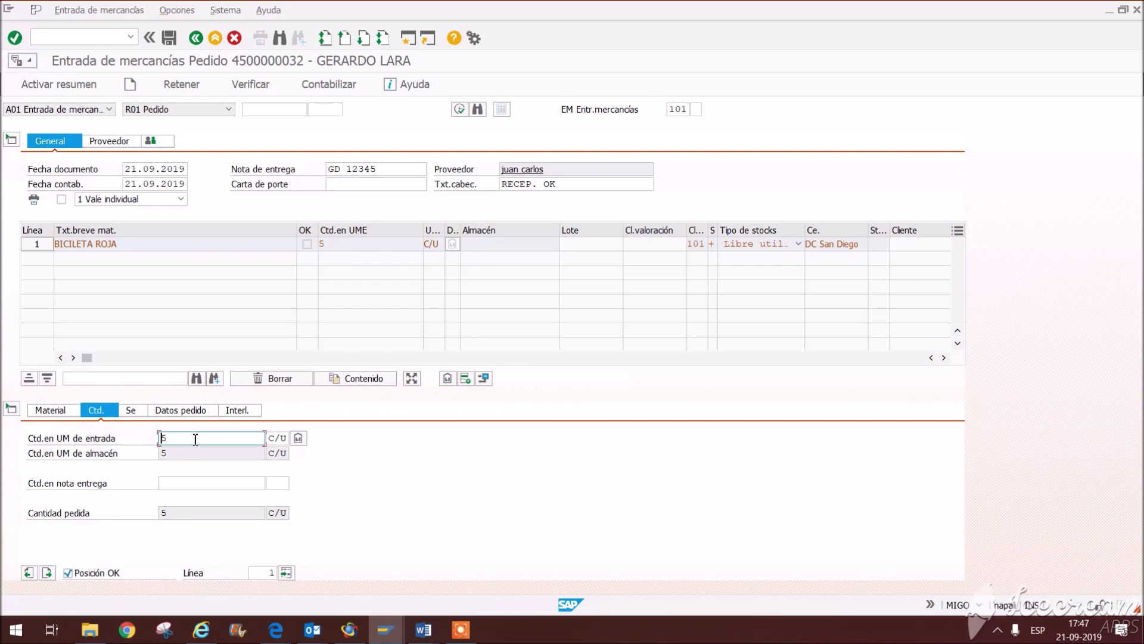
{"action": "left_click", "coordinate": [248, 84]}
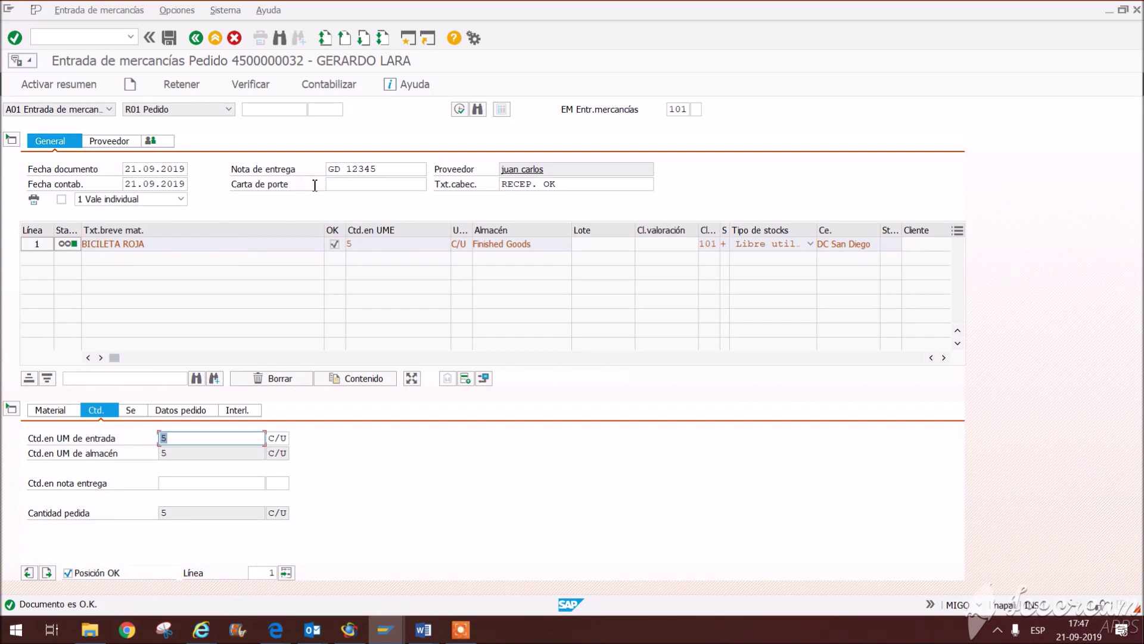
{"action": "left_click", "coordinate": [303, 89]}
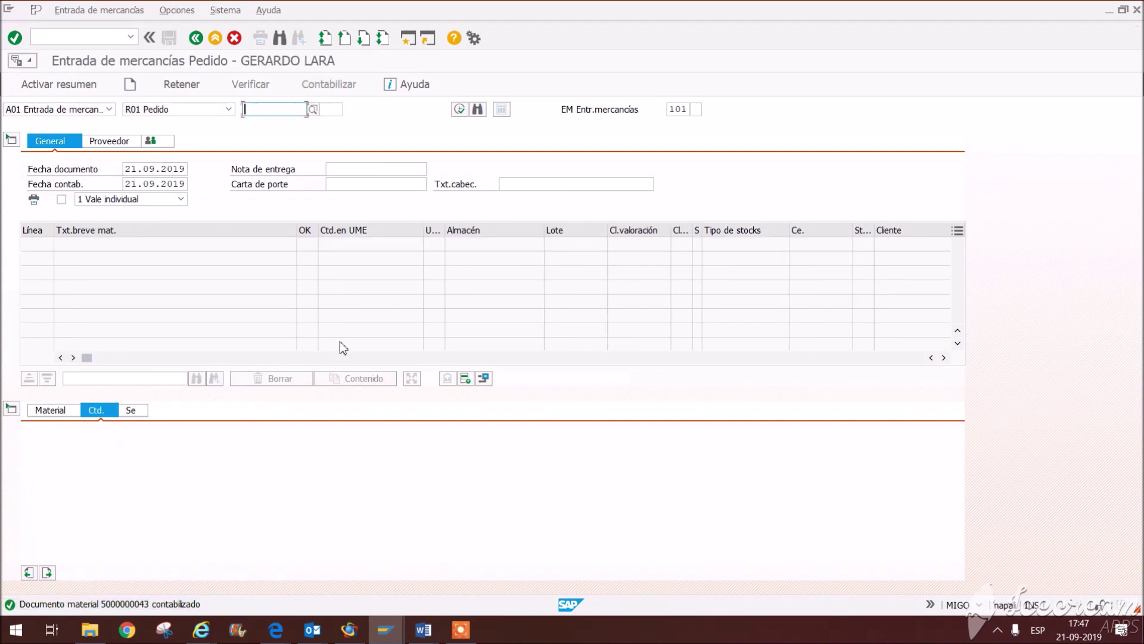
{"action": "left_click", "coordinate": [106, 112]}
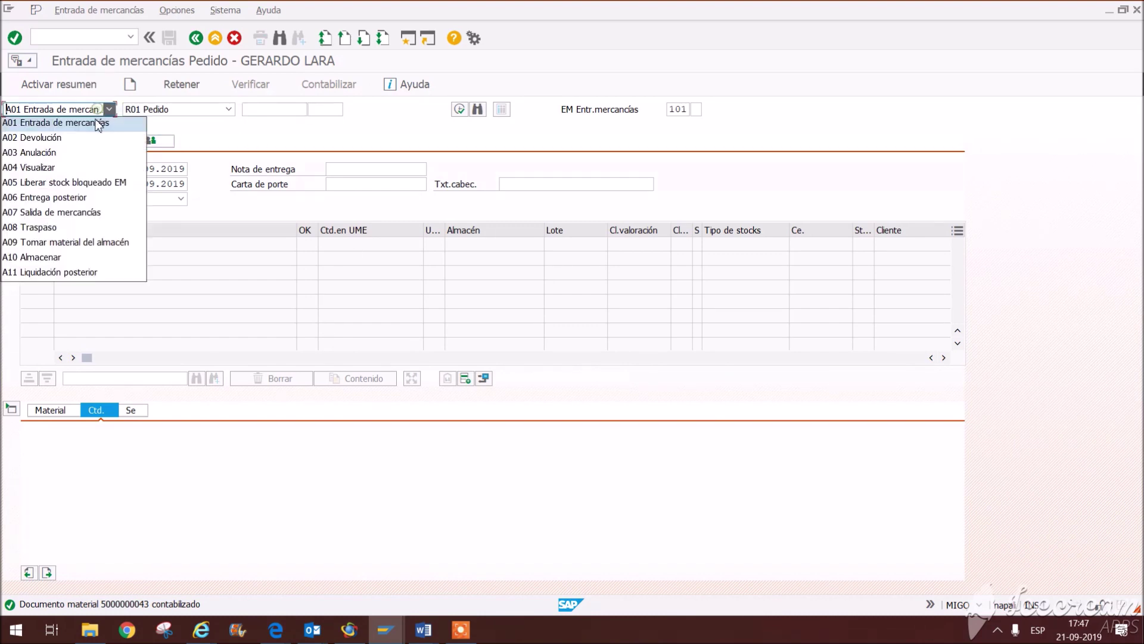
{"action": "left_click", "coordinate": [57, 168]}
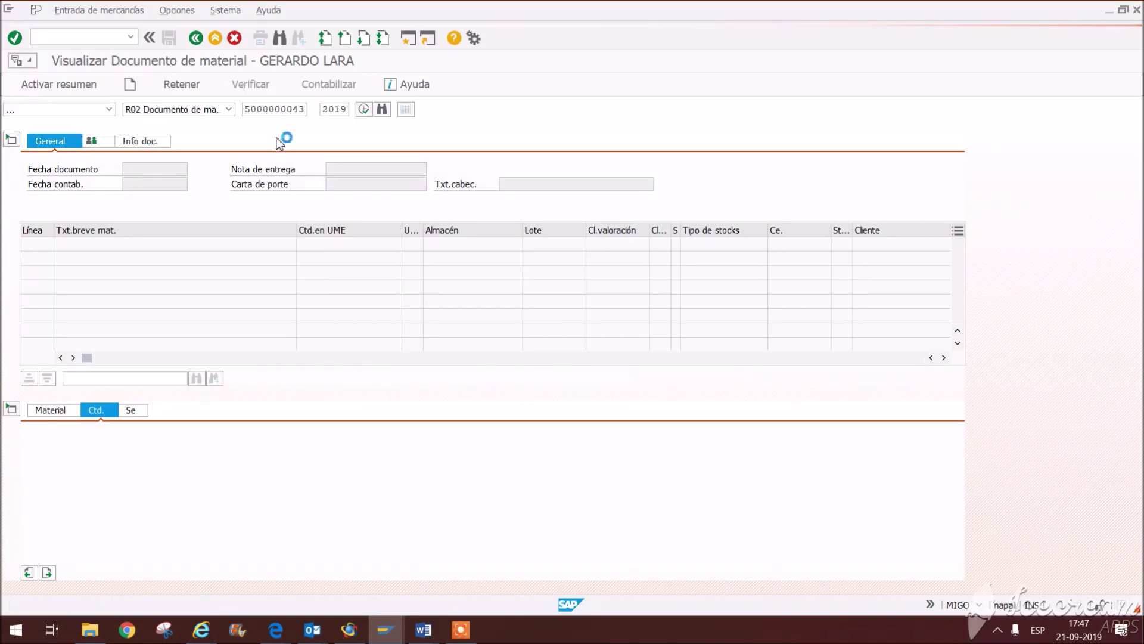
{"action": "left_click", "coordinate": [140, 141]}
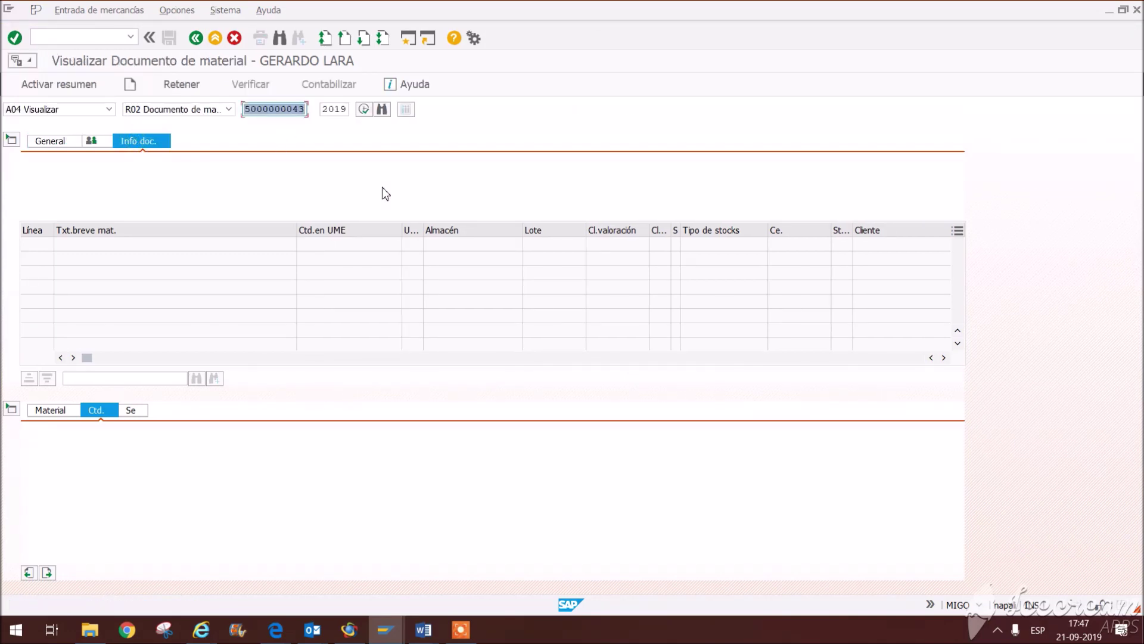
{"action": "key", "text": "Return"}
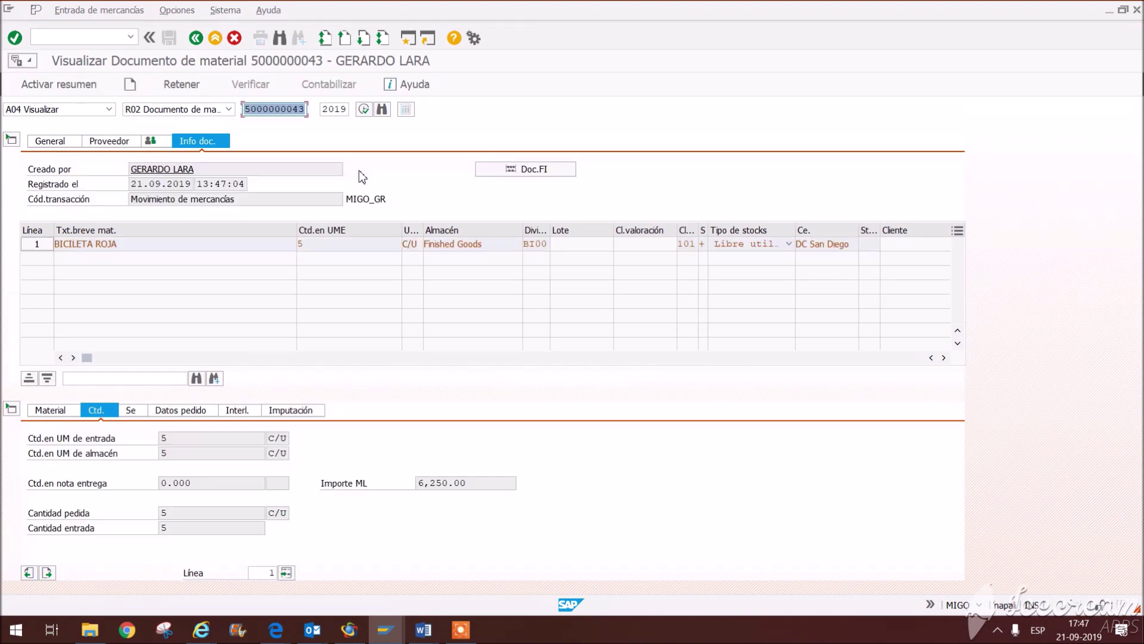
{"action": "left_click", "coordinate": [544, 171]}
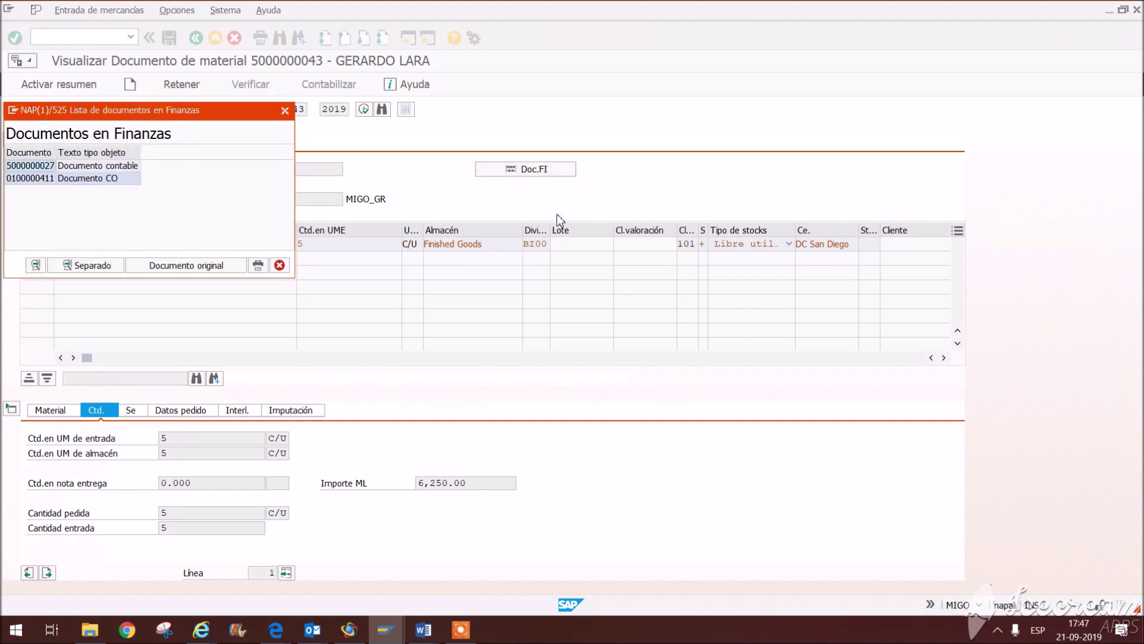
{"action": "double_click", "coordinate": [93, 170]}
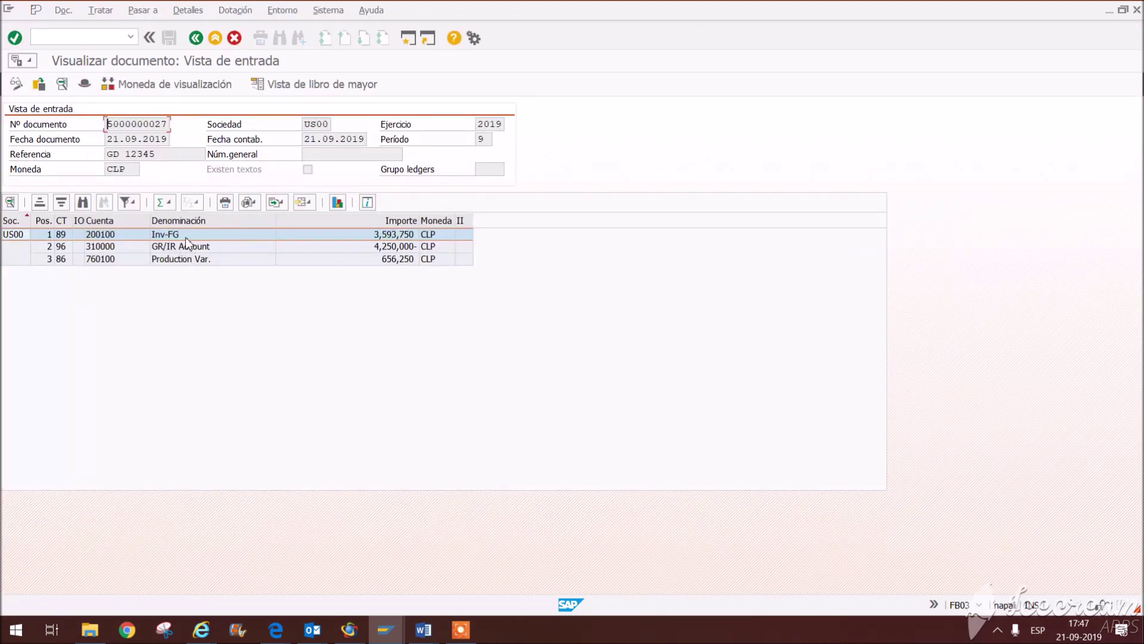
{"action": "left_click", "coordinate": [401, 248]}
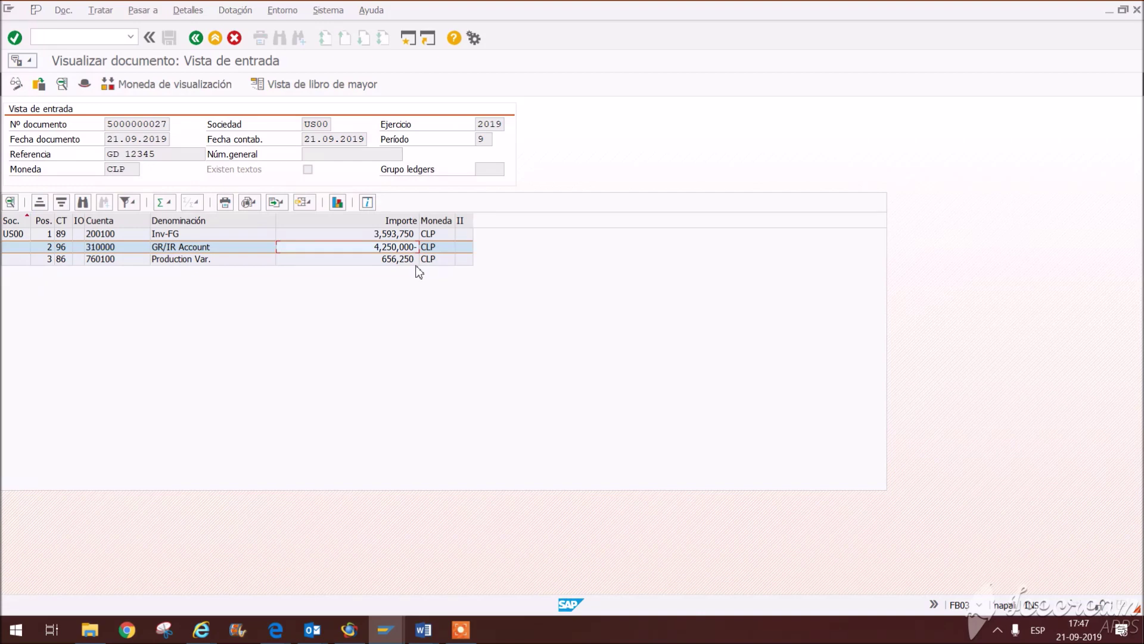
{"action": "left_click", "coordinate": [411, 261]}
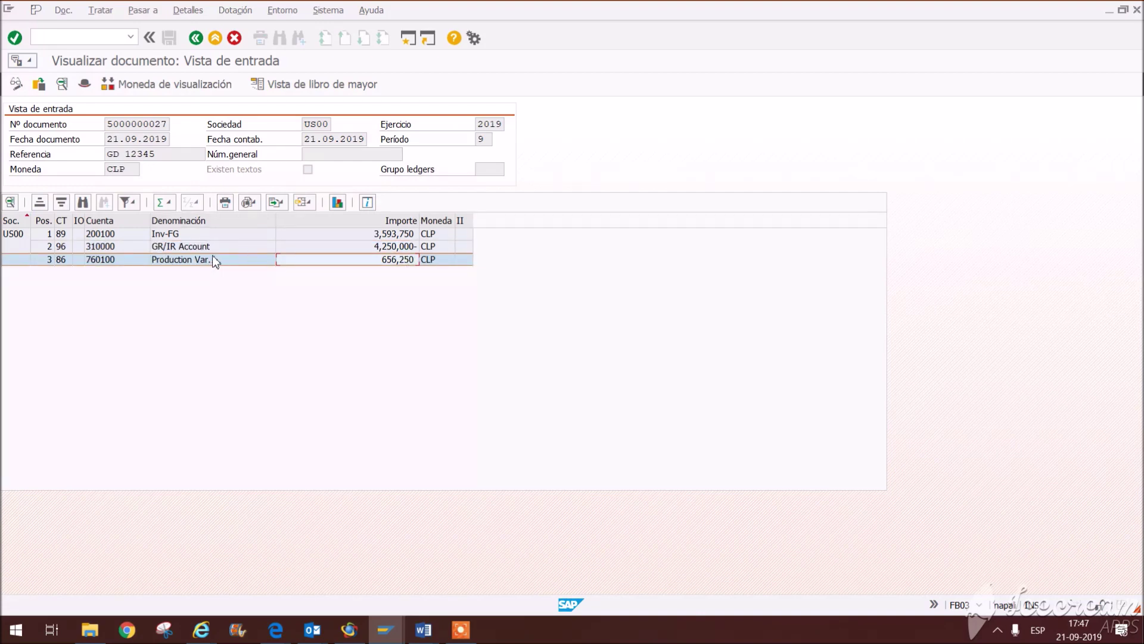
{"action": "left_click", "coordinate": [163, 236]}
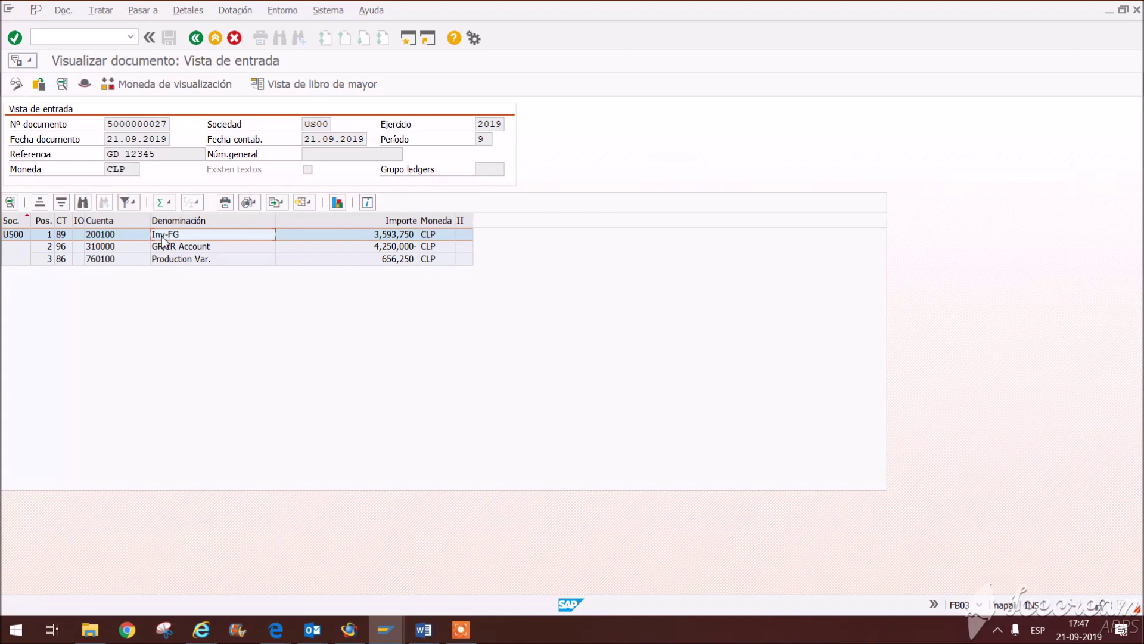
{"action": "left_click", "coordinate": [173, 247]}
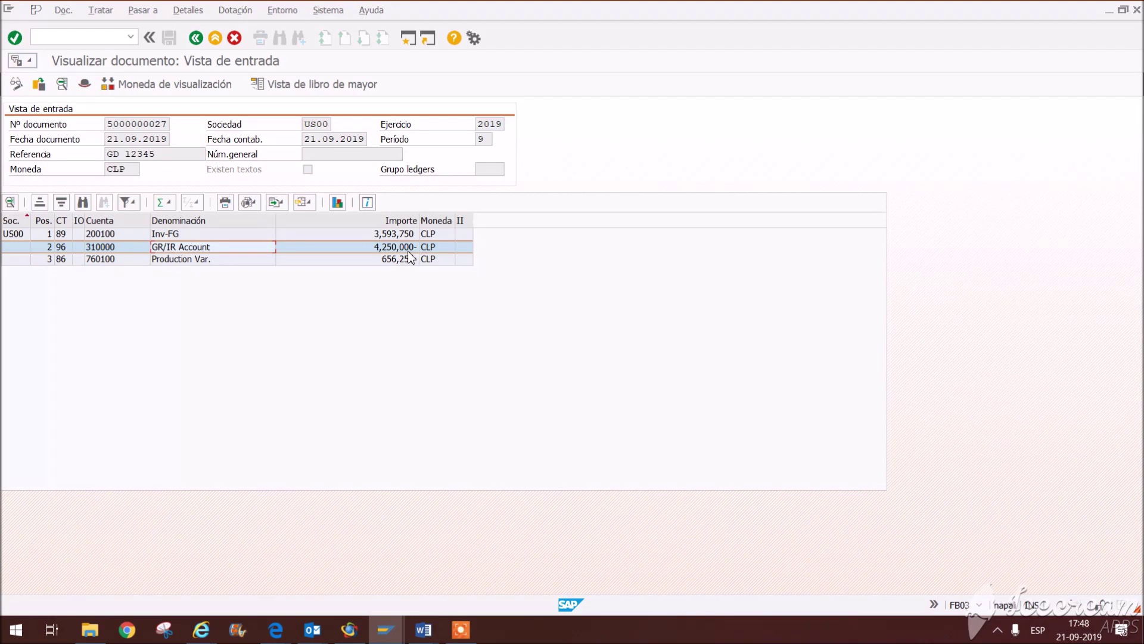
Step: Leave the accounting document, close the finance documents list, and switch to the Word task list
{"action": "left_click", "coordinate": [195, 38]}
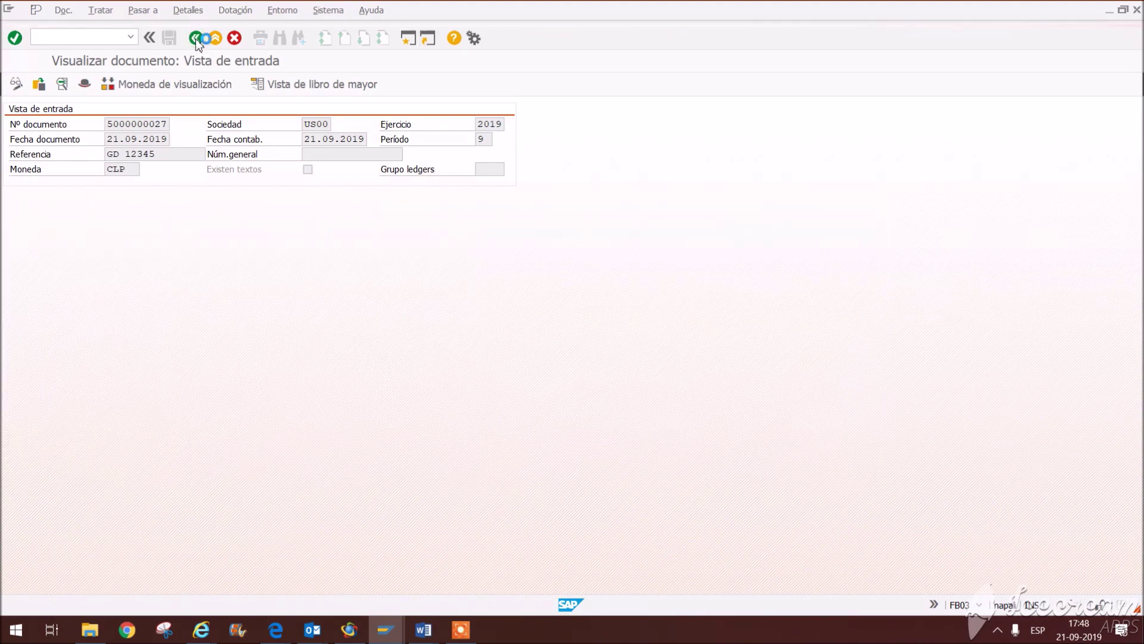
{"action": "left_click", "coordinate": [280, 266]}
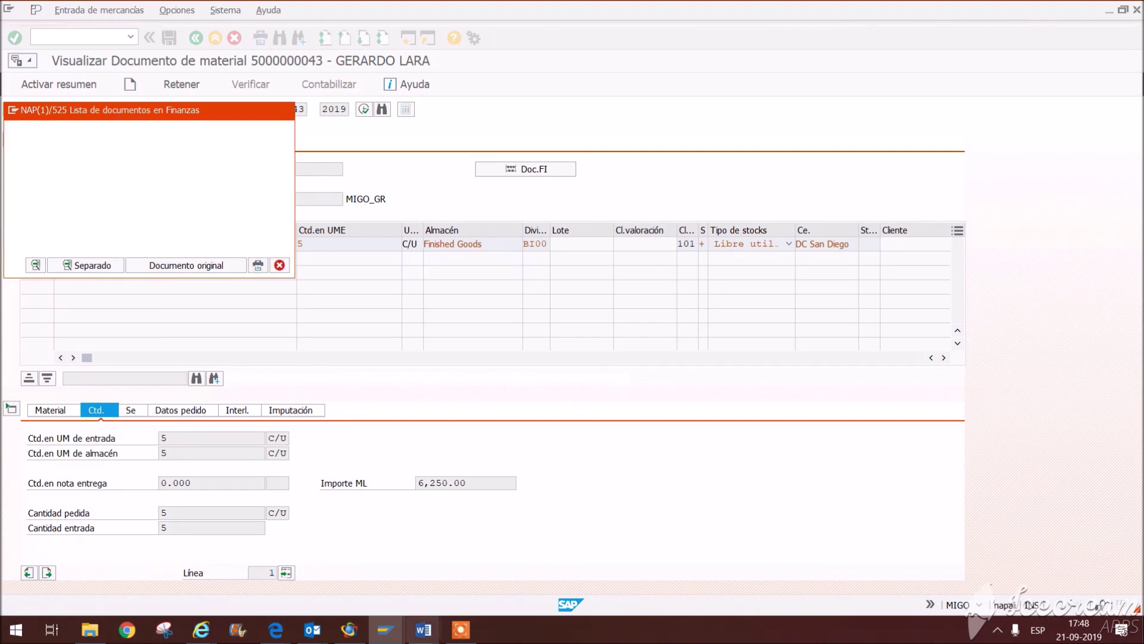
{"action": "left_click", "coordinate": [393, 638]}
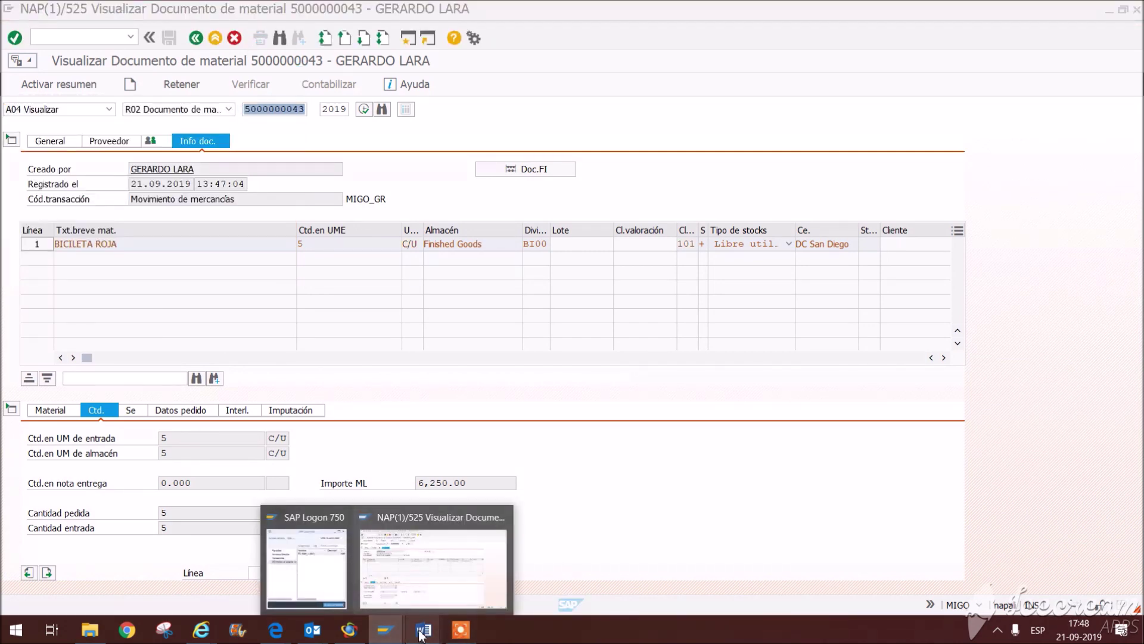
{"action": "left_click", "coordinate": [582, 560]}
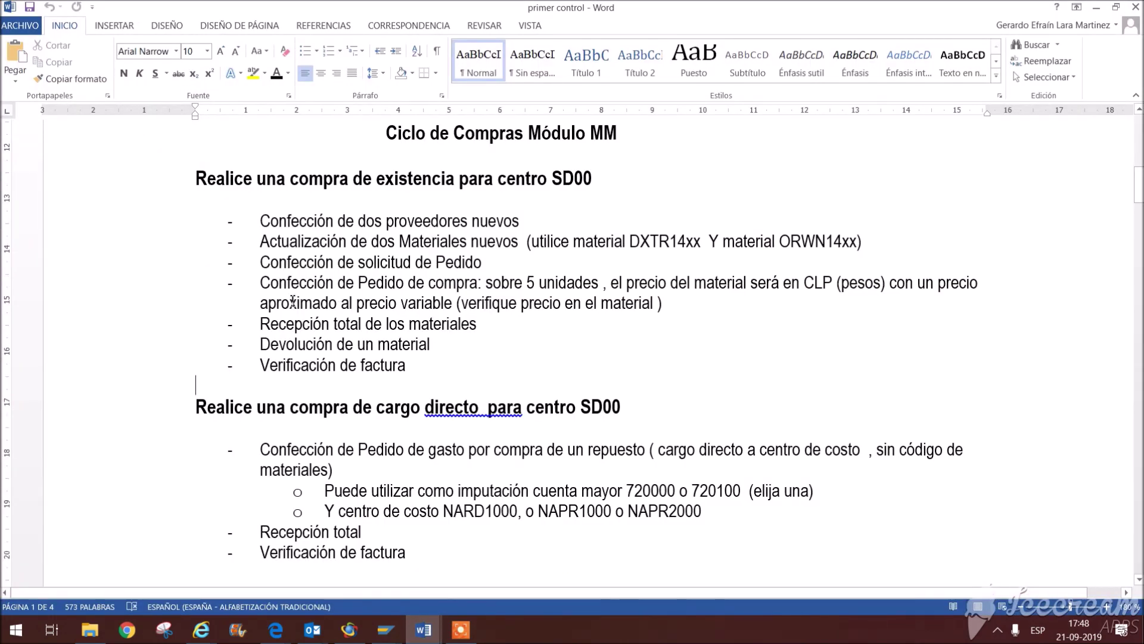
Step: Highlight the 'Devolución de un material' task in Word, then return SAP to Easy Access
{"action": "left_click_drag", "start_coordinate": [268, 343], "coordinate": [538, 348]}
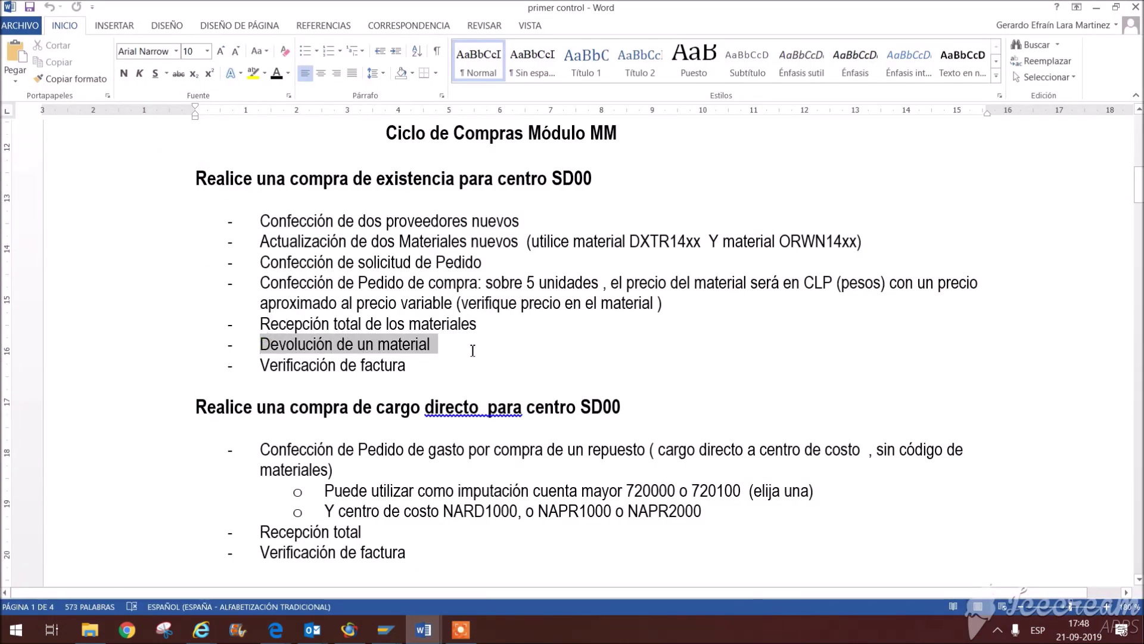
{"action": "left_click", "coordinate": [504, 368]}
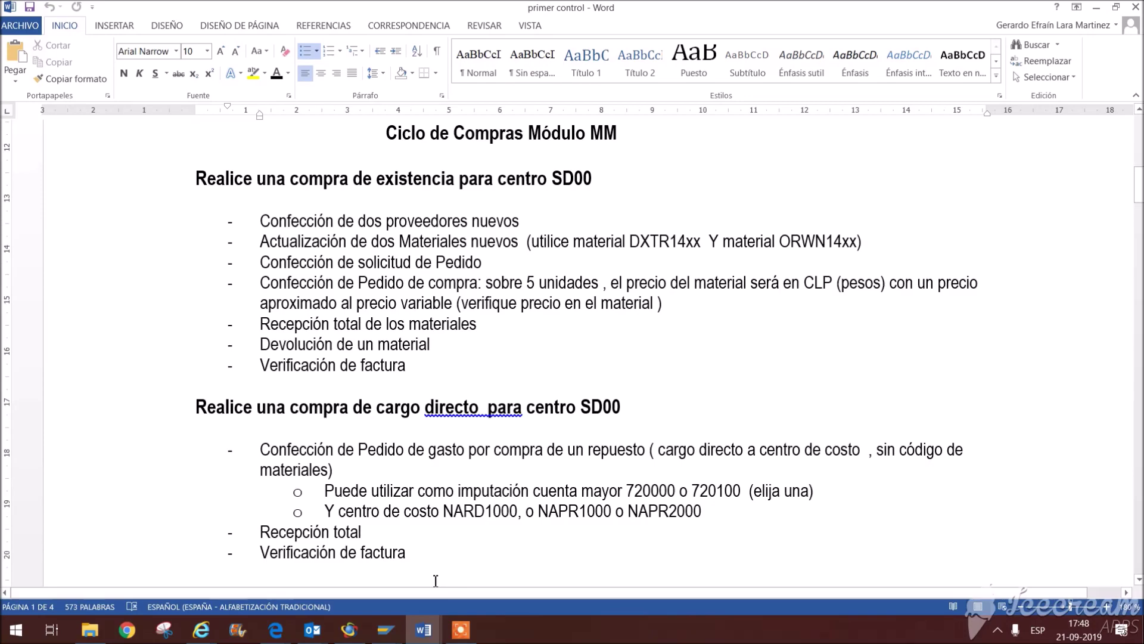
{"action": "mouse_move", "coordinate": [386, 630]}
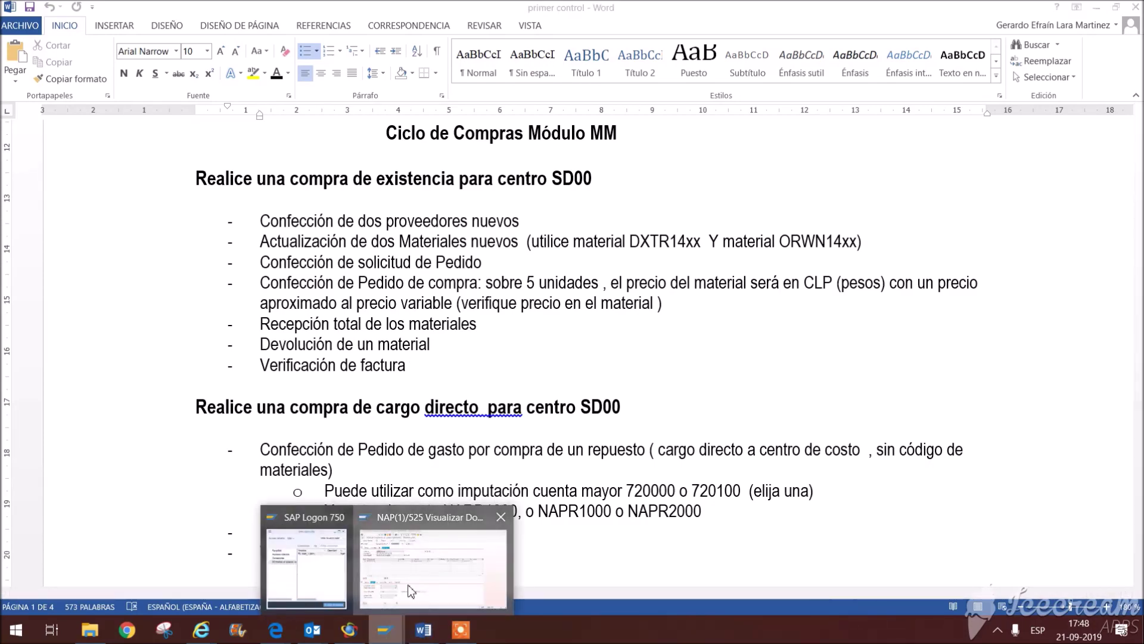
{"action": "left_click", "coordinate": [421, 593]}
{"action": "left_click", "coordinate": [195, 41]}
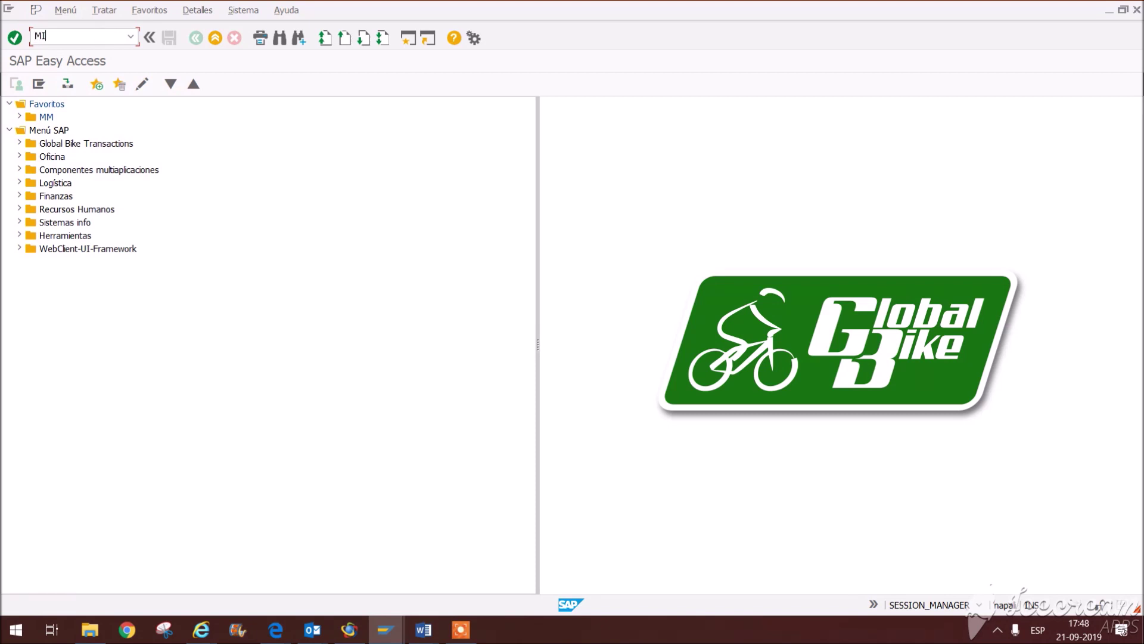
{"action": "key", "text": "Return"}
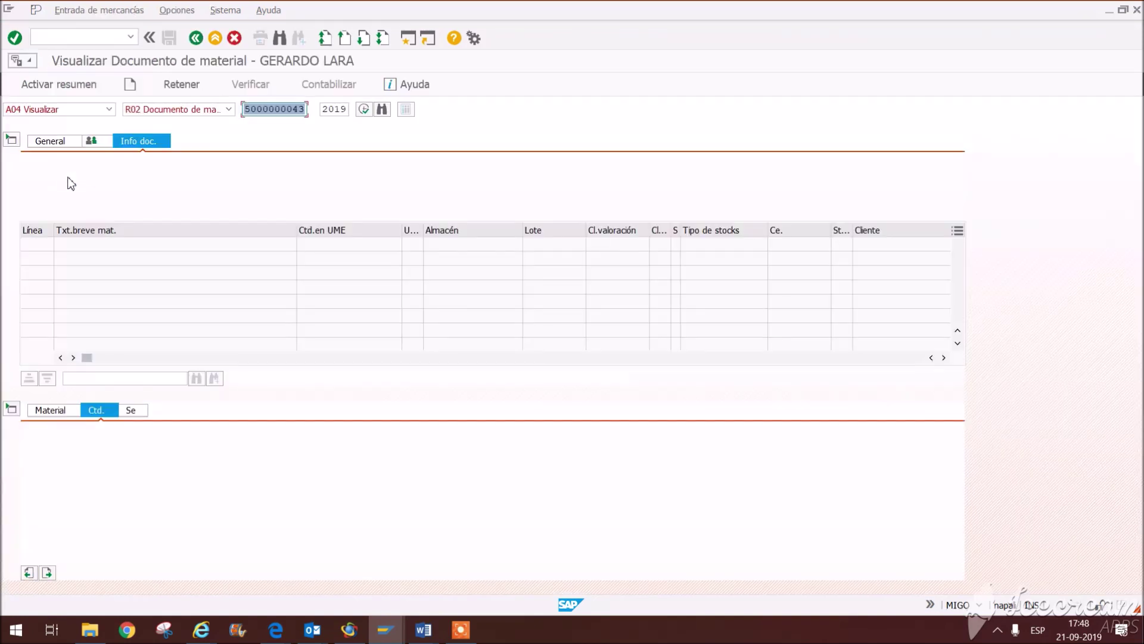
{"action": "left_click", "coordinate": [108, 110]}
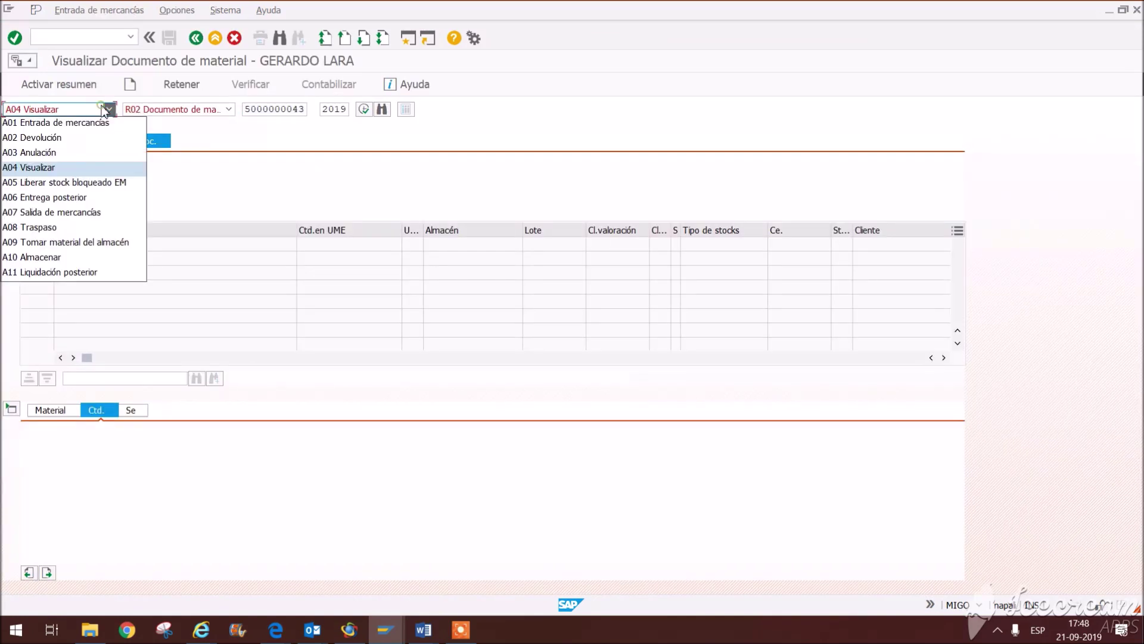
{"action": "left_click", "coordinate": [54, 138]}
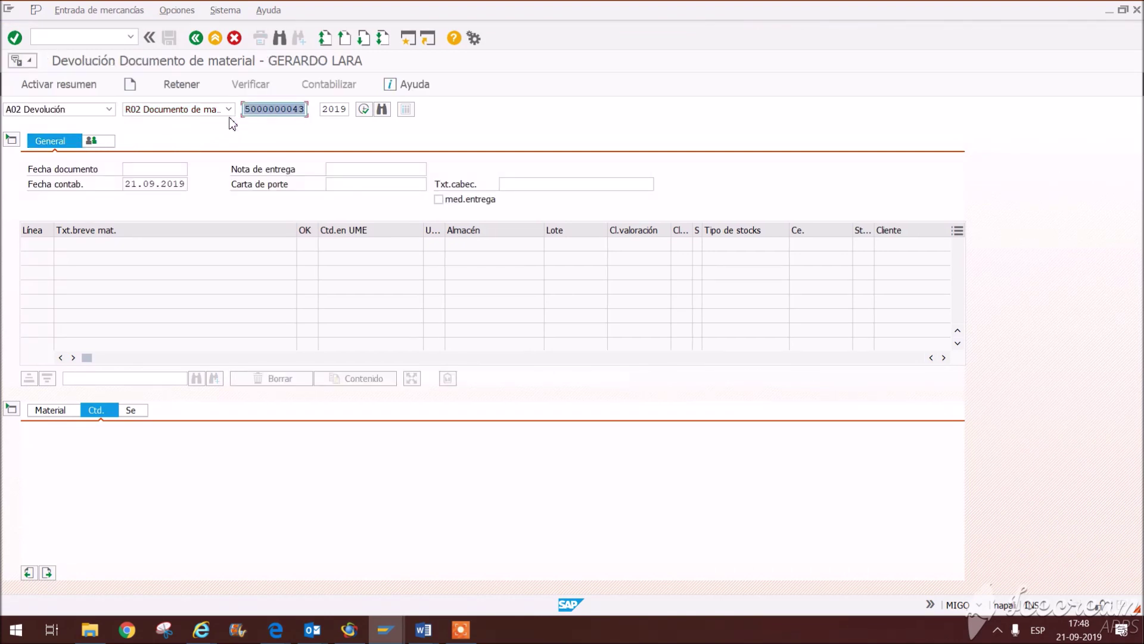
{"action": "left_click", "coordinate": [291, 110]}
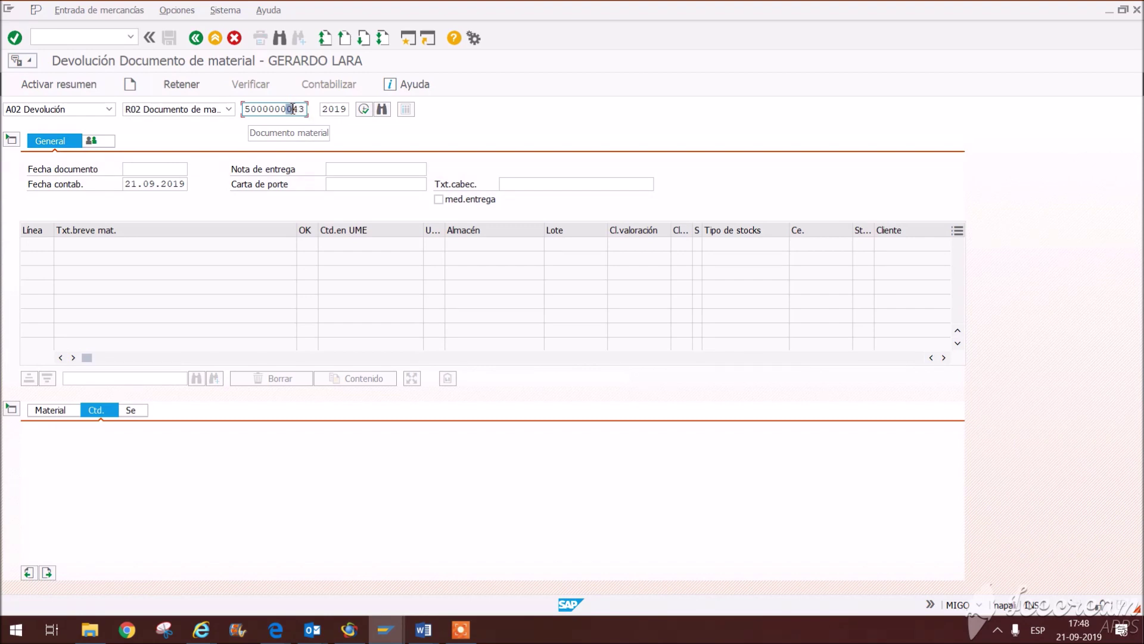
{"action": "key", "text": "Return"}
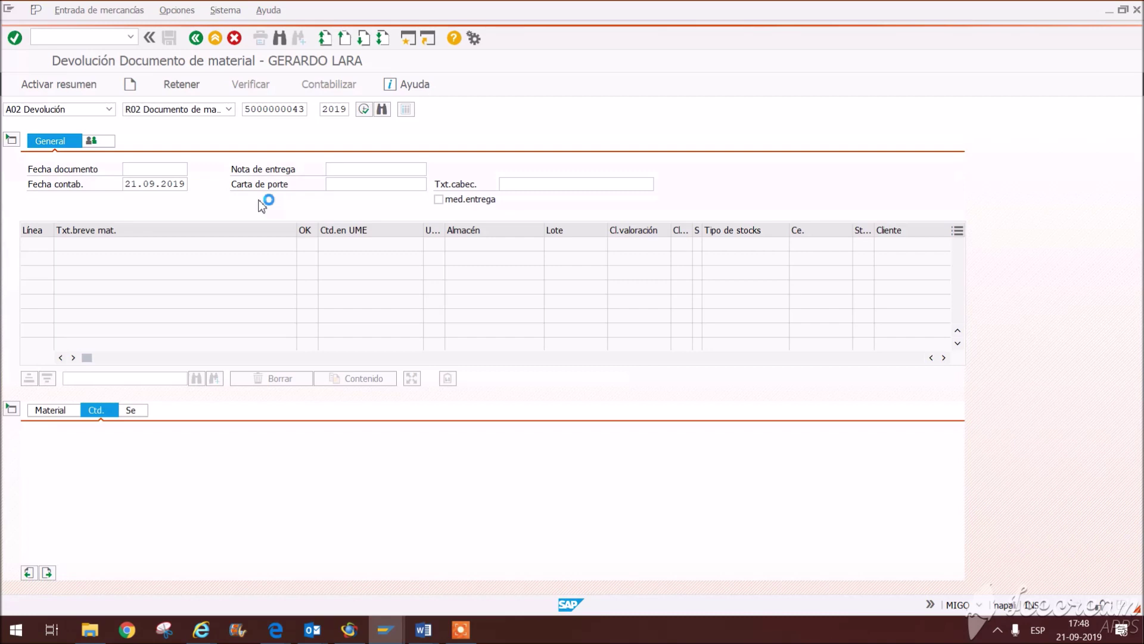
{"action": "left_click_drag", "start_coordinate": [173, 441], "coordinate": [151, 441]}
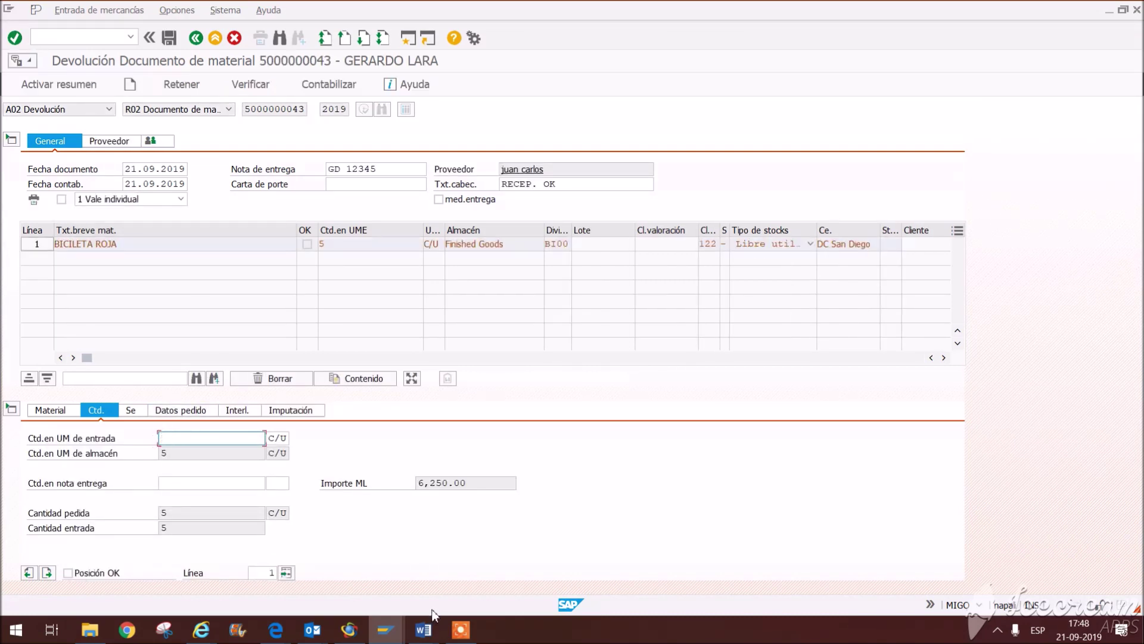
Step: Change the return quantity to 1 BICICLETA ROJA
{"action": "type", "text": "1"}
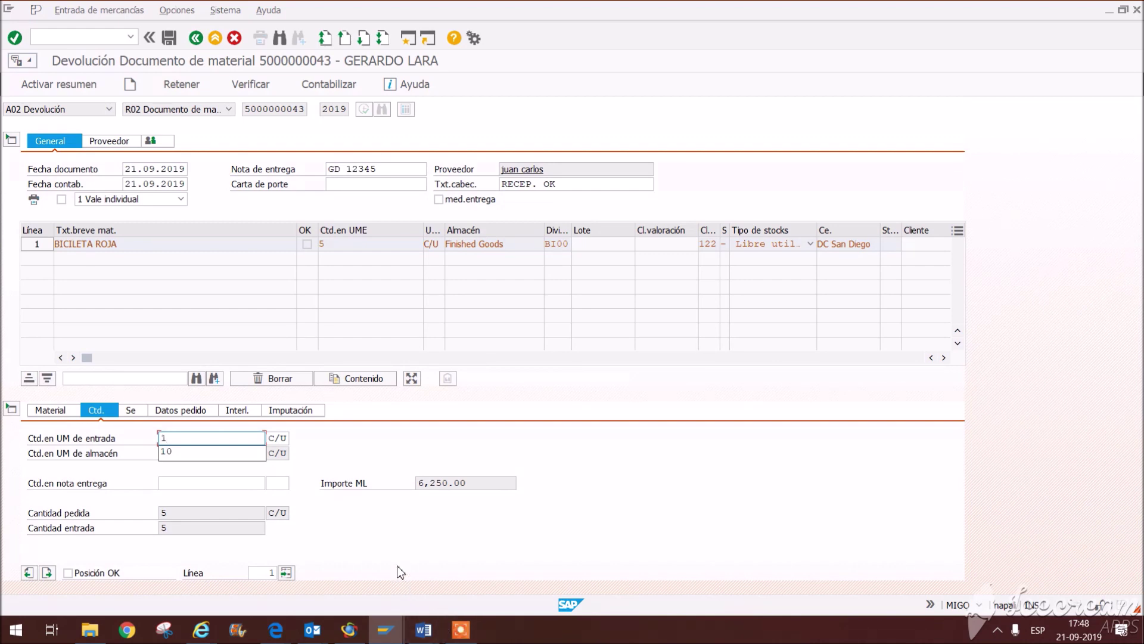
{"action": "left_click", "coordinate": [372, 547]}
{"action": "left_click", "coordinate": [370, 185]}
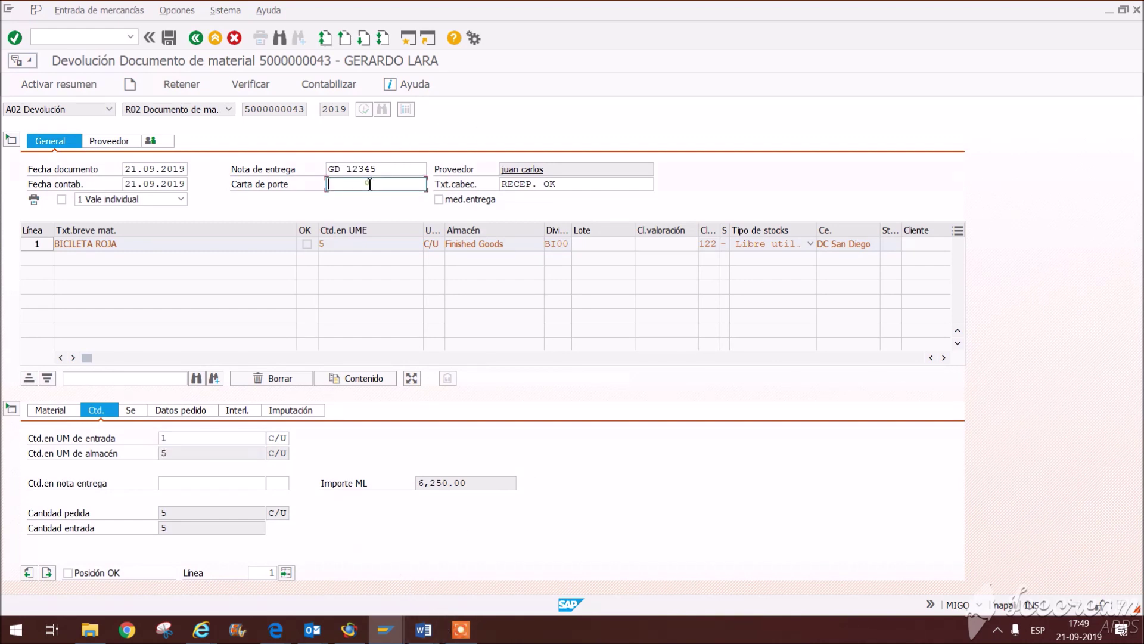
Step: Enter header text 'EN MALAS CONDICIONES', mark the item OK, and run Verificar
{"action": "double_click", "coordinate": [609, 184]}
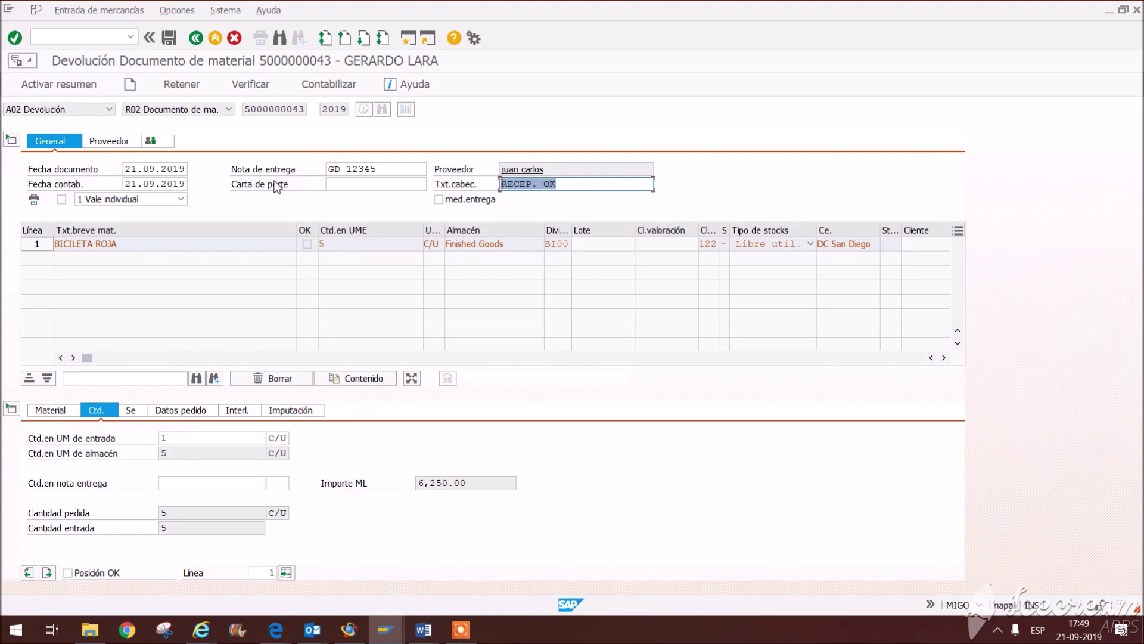
{"action": "type", "text": "DO"}
{"action": "key", "text": "BackSpace"}
{"action": "key", "text": "BackSpace"}
{"action": "key", "text": "BackSpace"}
{"action": "key", "text": "BackSpace"}
{"action": "key", "text": "BackSpace"}
{"action": "key", "text": "BackSpace"}
{"action": "key", "text": "BackSpace"}
{"action": "key", "text": "BackSpace"}
{"action": "type", "text": "MALA"}
{"action": "key", "text": "BackSpace"}
{"action": "key", "text": "BackSpace"}
{"action": "key", "text": "BackSpace"}
{"action": "type", "text": "EN"}
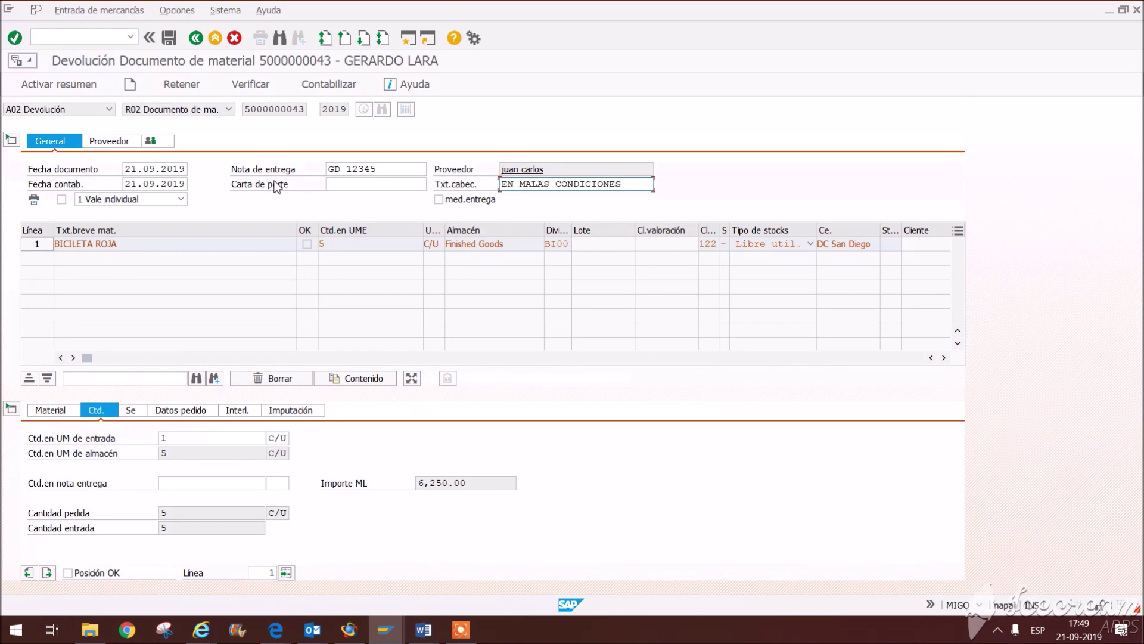
{"action": "left_click", "coordinate": [89, 574]}
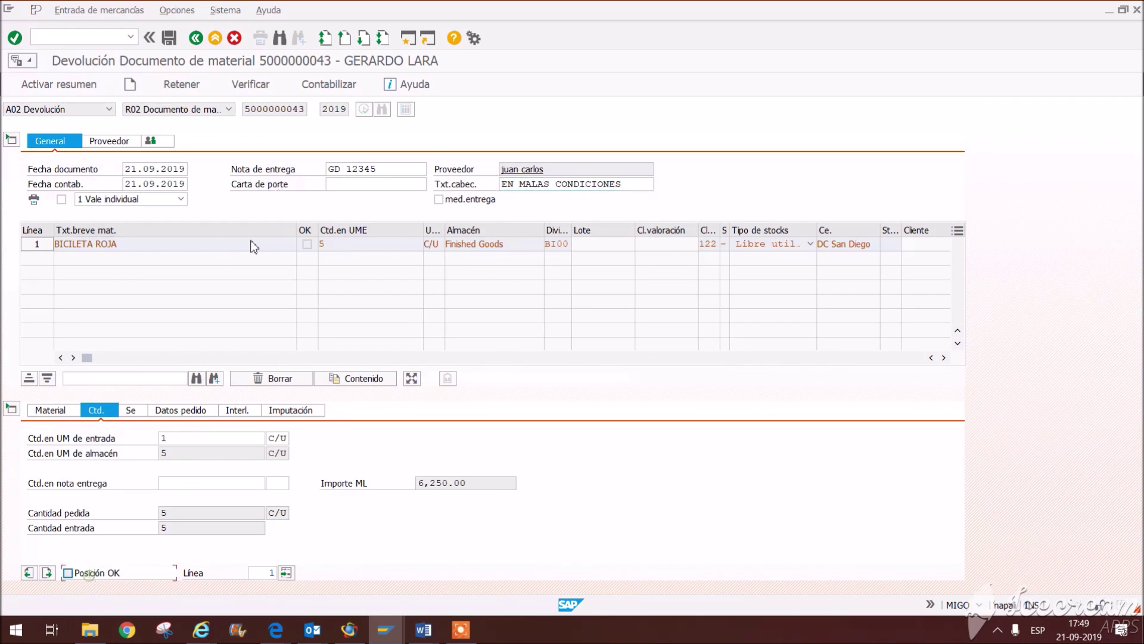
{"action": "left_click", "coordinate": [256, 85]}
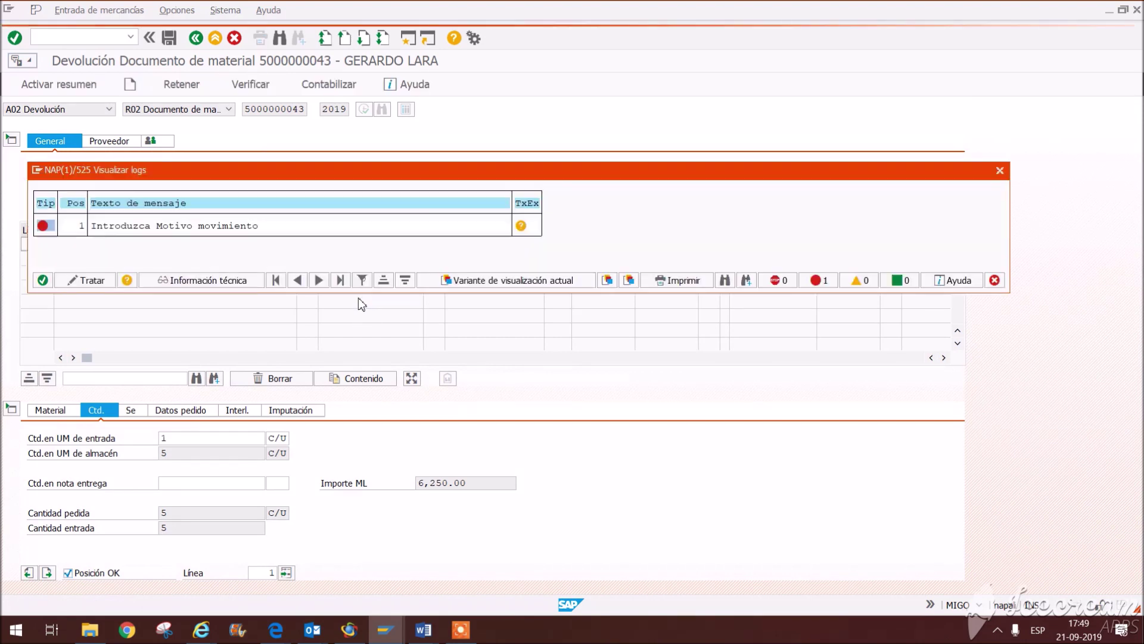
Step: Set movement reason 0003 Deteriorado on the item, then verify and post the return
{"action": "left_click", "coordinate": [994, 281]}
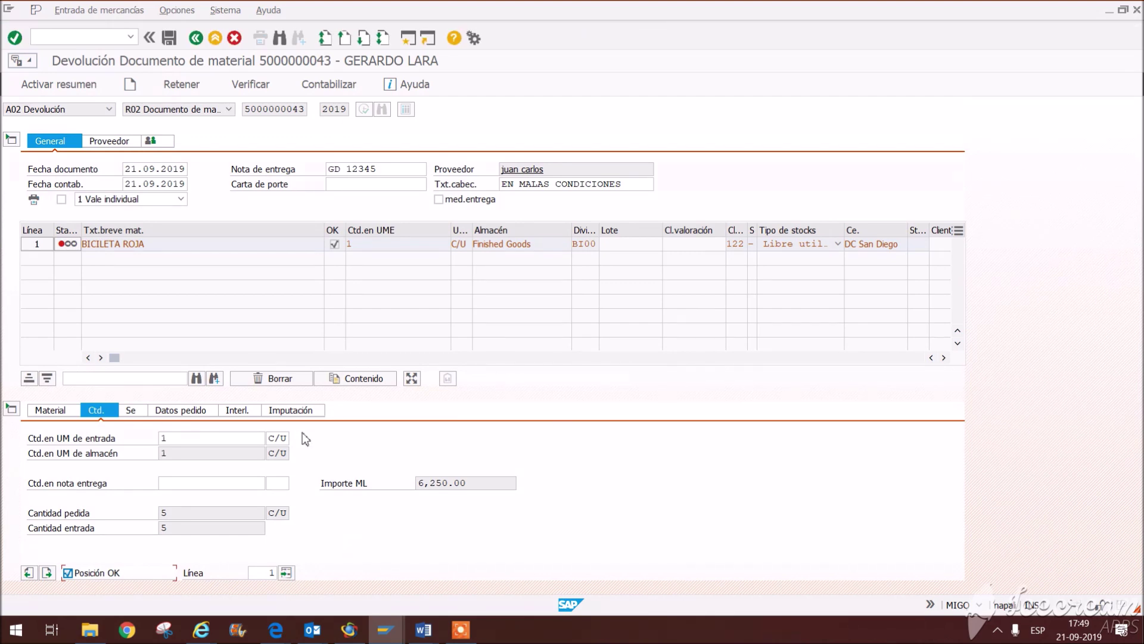
{"action": "left_click", "coordinate": [75, 412]}
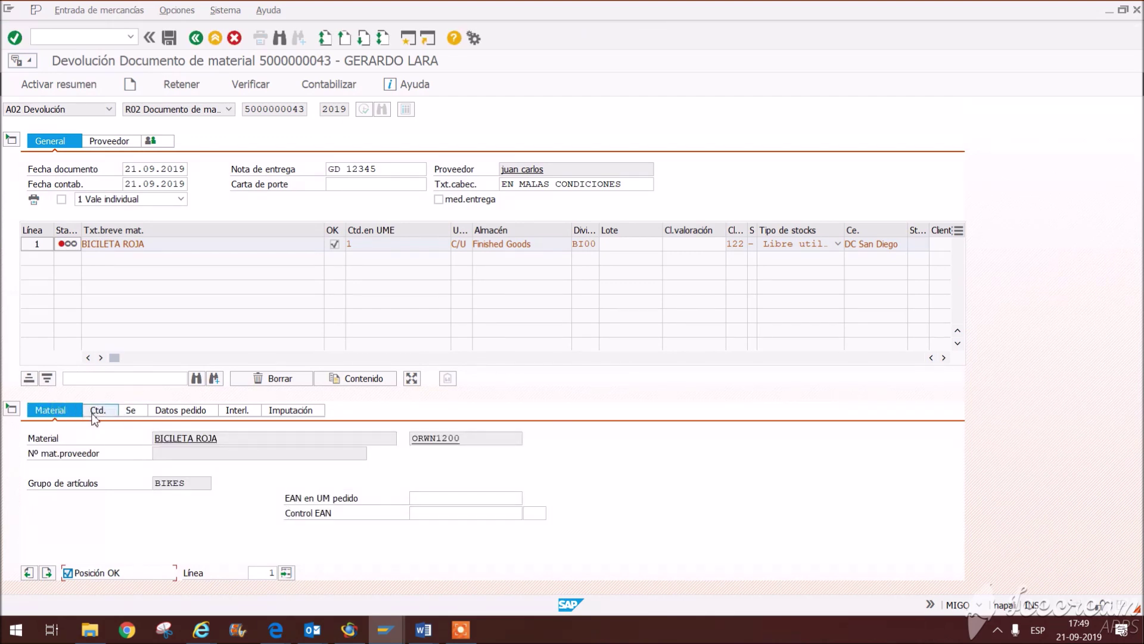
{"action": "left_click", "coordinate": [95, 411]}
{"action": "left_click", "coordinate": [141, 410]}
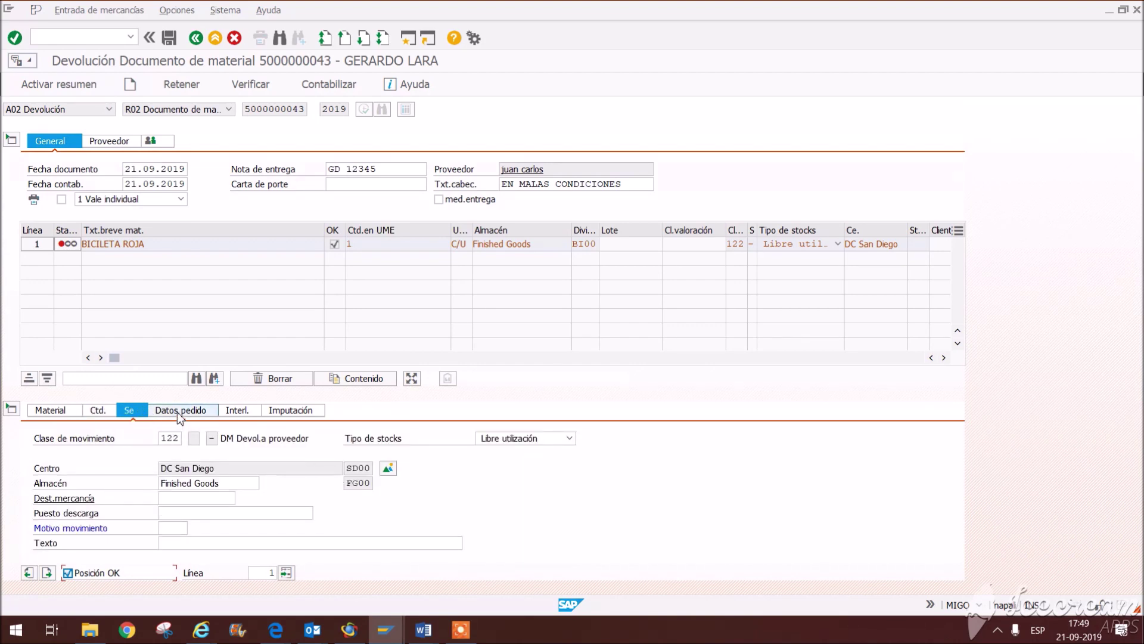
{"action": "left_click", "coordinate": [189, 526]}
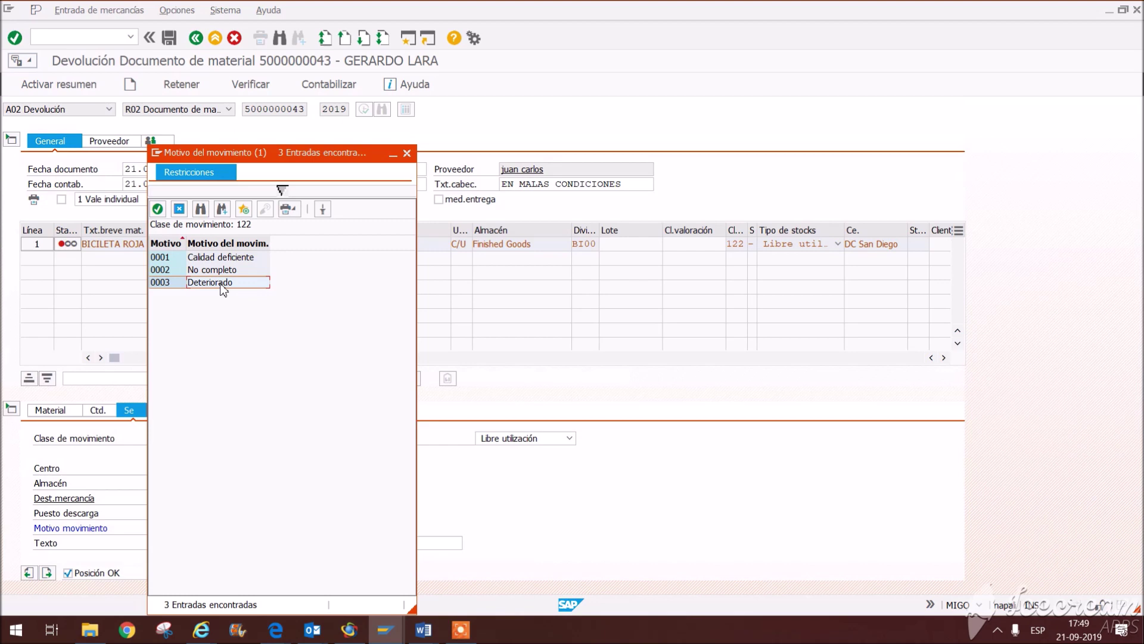
{"action": "double_click", "coordinate": [210, 283]}
{"action": "key", "text": "Return"}
{"action": "left_click", "coordinate": [241, 92]}
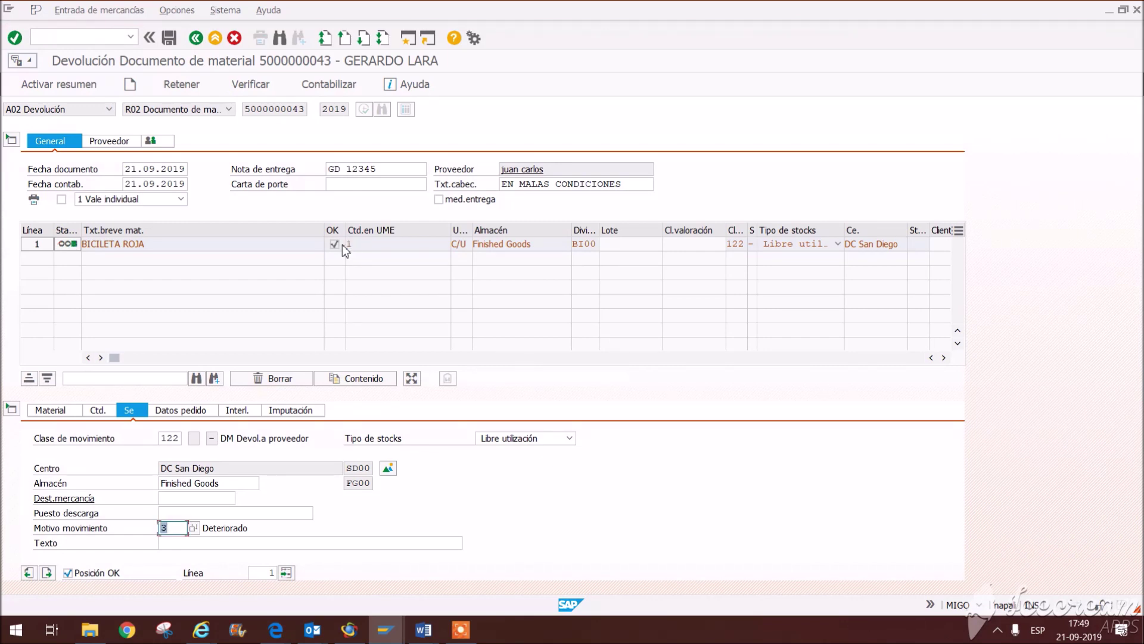
{"action": "left_click", "coordinate": [339, 94]}
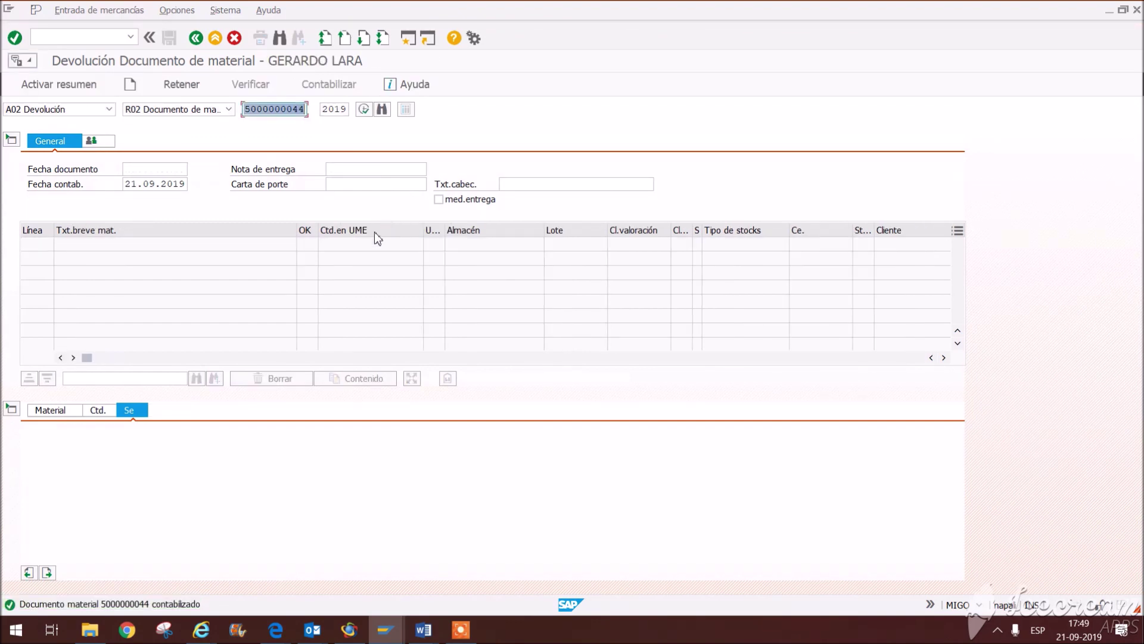
{"action": "left_click", "coordinate": [62, 113]}
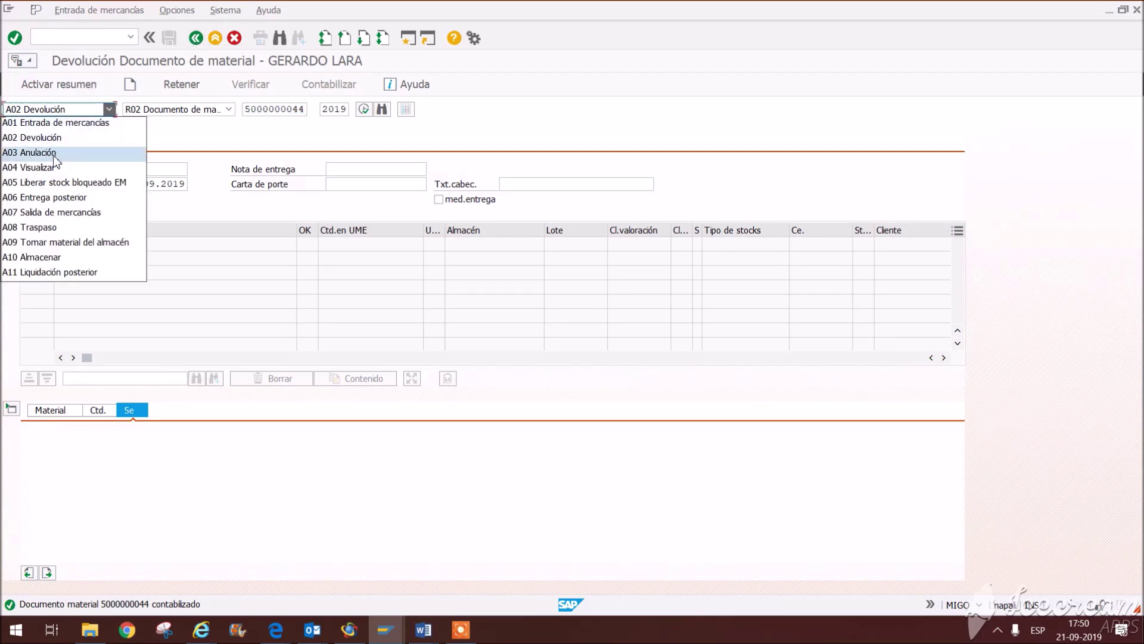
{"action": "left_click", "coordinate": [50, 168]}
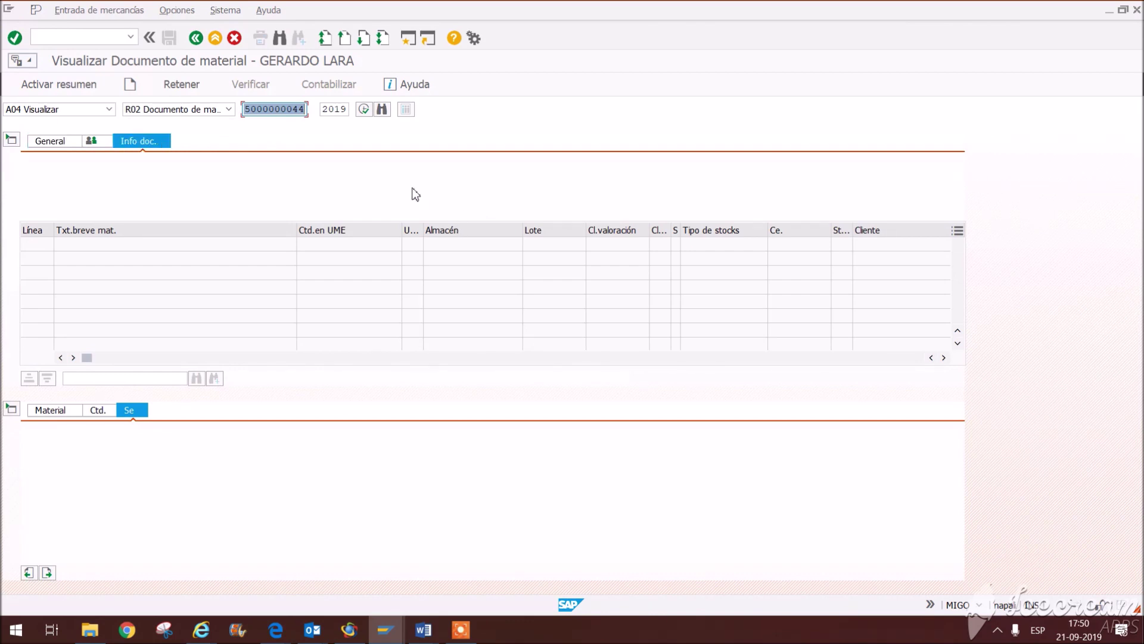
{"action": "key", "text": "Return"}
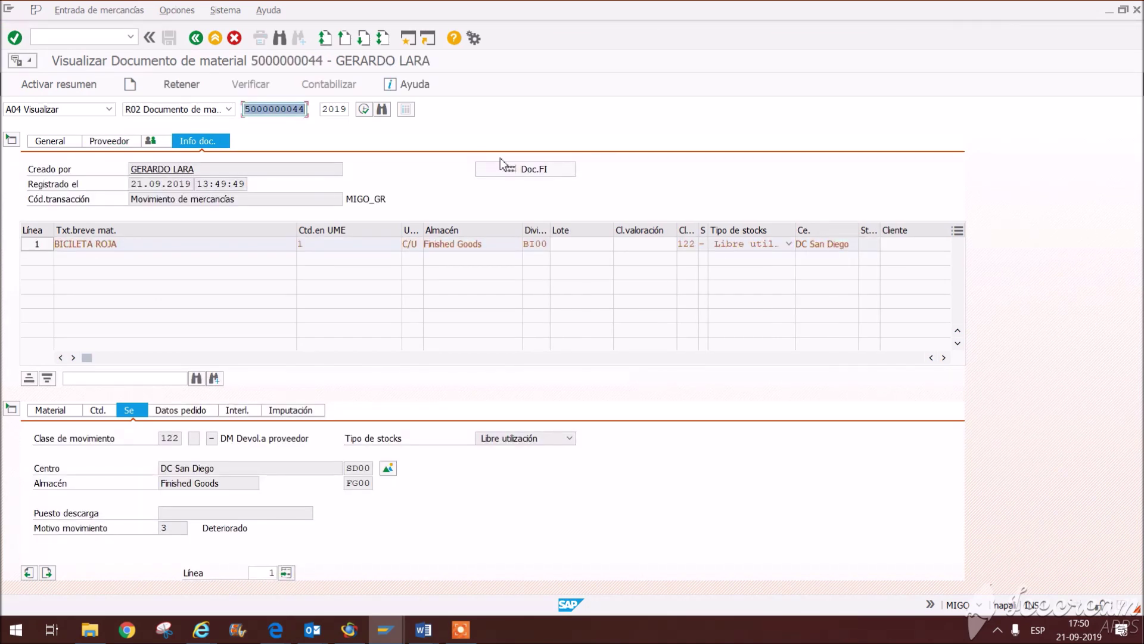
{"action": "left_click", "coordinate": [506, 169]}
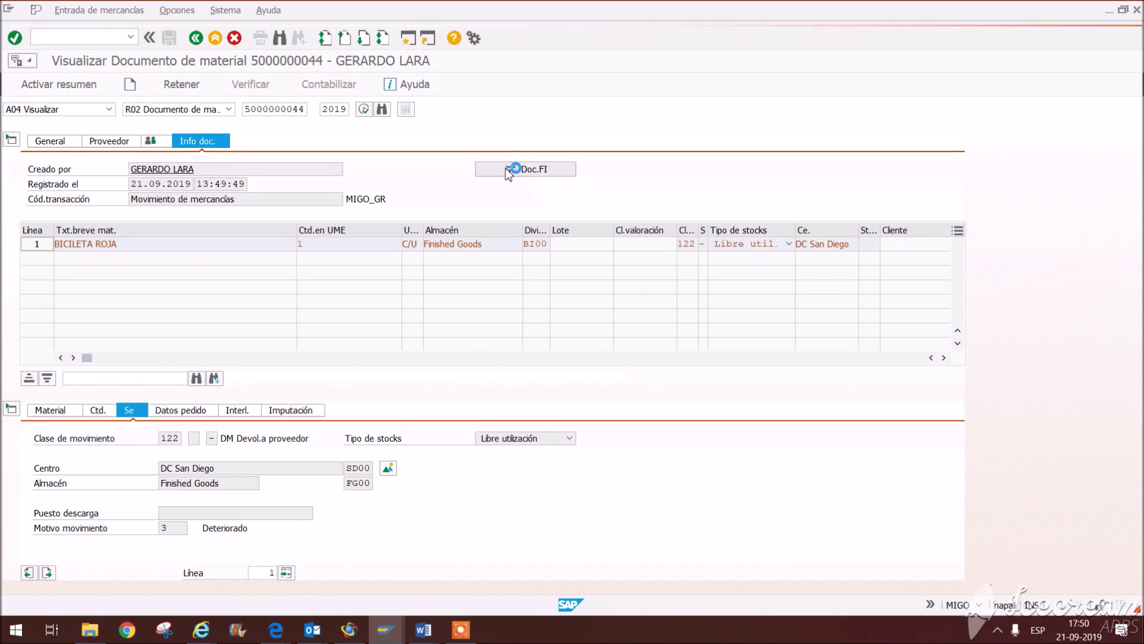
{"action": "left_click", "coordinate": [101, 167]}
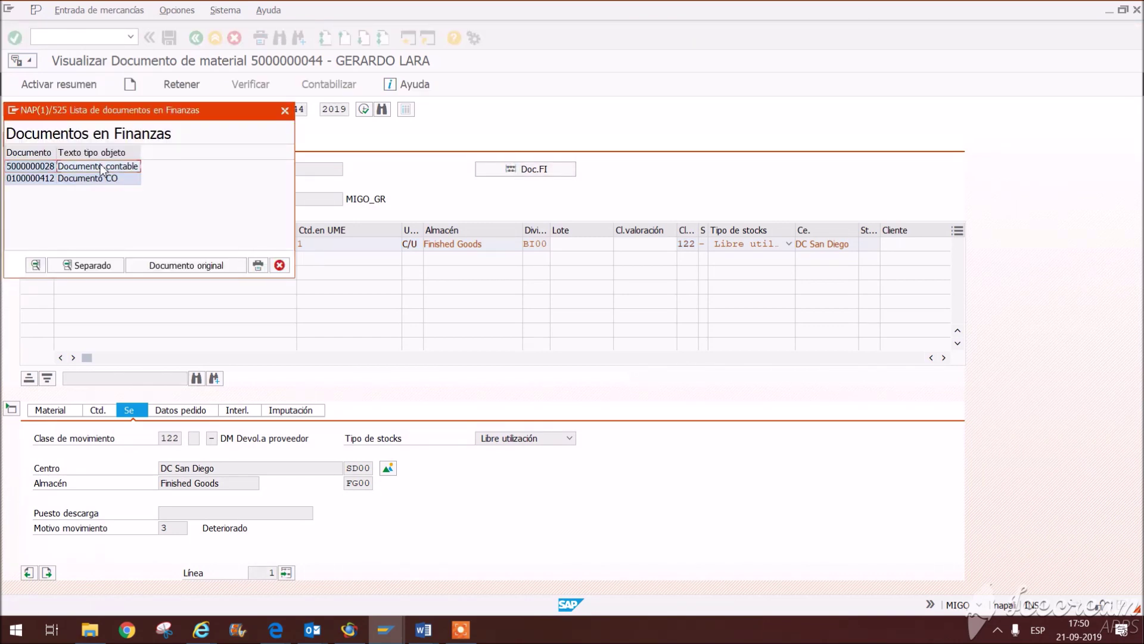
{"action": "double_click", "coordinate": [102, 170]}
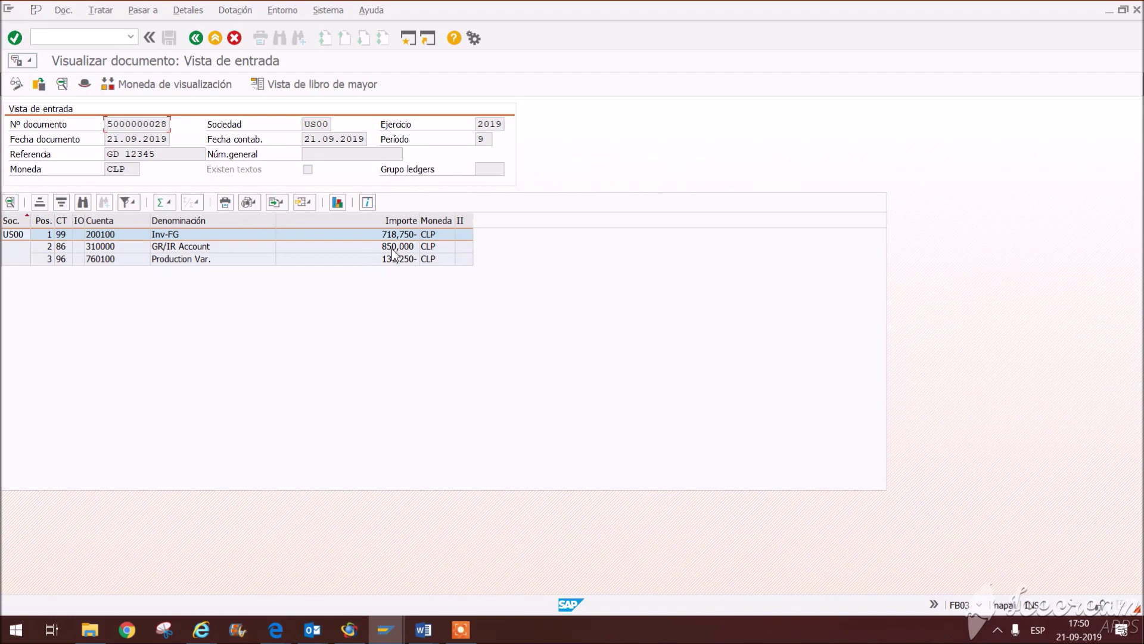
{"action": "left_click", "coordinate": [393, 249]}
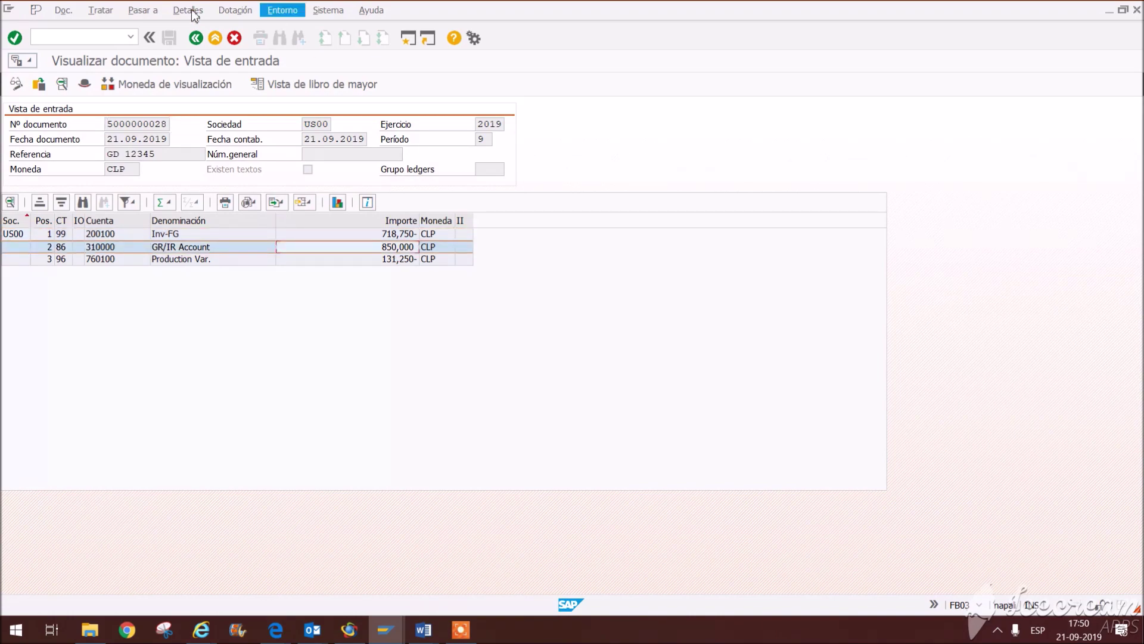
{"action": "left_click", "coordinate": [198, 42]}
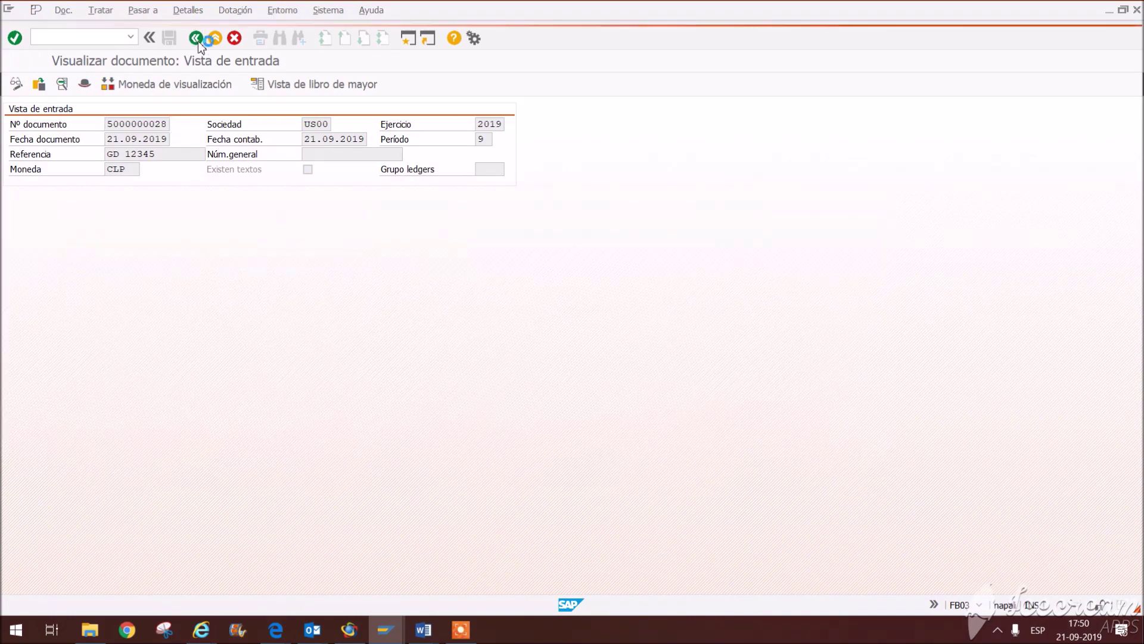
{"action": "left_click", "coordinate": [385, 630]}
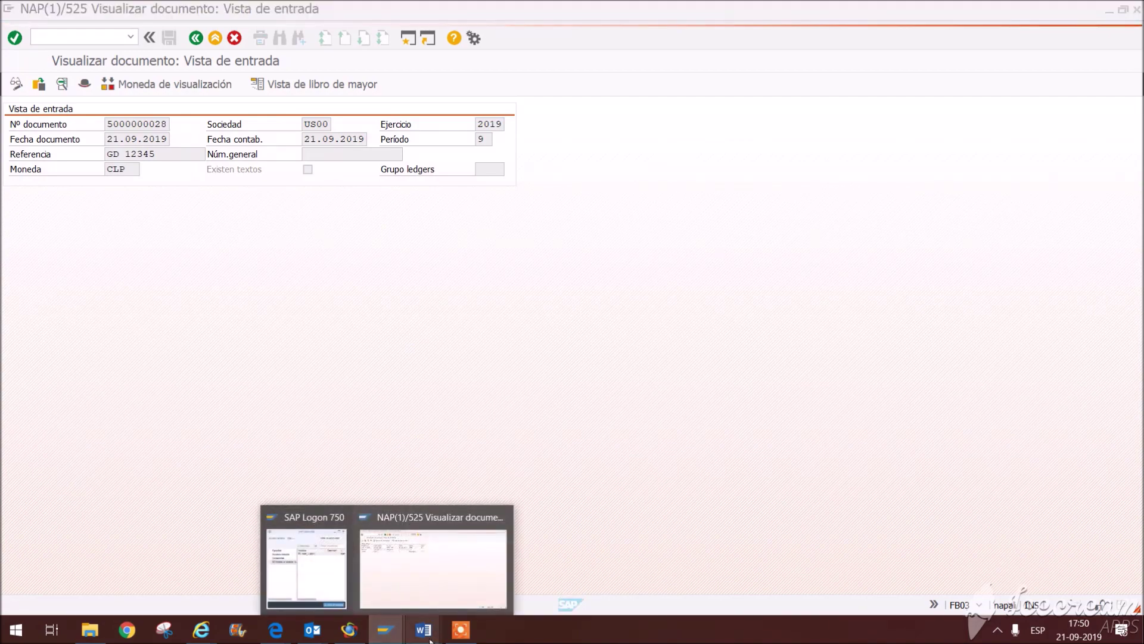
{"action": "mouse_move", "coordinate": [423, 630]}
{"action": "left_click", "coordinate": [562, 551]}
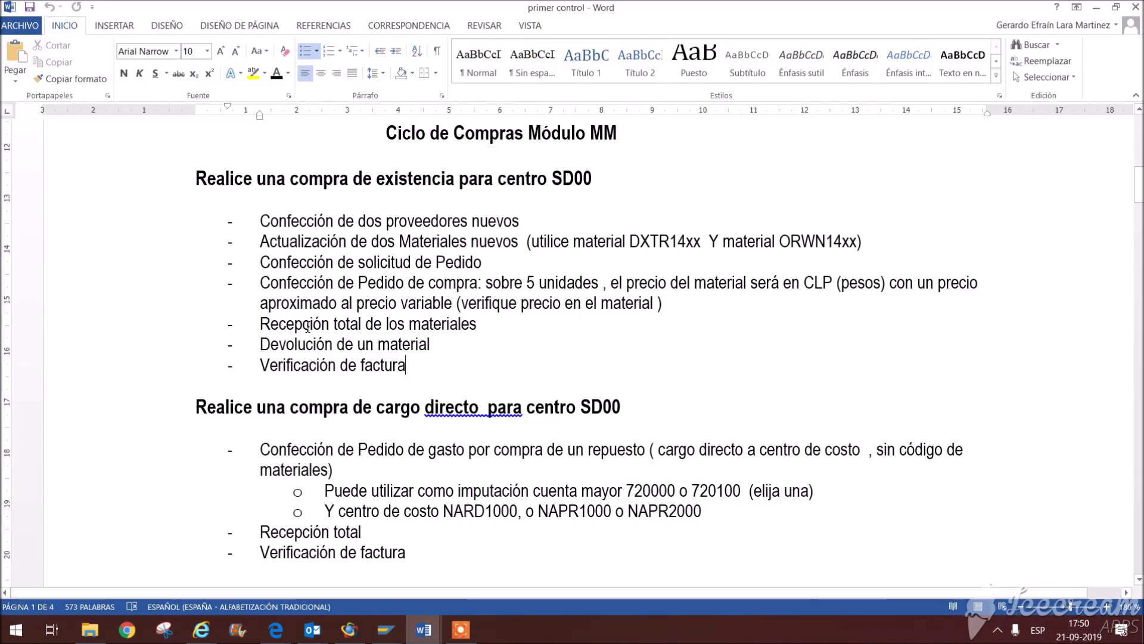
{"action": "left_click_drag", "start_coordinate": [262, 358], "coordinate": [485, 363]}
{"action": "left_click", "coordinate": [507, 378]}
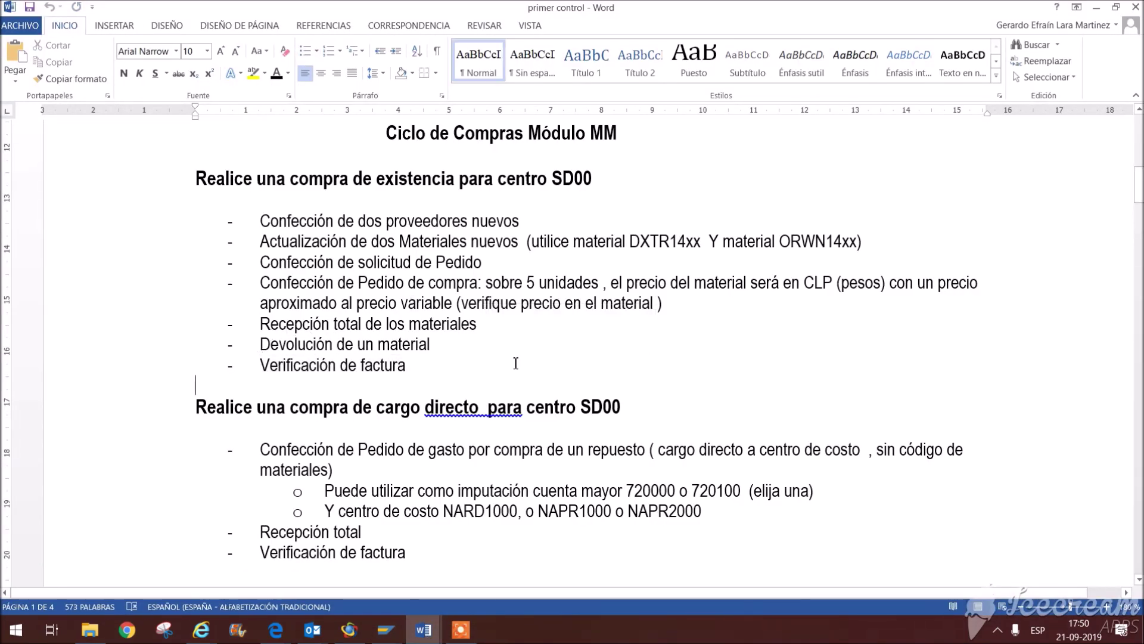
{"action": "left_click", "coordinate": [386, 630]}
{"action": "left_click", "coordinate": [498, 597]}
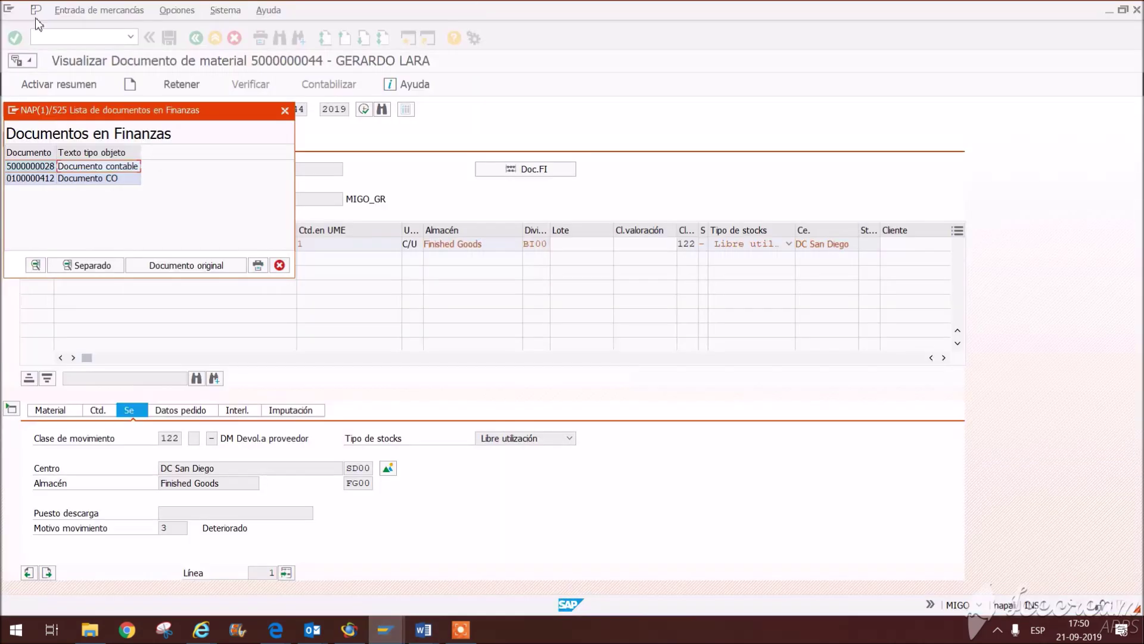
Step: Close the material document and fill invoice date 21.09.2019, reference 345, currency CLP, tax code XO
{"action": "left_click", "coordinate": [278, 265]}
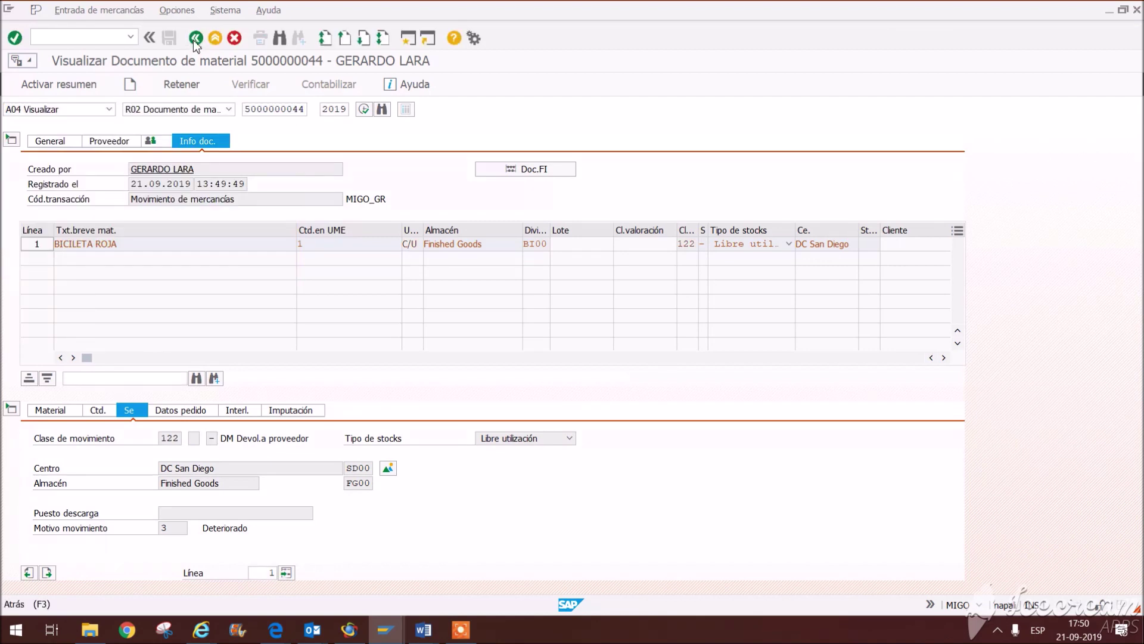
{"action": "key", "text": "F3"}
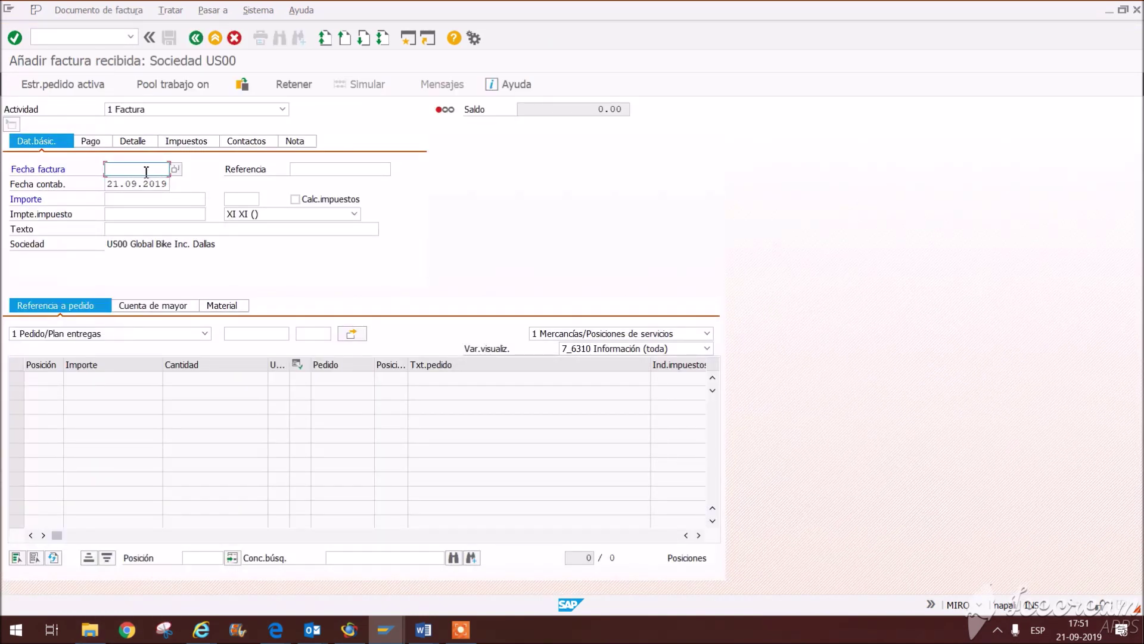
{"action": "left_click", "coordinate": [146, 172]}
{"action": "left_click", "coordinate": [312, 174]}
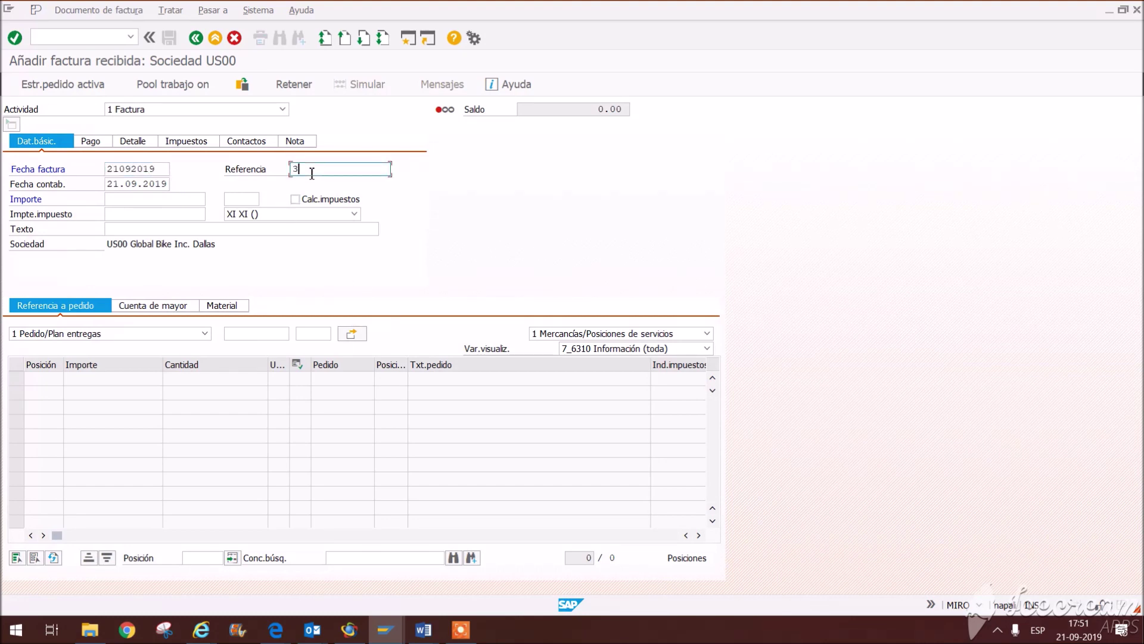
{"action": "left_click", "coordinate": [246, 200]}
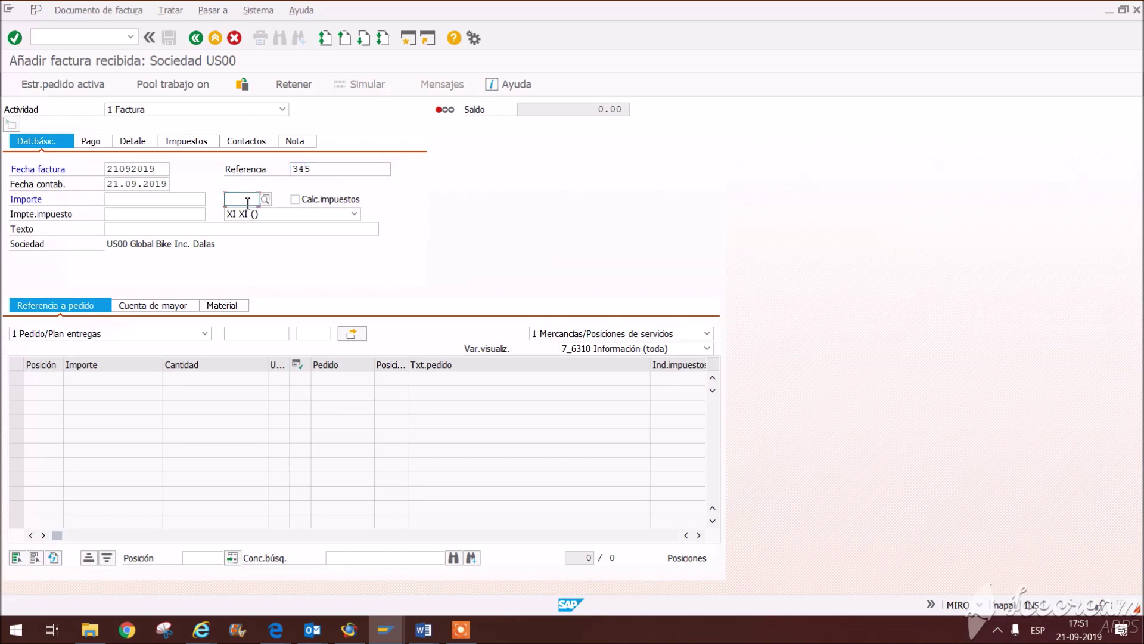
{"action": "left_click", "coordinate": [255, 213]}
{"action": "left_click", "coordinate": [264, 222]}
{"action": "left_click", "coordinate": [284, 388]}
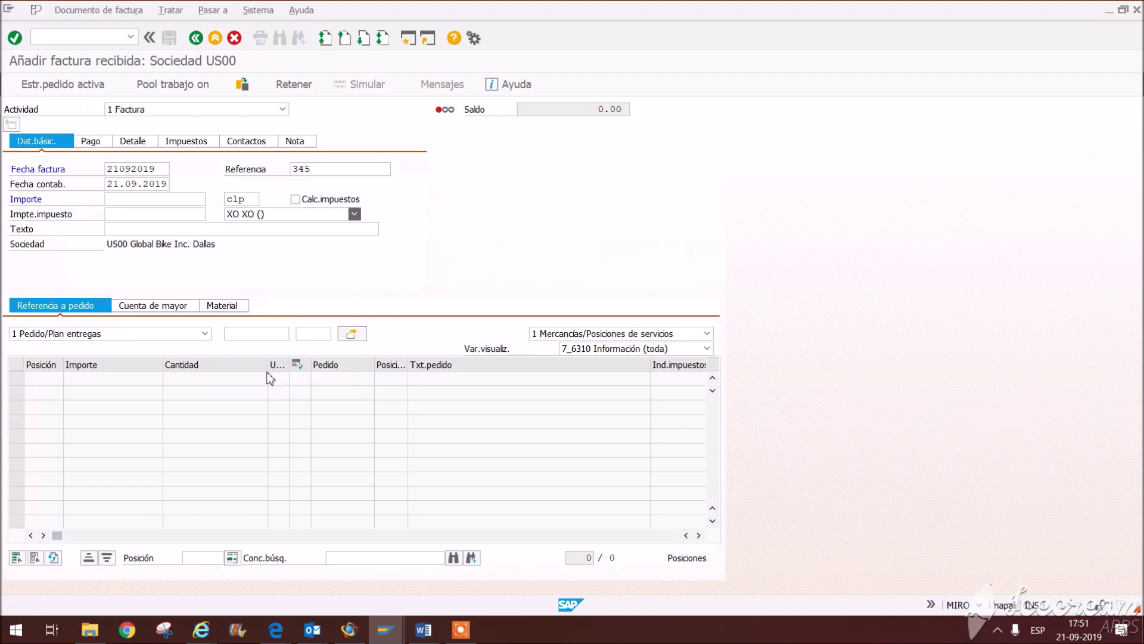
Step: Enter amount 1 and begin typing the purchase order number 4500…
{"action": "left_click", "coordinate": [138, 200]}
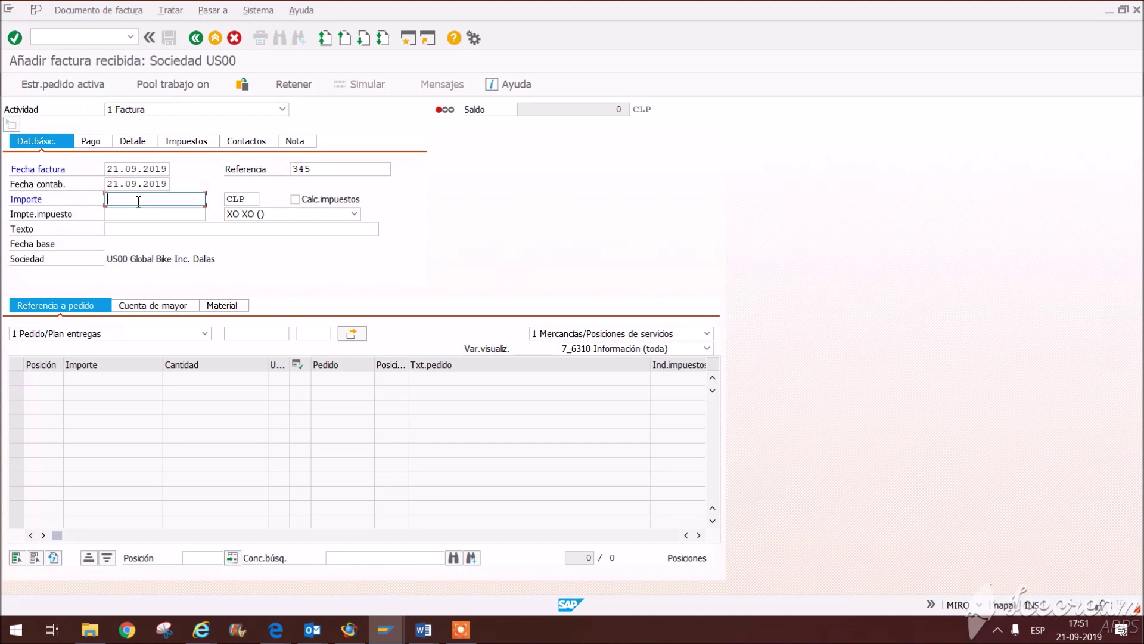
{"action": "type", "text": "1"}
{"action": "left_click", "coordinate": [265, 334]}
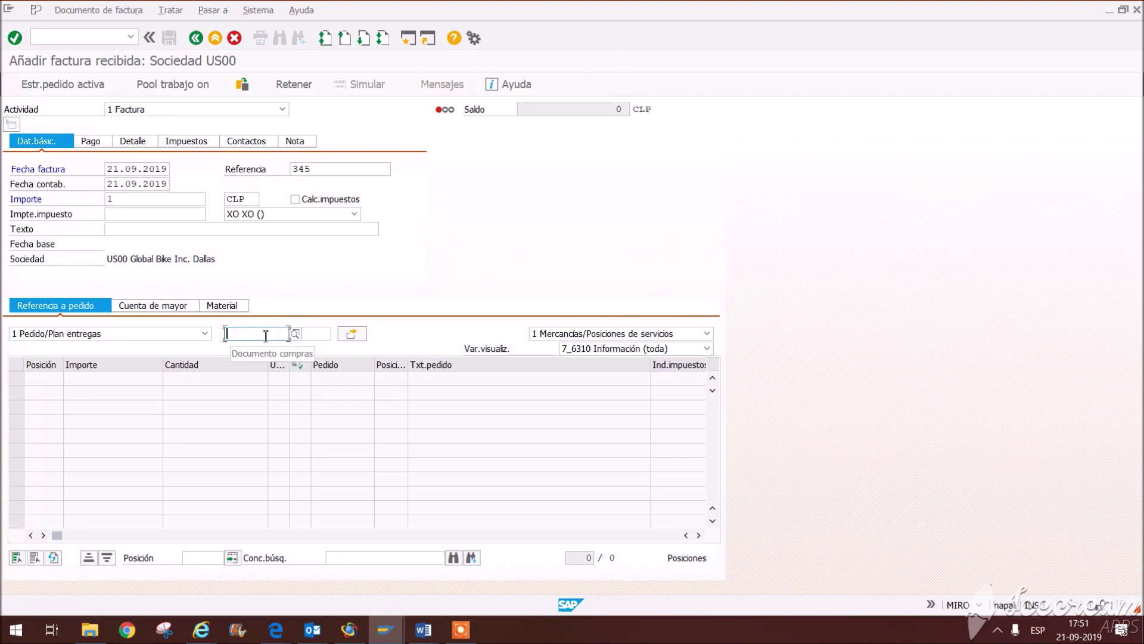
{"action": "type", "text": "4"}
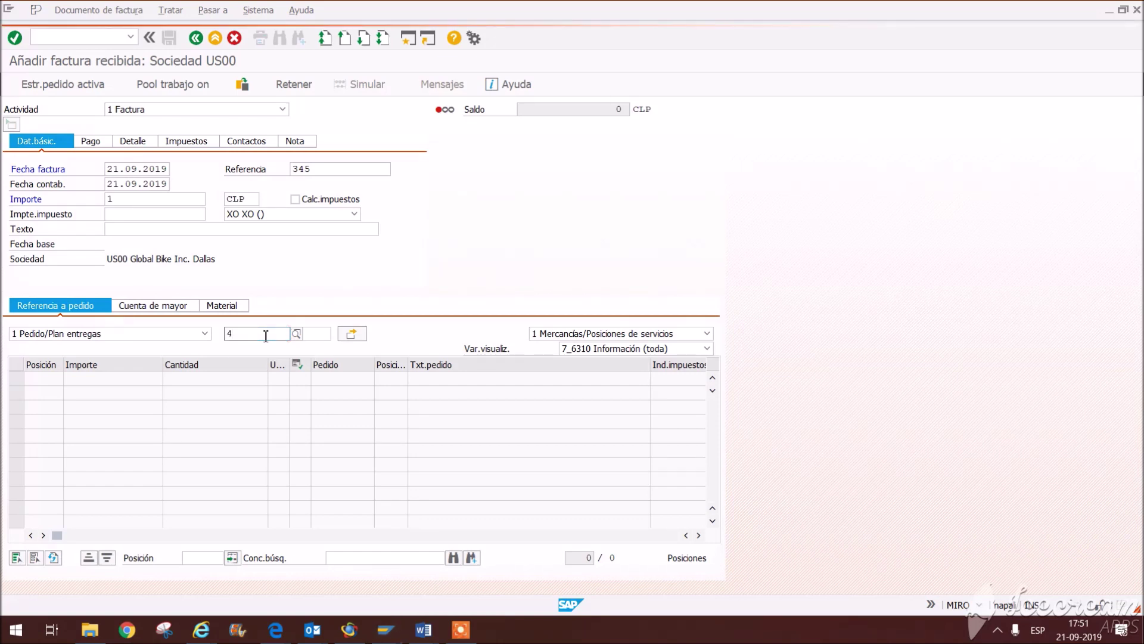
{"action": "type", "text": "500"}
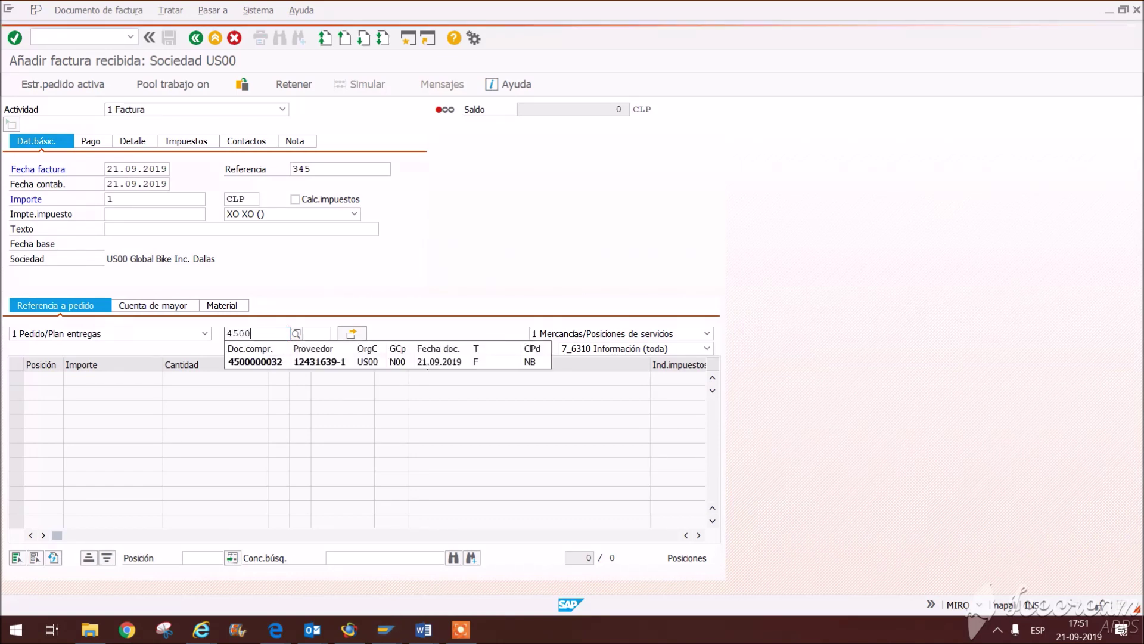
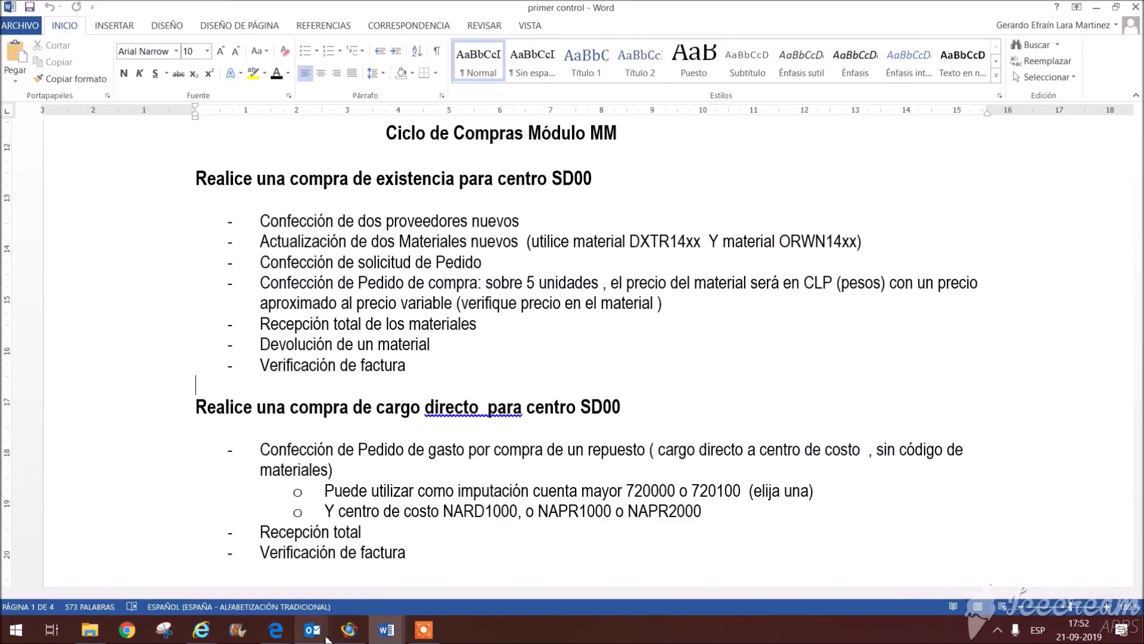
Step: Show the Windows desktop, hiding the Word purchasing document and the SAP invoice screen
{"action": "mouse_move", "coordinate": [356, 639]}
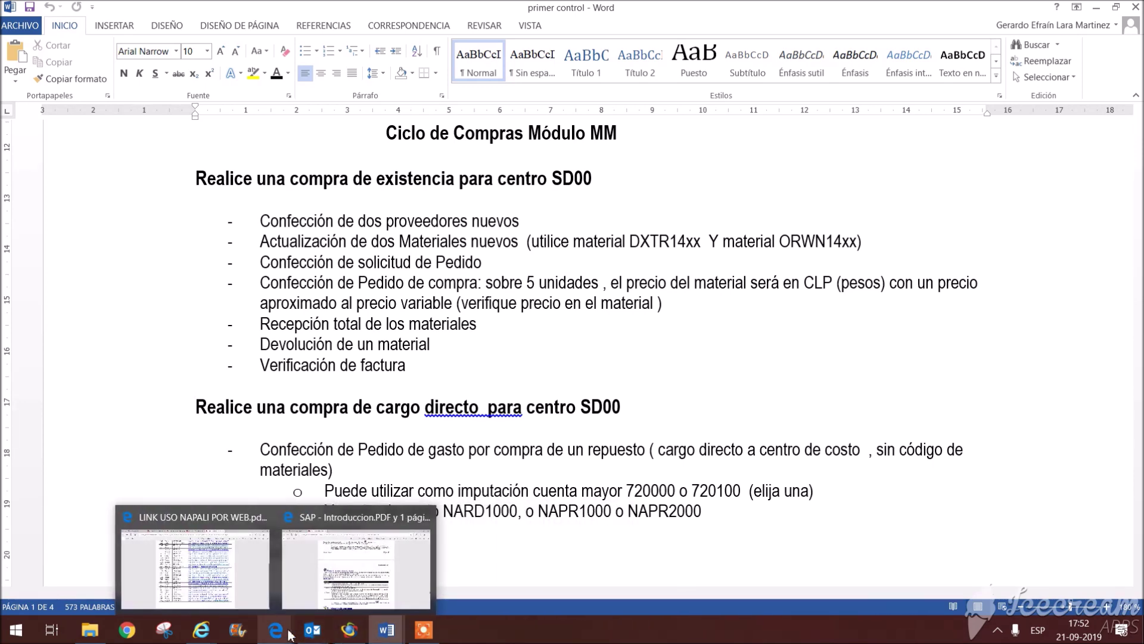
{"action": "right_click", "coordinate": [547, 631]}
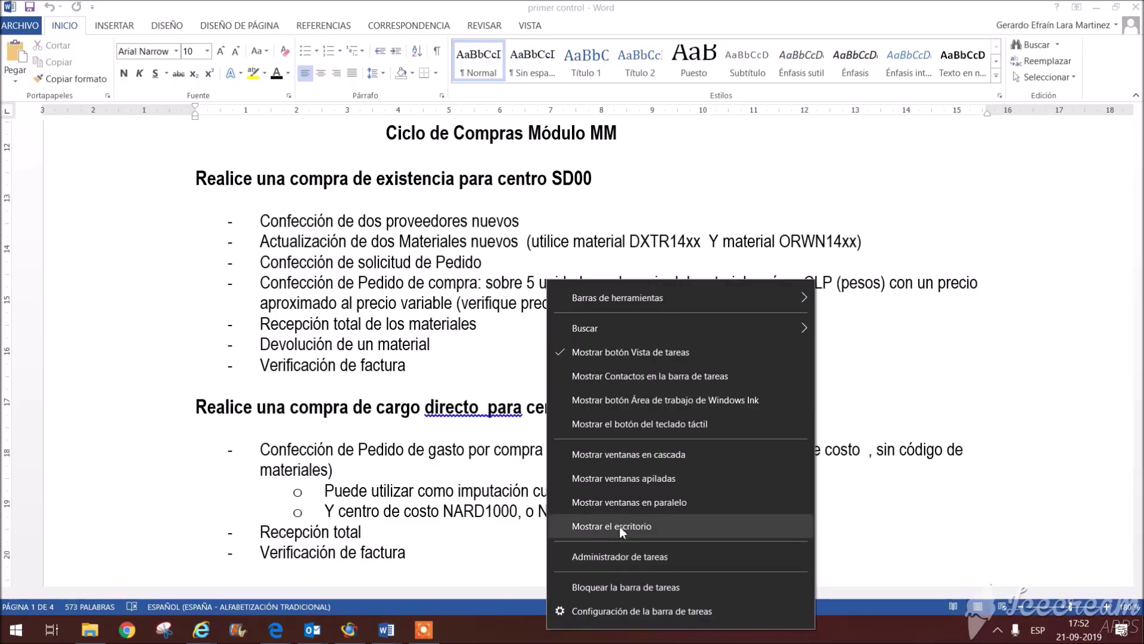
{"action": "left_click", "coordinate": [620, 524]}
{"action": "left_click", "coordinate": [996, 631]}
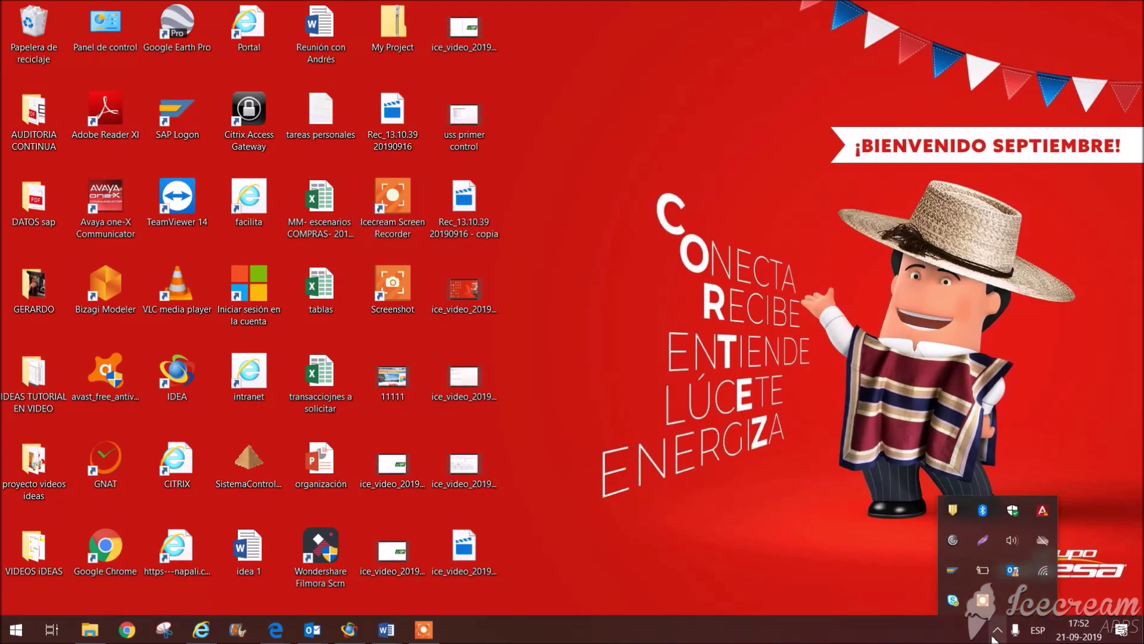
Step: Launch SAP Logon 750 and check its Conexiones and Accesos directos lists
{"action": "left_click", "coordinate": [393, 200]}
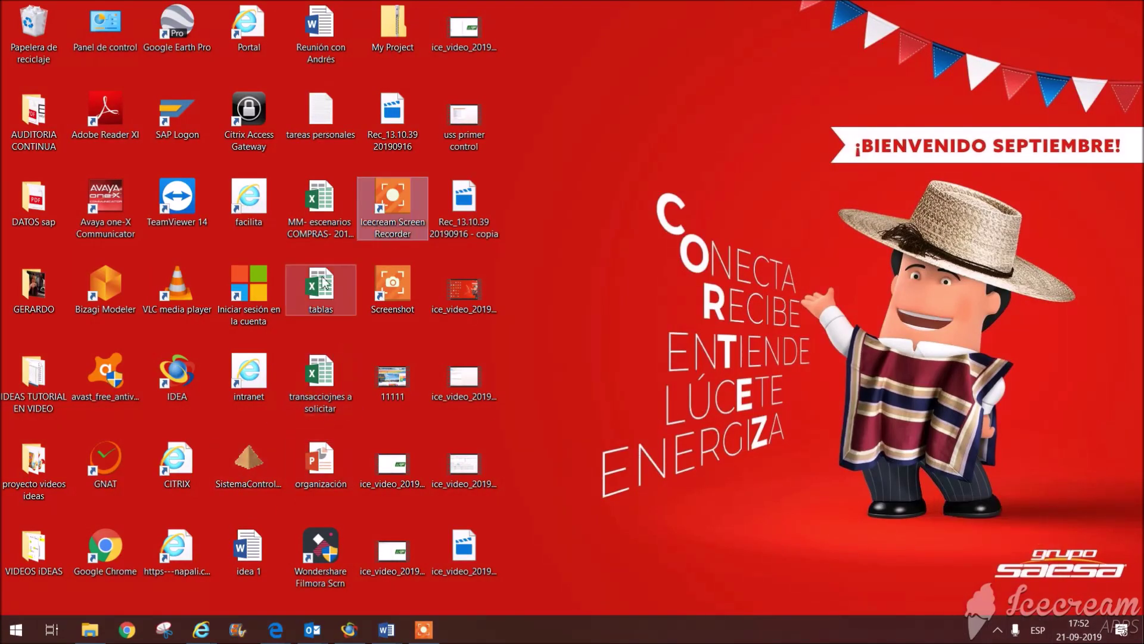
{"action": "left_click", "coordinate": [187, 115]}
{"action": "double_click", "coordinate": [187, 116]}
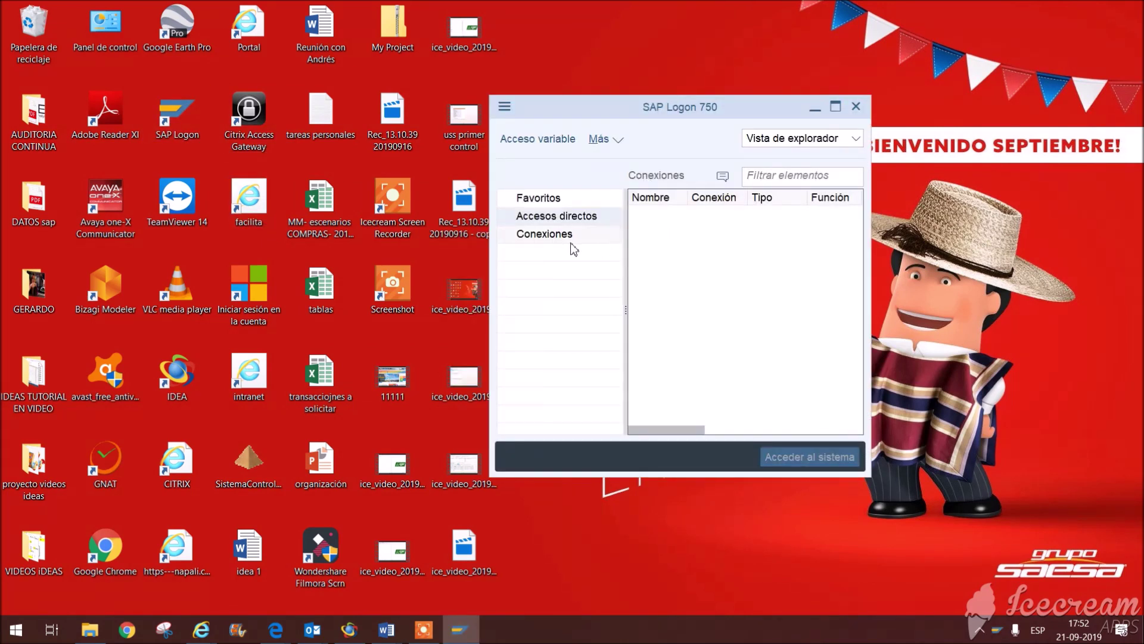
{"action": "left_click", "coordinate": [565, 238]}
{"action": "left_click", "coordinate": [568, 222]}
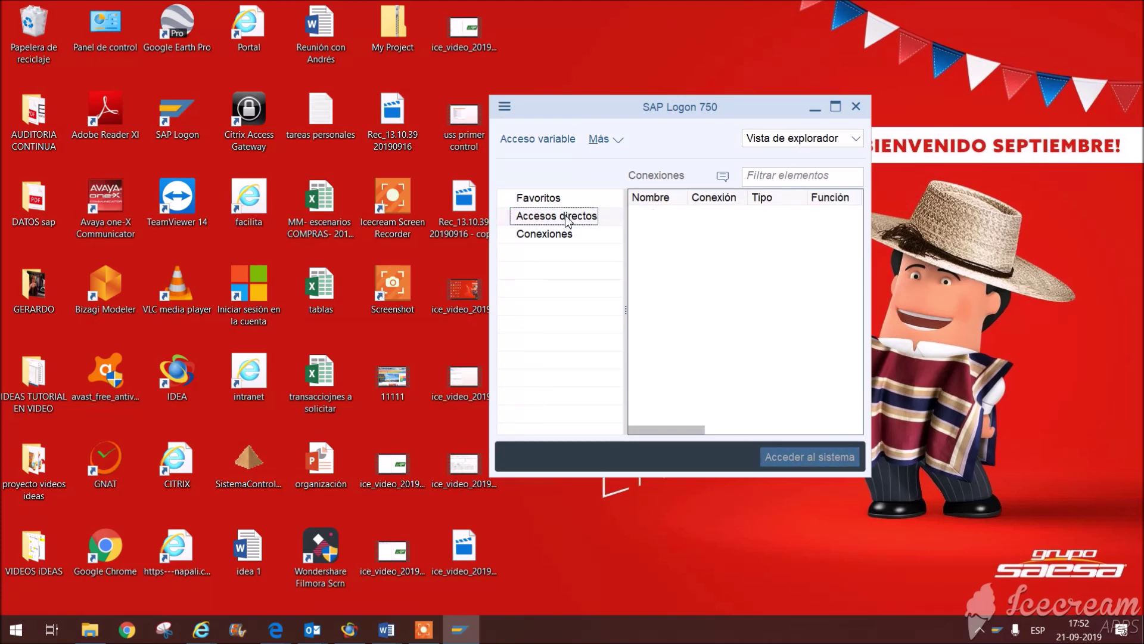
Step: Pause the screen recording from the notification area
{"action": "left_click", "coordinate": [981, 630]}
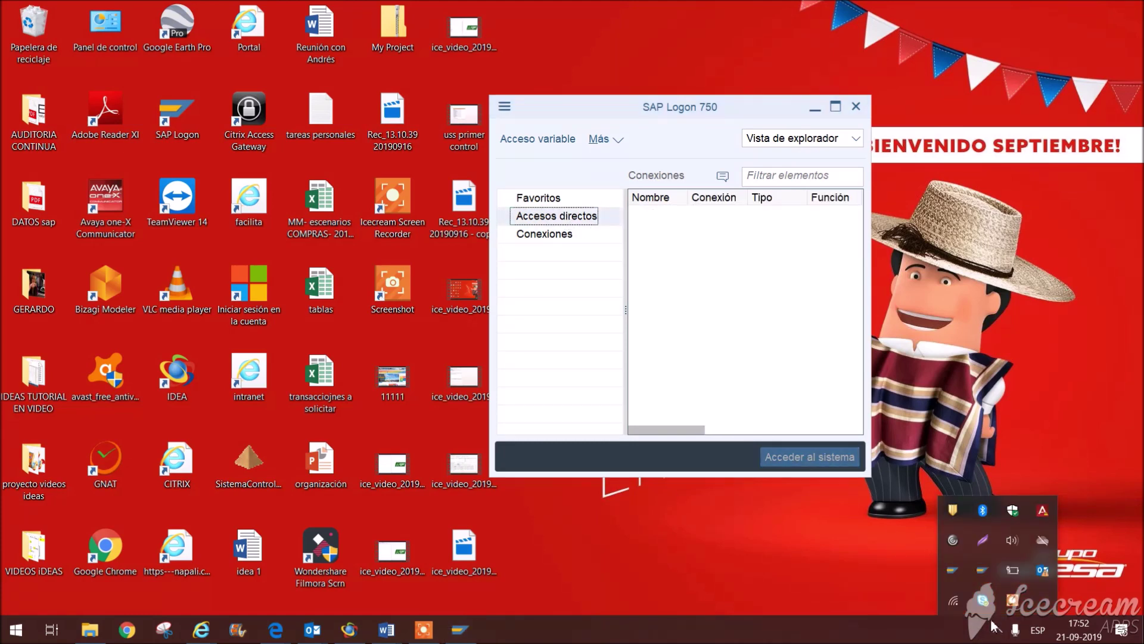
{"action": "left_click", "coordinate": [1013, 599]}
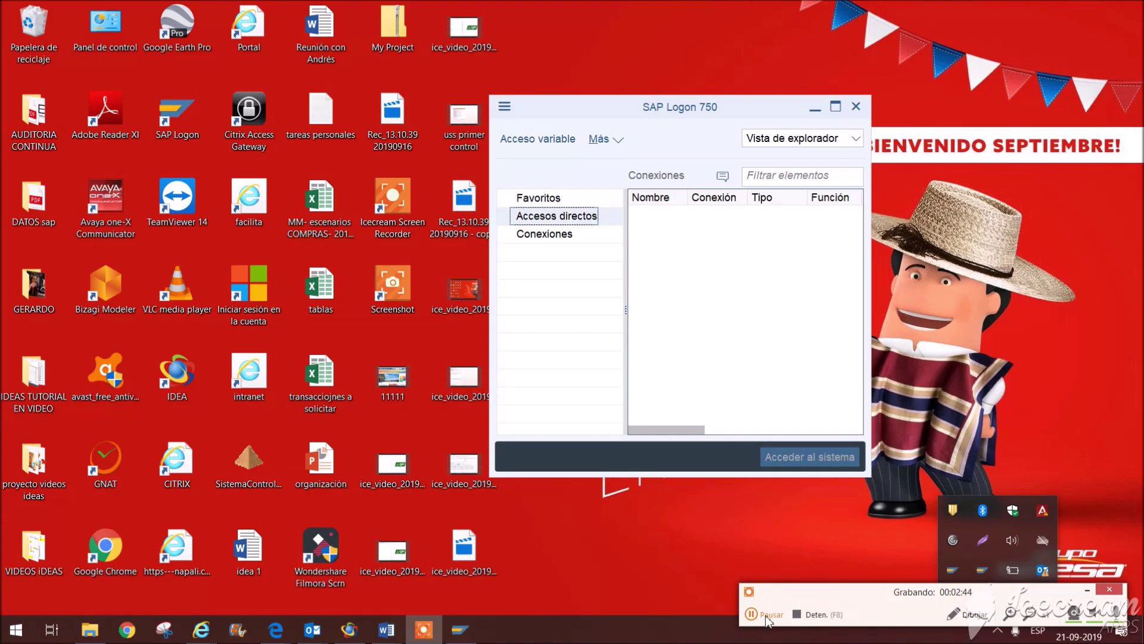
{"action": "left_click", "coordinate": [769, 615]}
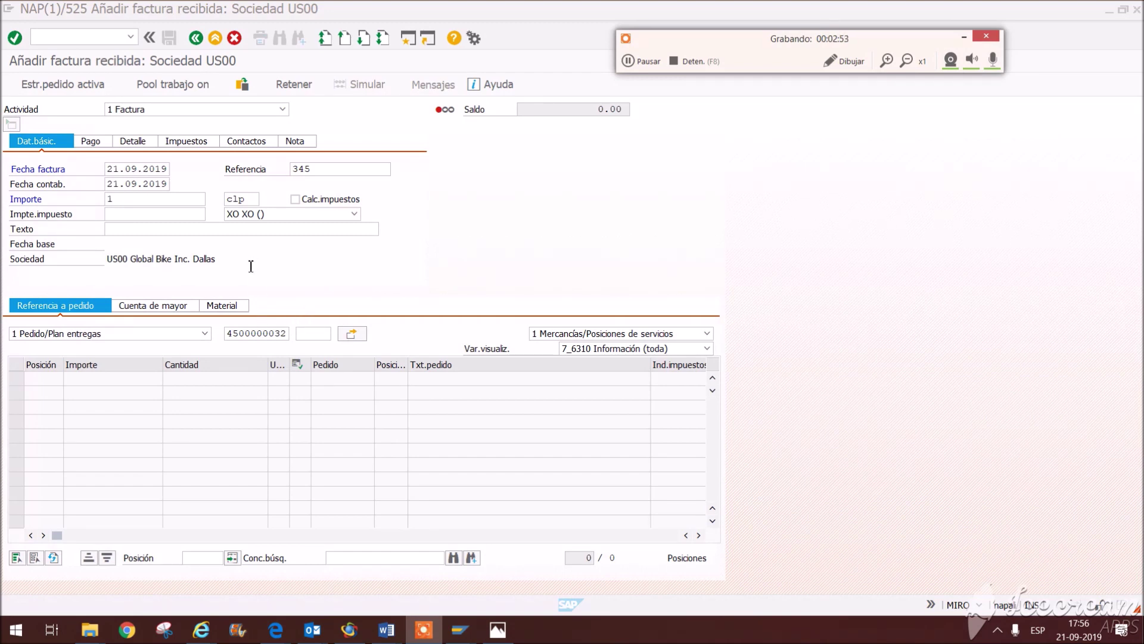
{"action": "left_click", "coordinate": [388, 300]}
{"action": "left_click", "coordinate": [270, 336]}
{"action": "key", "text": "Return"}
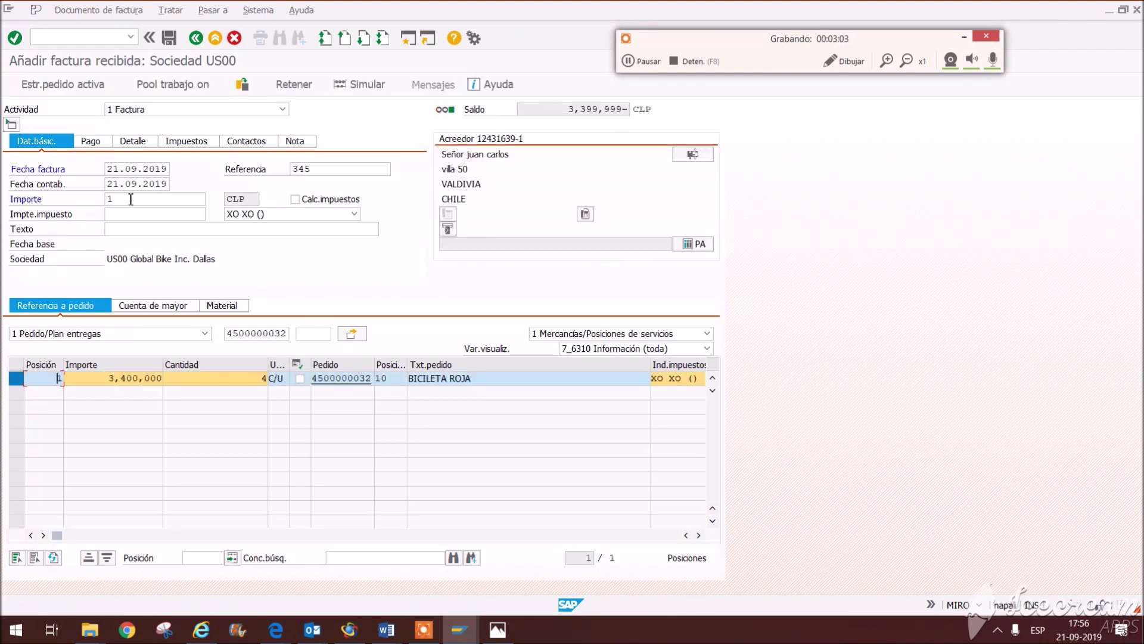
{"action": "left_click_drag", "start_coordinate": [130, 200], "coordinate": [97, 204]}
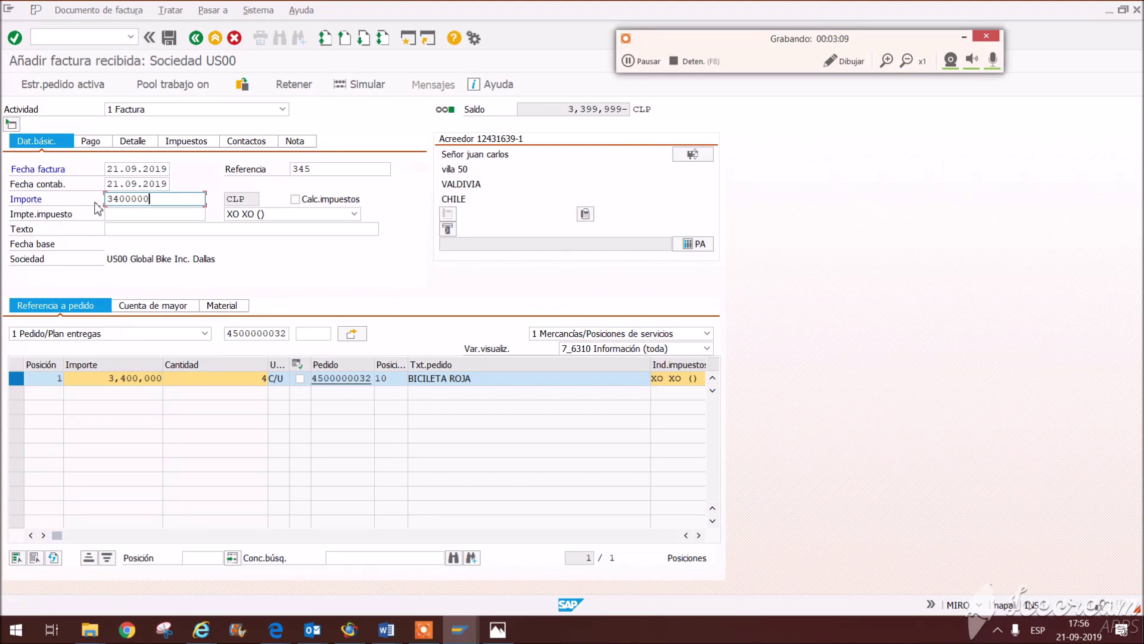
{"action": "key", "text": "Return"}
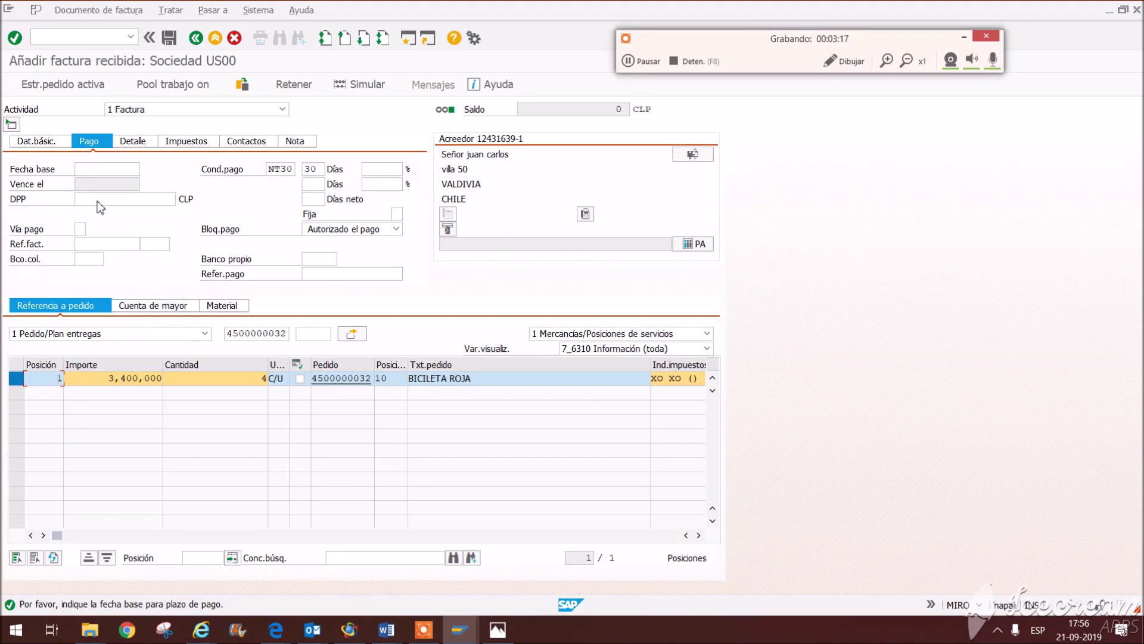
{"action": "left_click", "coordinate": [99, 169]}
{"action": "left_click", "coordinate": [113, 185]}
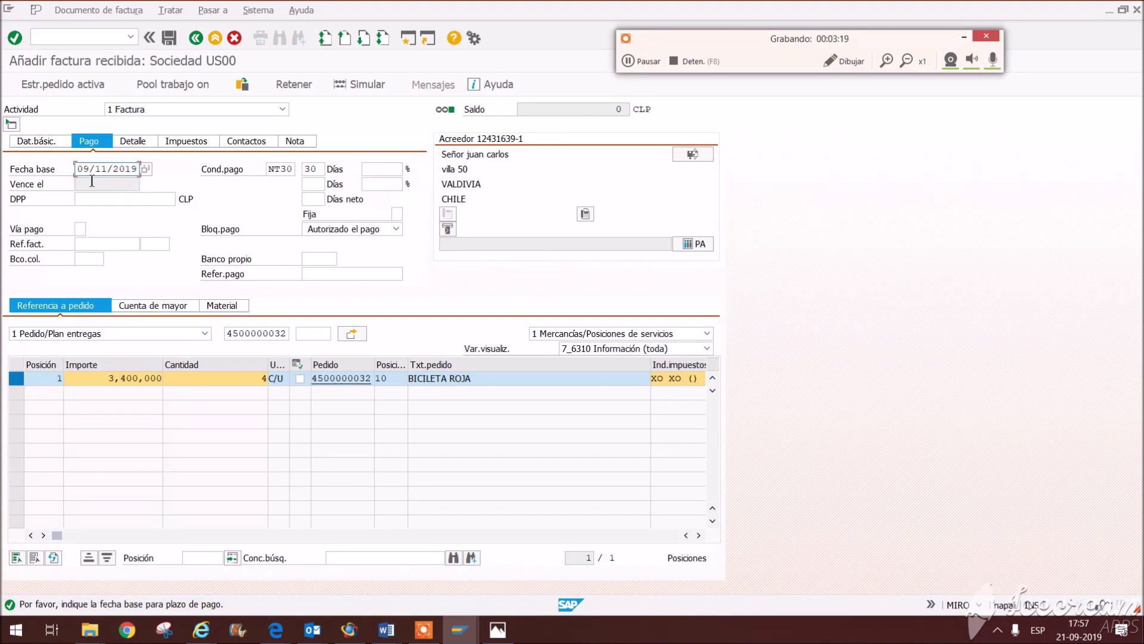
{"action": "left_click_drag", "start_coordinate": [83, 171], "coordinate": [287, 189]}
{"action": "key", "text": "BackSpace"}
{"action": "key", "text": "BackSpace"}
{"action": "type", "text": "210"}
{"action": "left_click", "coordinate": [138, 147]}
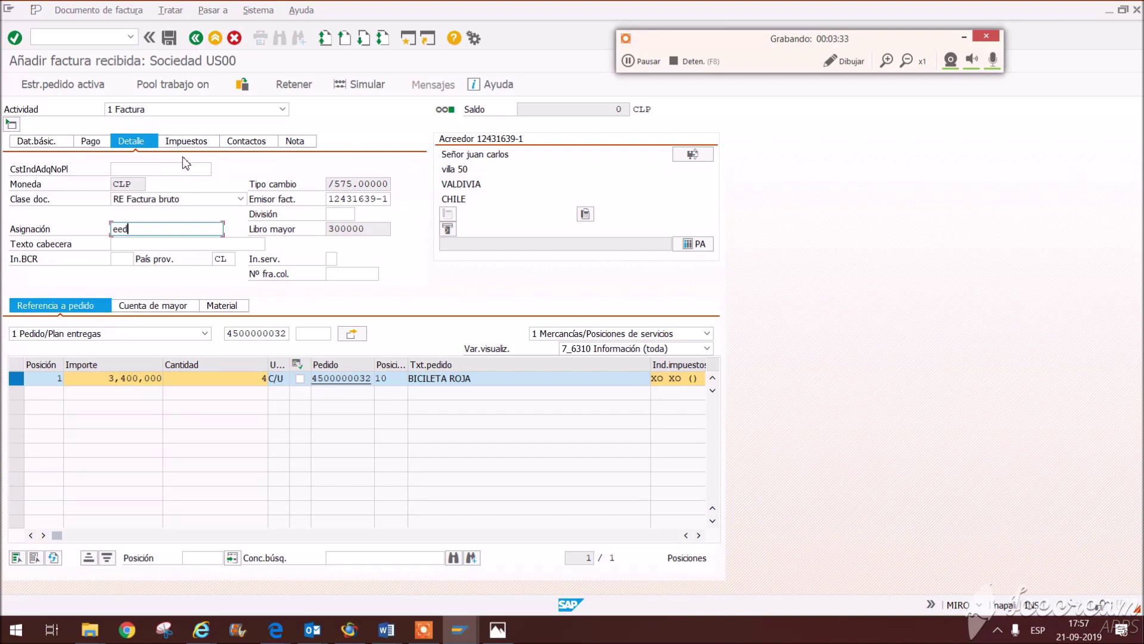
{"action": "left_click", "coordinate": [170, 37]}
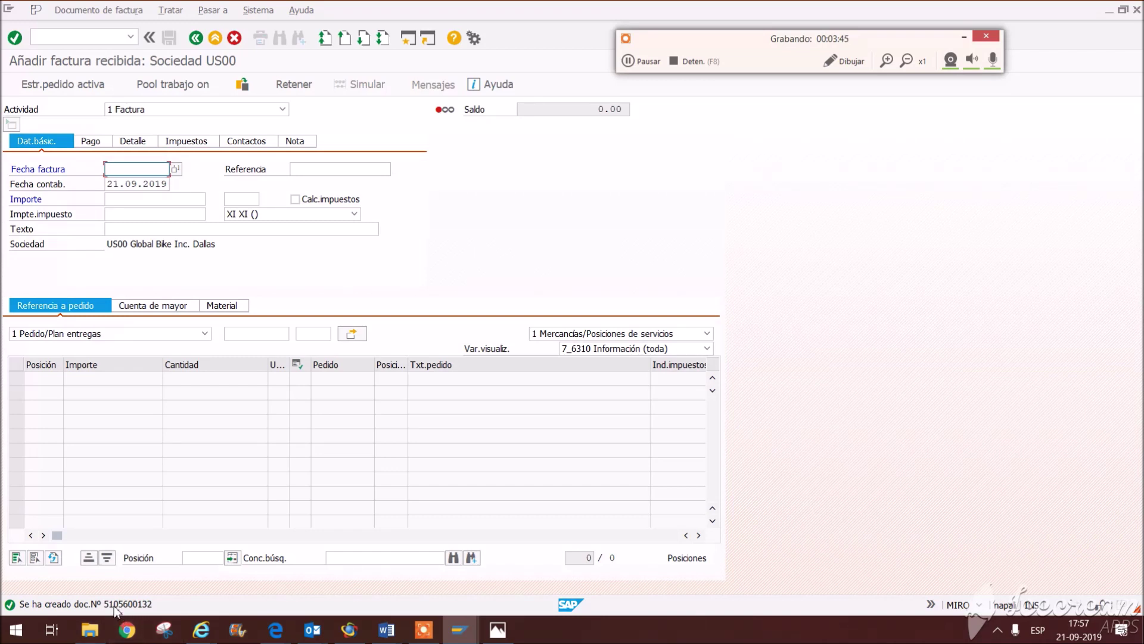
{"action": "left_click", "coordinate": [196, 38]}
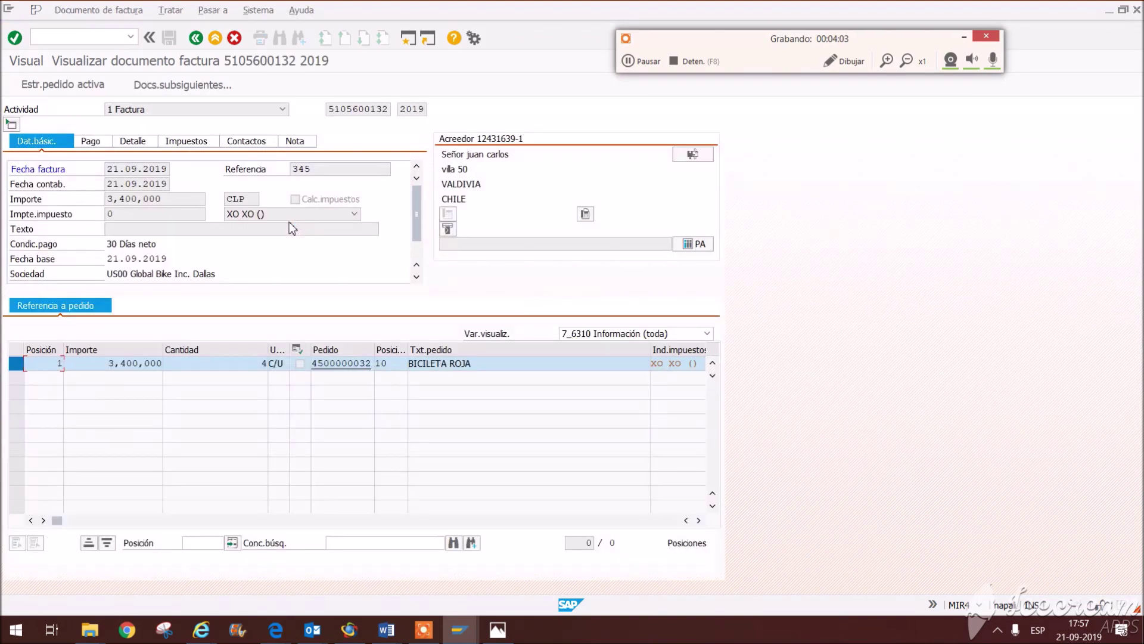
{"action": "left_click", "coordinate": [154, 83]}
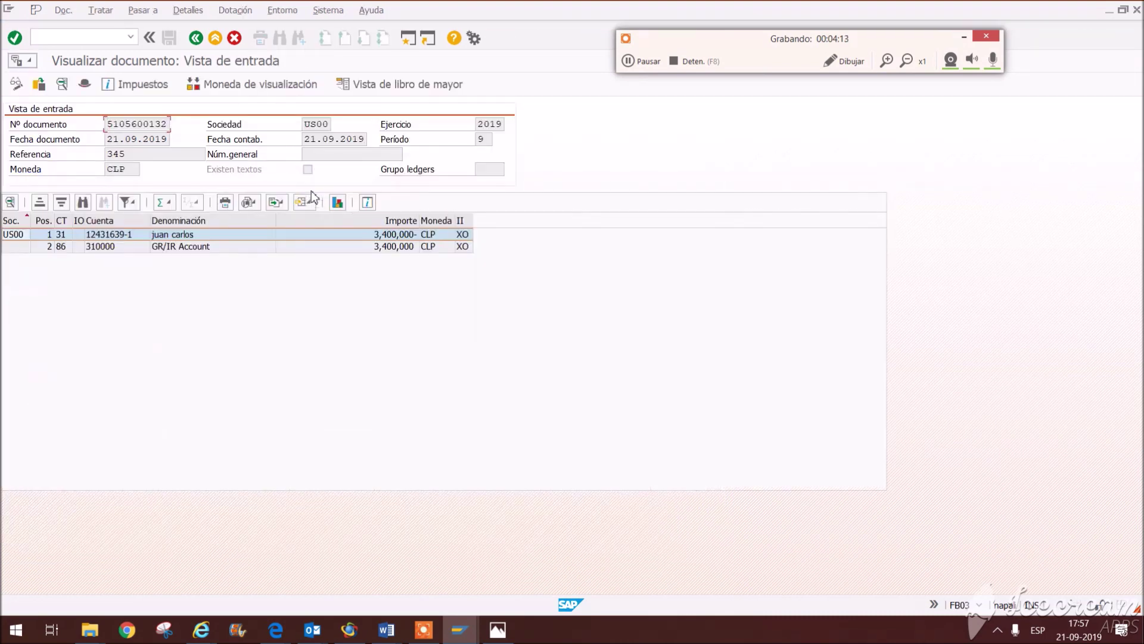
{"action": "left_click", "coordinate": [222, 247]}
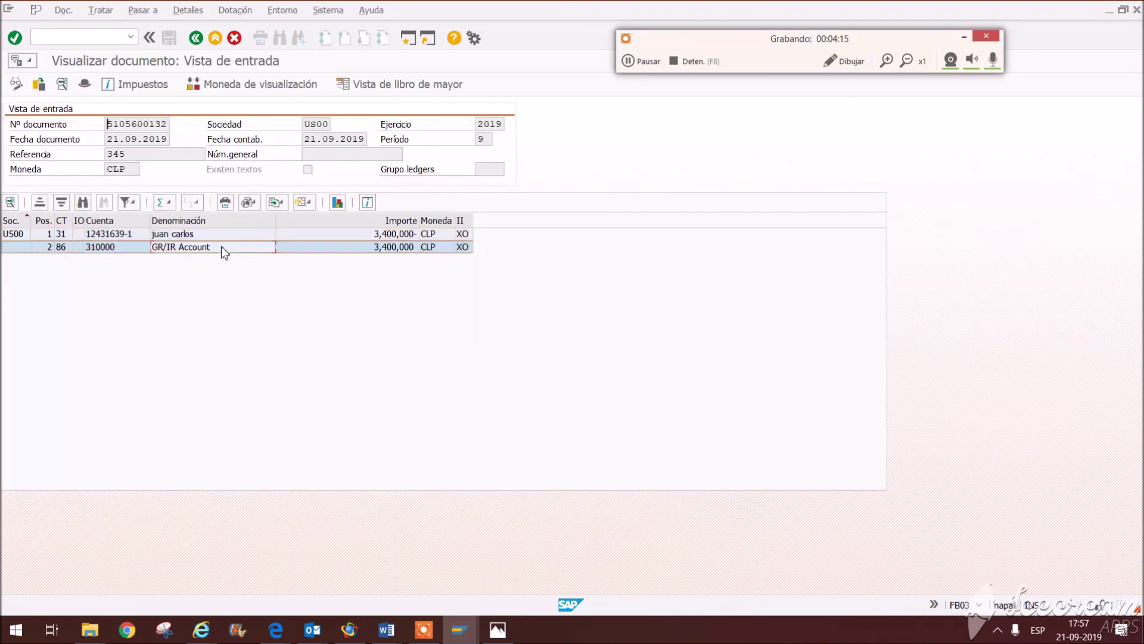
{"action": "left_click", "coordinate": [397, 251]}
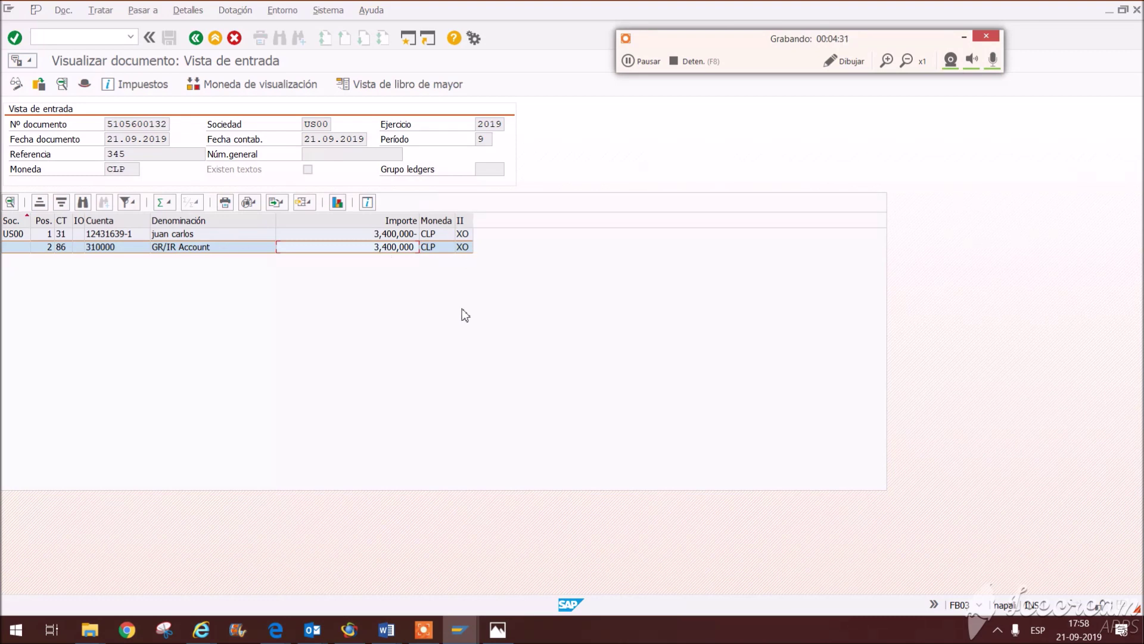
{"action": "left_click", "coordinate": [196, 39]}
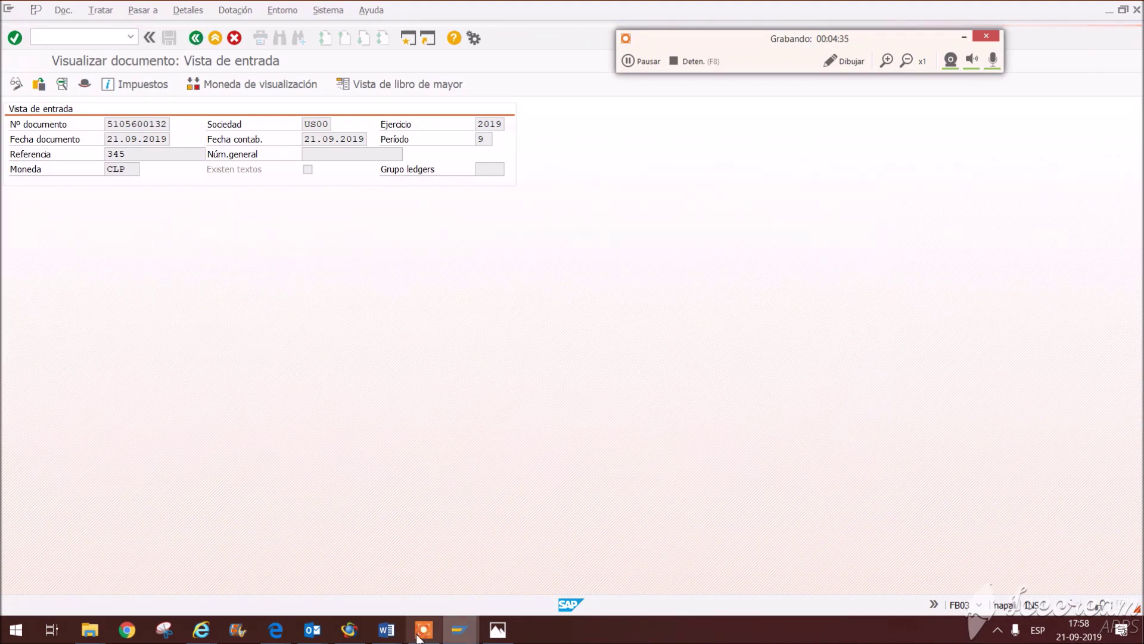
Step: Review the stock and direct-charge purchase task lists in Word, then return to the SAP invoice display
{"action": "mouse_move", "coordinate": [386, 630]}
{"action": "left_click", "coordinate": [557, 577]}
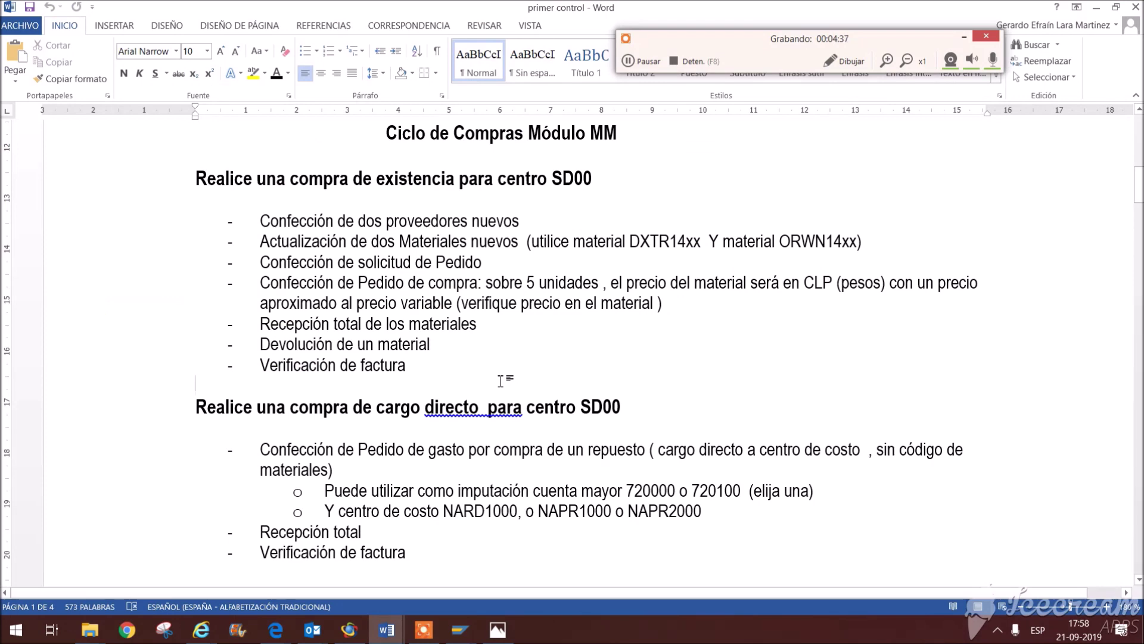
{"action": "left_click_drag", "start_coordinate": [451, 381], "coordinate": [239, 123]}
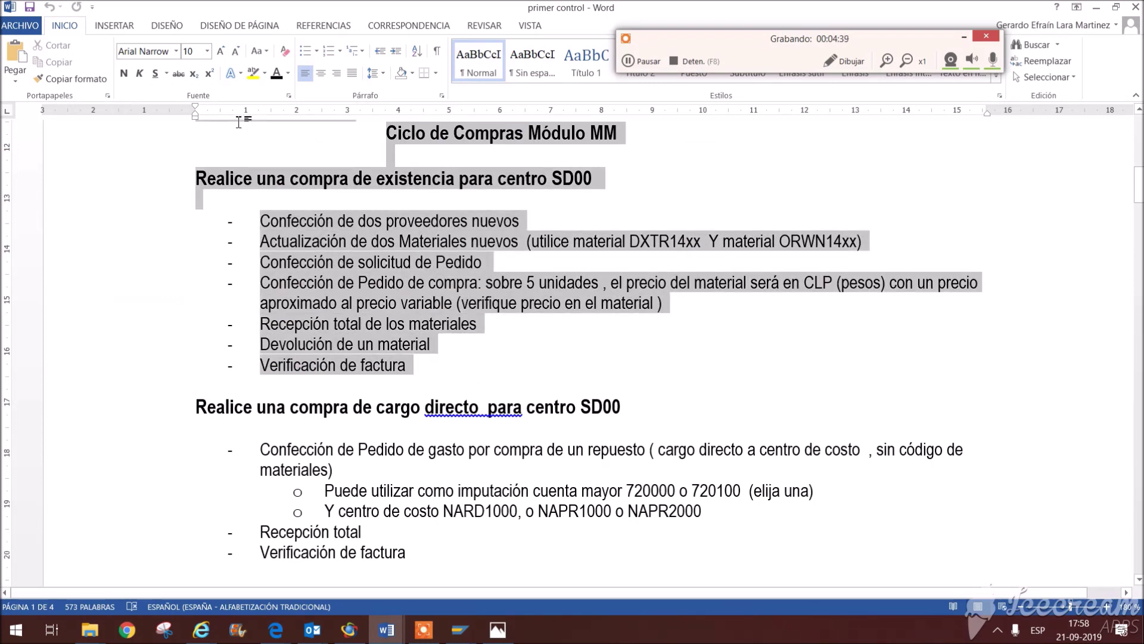
{"action": "left_click", "coordinate": [501, 369]}
{"action": "scroll", "coordinate": [476, 417], "scroll_direction": "down", "scroll_amount": 2}
{"action": "left_click_drag", "start_coordinate": [469, 450], "coordinate": [107, 302]}
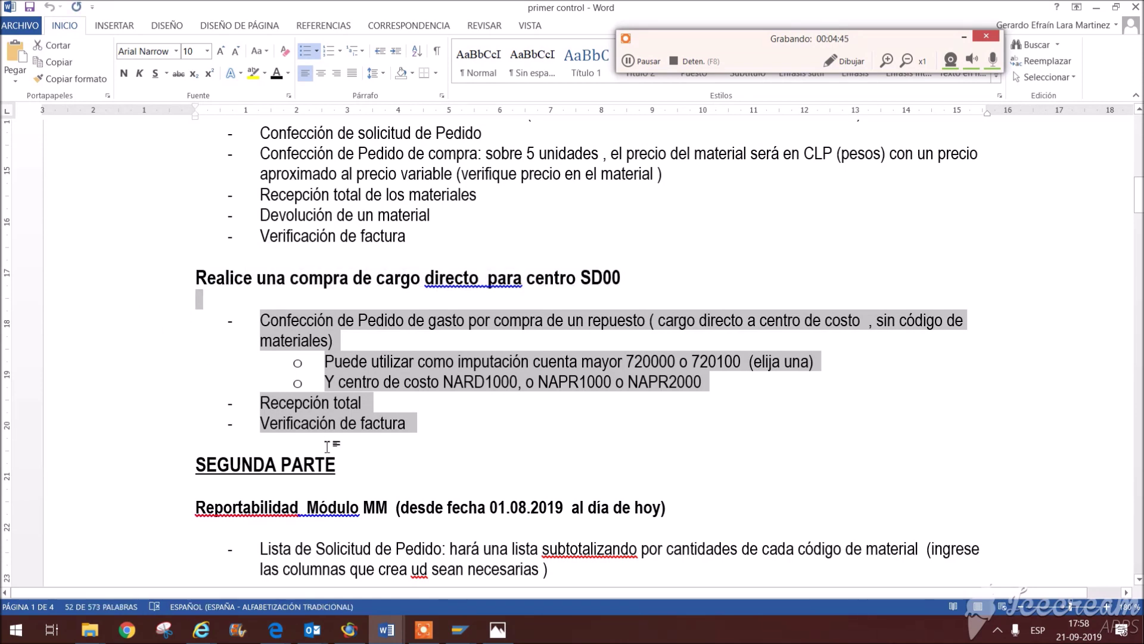
{"action": "left_click", "coordinate": [418, 424]}
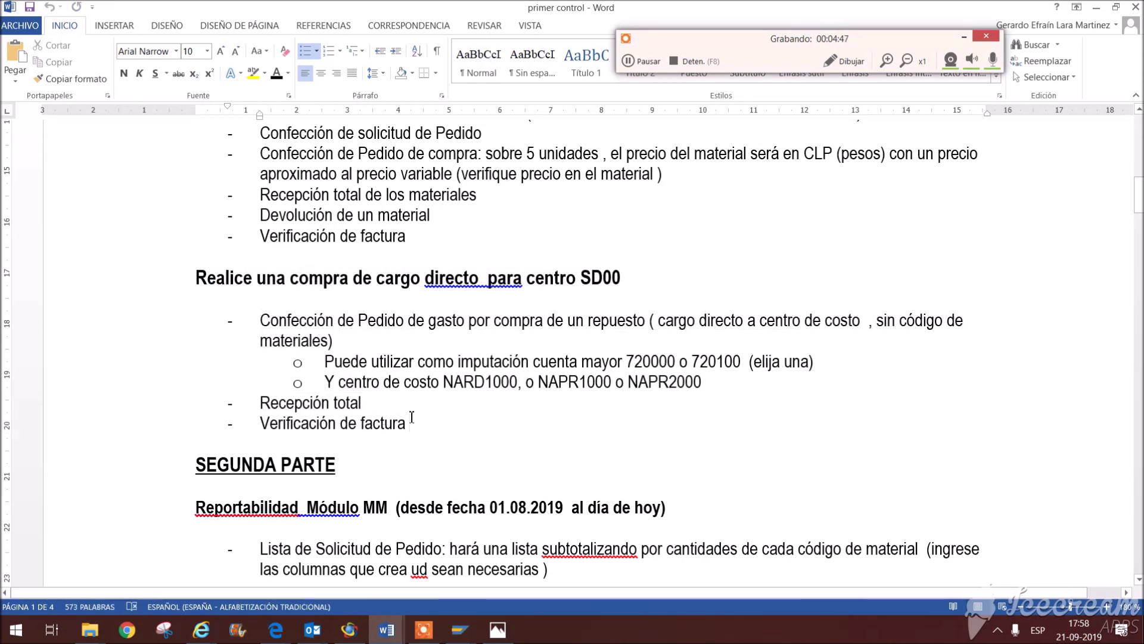
{"action": "left_click", "coordinate": [191, 317], "text": "shift"}
{"action": "left_click", "coordinate": [495, 476]}
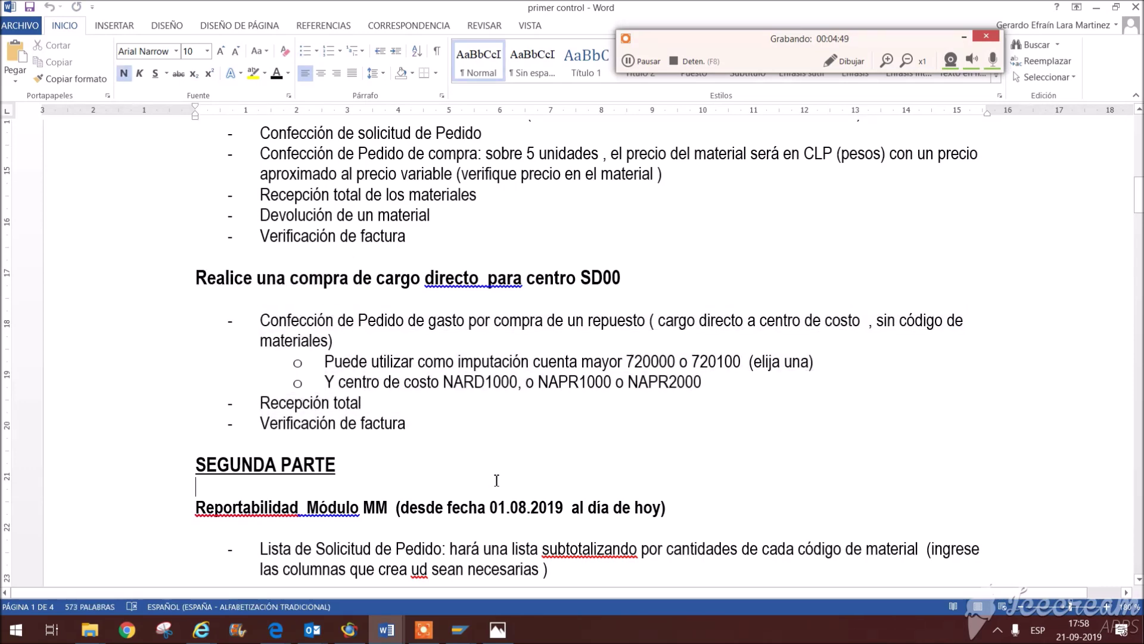
{"action": "left_click", "coordinate": [460, 630]}
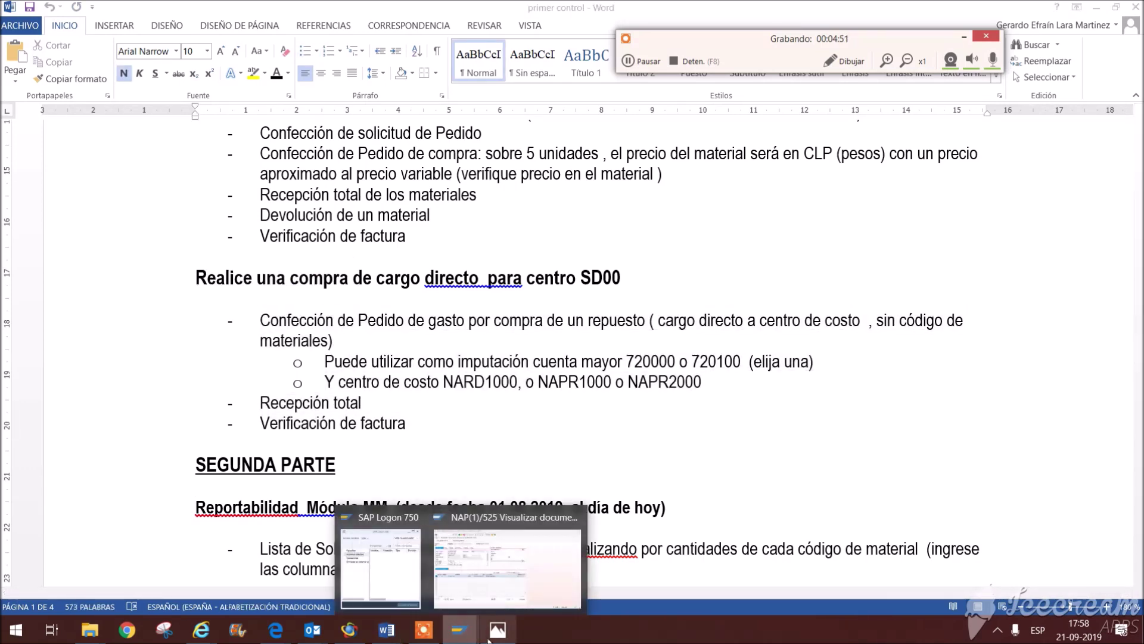
{"action": "left_click", "coordinate": [509, 591]}
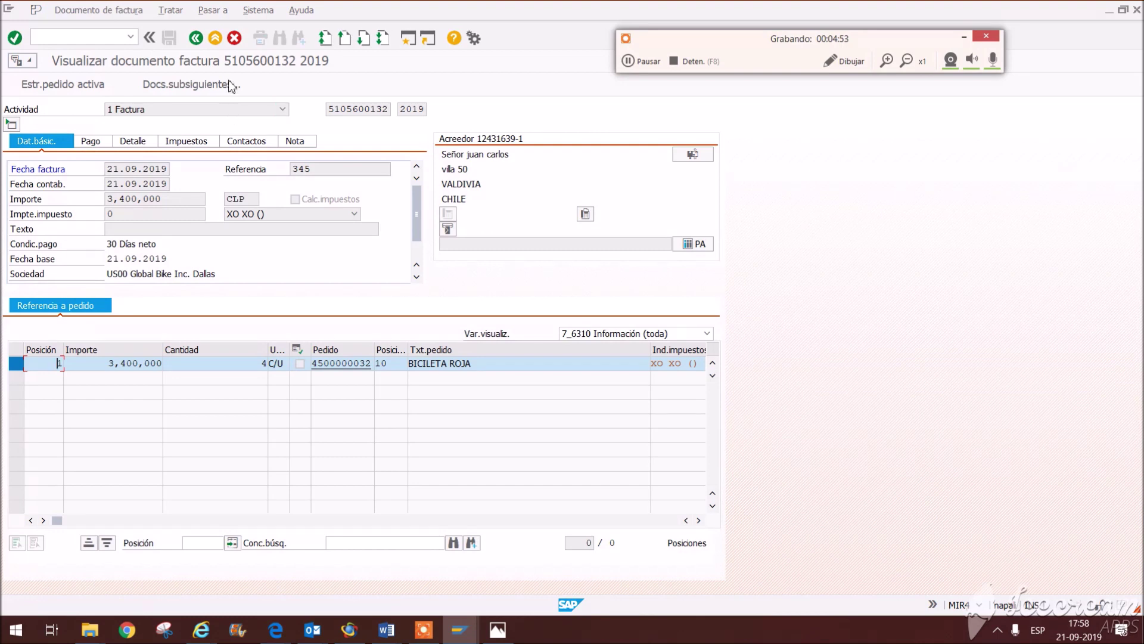
Step: Return to SAP Easy Access and start transaction ME21N for a new standard purchase order
{"action": "left_click", "coordinate": [194, 39]}
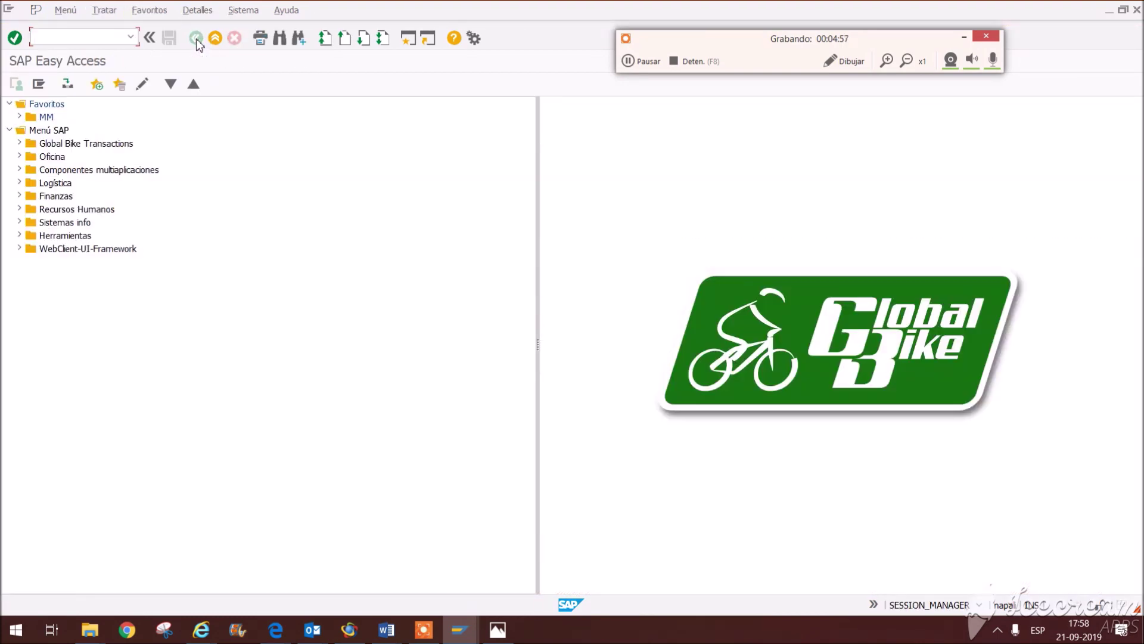
{"action": "type", "text": "me21m"}
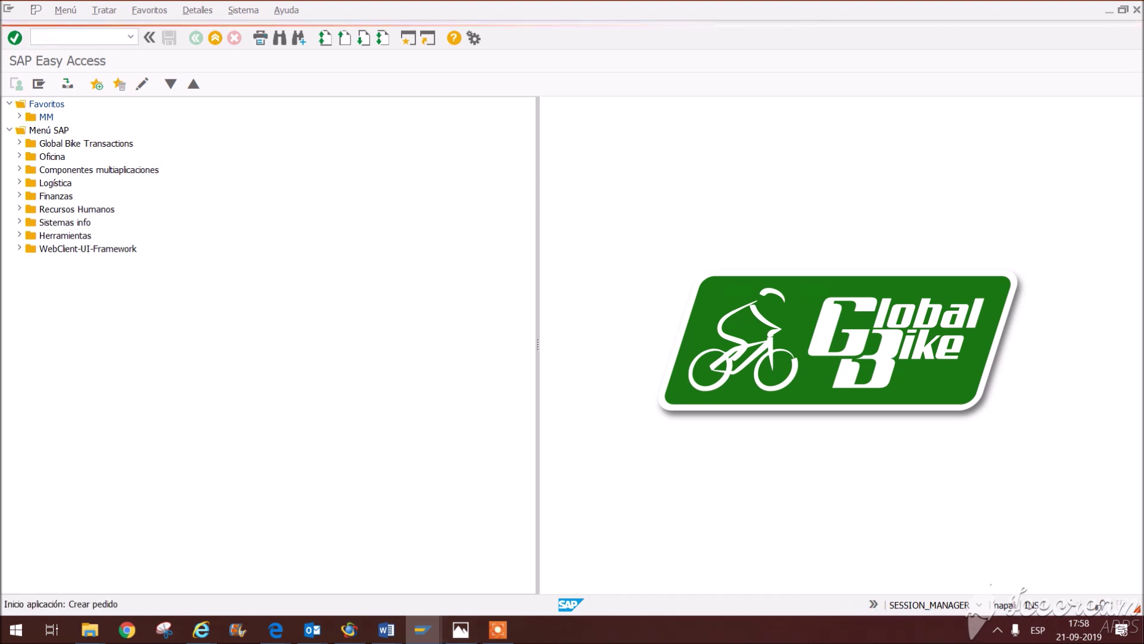
{"action": "left_click", "coordinate": [504, 631]}
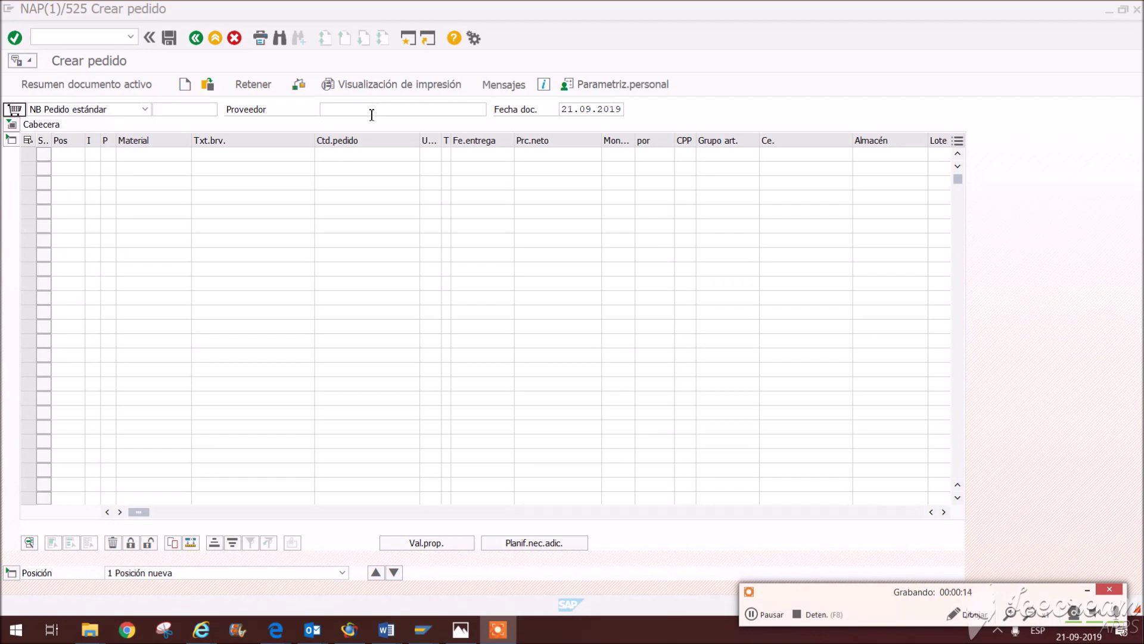
Step: Choose the order's vendor from the Proveedor suggestions
{"action": "left_click", "coordinate": [372, 115]}
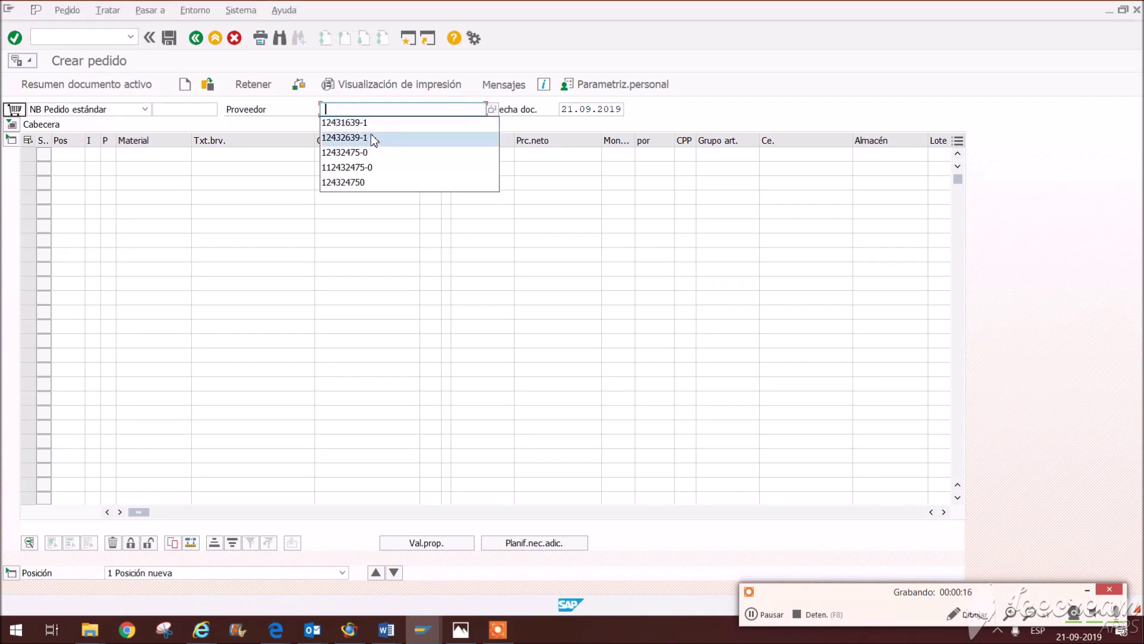
{"action": "key", "text": "Up"}
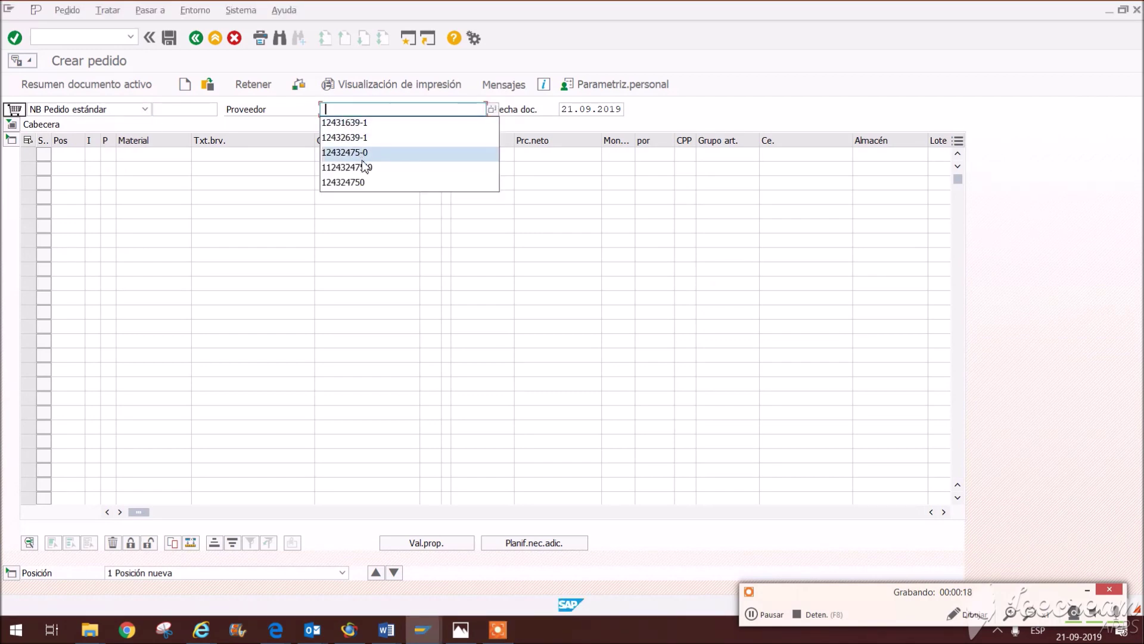
{"action": "left_click", "coordinate": [356, 153]}
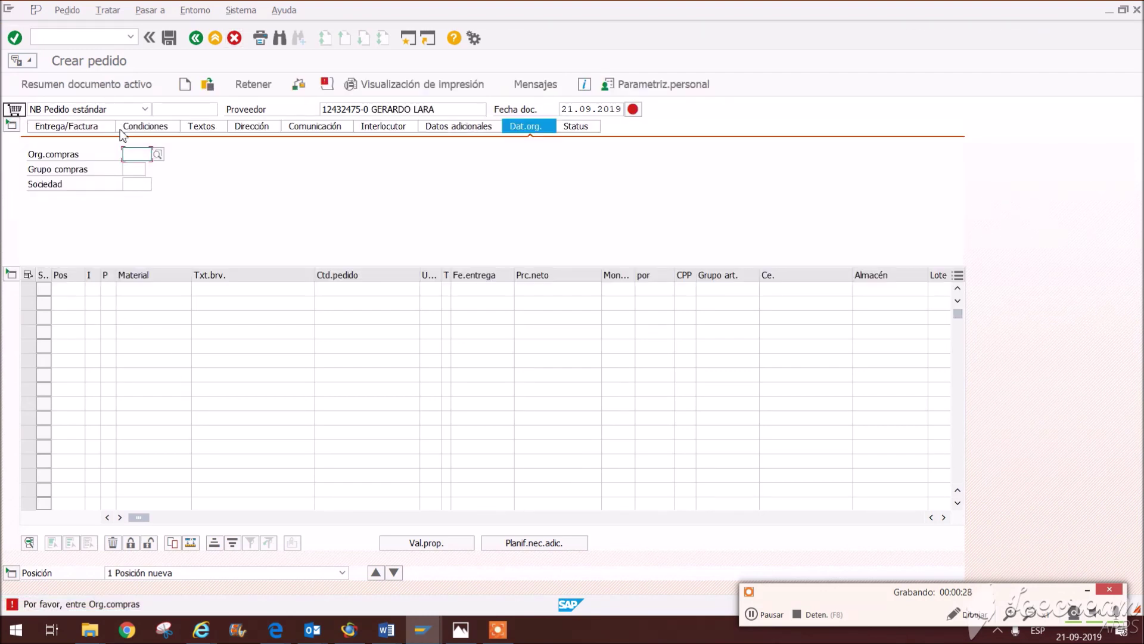
Step: Set the first item's assignment category to K Centro de coste with short text 'repuesto de bicicleta'
{"action": "left_click", "coordinate": [145, 290]}
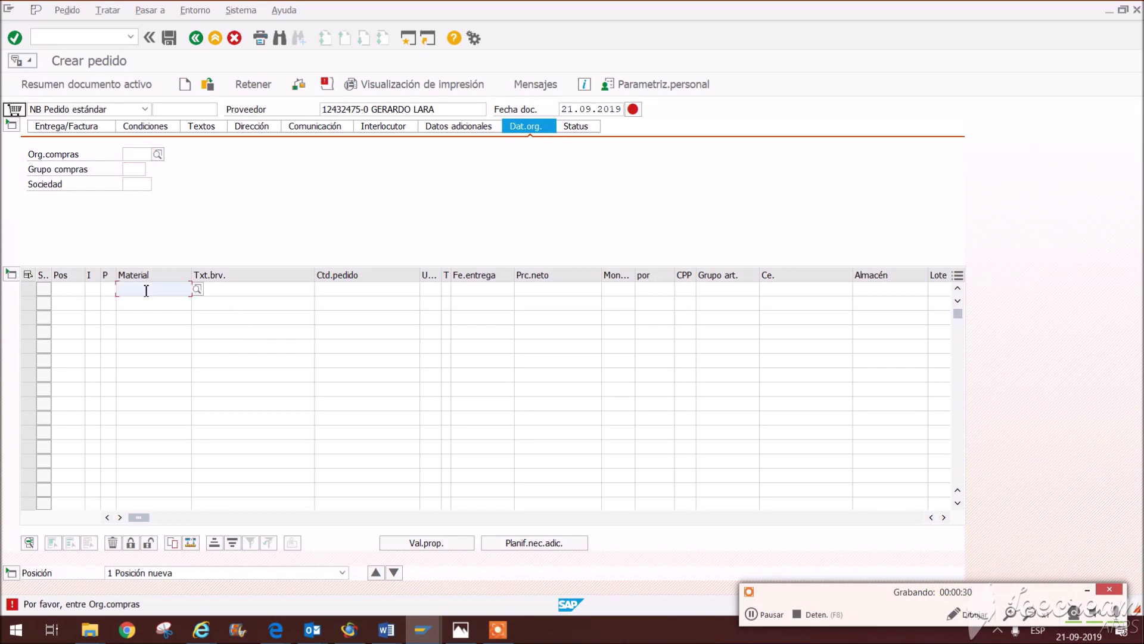
{"action": "left_click", "coordinate": [91, 288]}
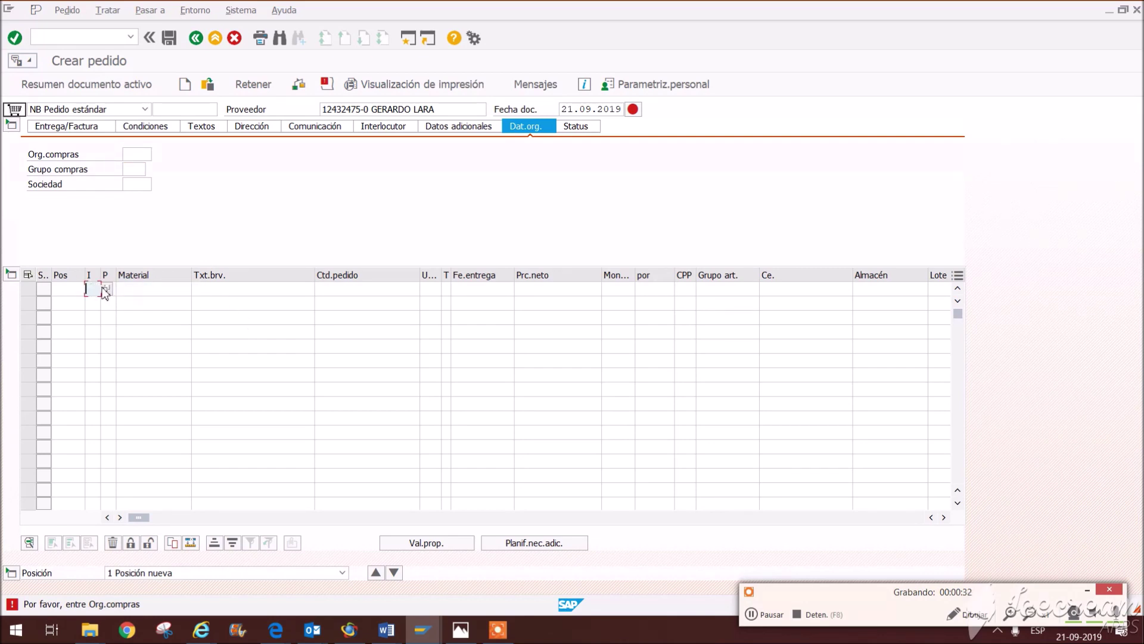
{"action": "left_click", "coordinate": [105, 290]}
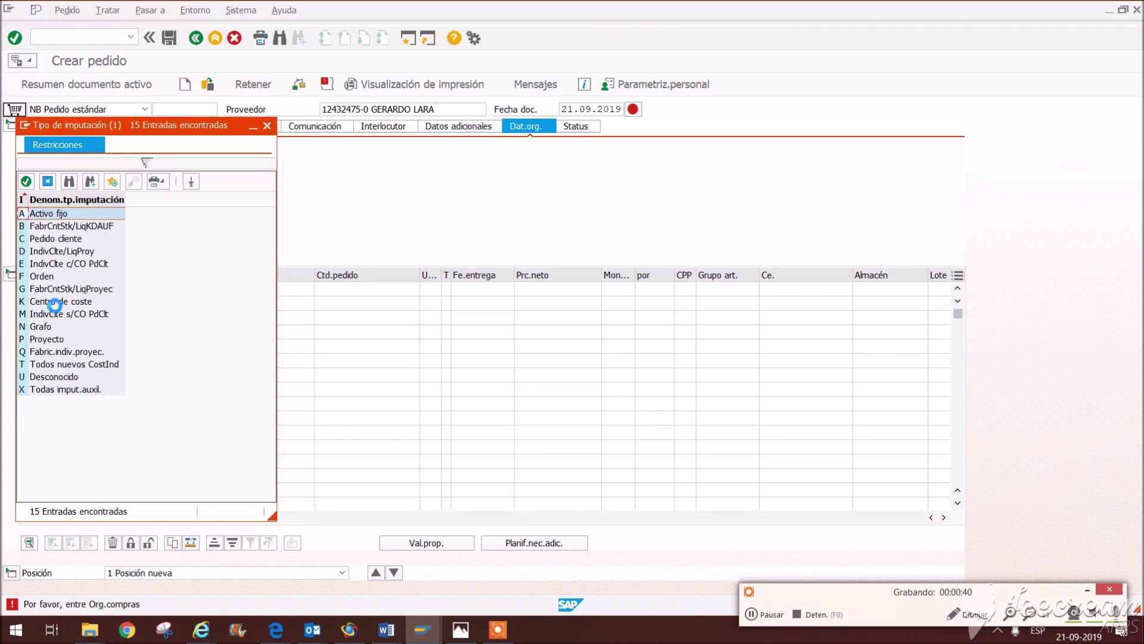
{"action": "left_click", "coordinate": [53, 304]}
{"action": "double_click", "coordinate": [53, 304]}
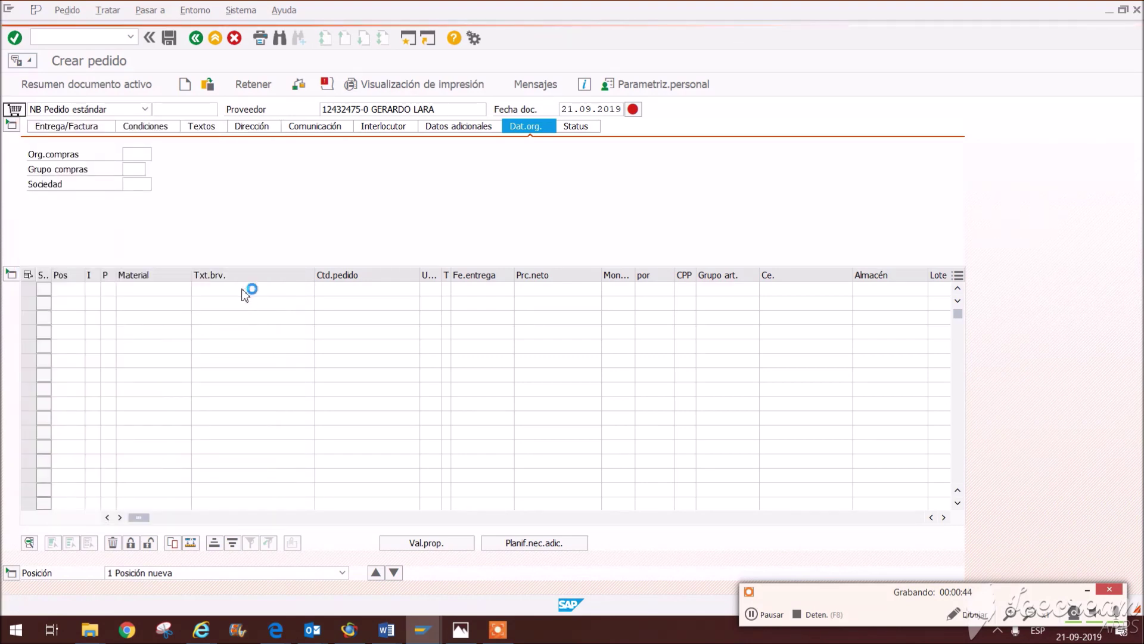
{"action": "left_click", "coordinate": [243, 291]}
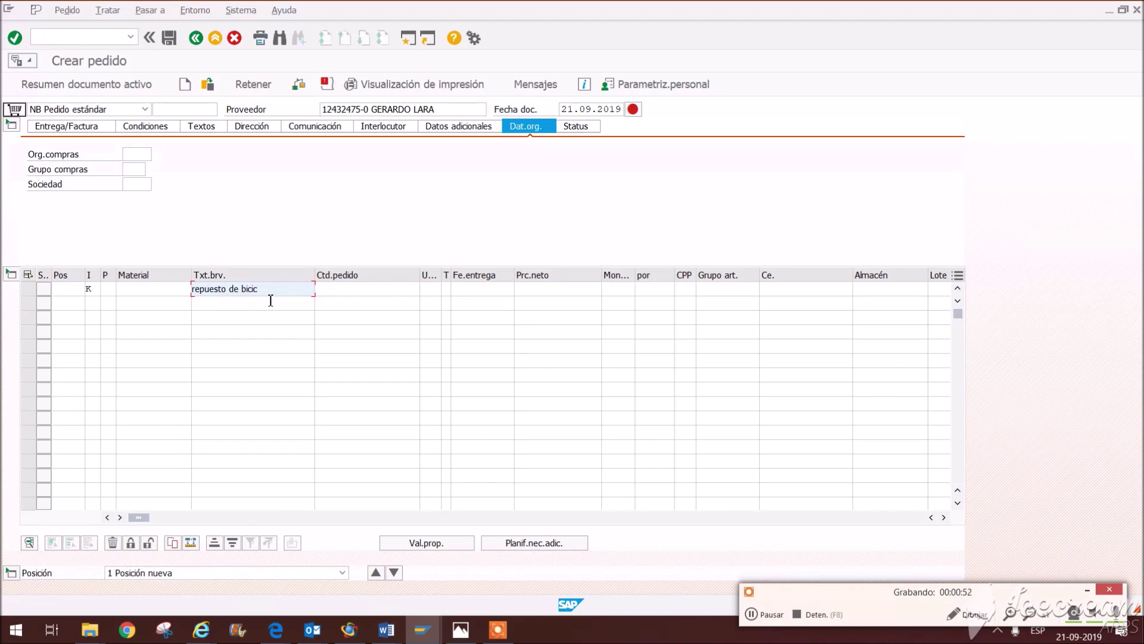
{"action": "left_click", "coordinate": [365, 292]}
Step: Give the item quantity 1, net price 1000 CLP without decimals, and plant sd00
{"action": "type", "text": "1"}
{"action": "left_click", "coordinate": [572, 295]}
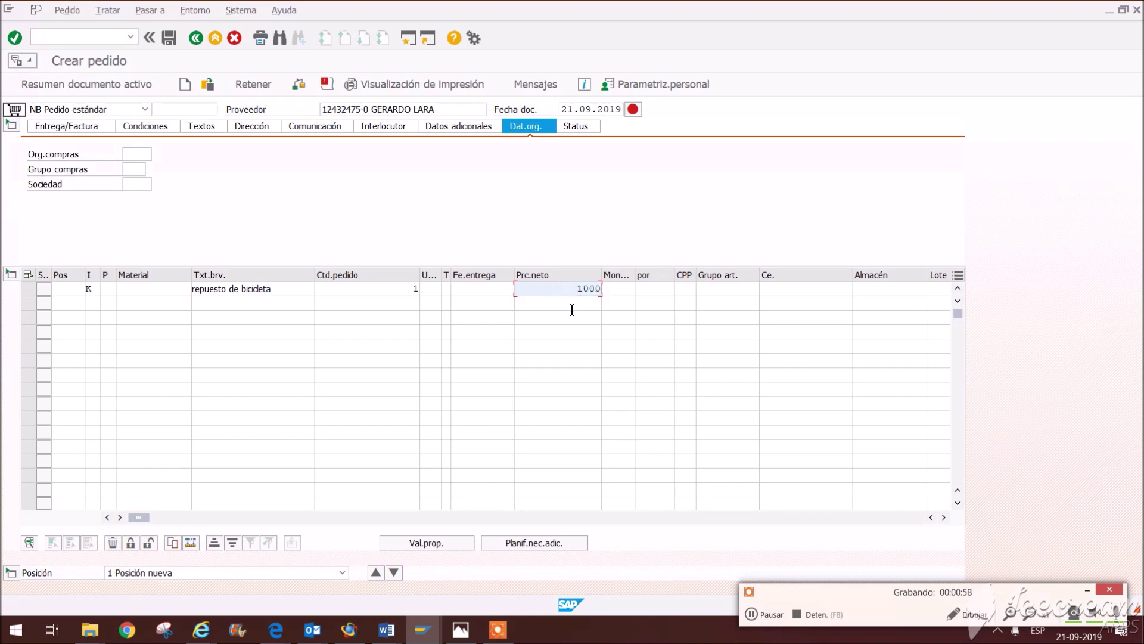
{"action": "left_click", "coordinate": [772, 289]}
{"action": "left_click", "coordinate": [785, 311]}
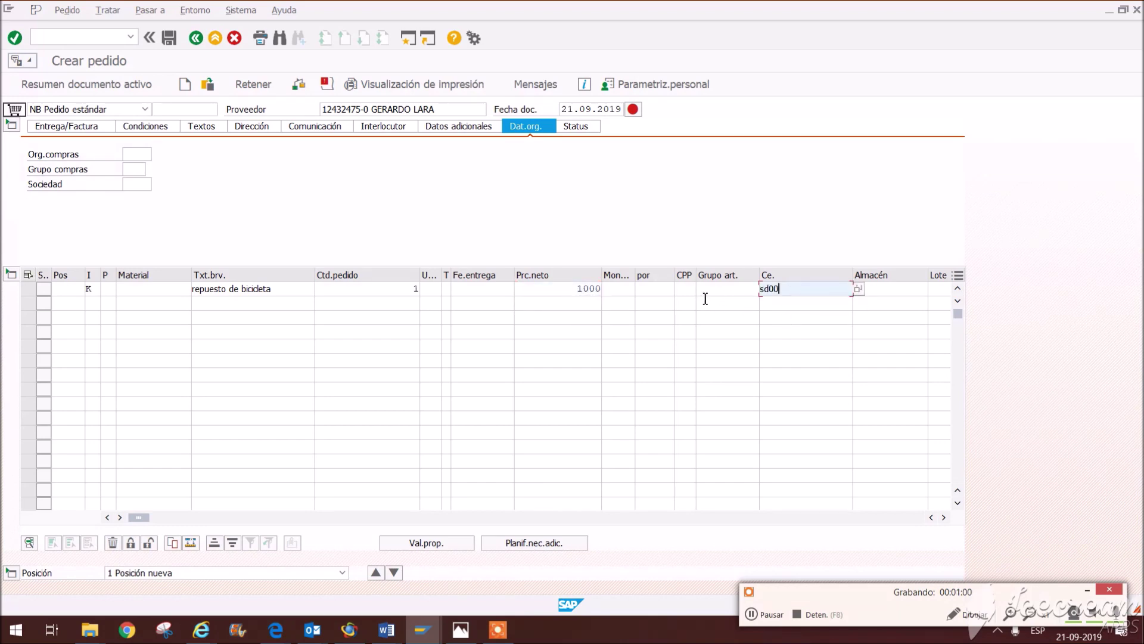
{"action": "left_click", "coordinate": [689, 290]}
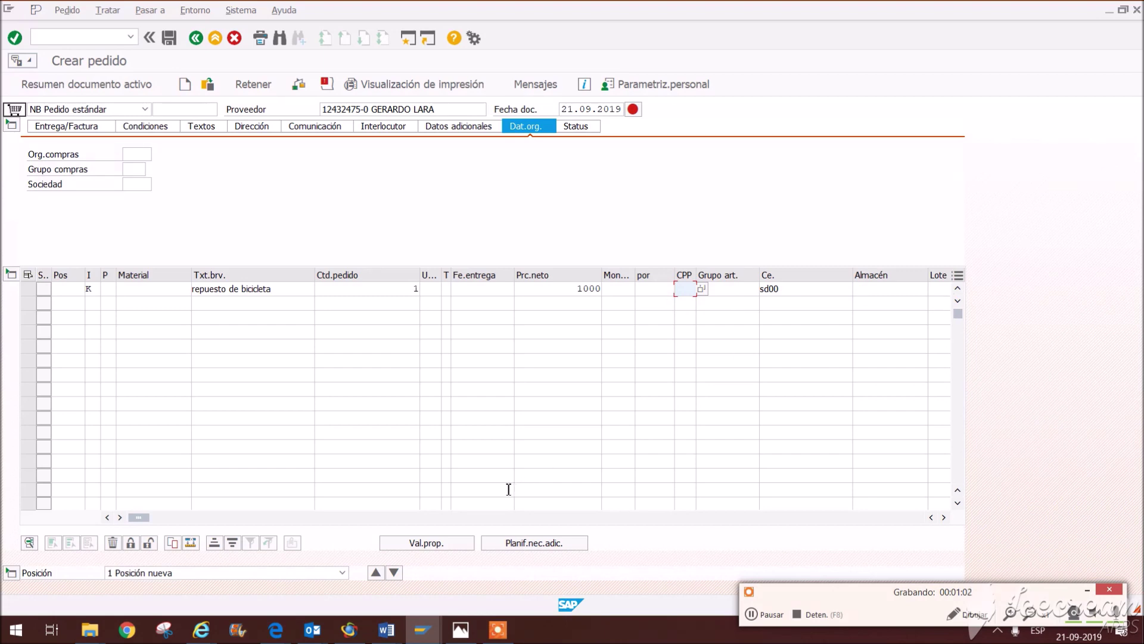
{"action": "key", "text": "Return"}
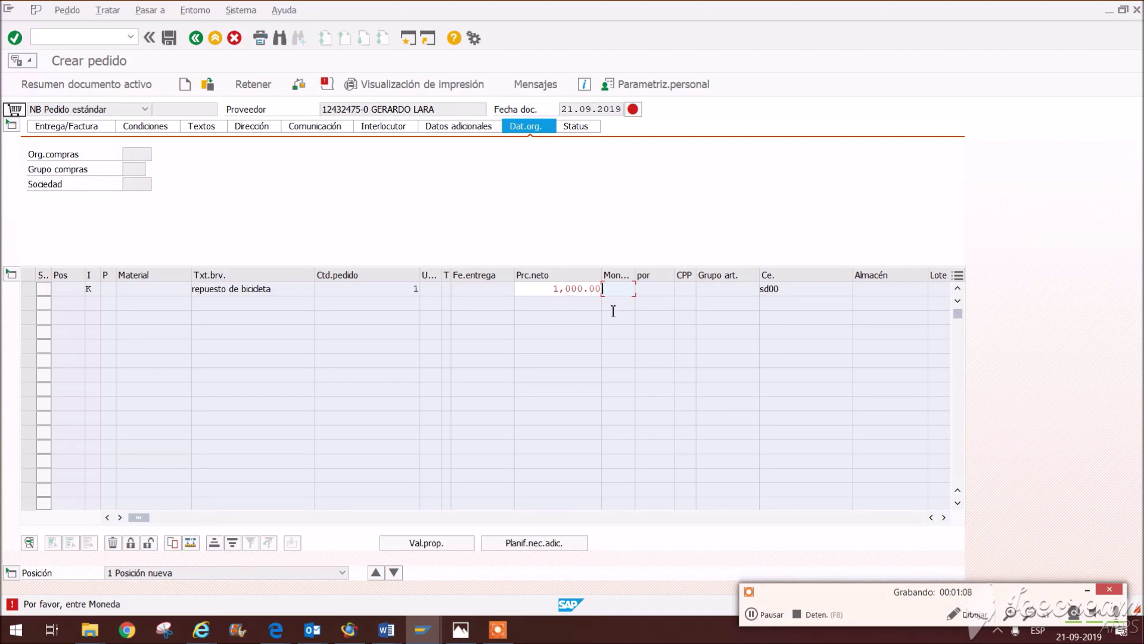
{"action": "key", "text": "Return"}
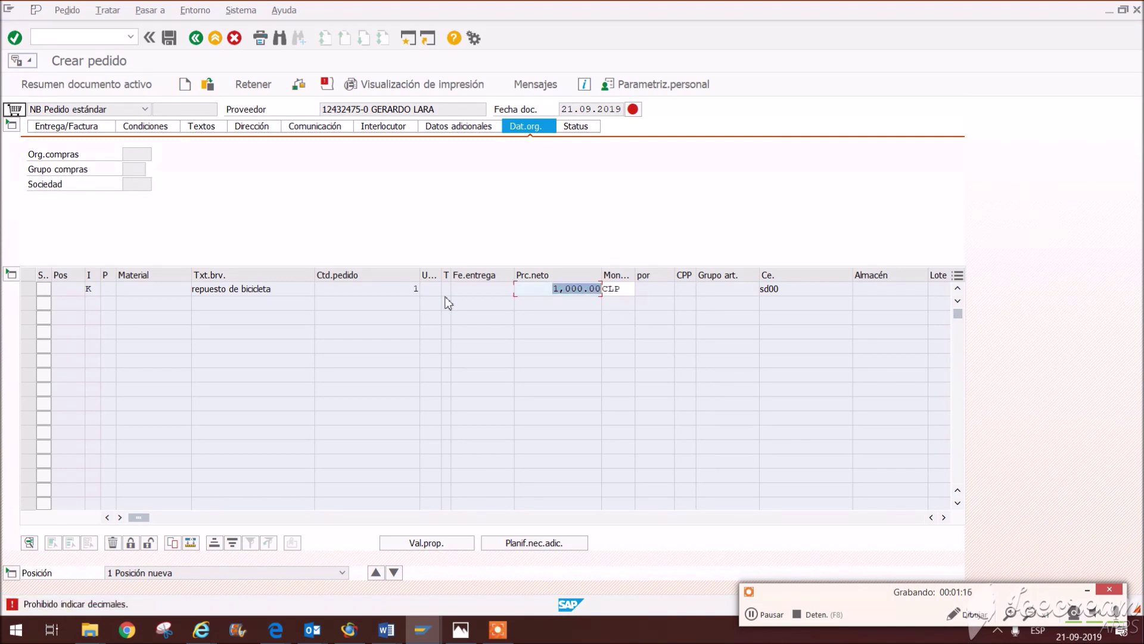
{"action": "left_click_drag", "start_coordinate": [588, 289], "coordinate": [611, 291]}
{"action": "key", "text": "Return"}
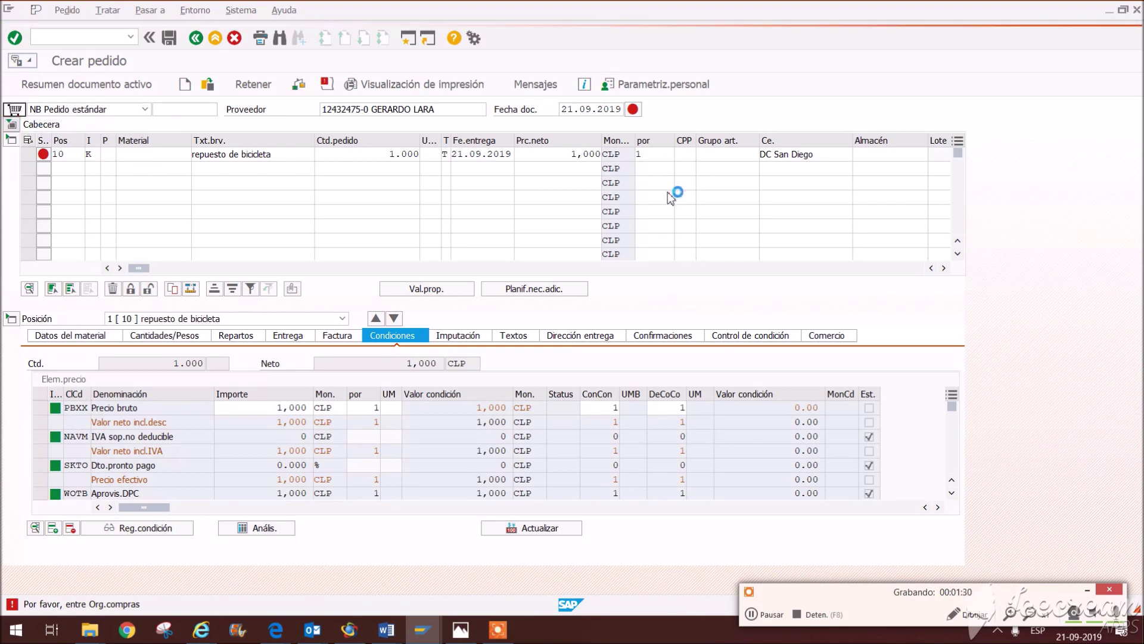
Step: Set purchasing organization US00 and purchasing group N00, then validate the order
{"action": "key", "text": "space"}
{"action": "left_click", "coordinate": [146, 167]}
{"action": "left_click", "coordinate": [138, 172]}
{"action": "key", "text": "space"}
{"action": "left_click", "coordinate": [145, 185]}
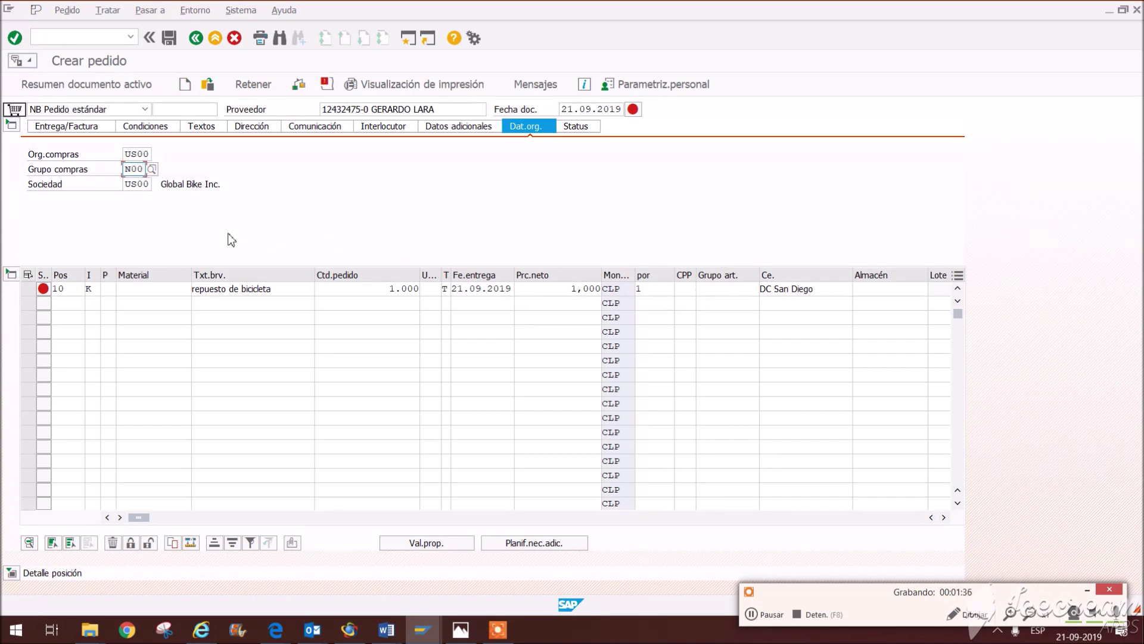
{"action": "key", "text": "Return"}
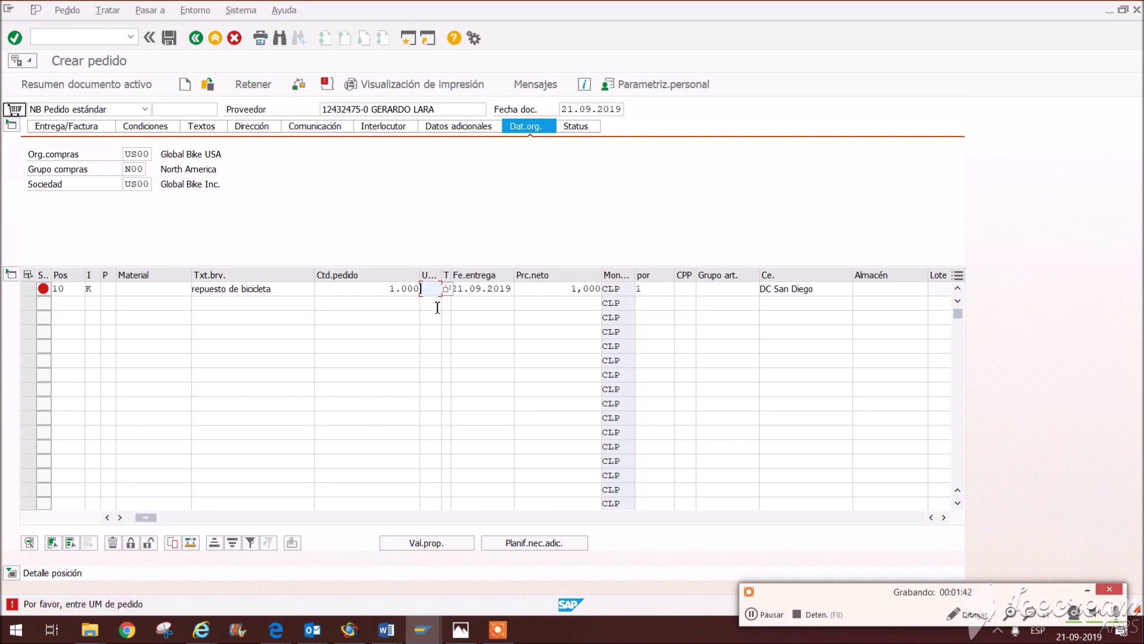
{"action": "key", "text": "Return"}
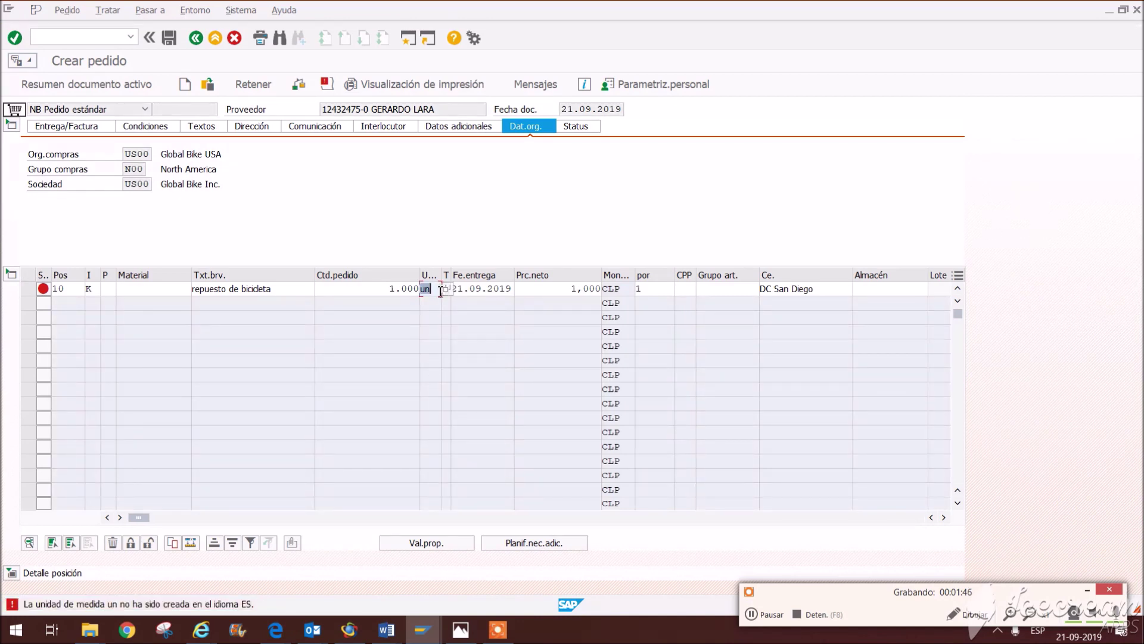
Step: Set the item unit to C/U with quantity 1 and material group BIKES, then validate
{"action": "left_click", "coordinate": [469, 334]}
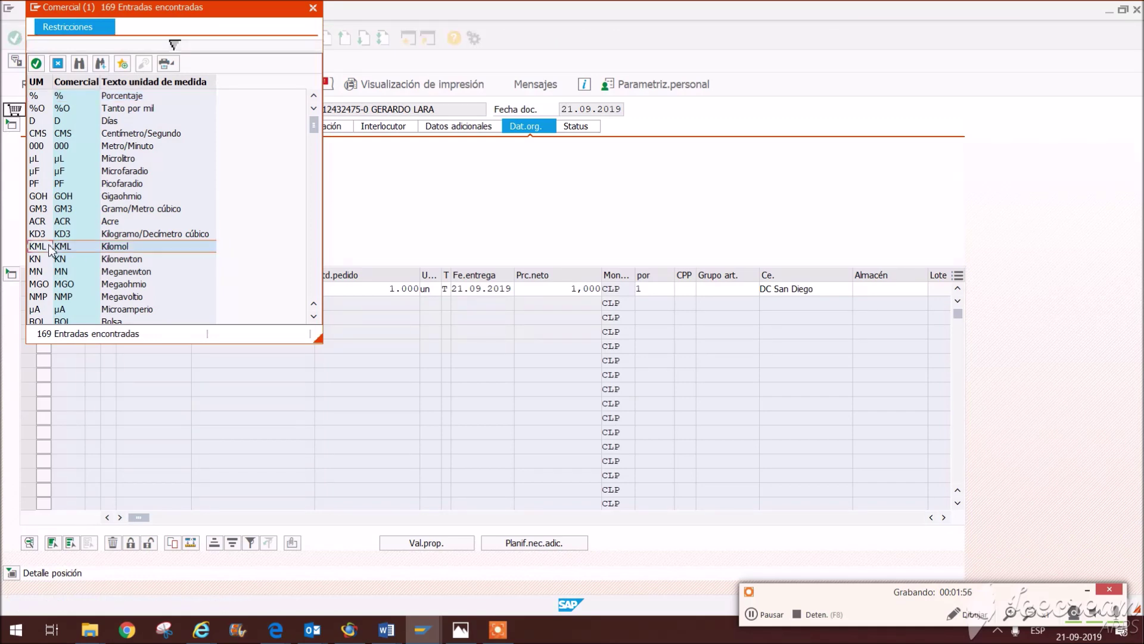
{"action": "scroll", "coordinate": [79, 251], "scroll_direction": "down", "scroll_amount": 10}
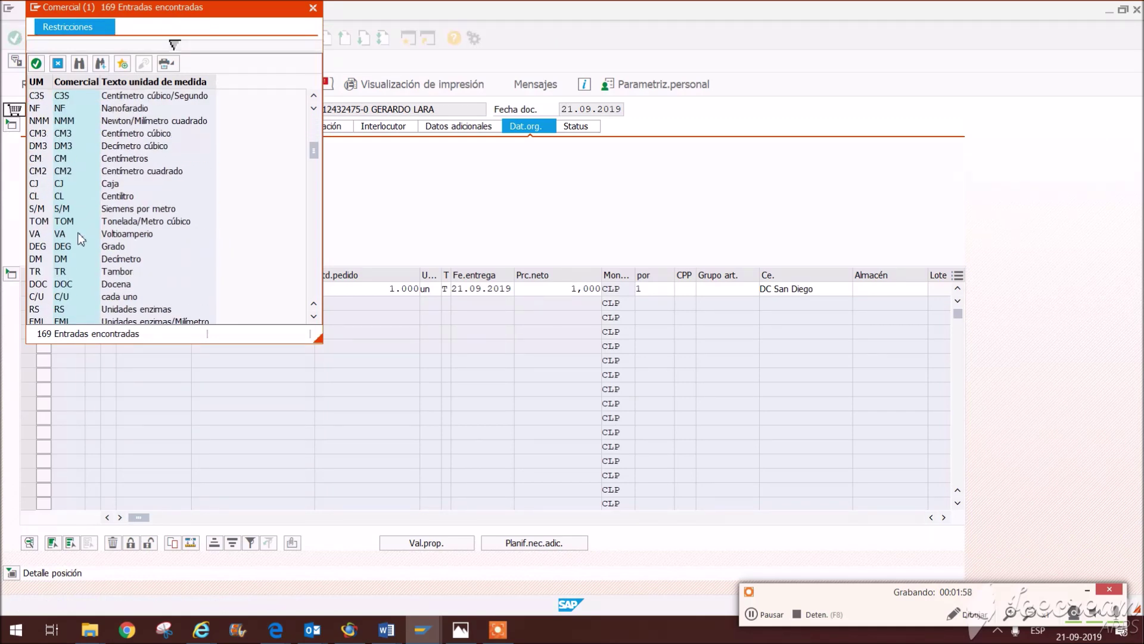
{"action": "scroll", "coordinate": [81, 239], "scroll_direction": "down", "scroll_amount": 2}
{"action": "left_click", "coordinate": [63, 222]}
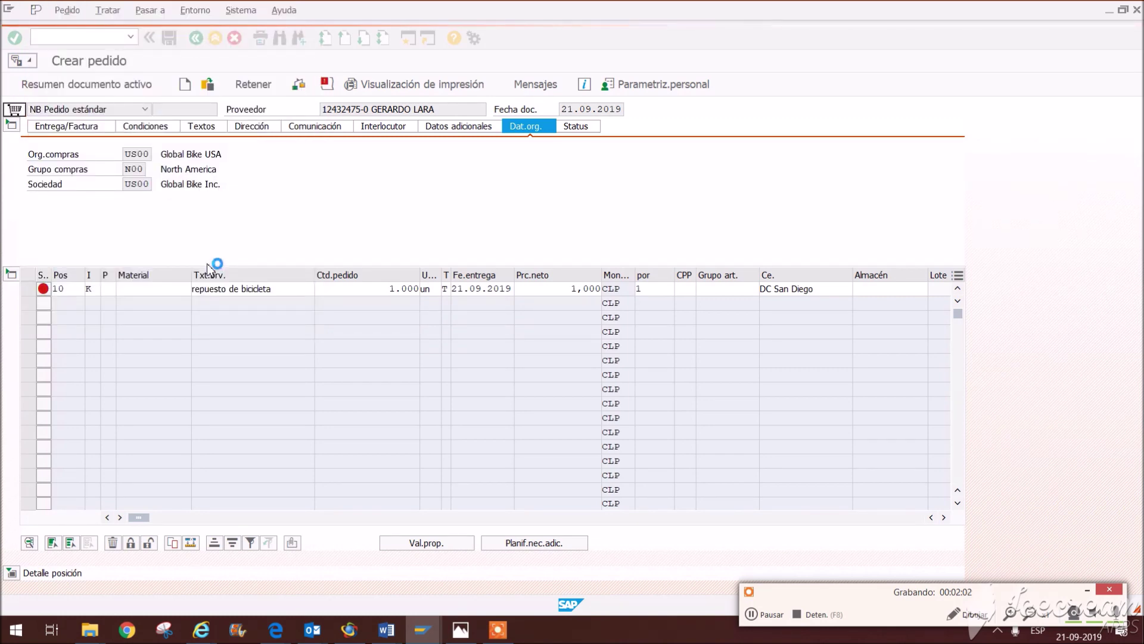
{"action": "left_click", "coordinate": [400, 290]}
{"action": "double_click", "coordinate": [402, 290]}
{"action": "type", "text": "1"}
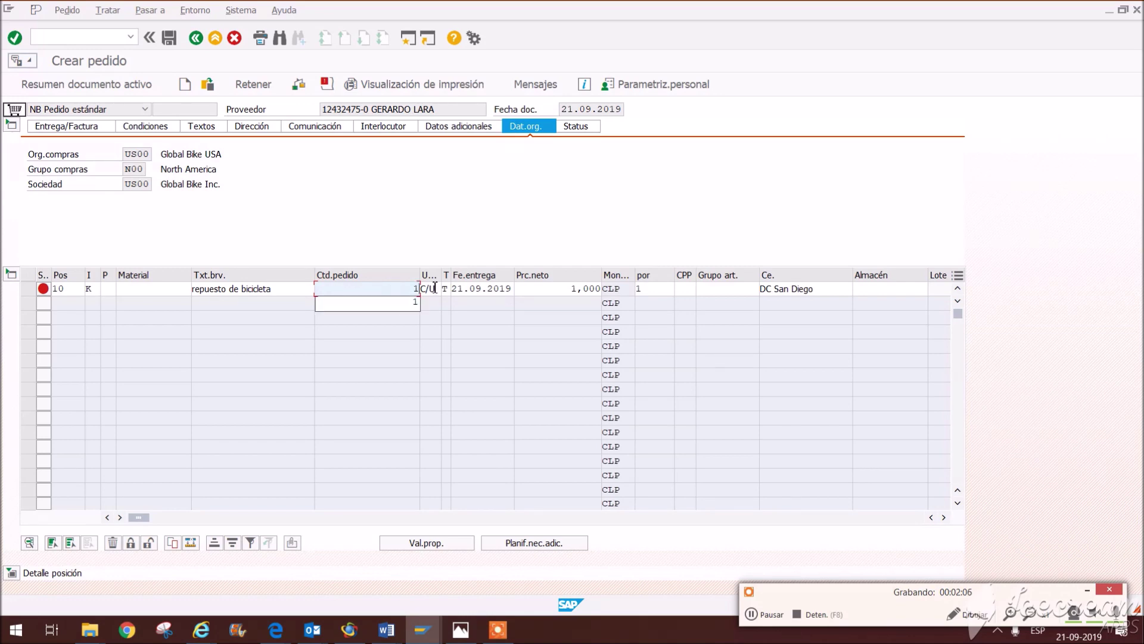
{"action": "key", "text": "Return"}
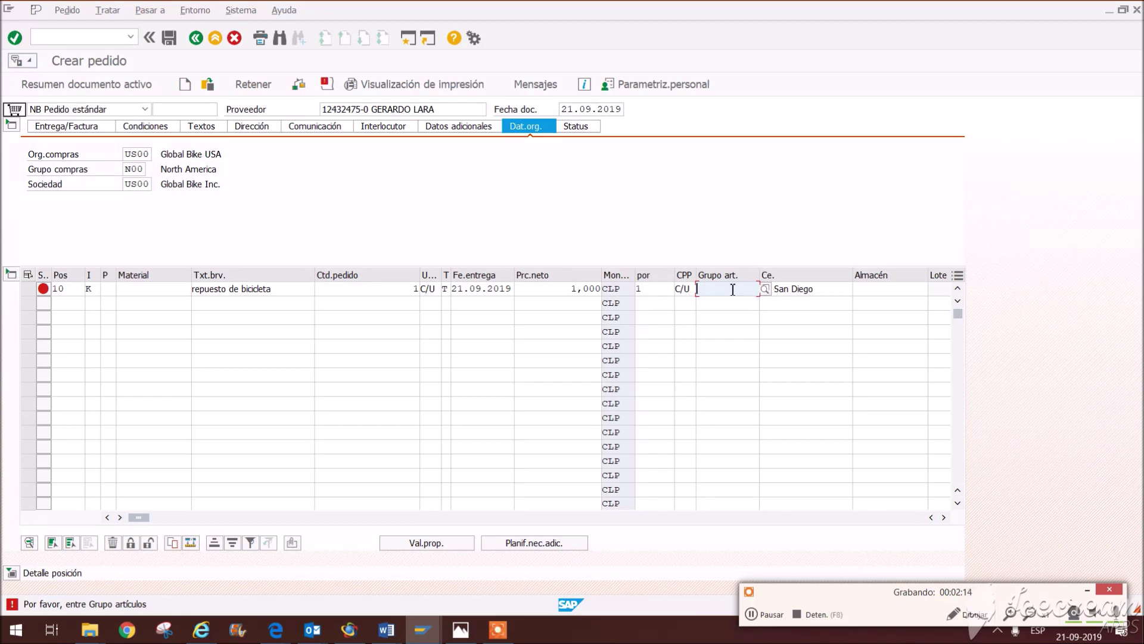
{"action": "left_click", "coordinate": [781, 290]}
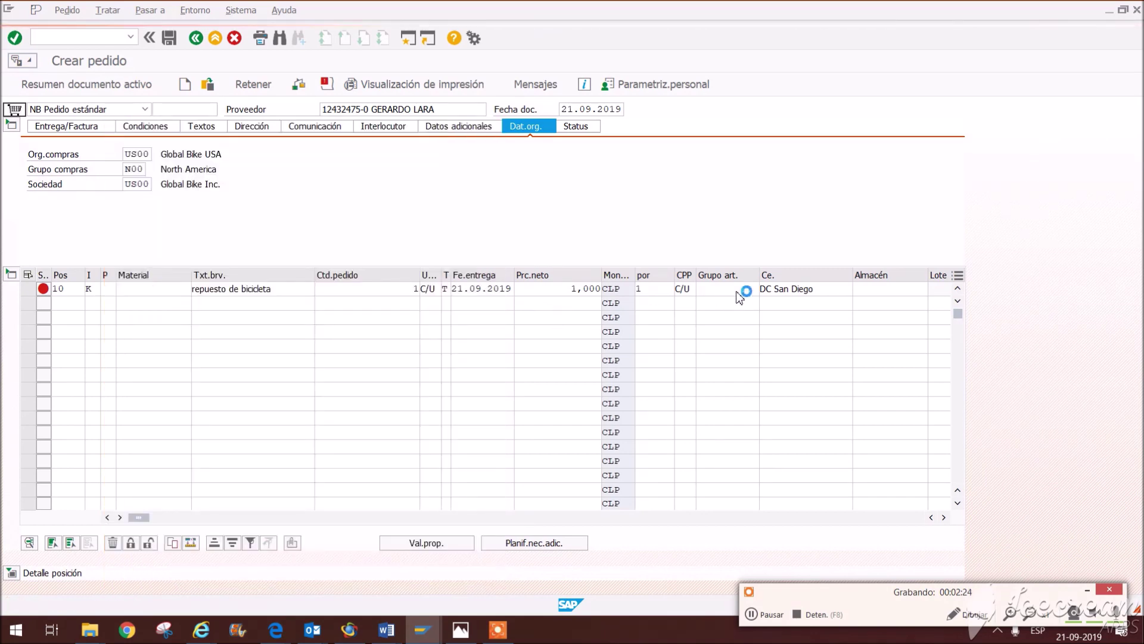
{"action": "key", "text": "Return"}
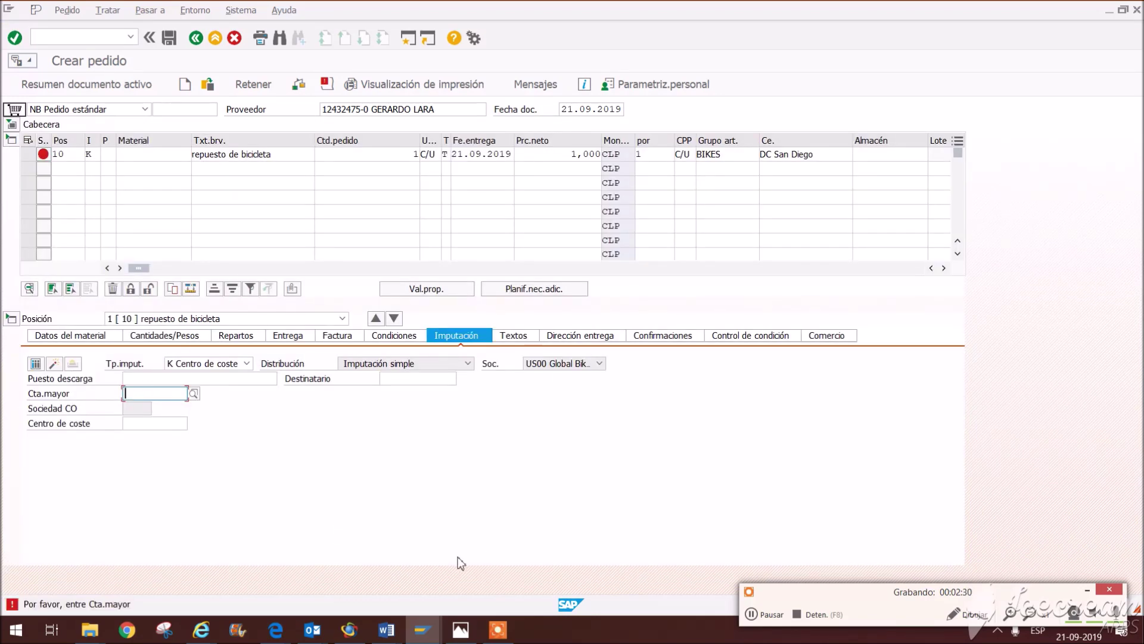
Step: Copy the G/L account number from the Word task document
{"action": "left_click", "coordinate": [145, 427]}
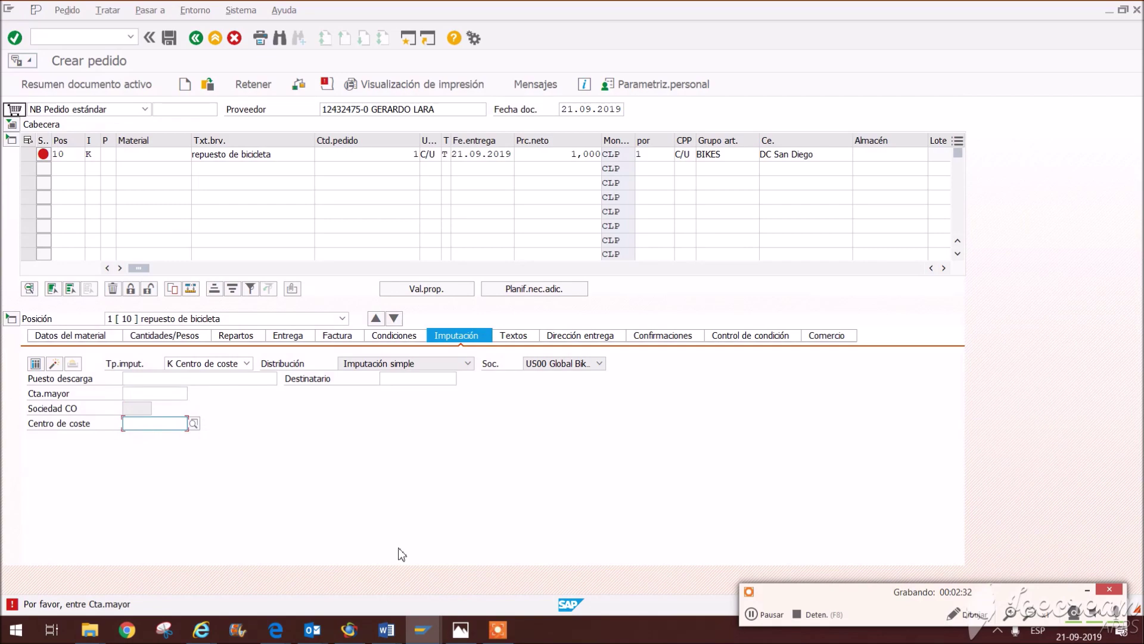
{"action": "mouse_move", "coordinate": [386, 632]}
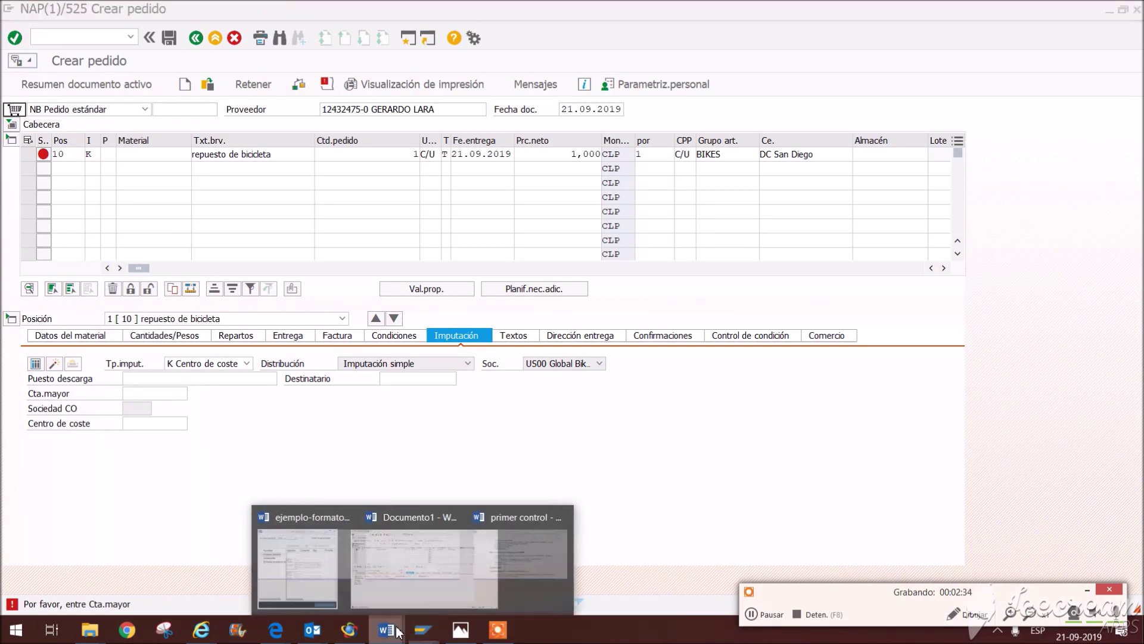
{"action": "left_click", "coordinate": [547, 566]}
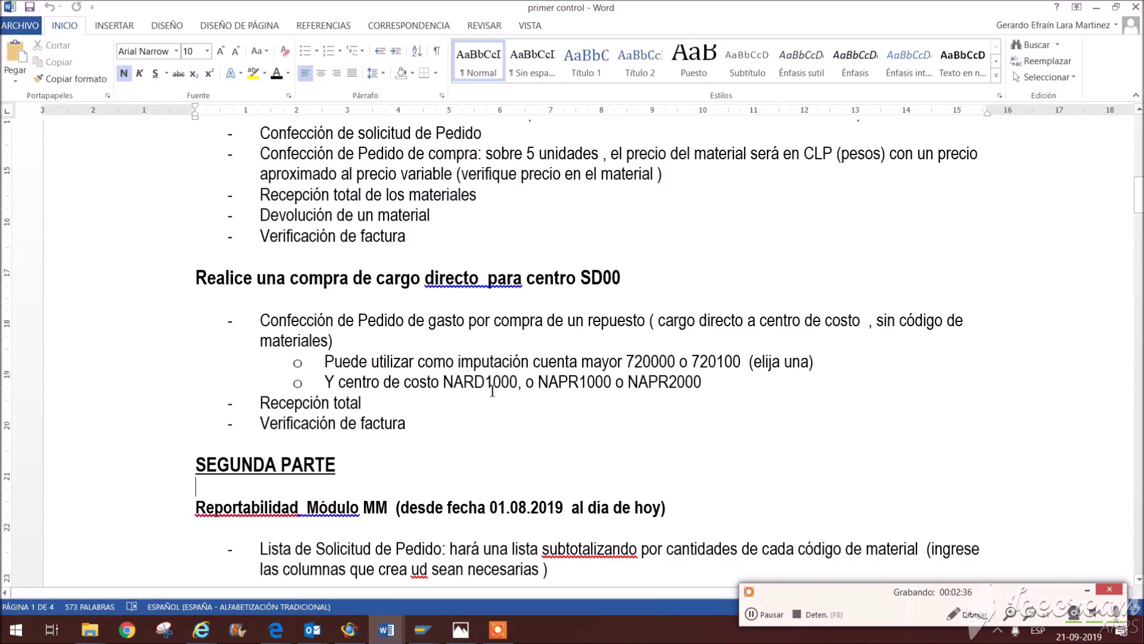
{"action": "left_click_drag", "start_coordinate": [584, 361], "coordinate": [669, 381]}
{"action": "left_click", "coordinate": [639, 378]}
{"action": "left_click", "coordinate": [386, 629]}
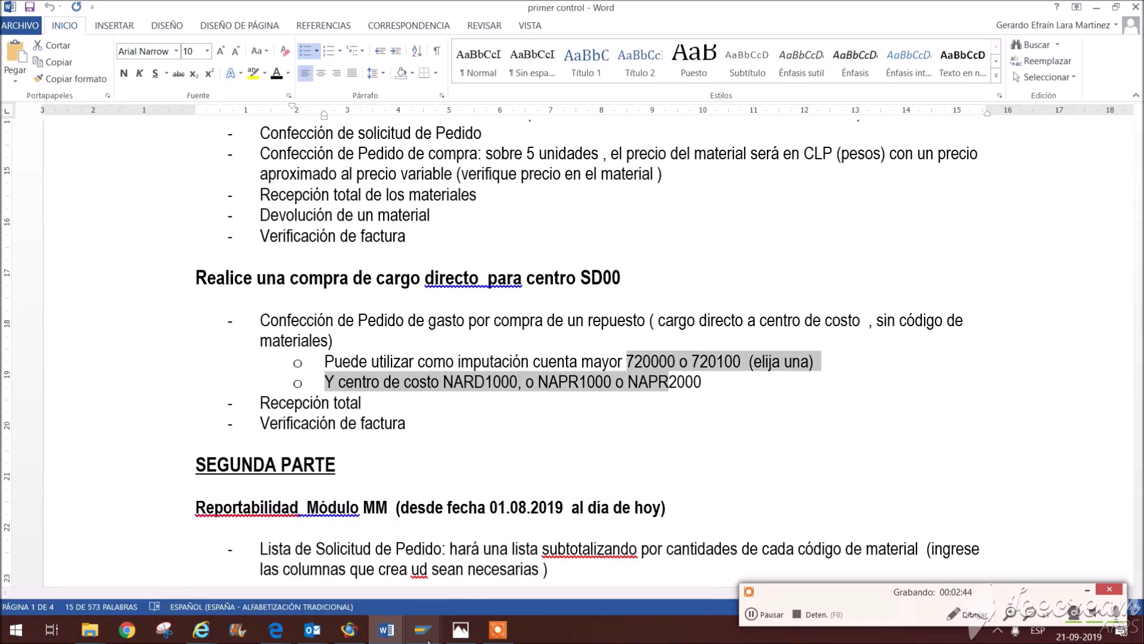
{"action": "left_click", "coordinate": [386, 632]}
{"action": "left_click", "coordinate": [506, 564]}
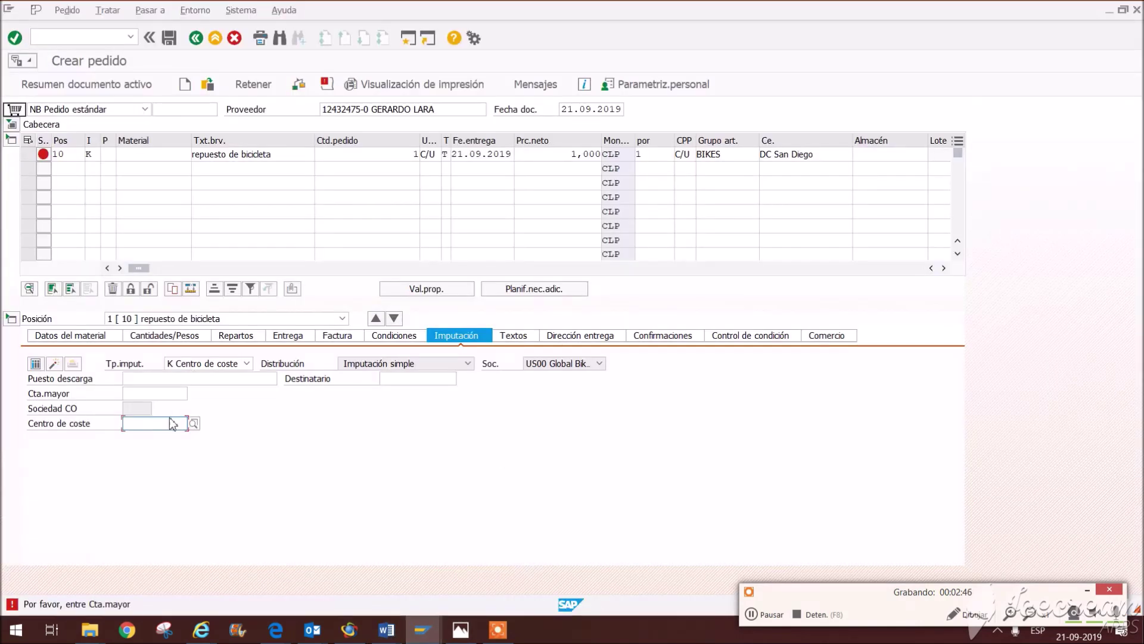
Step: Enter G/L account 720000 and cost center NAPR1000 on the item, then save the order
{"action": "left_click", "coordinate": [163, 396]}
{"action": "type", "text": "720000 o 7"}
{"action": "left_click_drag", "start_coordinate": [162, 400], "coordinate": [245, 403]}
{"action": "key", "text": "Delete"}
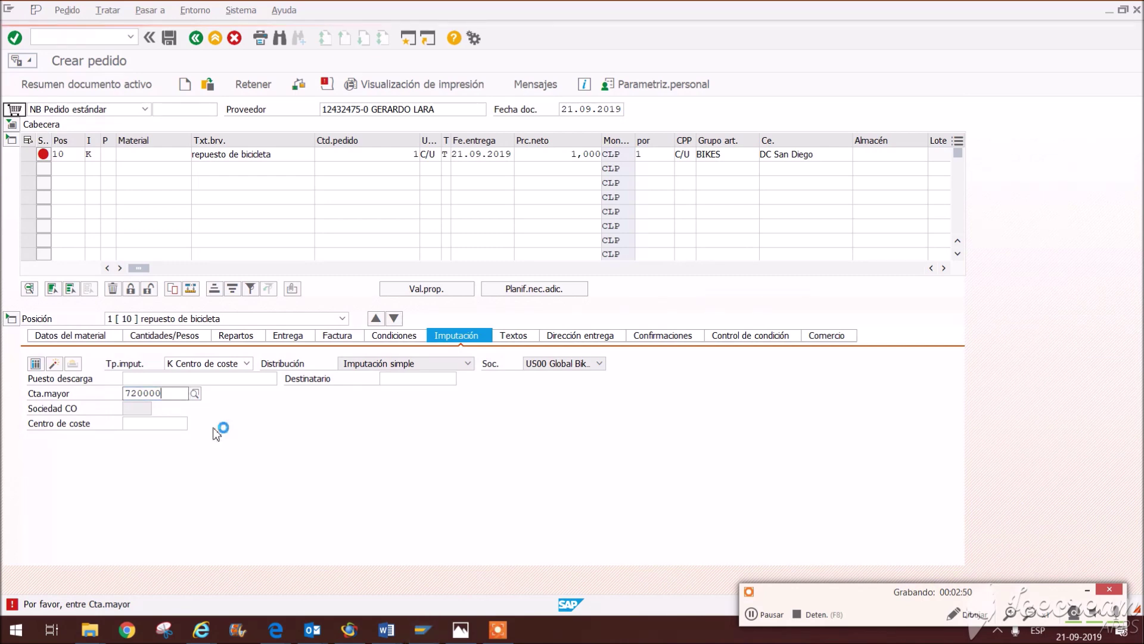
{"action": "left_click", "coordinate": [171, 423]}
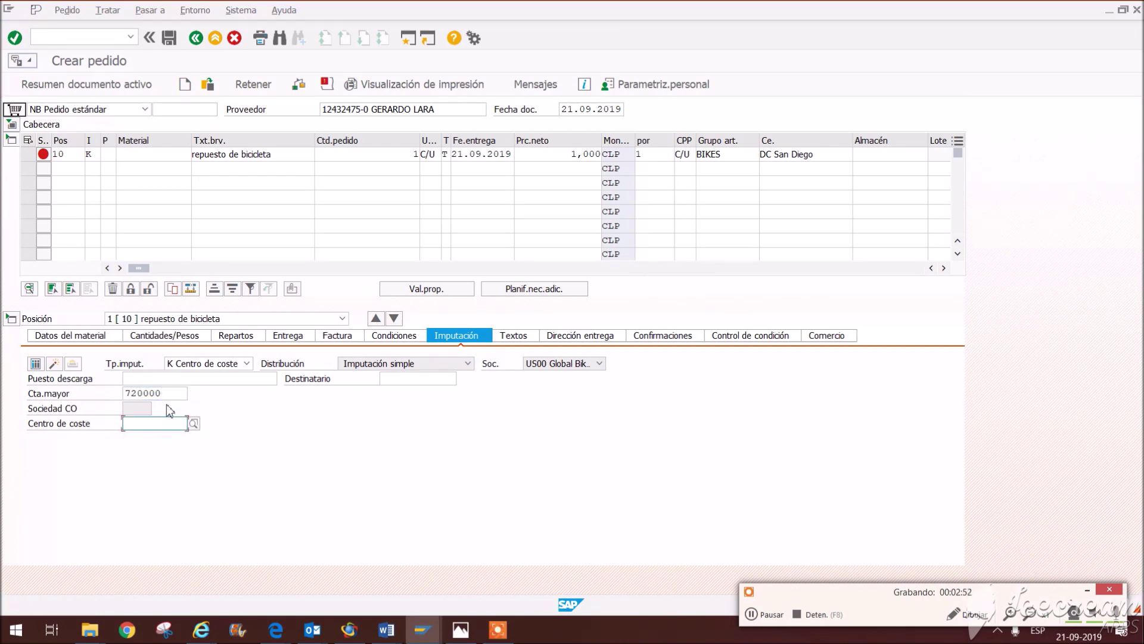
{"action": "left_click", "coordinate": [170, 436]}
{"action": "key", "text": "Return"}
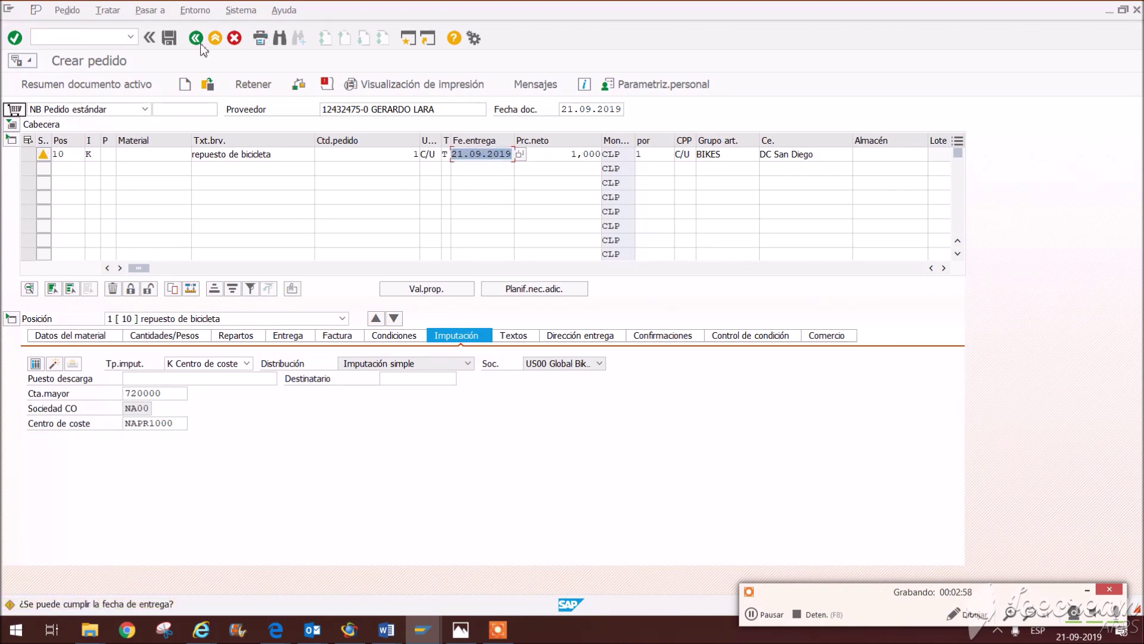
{"action": "left_click", "coordinate": [165, 36]}
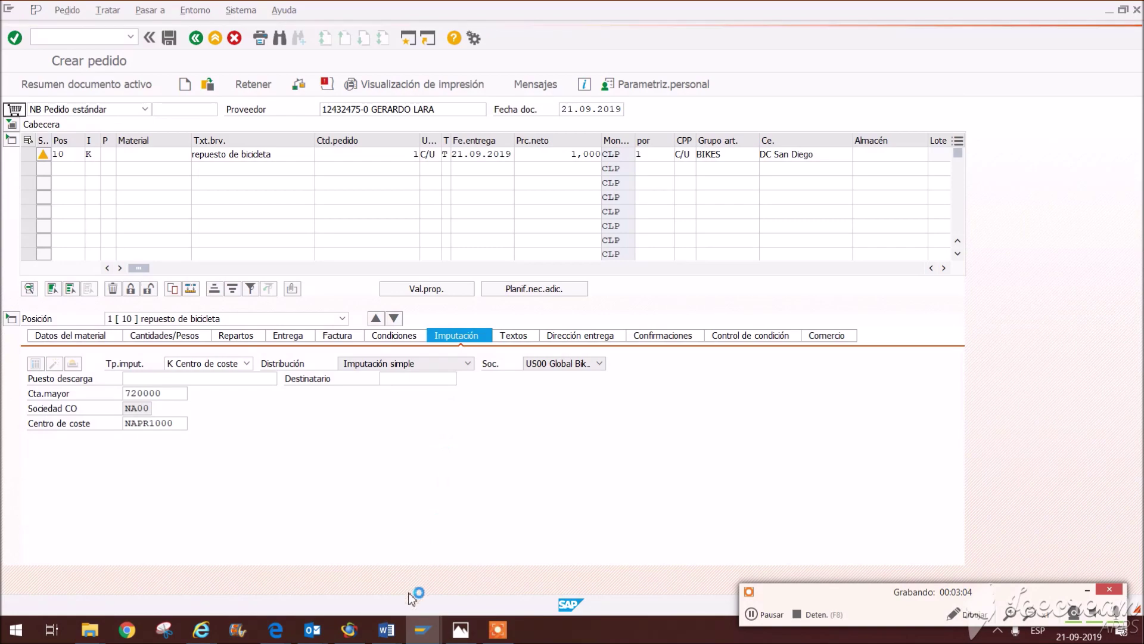
Step: Bring the Word assignment document forward and scroll down to the Reportabilidad list
{"action": "mouse_move", "coordinate": [387, 630]}
{"action": "left_click", "coordinate": [555, 567]}
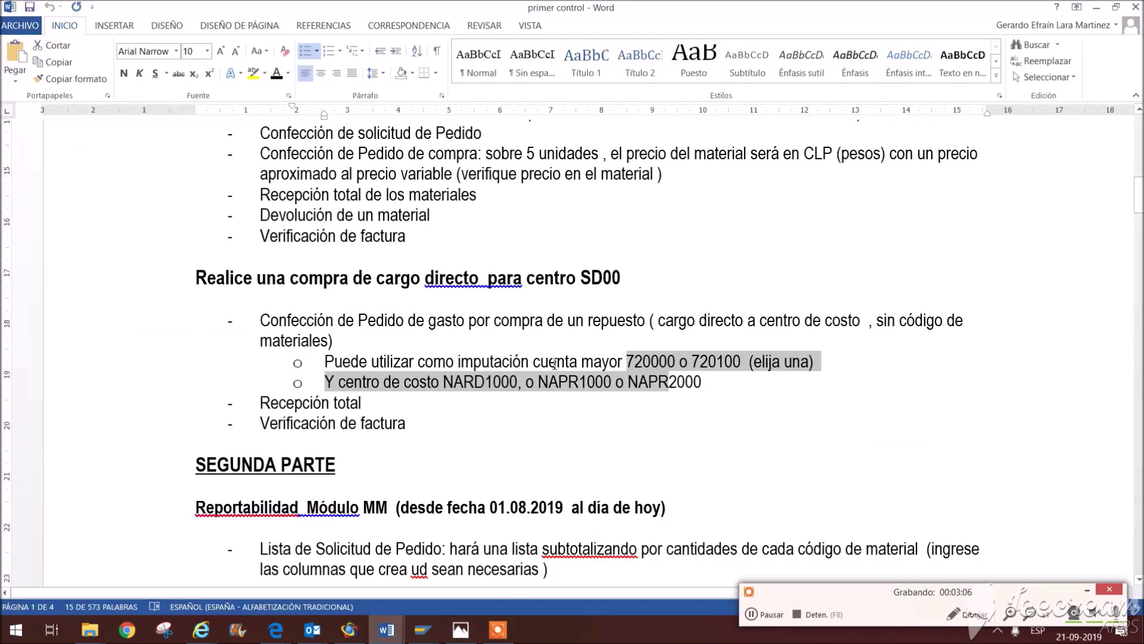
{"action": "left_click", "coordinate": [436, 424]}
{"action": "left_click_drag", "start_coordinate": [369, 403], "coordinate": [259, 403]}
{"action": "left_click", "coordinate": [400, 425]}
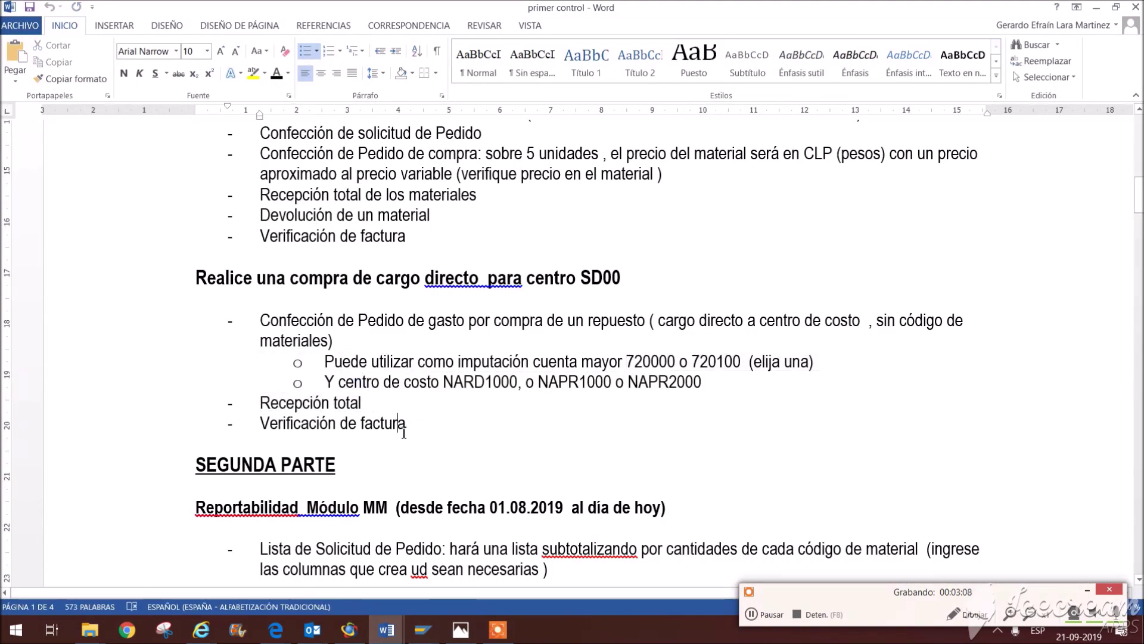
{"action": "scroll", "coordinate": [404, 432], "scroll_direction": "down", "scroll_amount": 2}
{"action": "scroll", "coordinate": [404, 432], "scroll_direction": "up", "scroll_amount": 5}
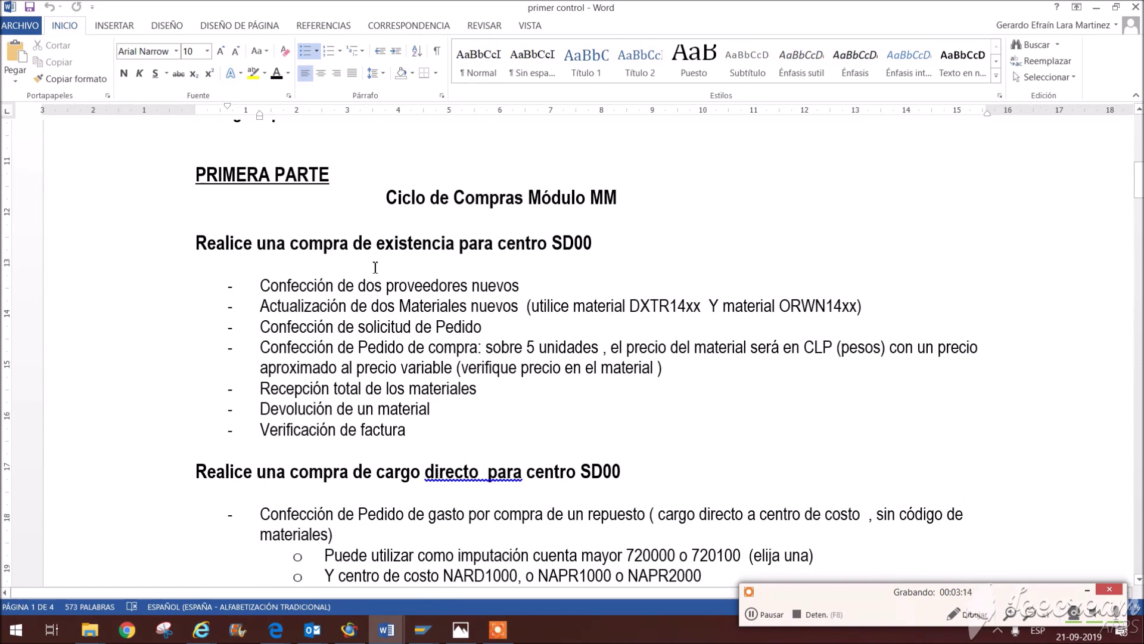
{"action": "scroll", "coordinate": [409, 280], "scroll_direction": "down", "scroll_amount": 3}
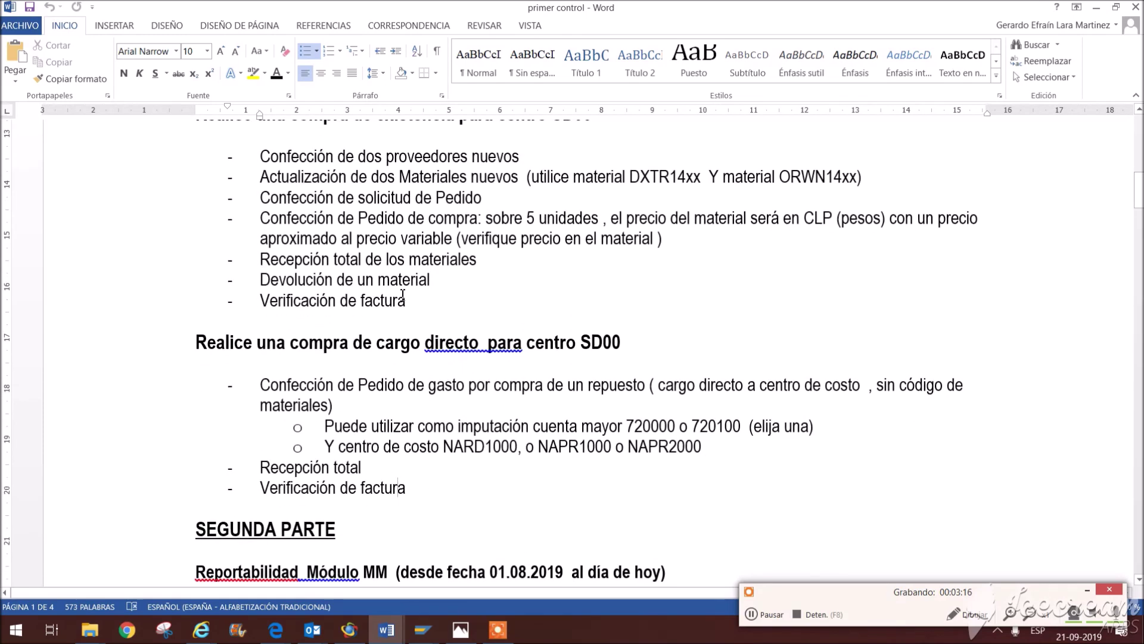
{"action": "scroll", "coordinate": [285, 361], "scroll_direction": "down", "scroll_amount": 8}
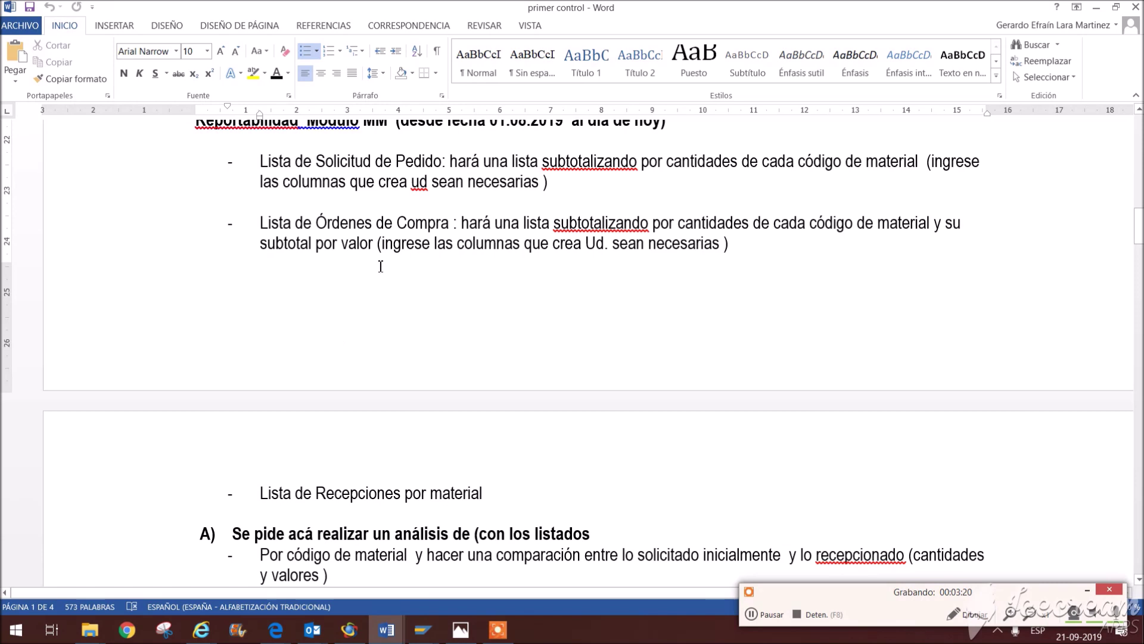
Step: Append transaction code ME5A to the purchase requisition list item
{"action": "left_click_drag", "start_coordinate": [276, 162], "coordinate": [549, 182]}
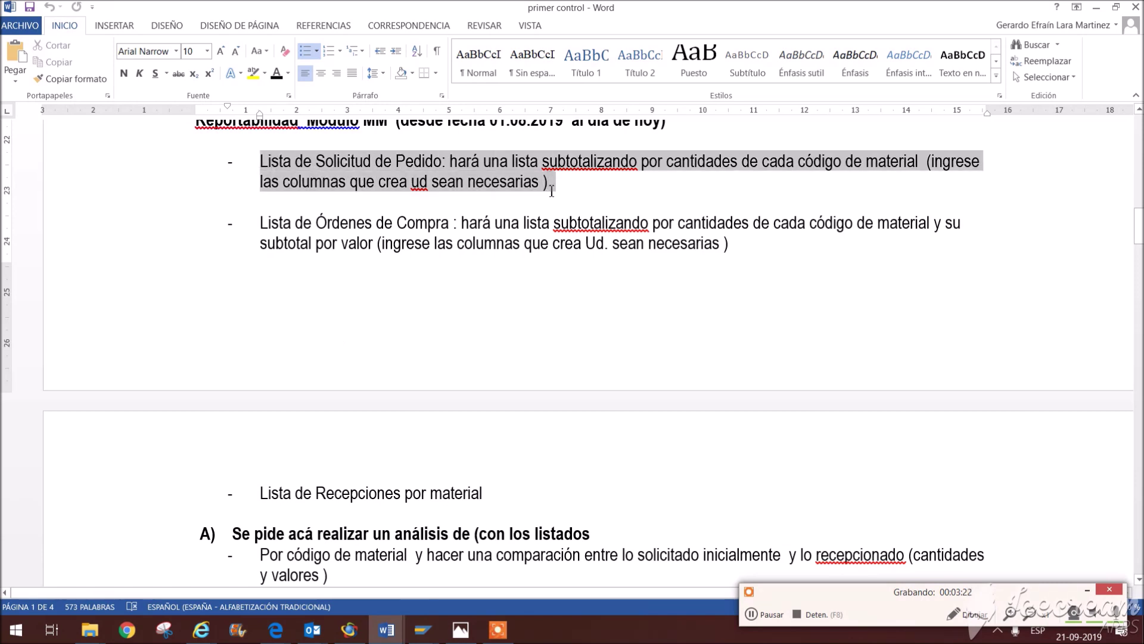
{"action": "left_click_drag", "start_coordinate": [261, 223], "coordinate": [523, 243]}
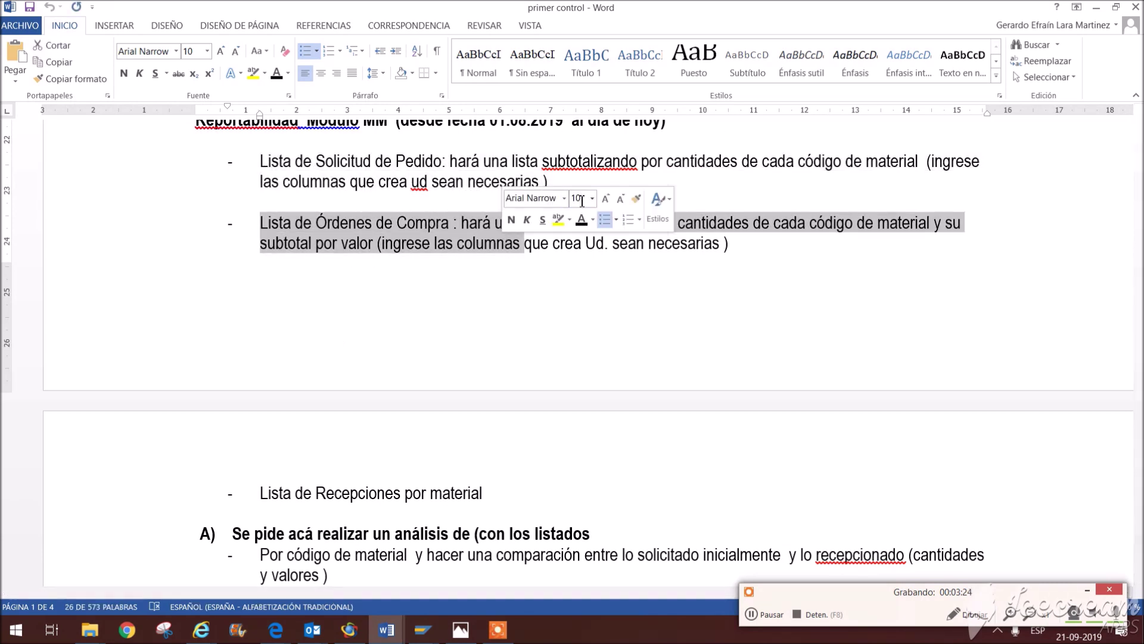
{"action": "left_click", "coordinate": [623, 193]}
{"action": "type", "text": "M"}
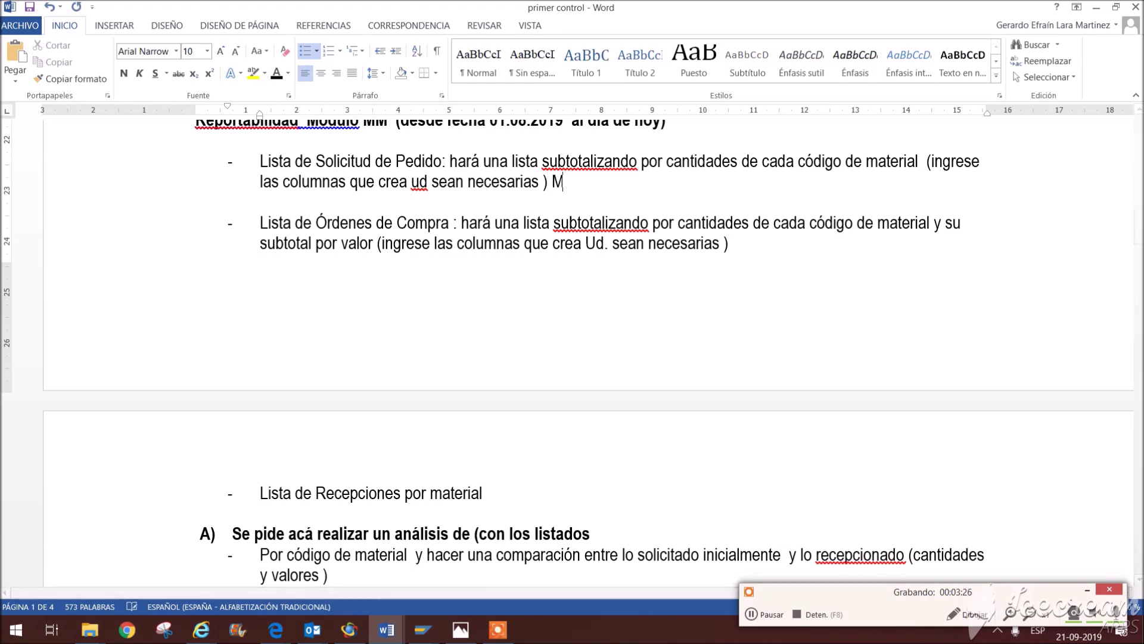
{"action": "type", "text": "E5A"}
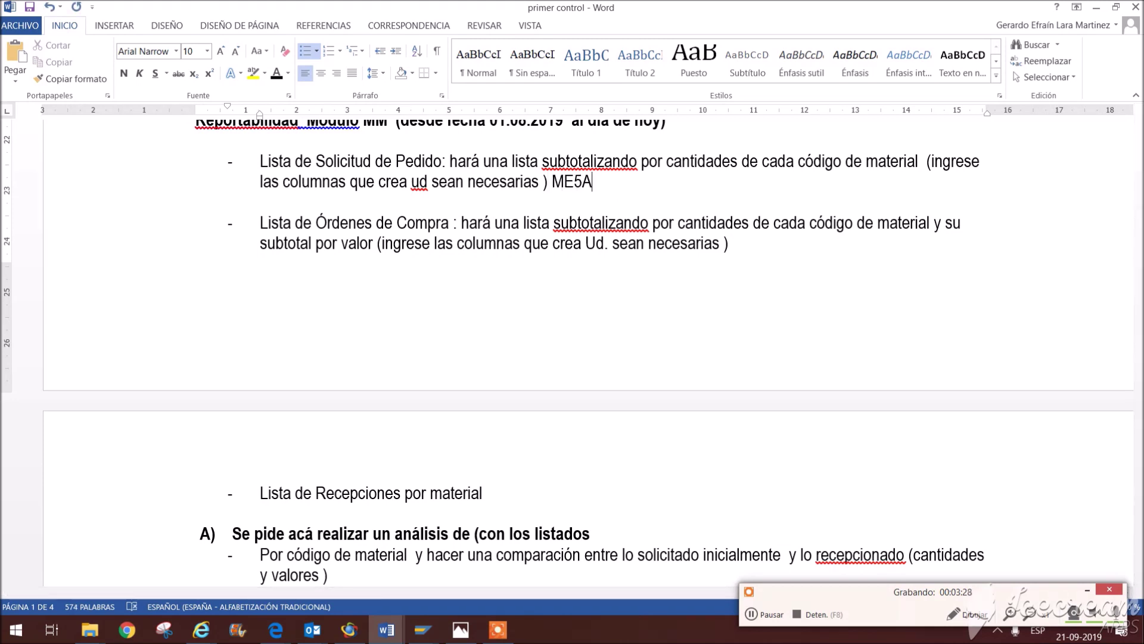
Step: Append ',ME2L' to the purchase order list item, correcting a stray letter
{"action": "left_click", "coordinate": [770, 260]}
{"action": "type", "text": ",E"}
{"action": "key", "text": "BackSpace"}
{"action": "type", "text": ",ME2L"}
Step: Try adding MB51 to the Lista de Recepciones item, then remove it
{"action": "scroll", "coordinate": [759, 354], "scroll_direction": "down", "scroll_amount": 2}
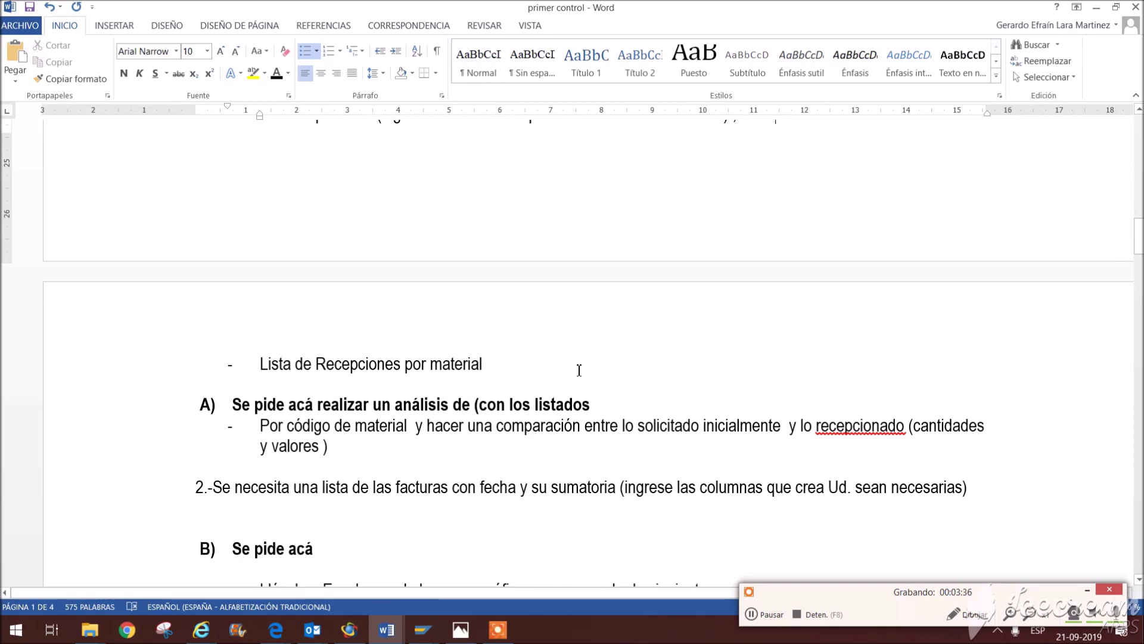
{"action": "left_click", "coordinate": [562, 373]}
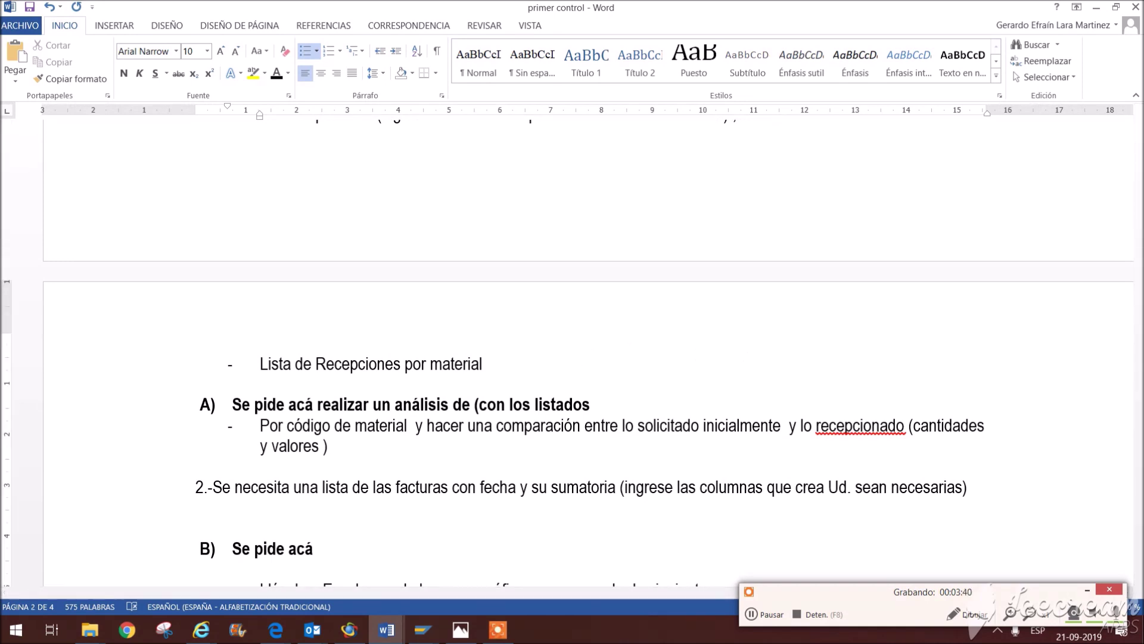
{"action": "type", "text": "MB51"}
{"action": "key", "text": "BackSpace"}
{"action": "key", "text": "BackSpace"}
{"action": "key", "text": "BackSpace"}
{"action": "key", "text": "BackSpace"}
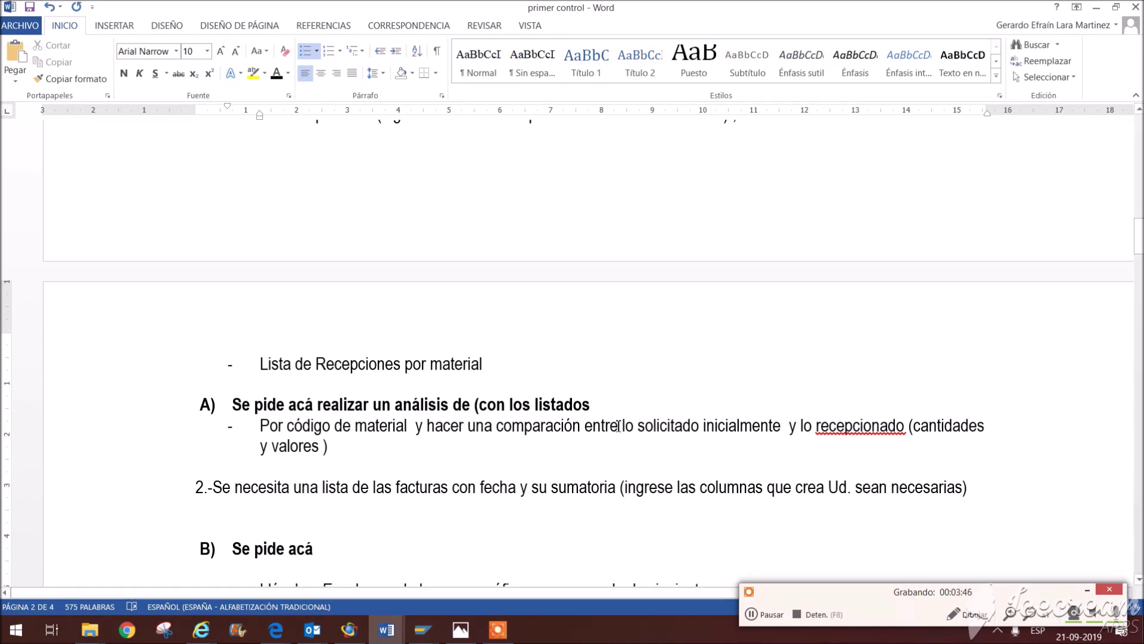
{"action": "scroll", "coordinate": [242, 480], "scroll_direction": "down", "scroll_amount": 3}
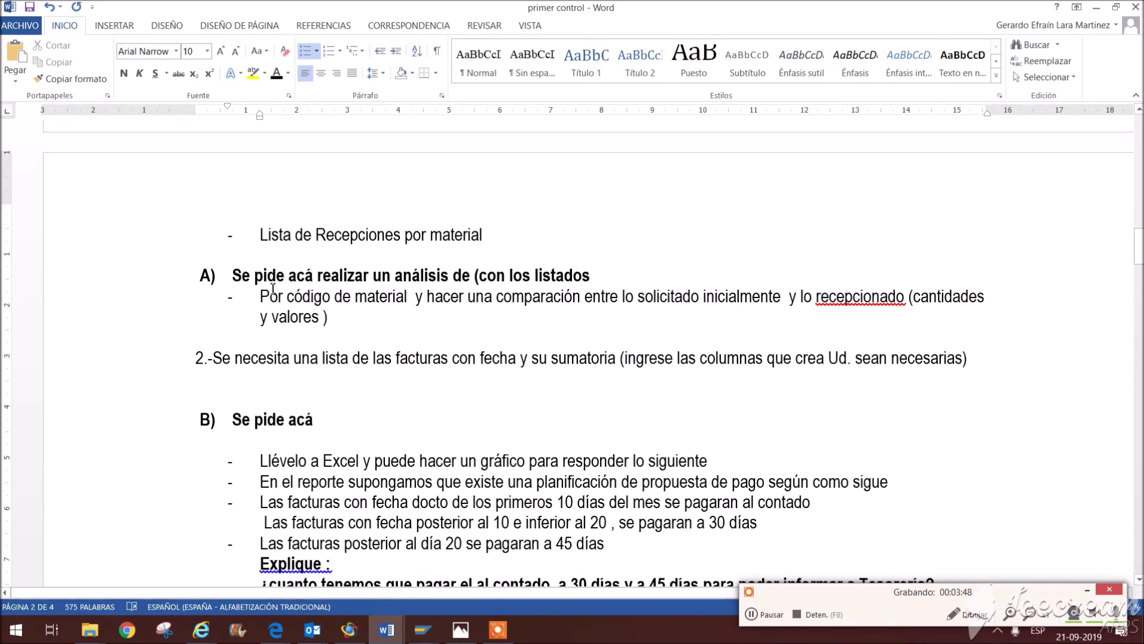
{"action": "left_click", "coordinate": [399, 333]}
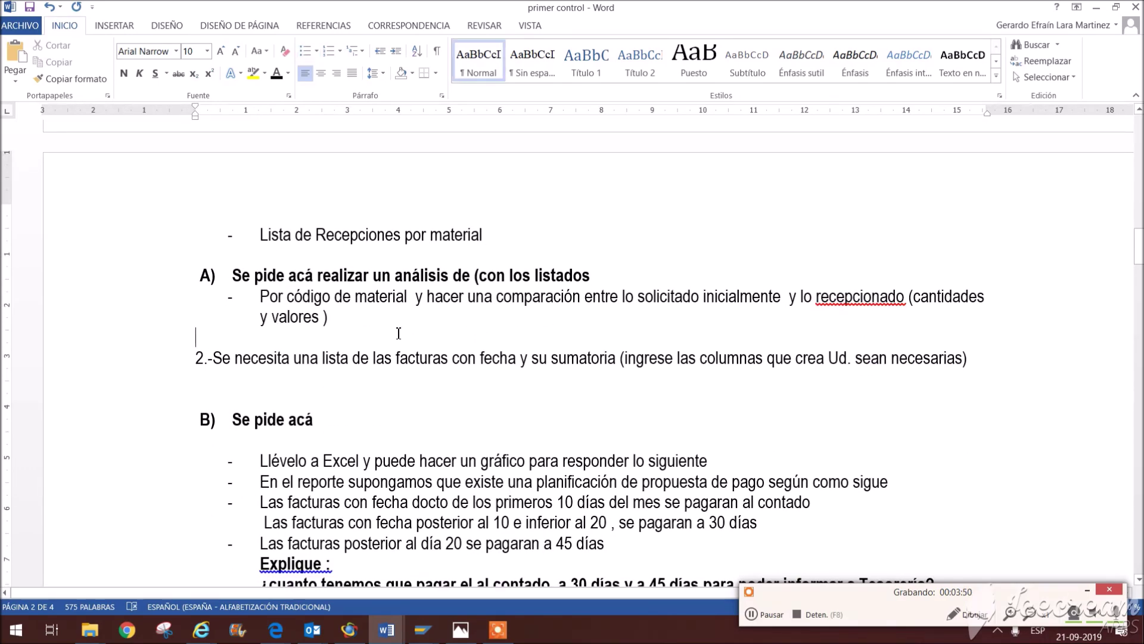
{"action": "scroll", "coordinate": [628, 311], "scroll_direction": "down", "scroll_amount": 1}
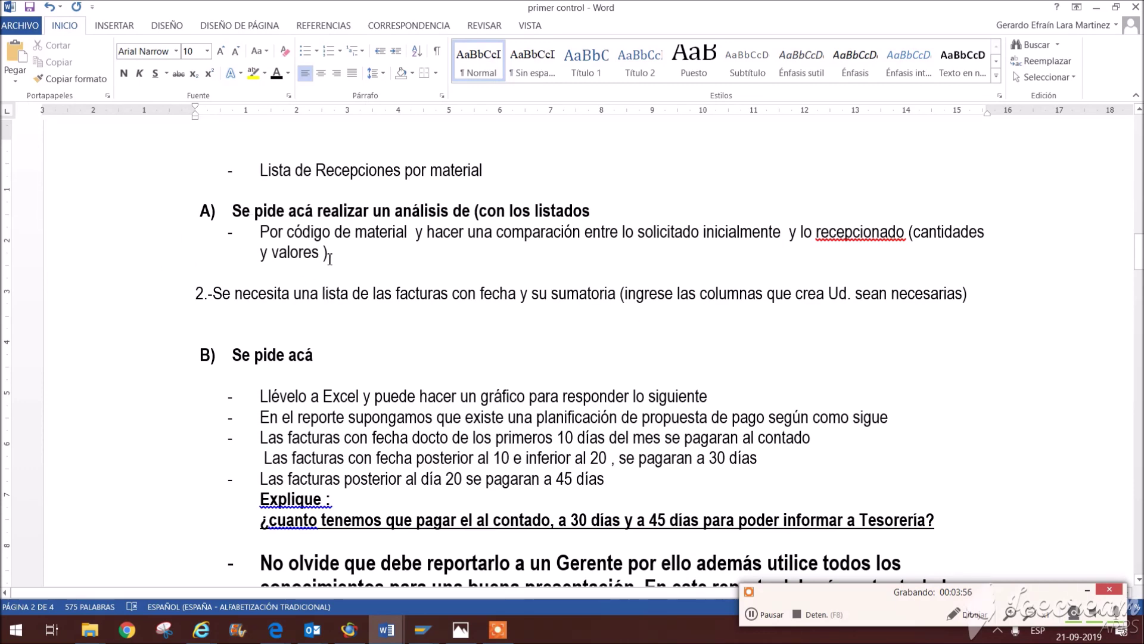
{"action": "scroll", "coordinate": [385, 256], "scroll_direction": "up", "scroll_amount": 3}
{"action": "scroll", "coordinate": [385, 256], "scroll_direction": "up", "scroll_amount": 4}
{"action": "scroll", "coordinate": [273, 303], "scroll_direction": "down", "scroll_amount": 7}
{"action": "left_click", "coordinate": [377, 245]}
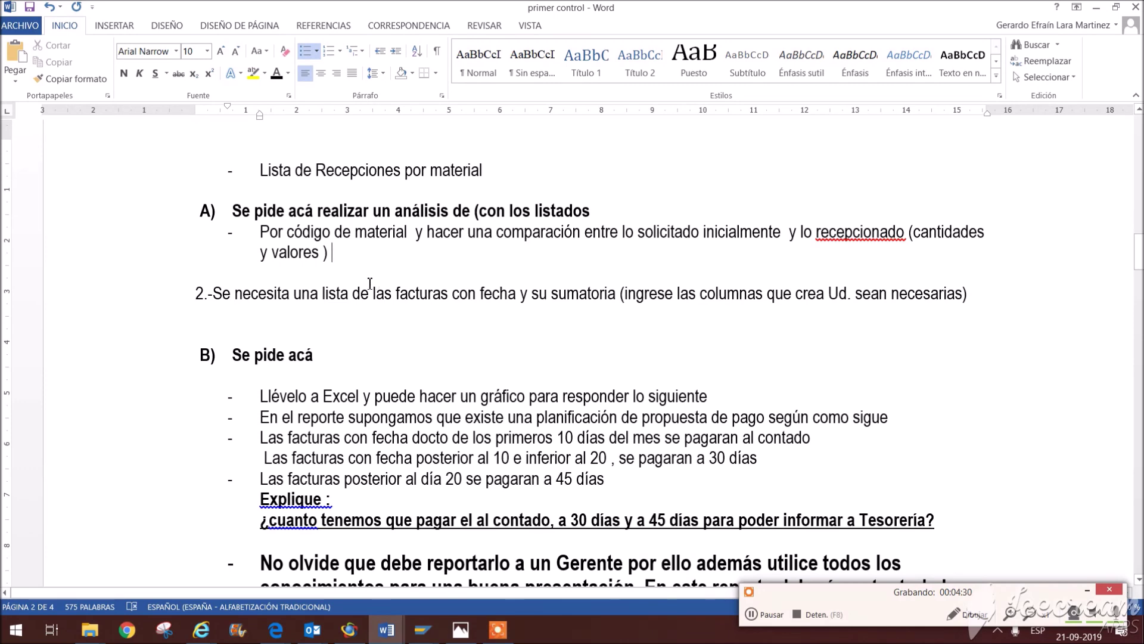
{"action": "scroll", "coordinate": [375, 283], "scroll_direction": "down", "scroll_amount": 2}
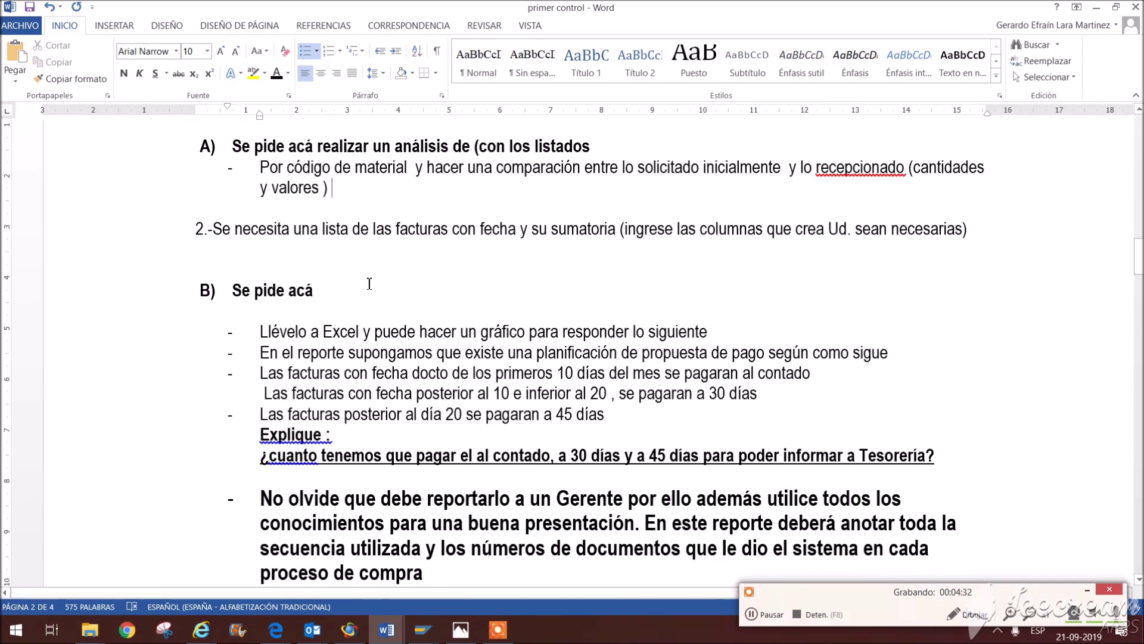
{"action": "scroll", "coordinate": [370, 283], "scroll_direction": "up", "scroll_amount": 2}
{"action": "left_click_drag", "start_coordinate": [235, 293], "coordinate": [859, 316]}
{"action": "left_click", "coordinate": [547, 351]}
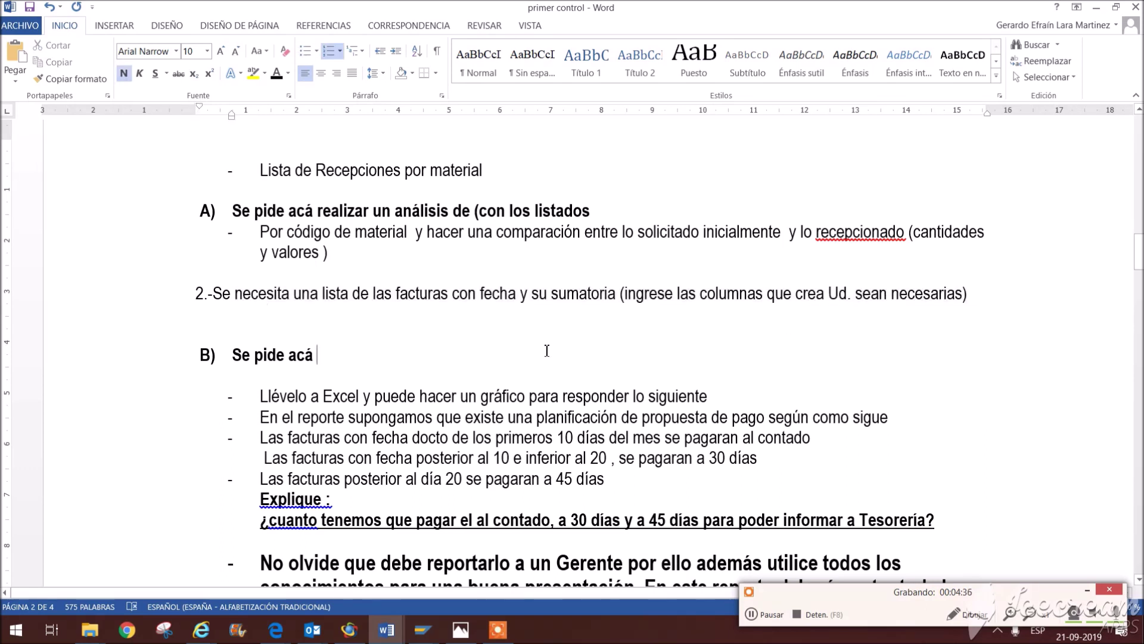
{"action": "left_click", "coordinate": [571, 316]}
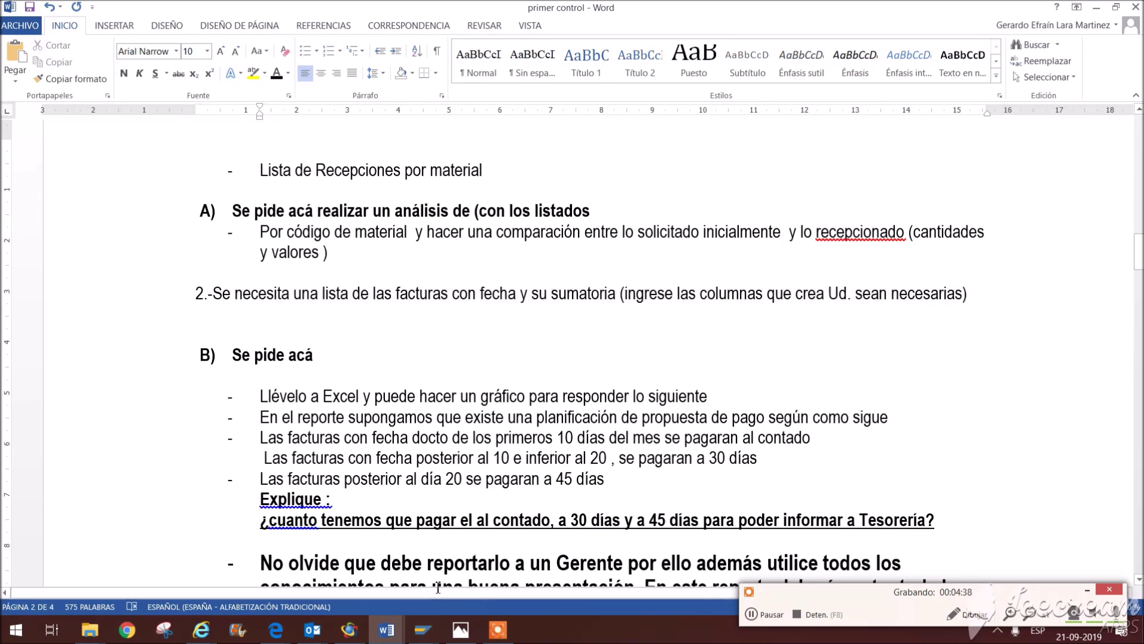
{"action": "mouse_move", "coordinate": [427, 614]}
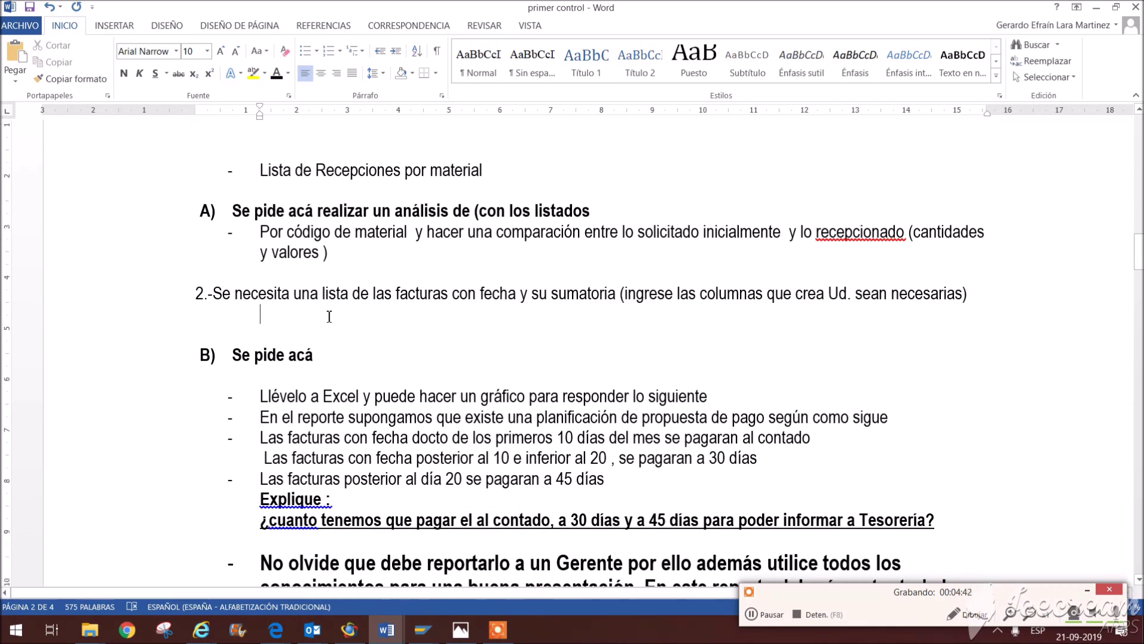
{"action": "scroll", "coordinate": [329, 316], "scroll_direction": "down", "scroll_amount": 1}
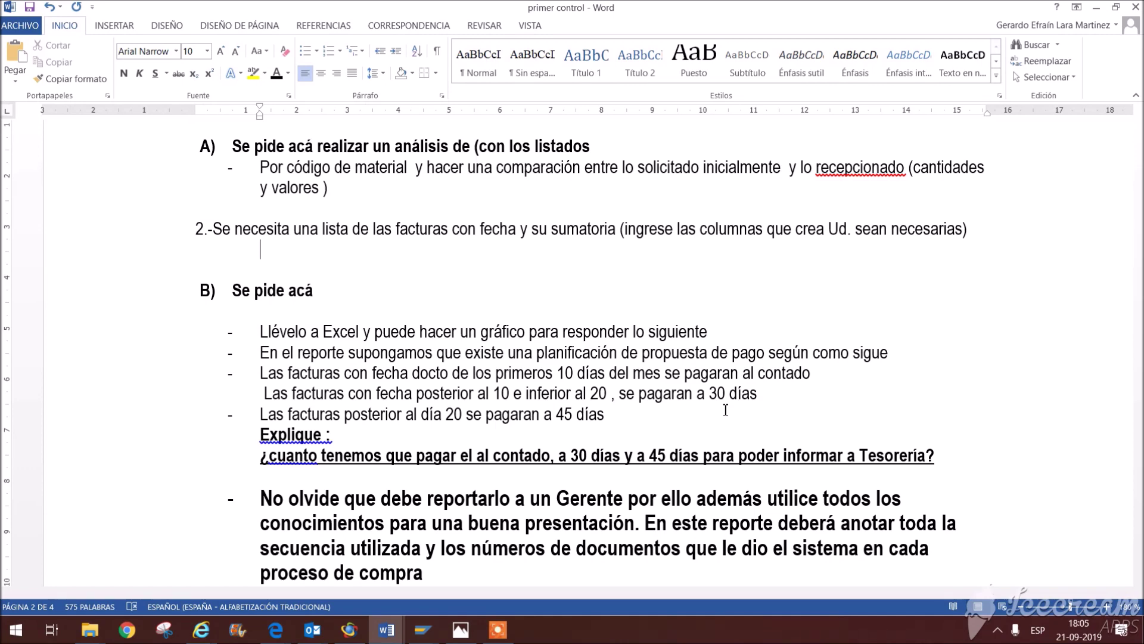
{"action": "scroll", "coordinate": [726, 410], "scroll_direction": "down", "scroll_amount": 3}
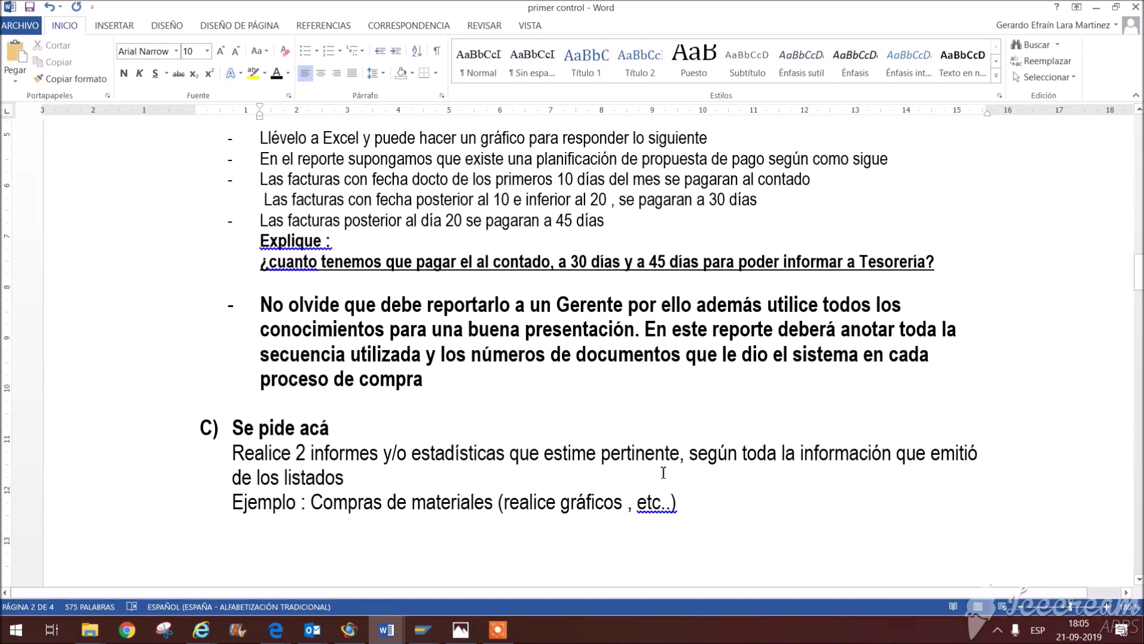
{"action": "left_click", "coordinate": [470, 477]}
{"action": "left_click_drag", "start_coordinate": [388, 504], "coordinate": [662, 517]}
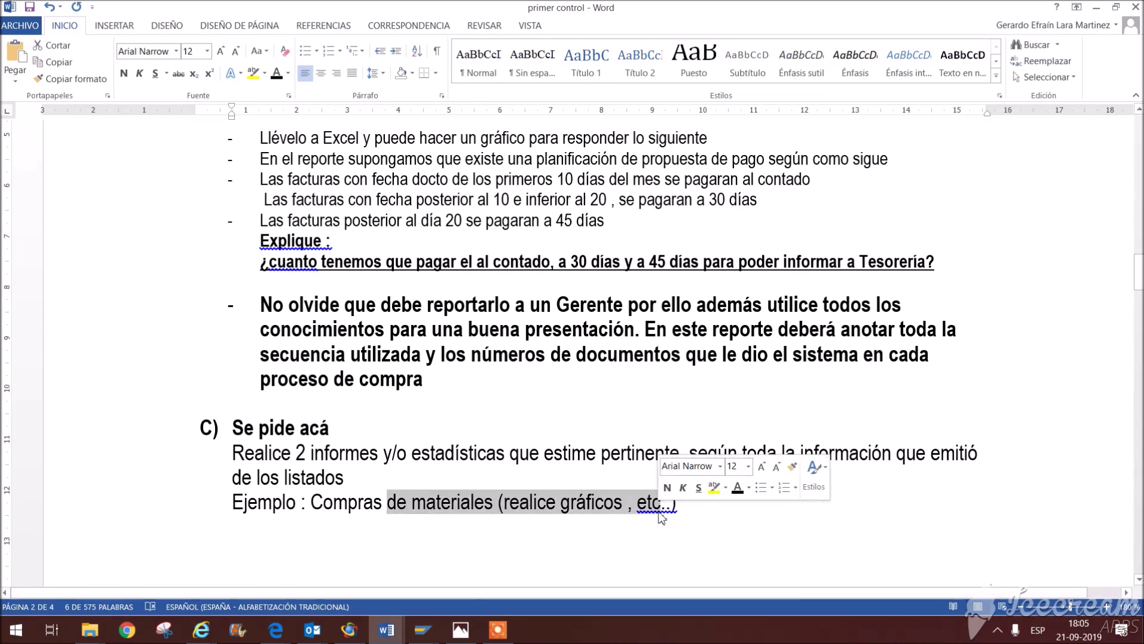
{"action": "left_click", "coordinate": [512, 456]}
{"action": "scroll", "coordinate": [514, 457], "scroll_direction": "up", "scroll_amount": 3}
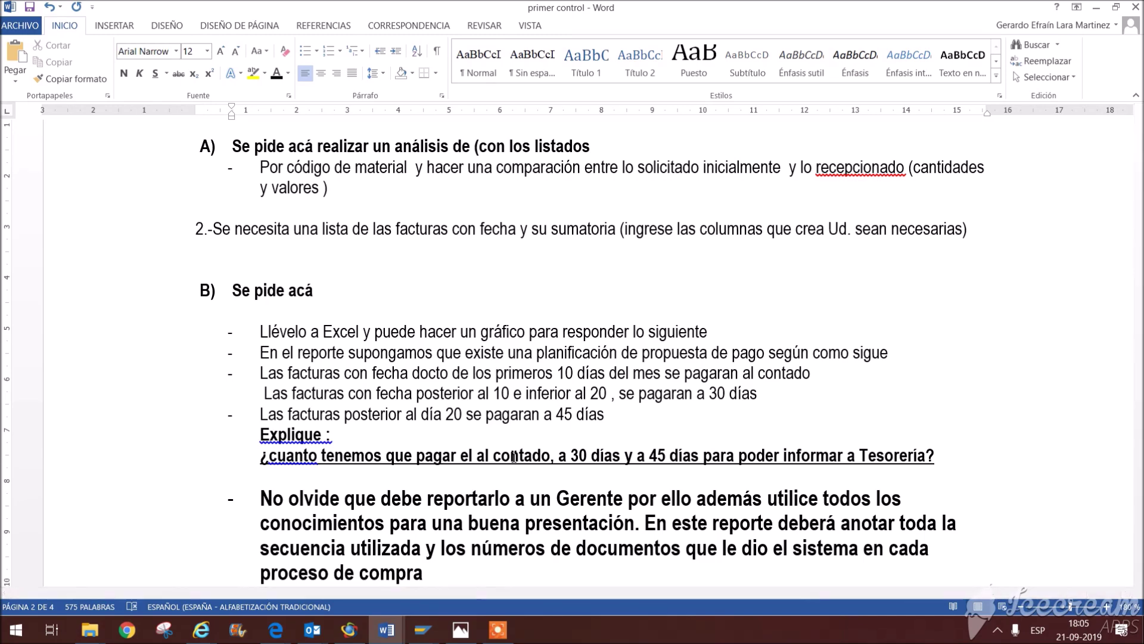
{"action": "scroll", "coordinate": [514, 456], "scroll_direction": "up", "scroll_amount": 2}
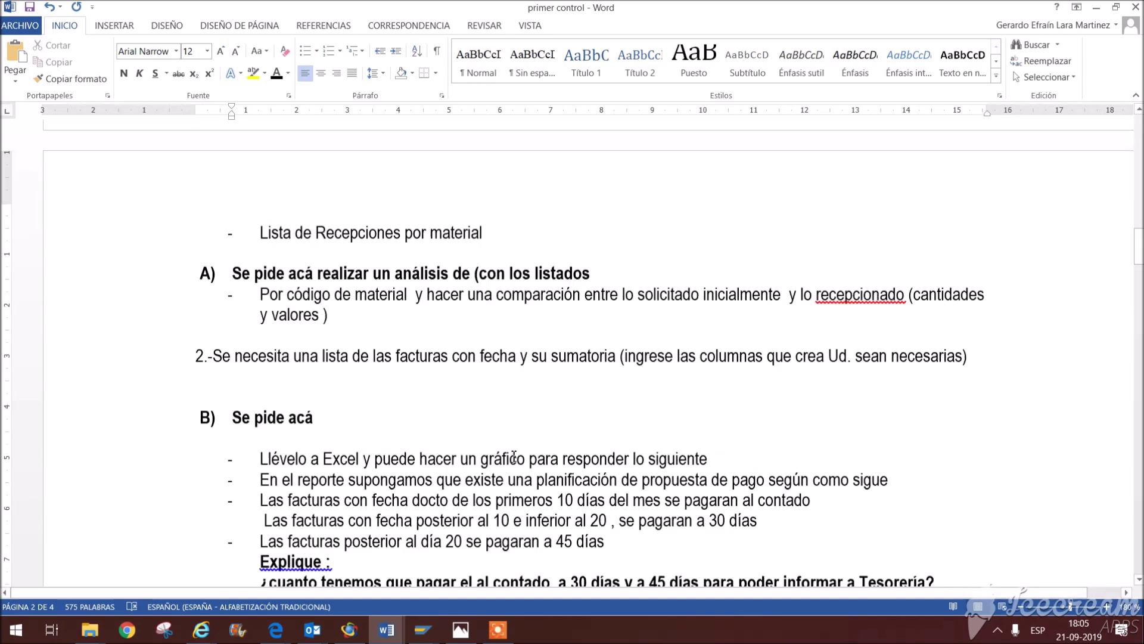
{"action": "scroll", "coordinate": [514, 457], "scroll_direction": "down", "scroll_amount": 9}
{"action": "scroll", "coordinate": [514, 457], "scroll_direction": "down", "scroll_amount": 3}
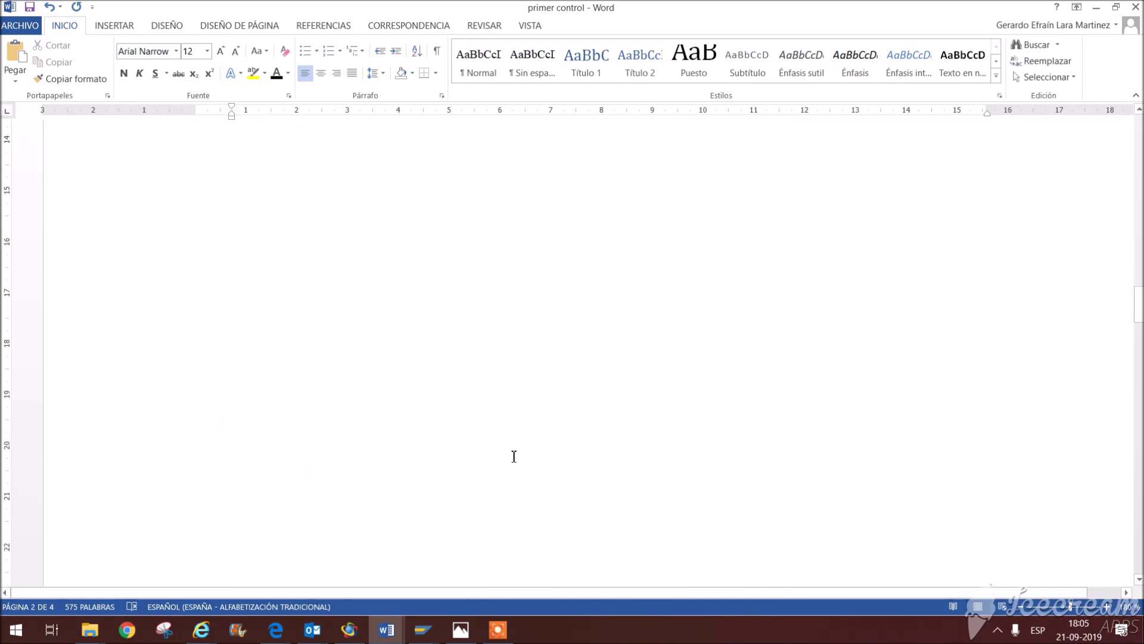
{"action": "scroll", "coordinate": [514, 457], "scroll_direction": "up", "scroll_amount": 10}
{"action": "scroll", "coordinate": [513, 457], "scroll_direction": "up", "scroll_amount": 5}
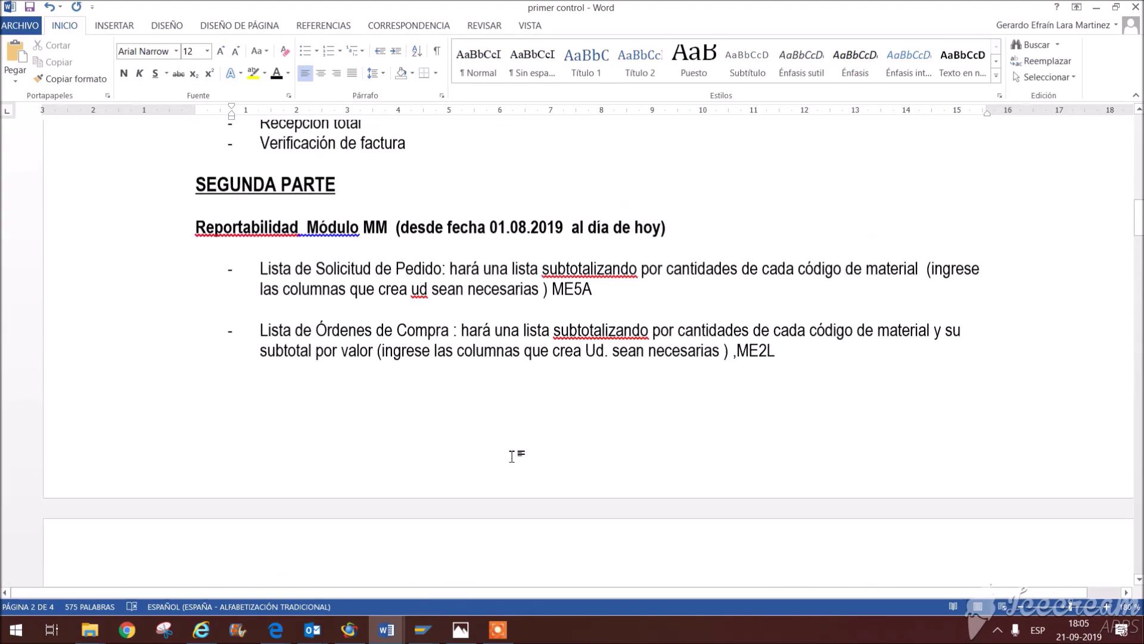
{"action": "scroll", "coordinate": [514, 456], "scroll_direction": "down", "scroll_amount": 5}
{"action": "scroll", "coordinate": [514, 456], "scroll_direction": "up", "scroll_amount": 6}
{"action": "scroll", "coordinate": [513, 456], "scroll_direction": "down", "scroll_amount": 10}
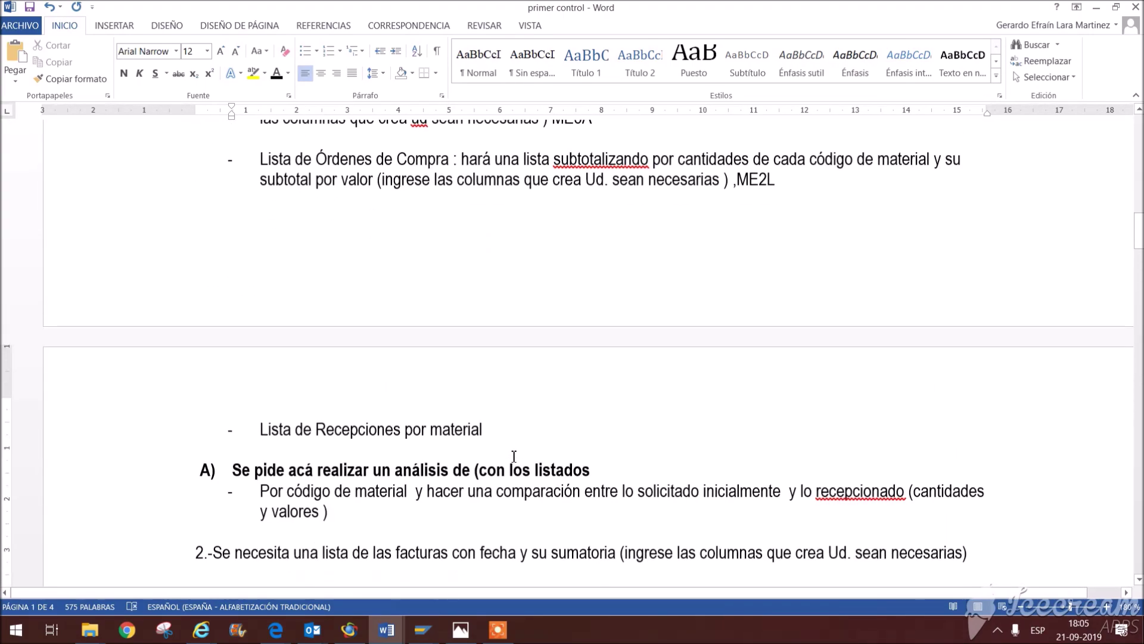
{"action": "left_click", "coordinate": [503, 629]}
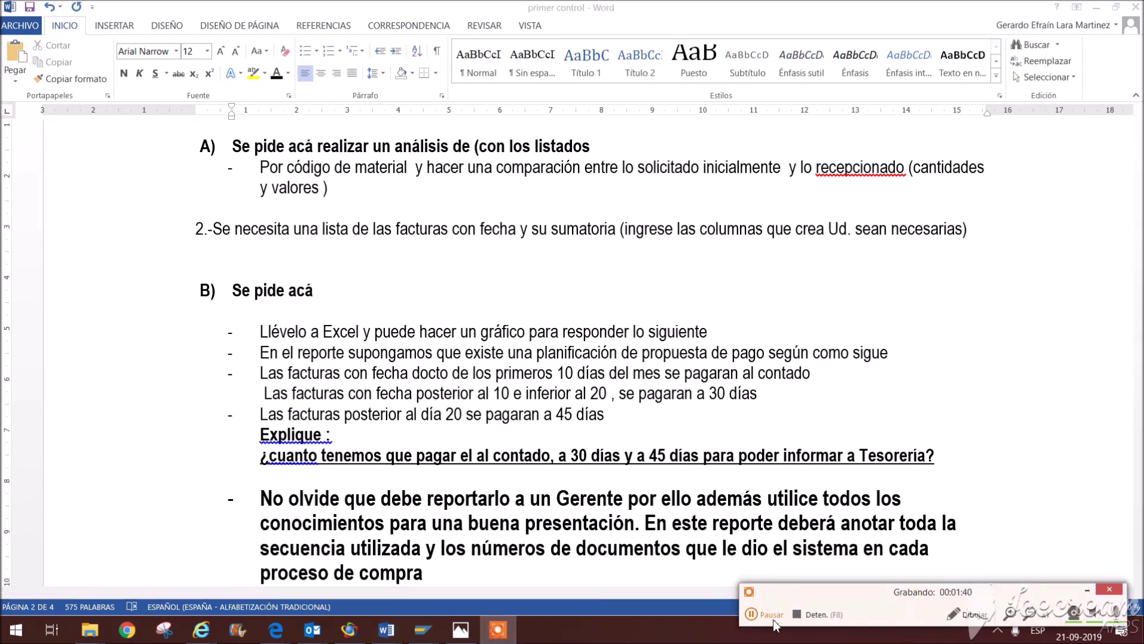